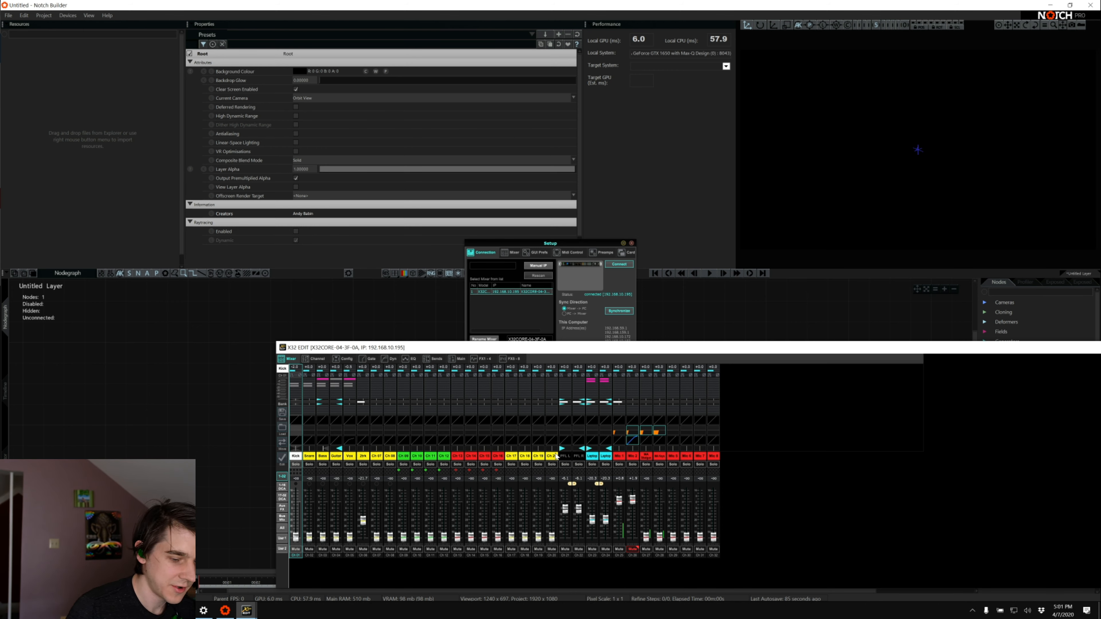
Close the X32 mixer Setup window and bring Notch Builder to the front
left_click(632, 242)
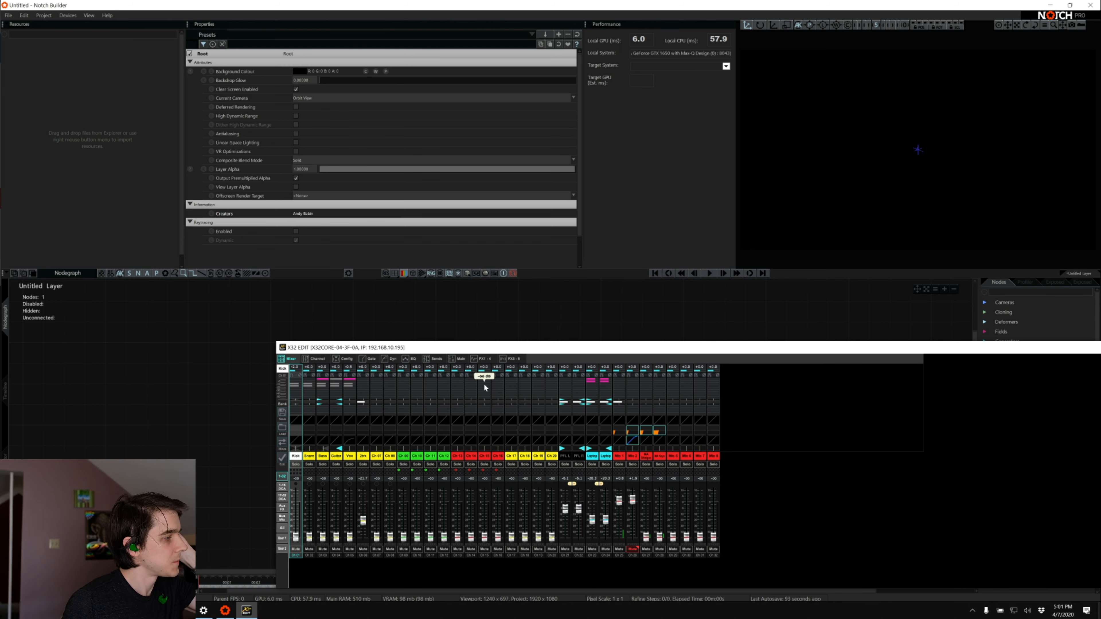
left_click(741, 306)
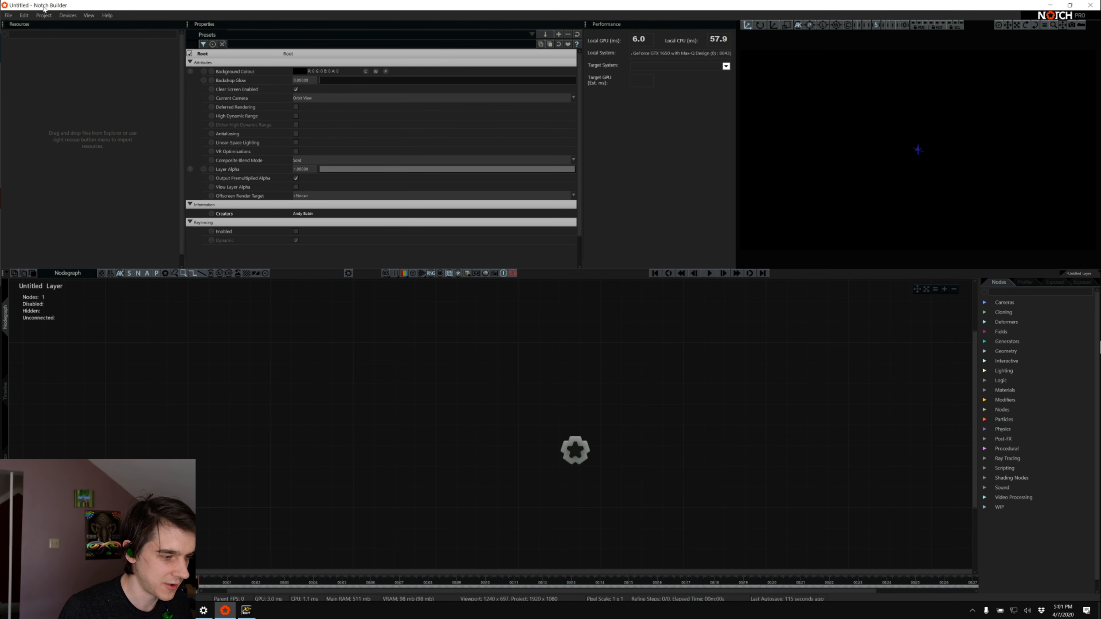
left_click(40, 16)
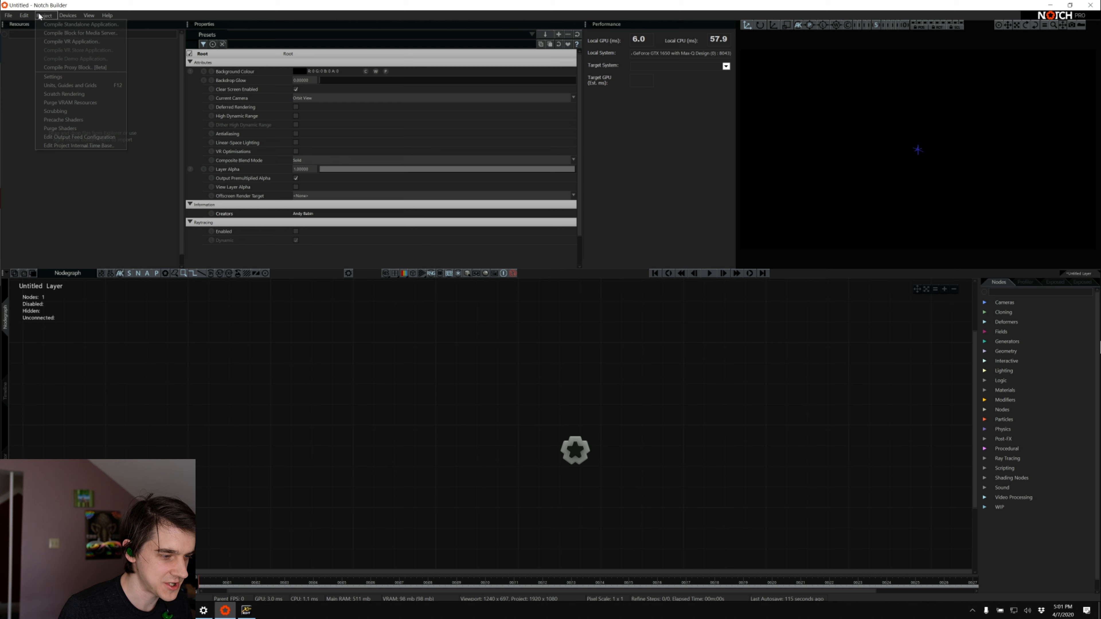
left_click(287, 428)
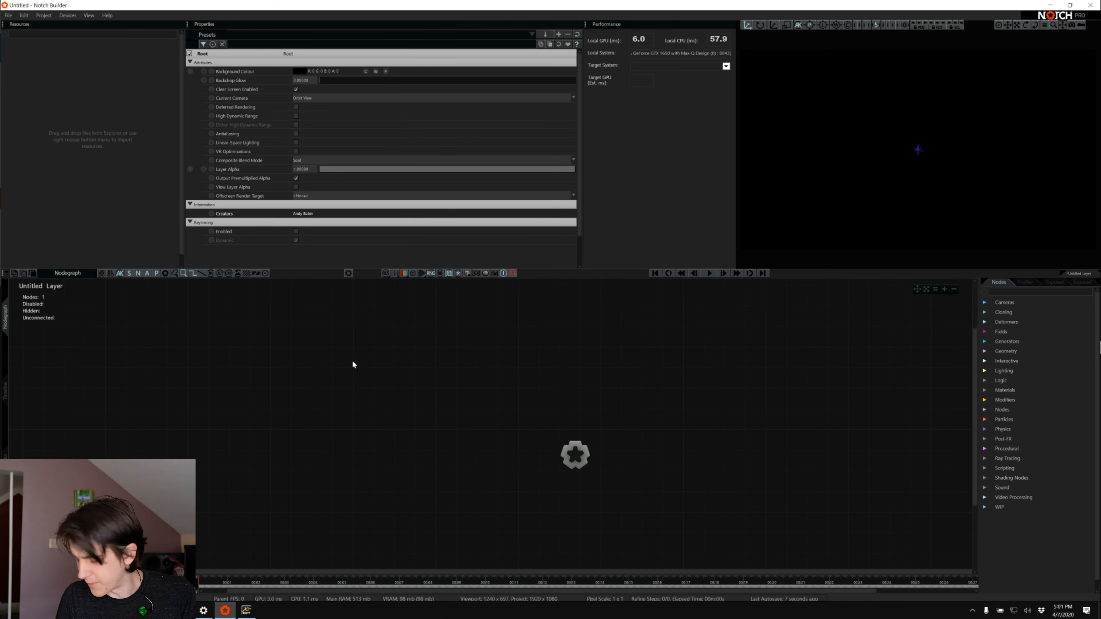
Import the 89O1733 video from the Desktop as a resource and place it in the nodegraph as a Video Loader
right_click(80, 103)
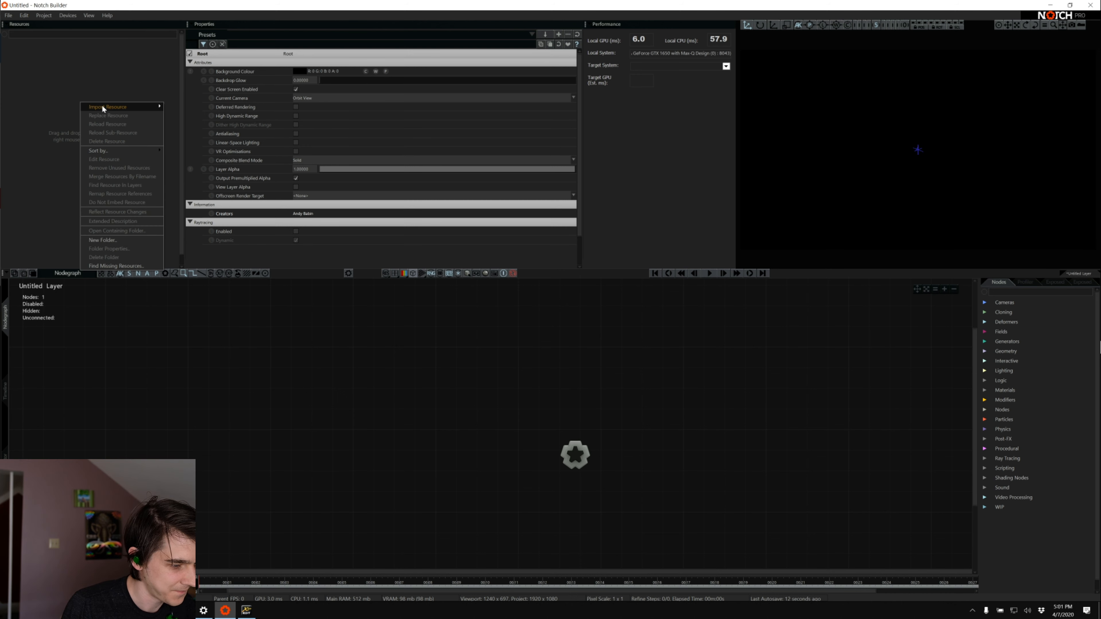
mouse_move(103, 108)
mouse_move(178, 115)
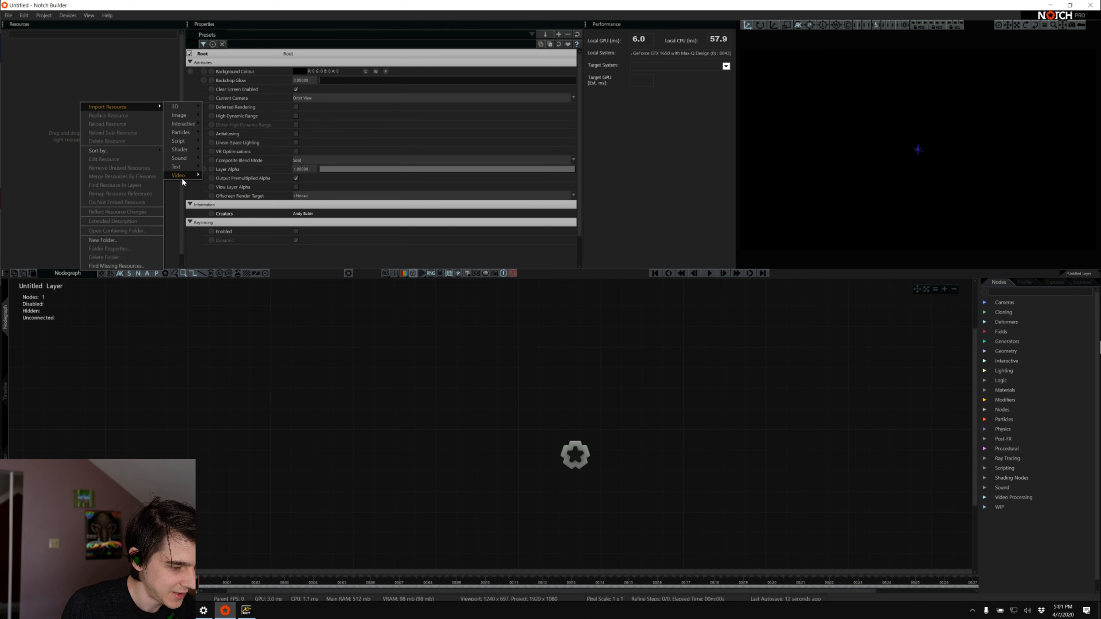
left_click(217, 175)
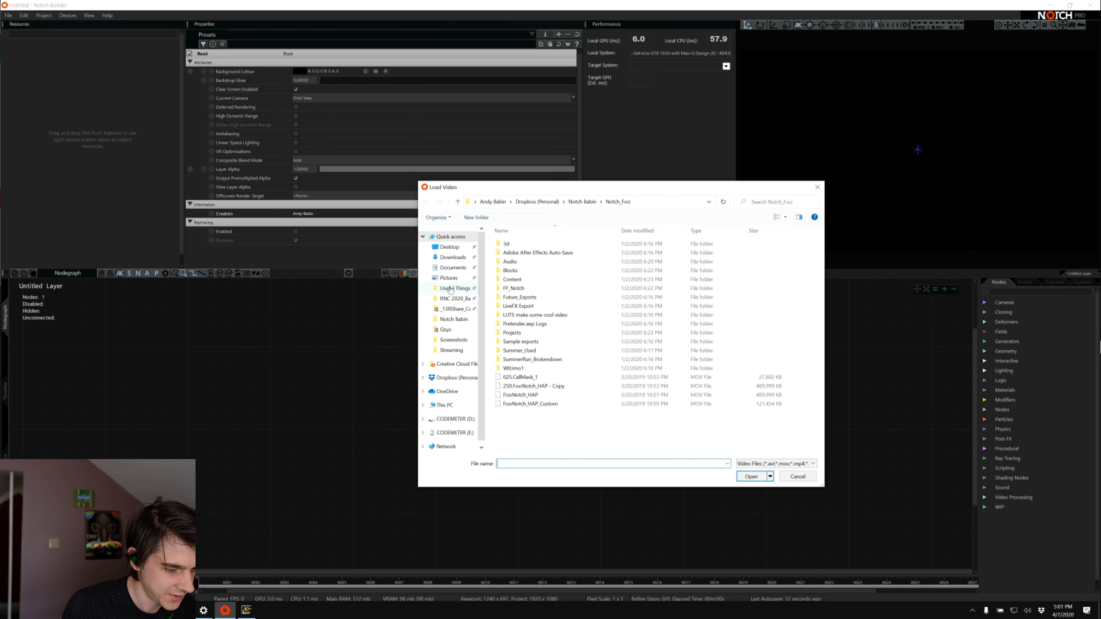
scroll(590, 347, "down", 3)
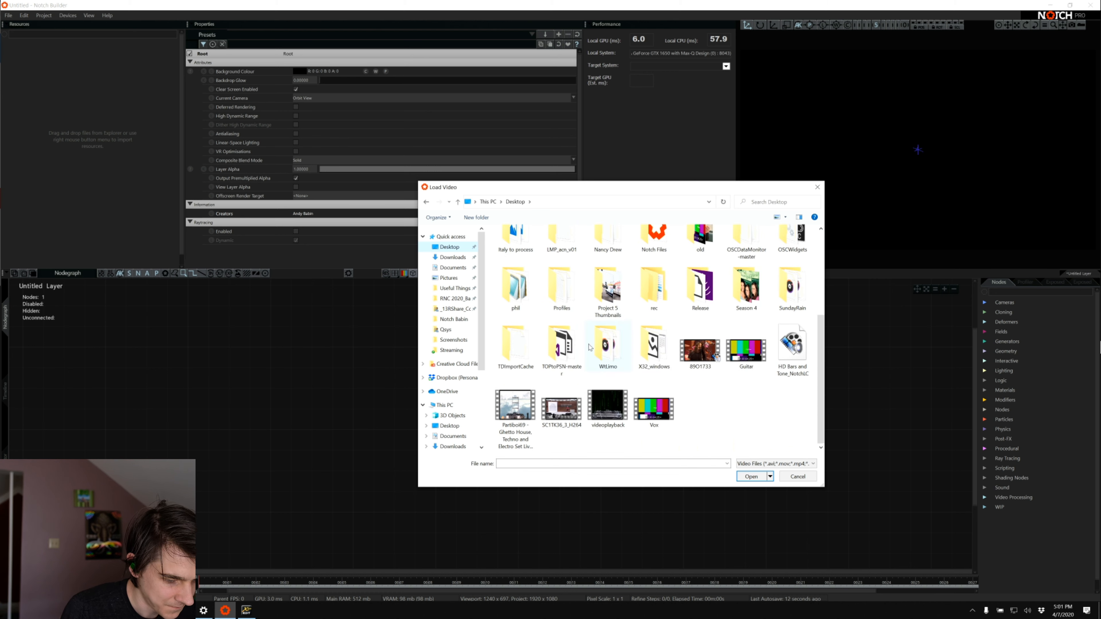
left_click(688, 359)
double_click(688, 359)
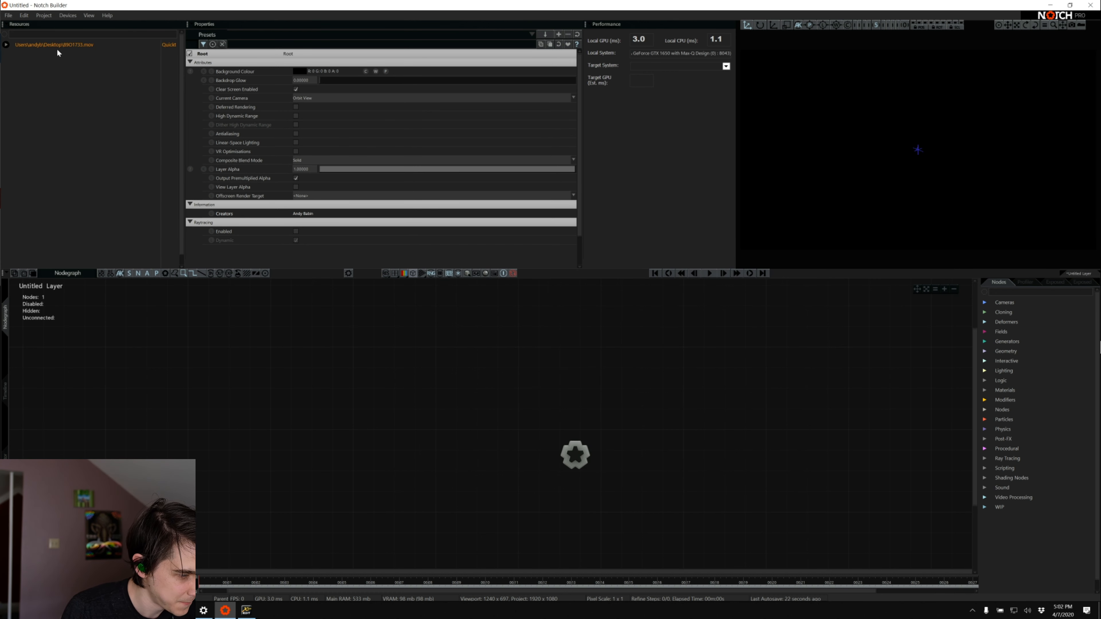
left_click_drag(52, 42, 400, 392)
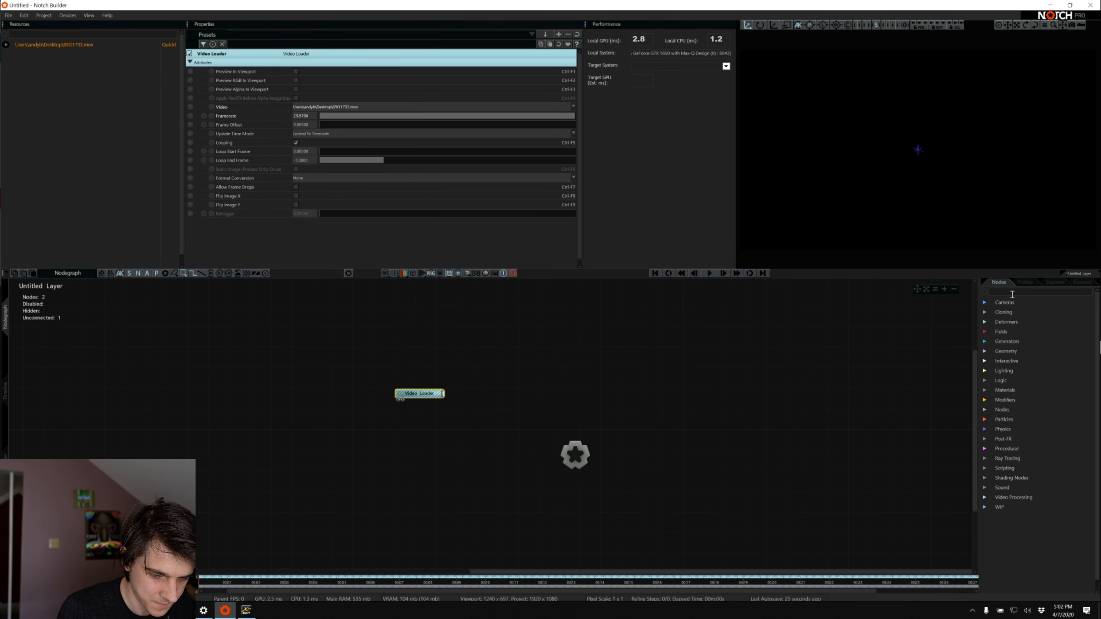
Add an Image 2D node connected to the root and feed the Video Loader into its image input
type("image")
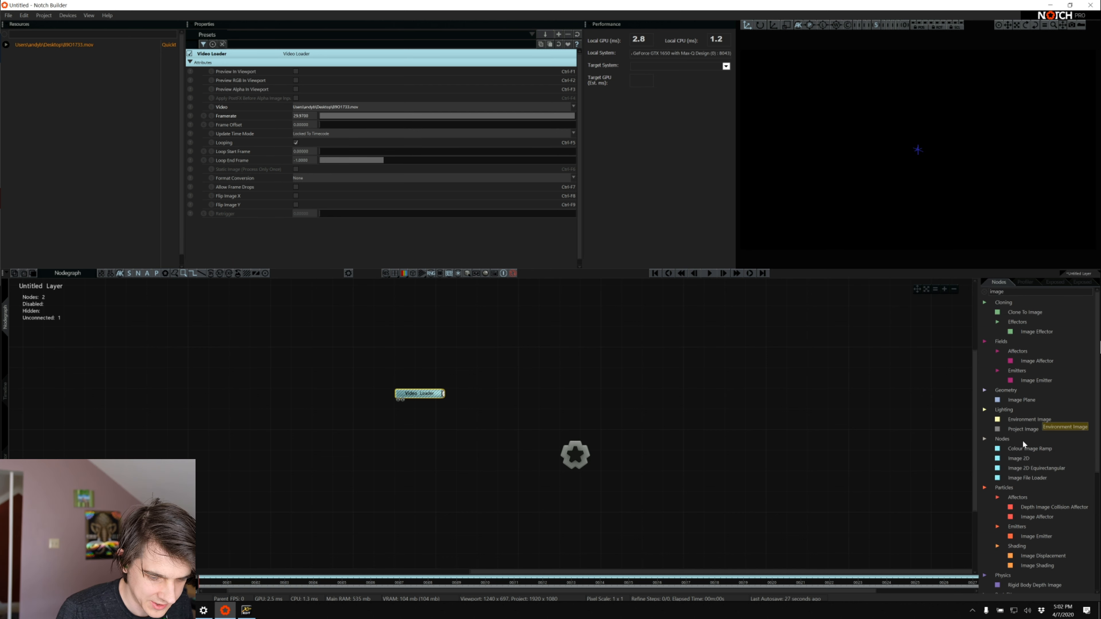
left_click_drag(1019, 459, 706, 366)
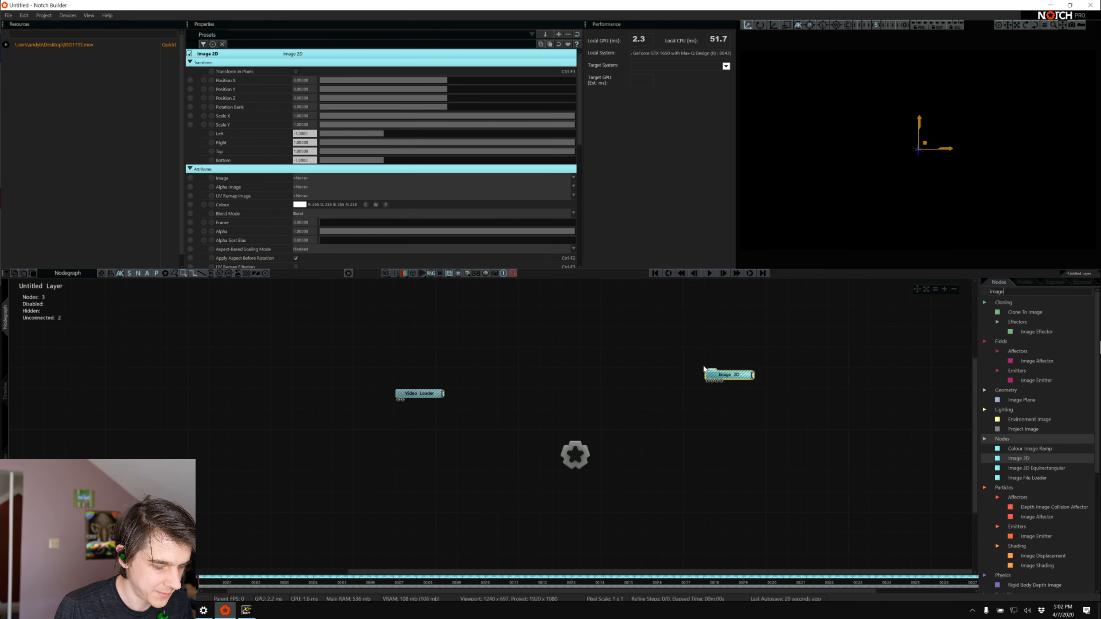
left_click_drag(441, 390, 715, 382)
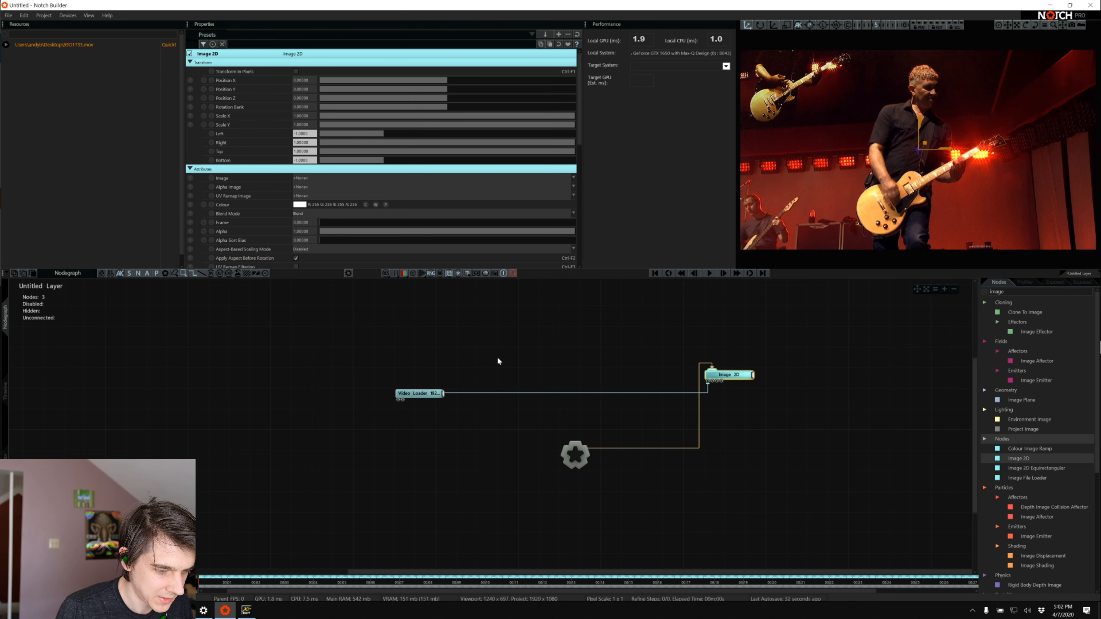
left_click_drag(437, 395, 509, 364)
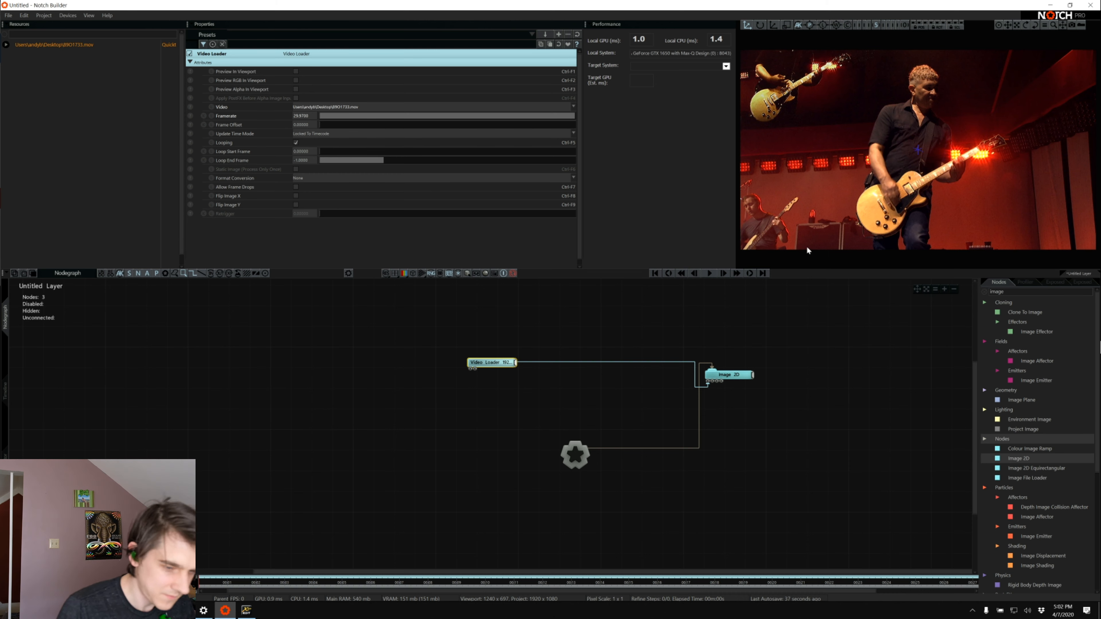
Find the Colour Correction post-effect and attach it to the Video Loader node
double_click(1042, 291)
key("BackSpace")
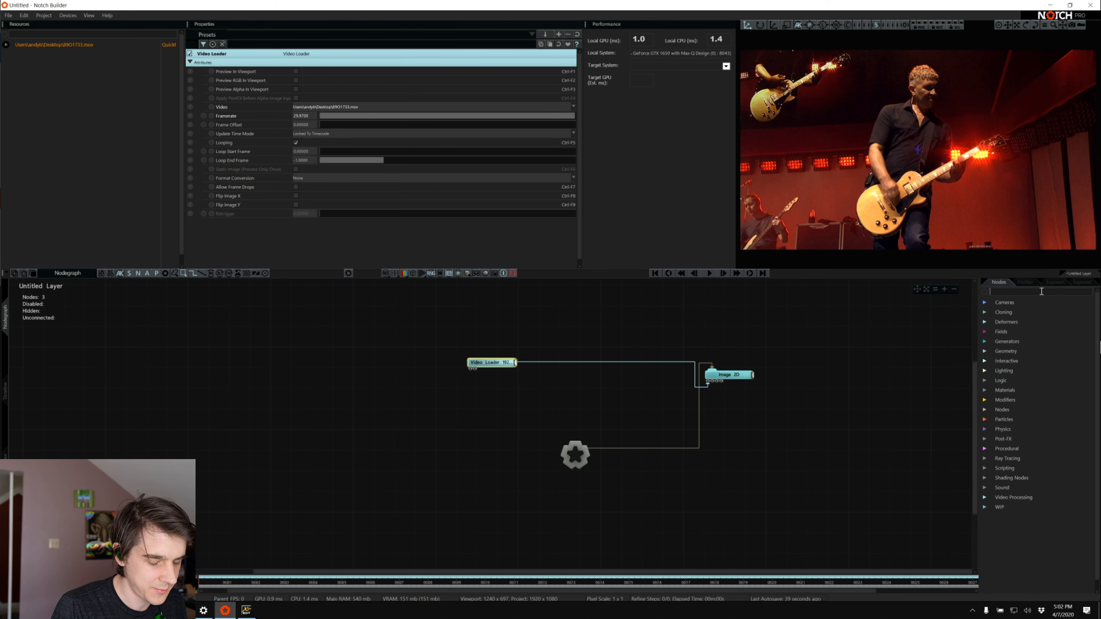
type("cou")
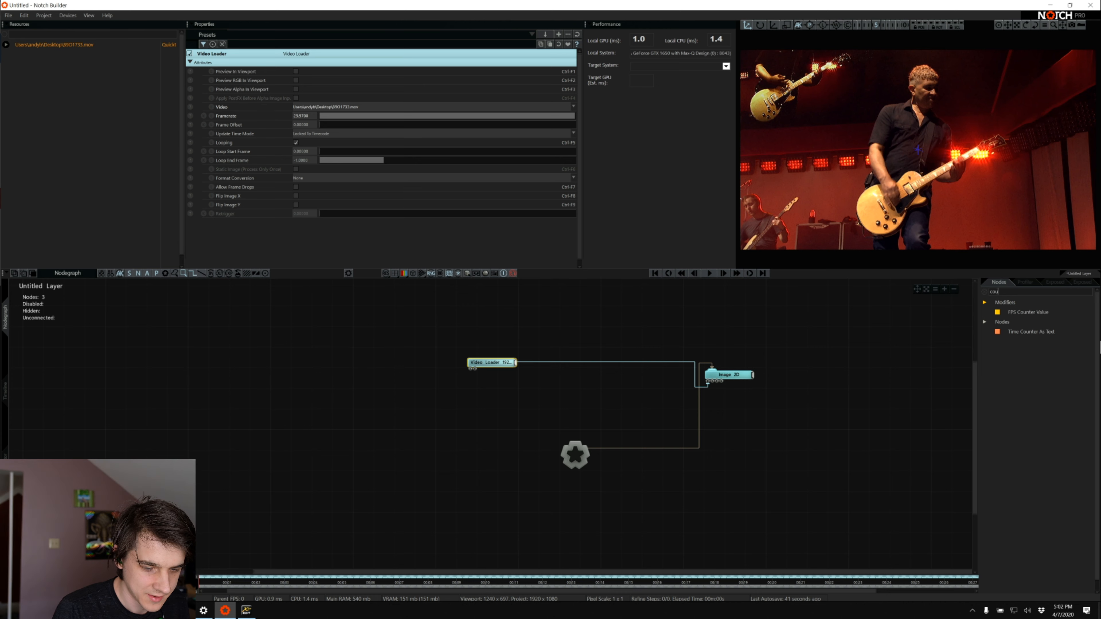
key("BackSpace")
type("lo")
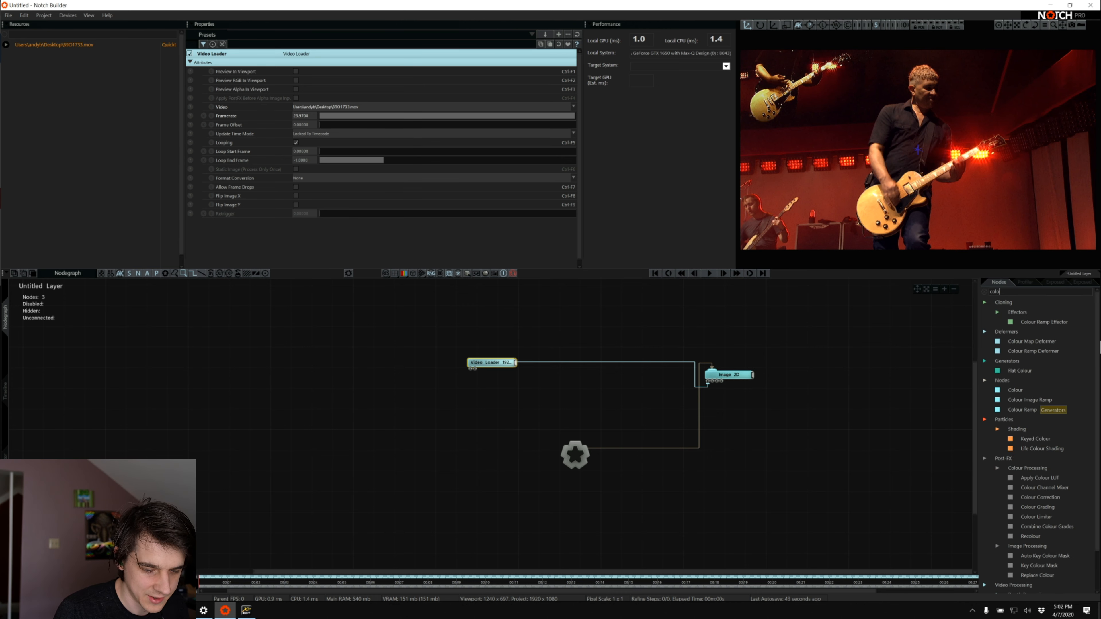
left_click_drag(1039, 497, 480, 417)
left_click_drag(515, 366, 487, 413)
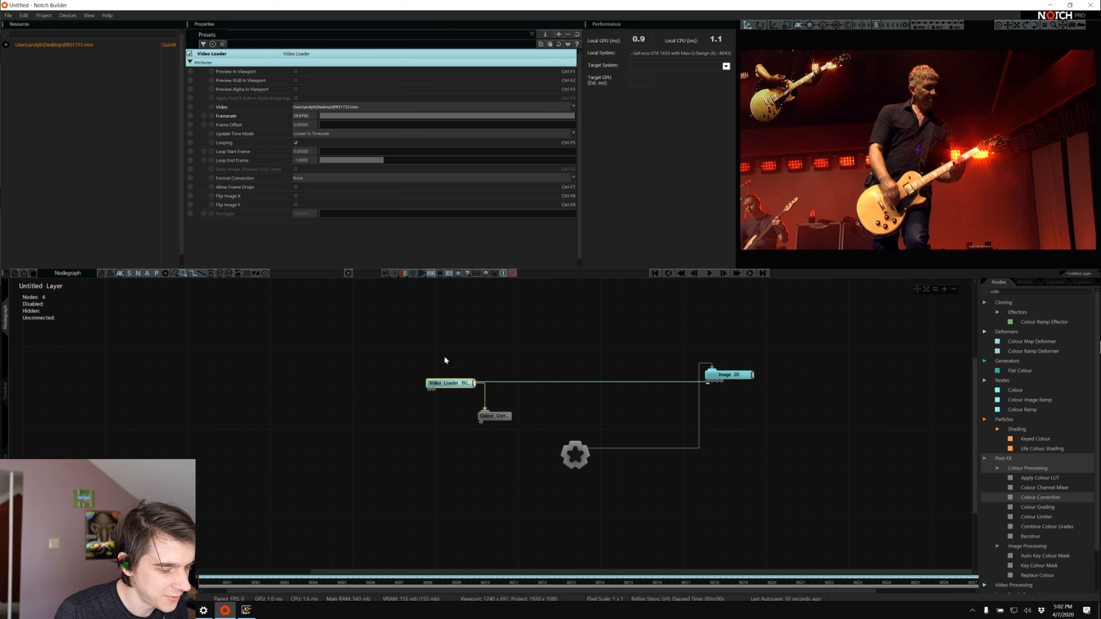
Set the Colour Correction saturation to 0 and move the Video Loader farther from the other nodes
left_click(494, 416)
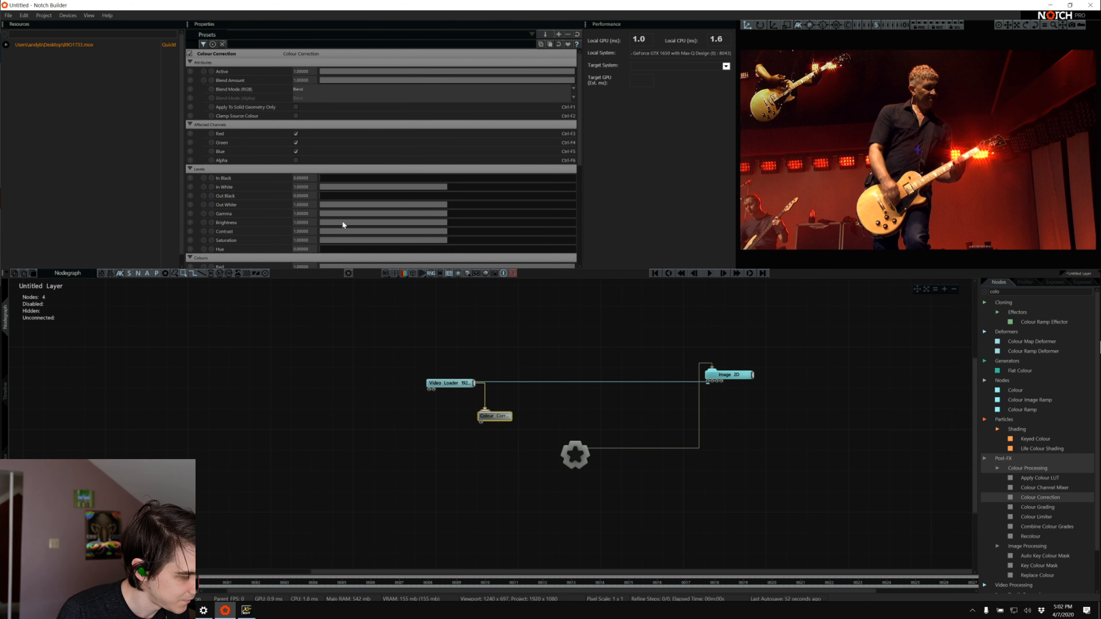
scroll(343, 207, "down", 3)
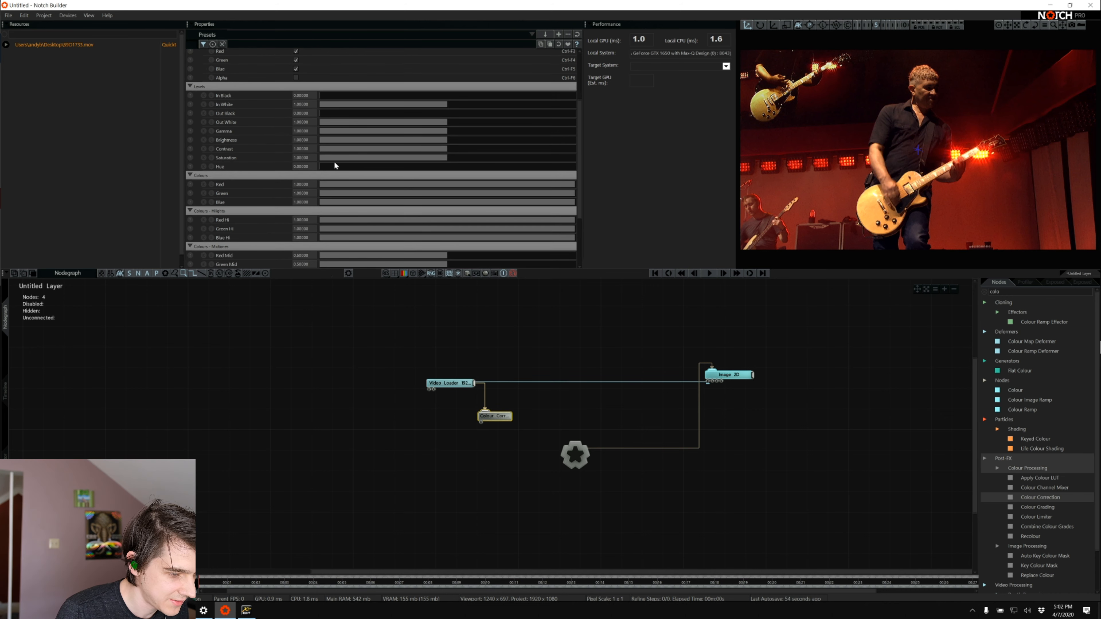
left_click_drag(334, 157, 152, 187)
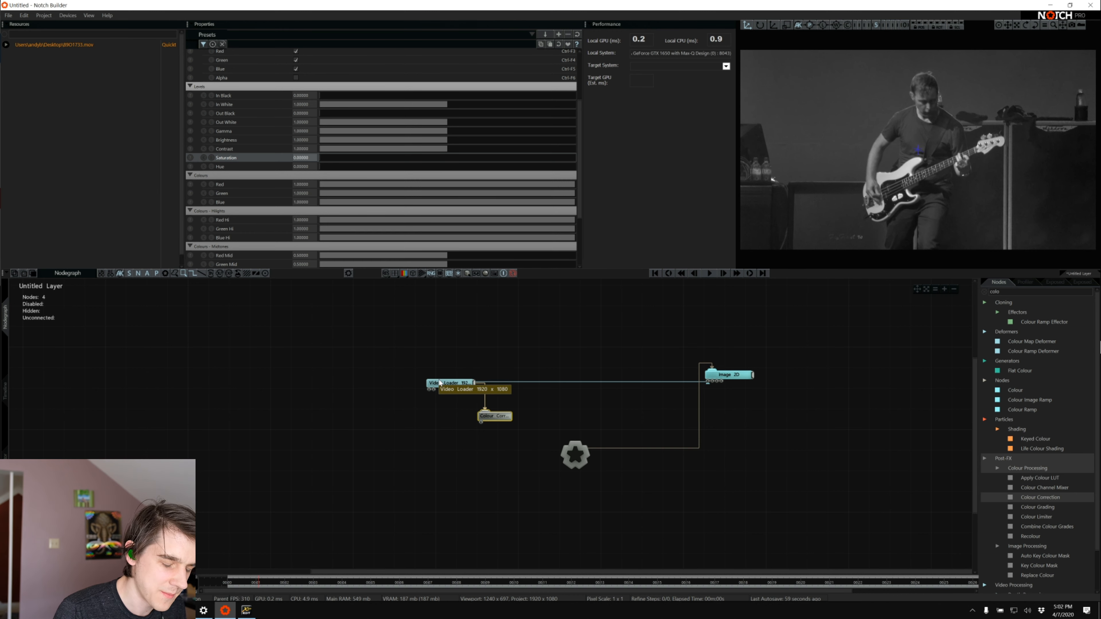
left_click_drag(440, 383, 367, 353)
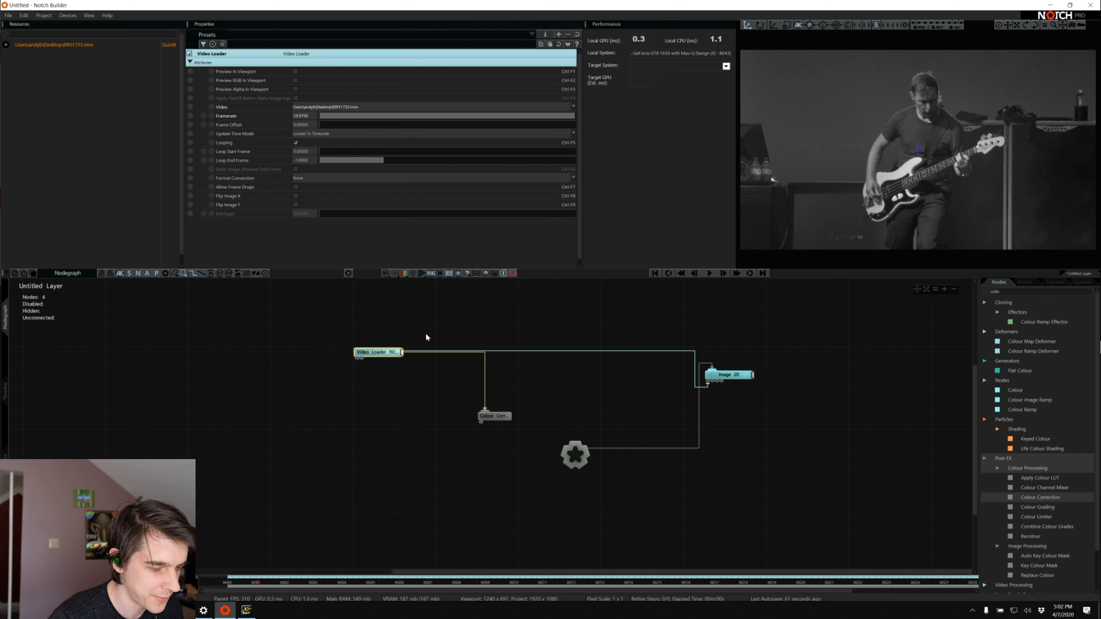
left_click(1050, 293)
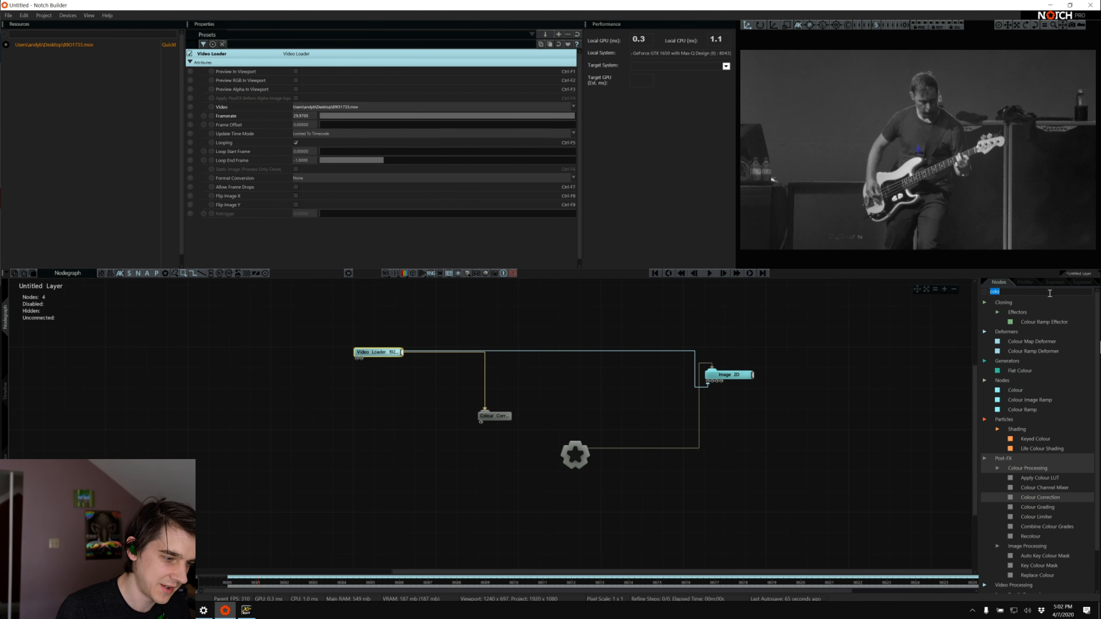
left_click(498, 417)
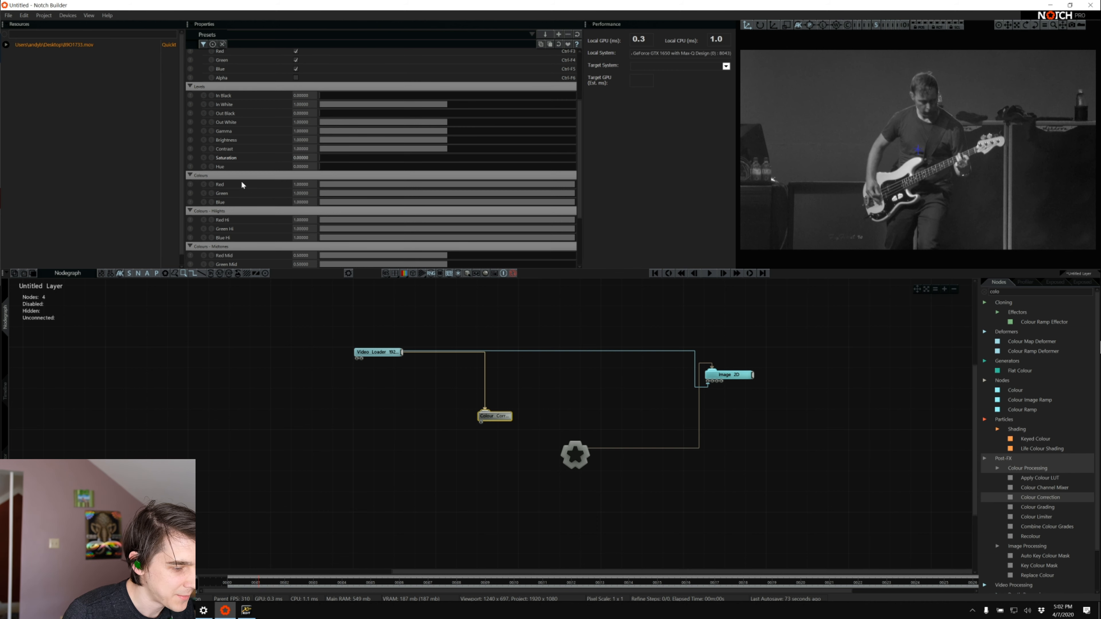
left_click(189, 157)
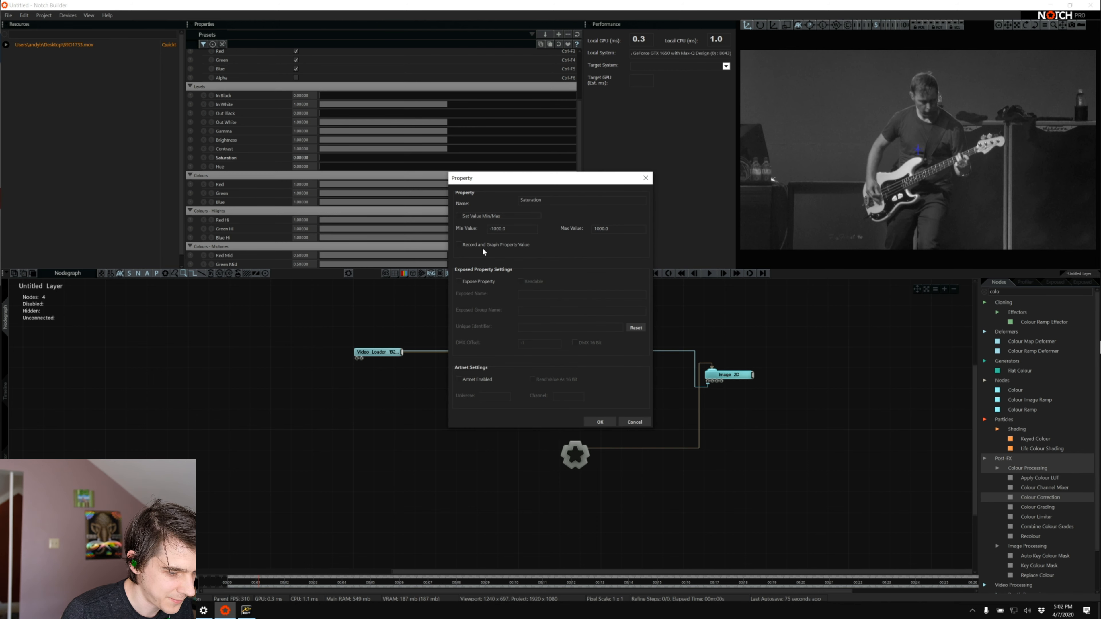
left_click(475, 281)
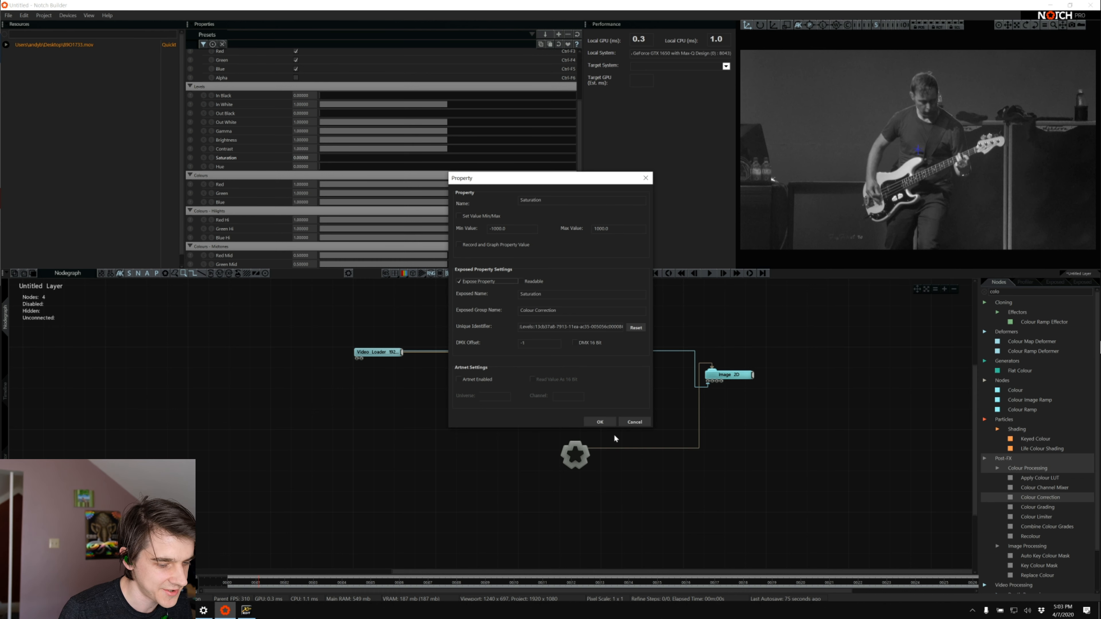
left_click(634, 422)
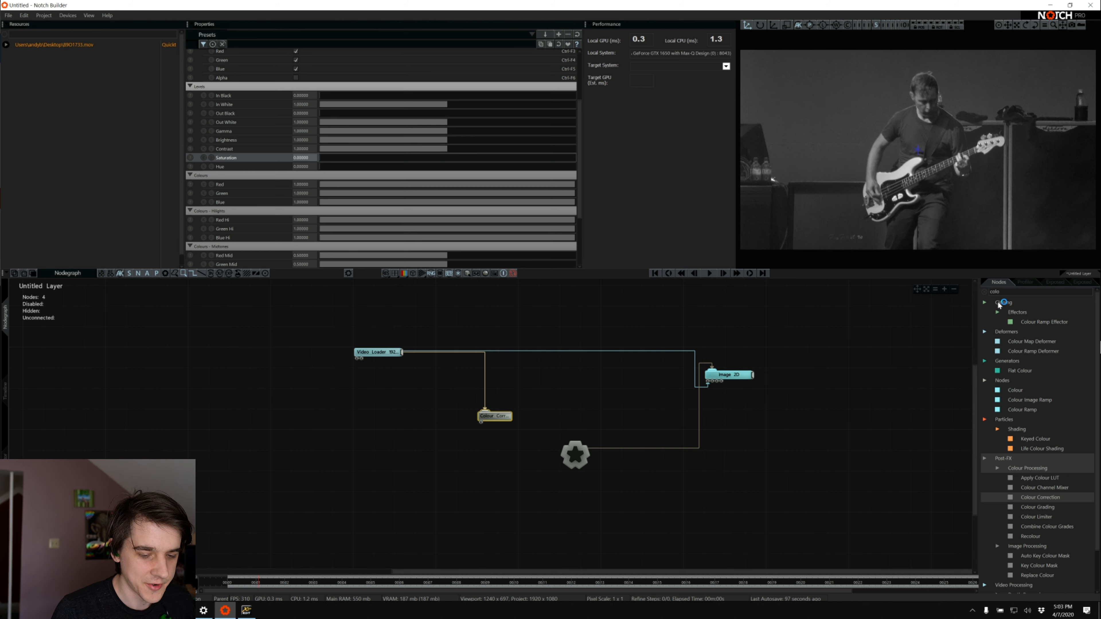
Clear the node search and expand the Modifiers category to list its nodes
left_click(982, 291)
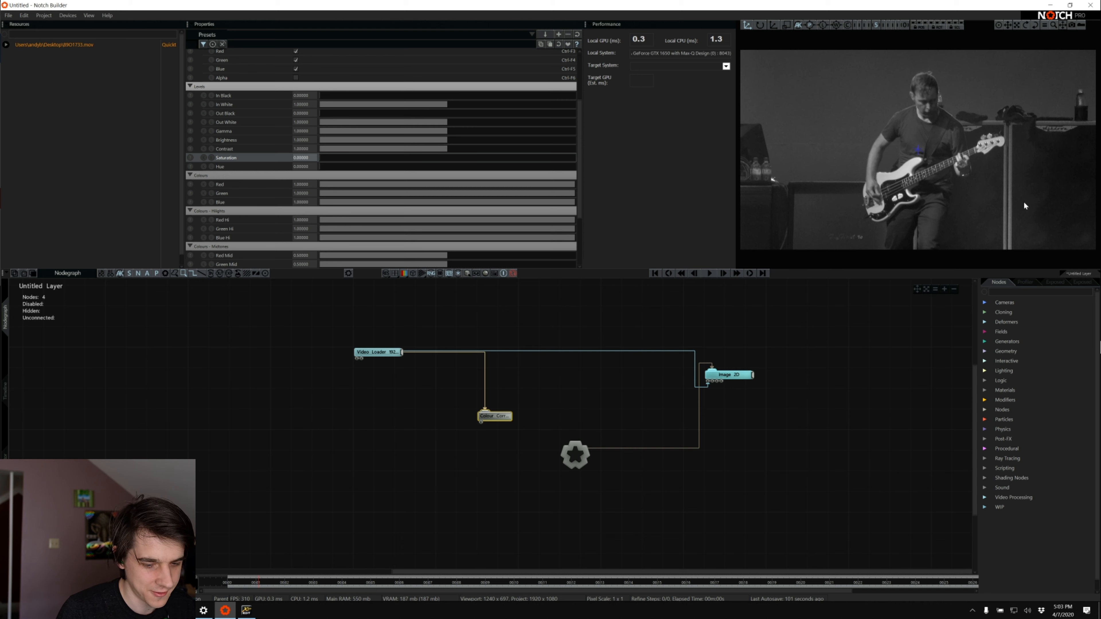
left_click(1010, 293)
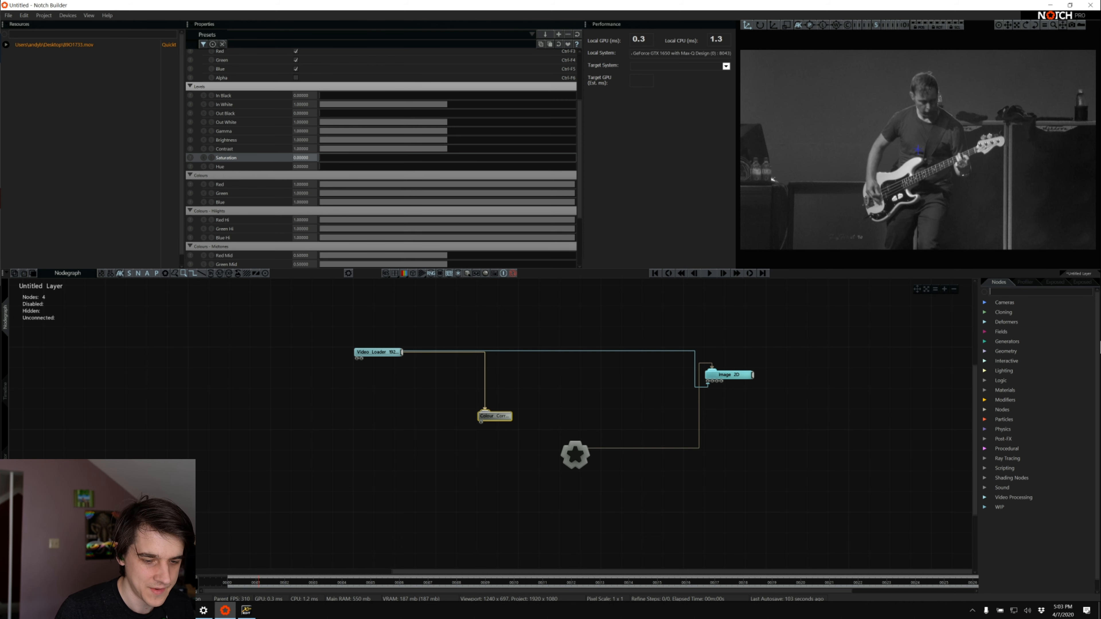
left_click(985, 400)
scroll(1006, 447, "down", 5)
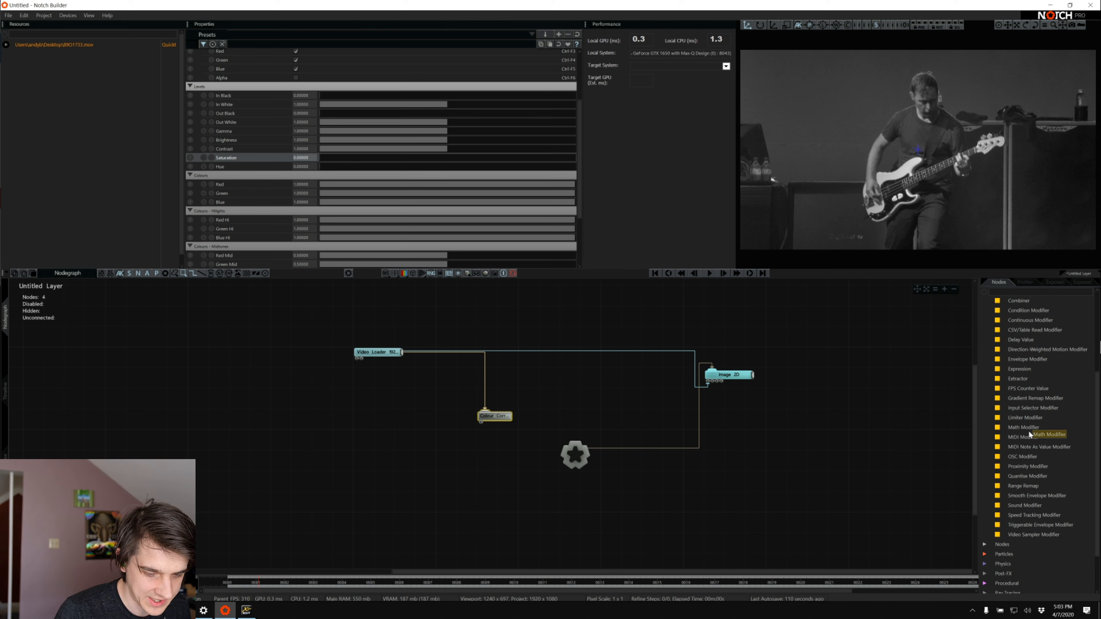
left_click_drag(1028, 428, 208, 455)
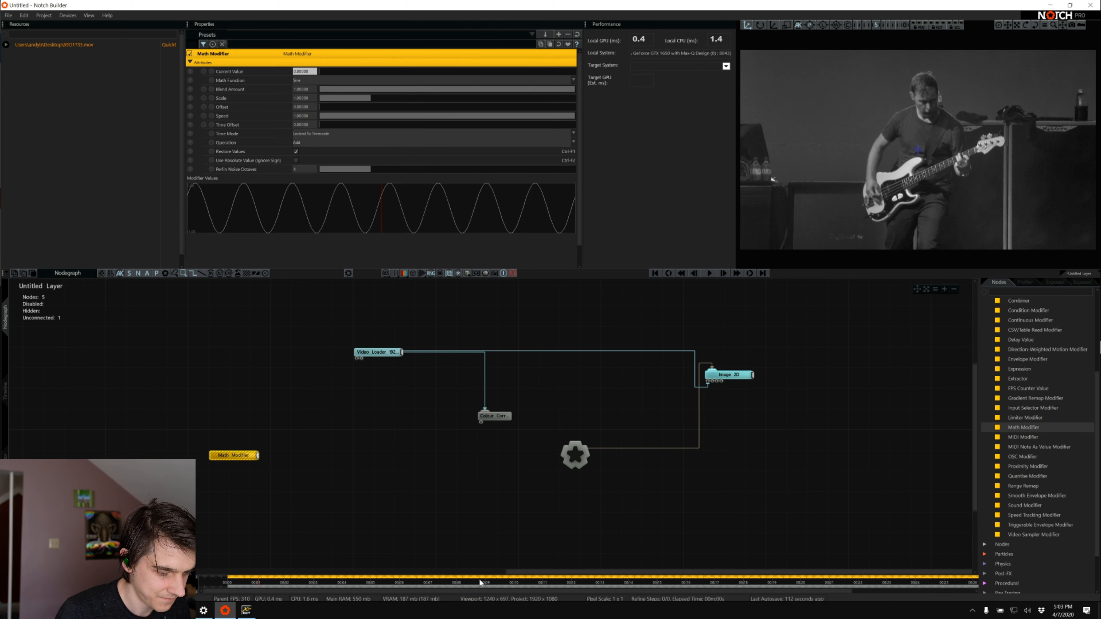
left_click_drag(295, 398, 198, 467)
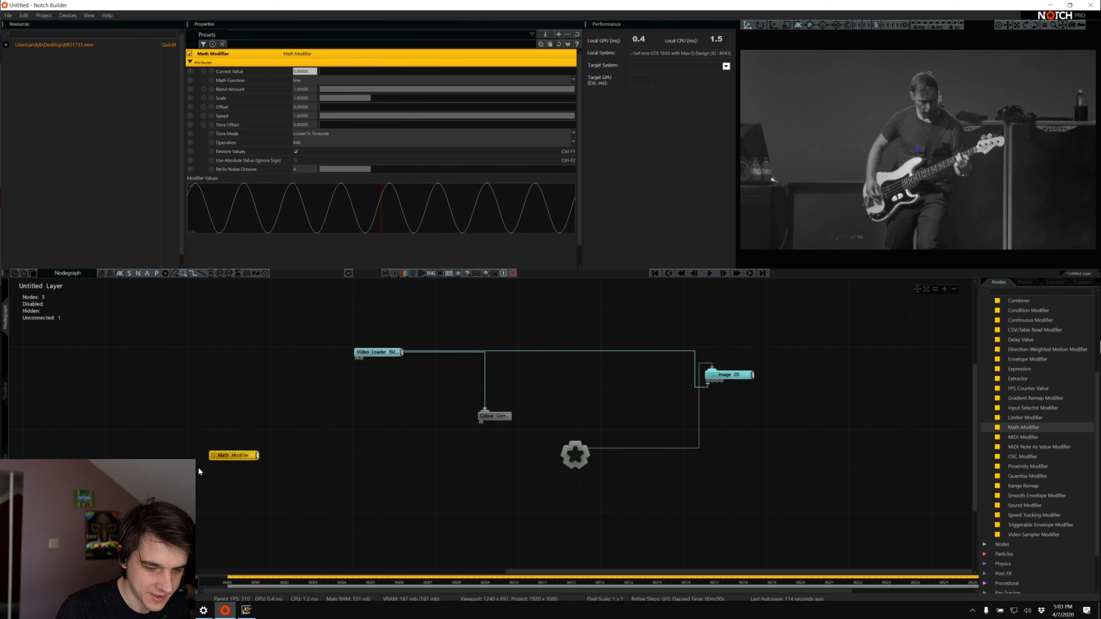
key("Delete")
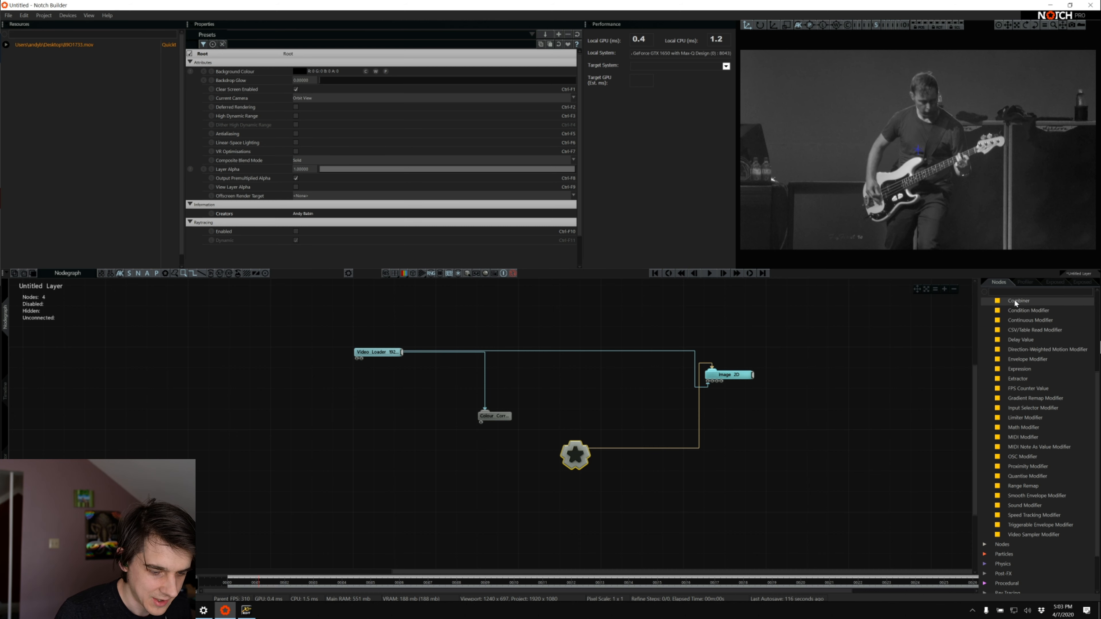
Add a Combiner and a Range Remap modifier to the nodegraph below the Video Loader
left_click_drag(1014, 300, 303, 477)
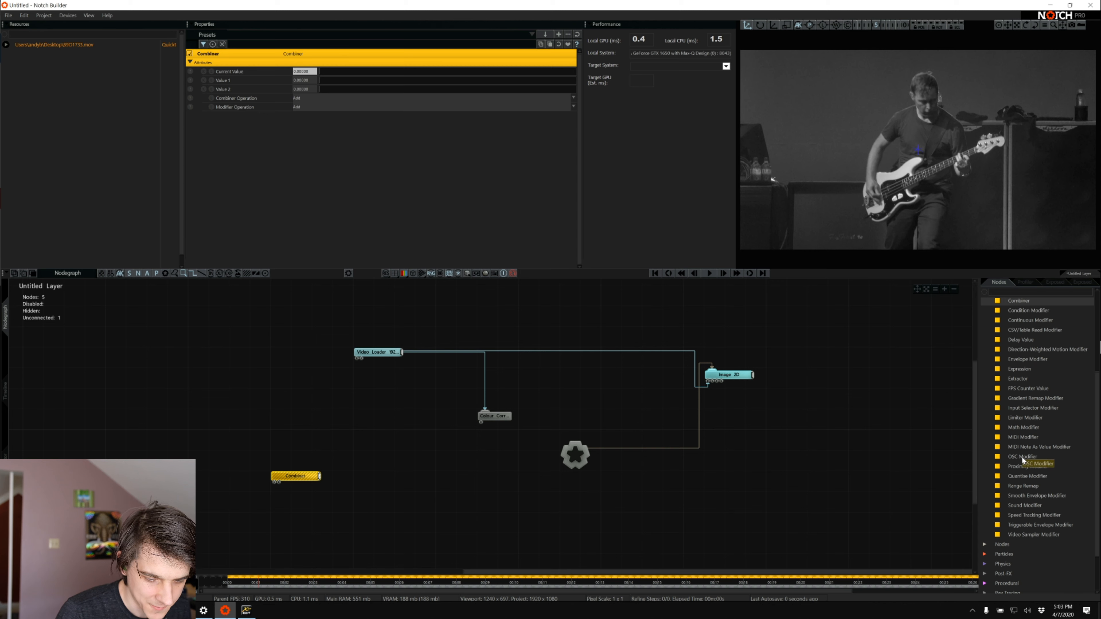
left_click_drag(1026, 486, 378, 487)
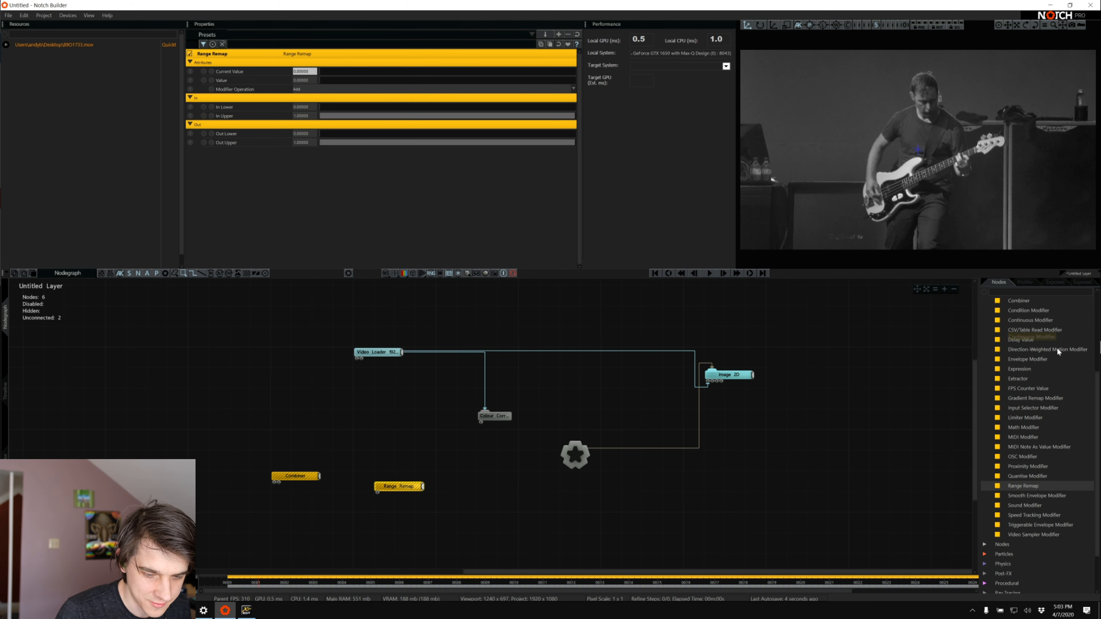
Move the Range Remap node slightly higher in the nodegraph, beside the Combiner
scroll(1056, 347, "up", 3)
scroll(1049, 360, "down", 3)
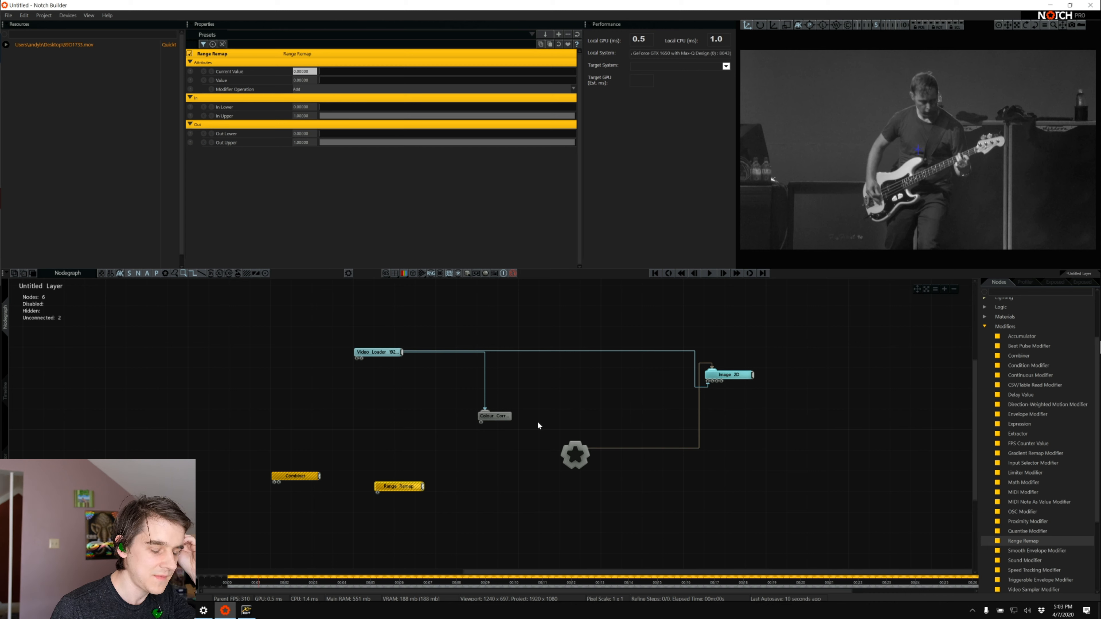
left_click_drag(397, 490, 398, 470)
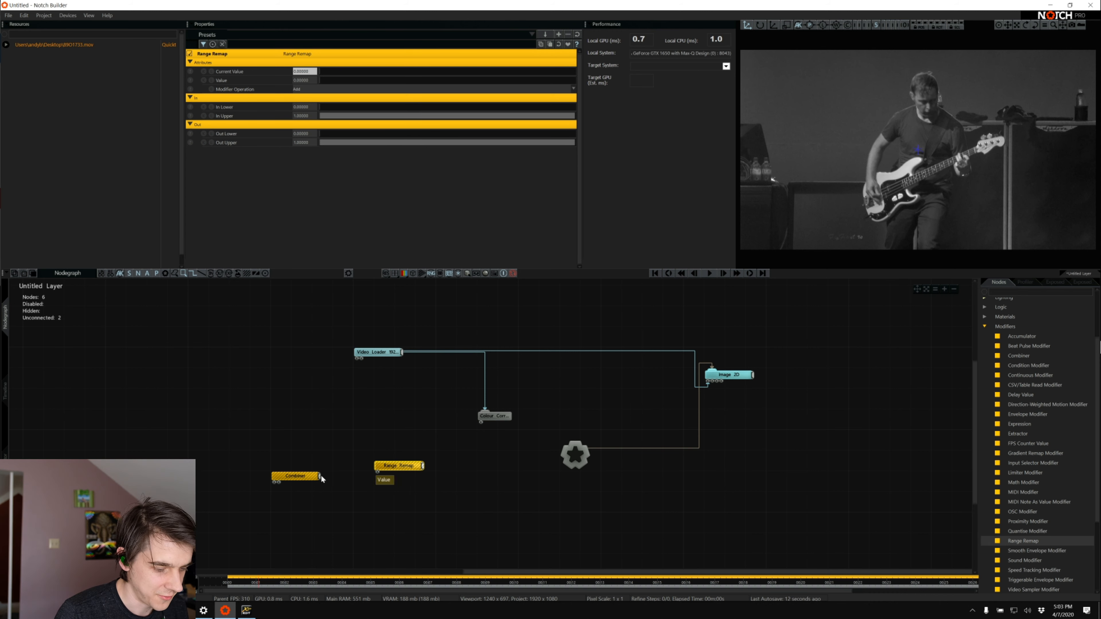
Expose the Combiner's Value 2 property with the exposed name "FX 1" and the group name "FX Param"
left_click(299, 476)
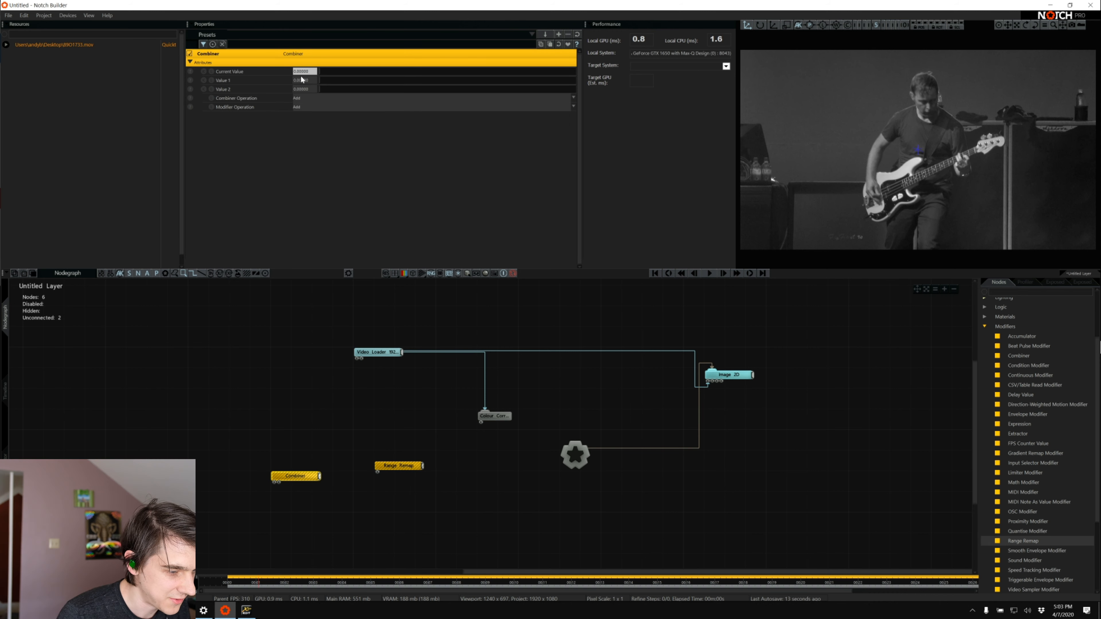
left_click(191, 90)
left_click(463, 281)
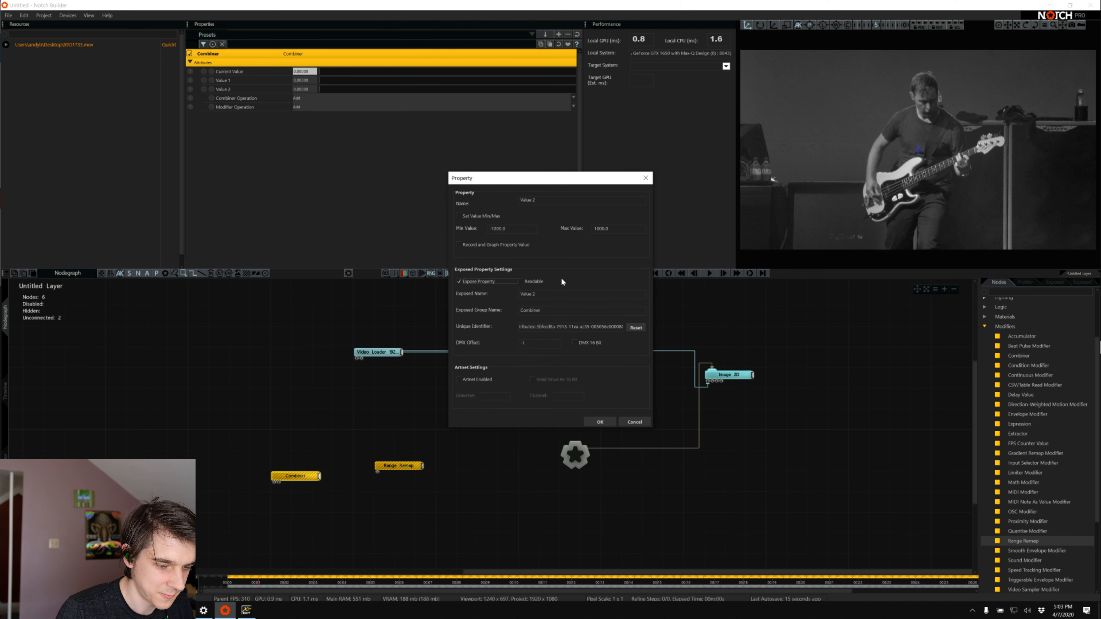
left_click(579, 294)
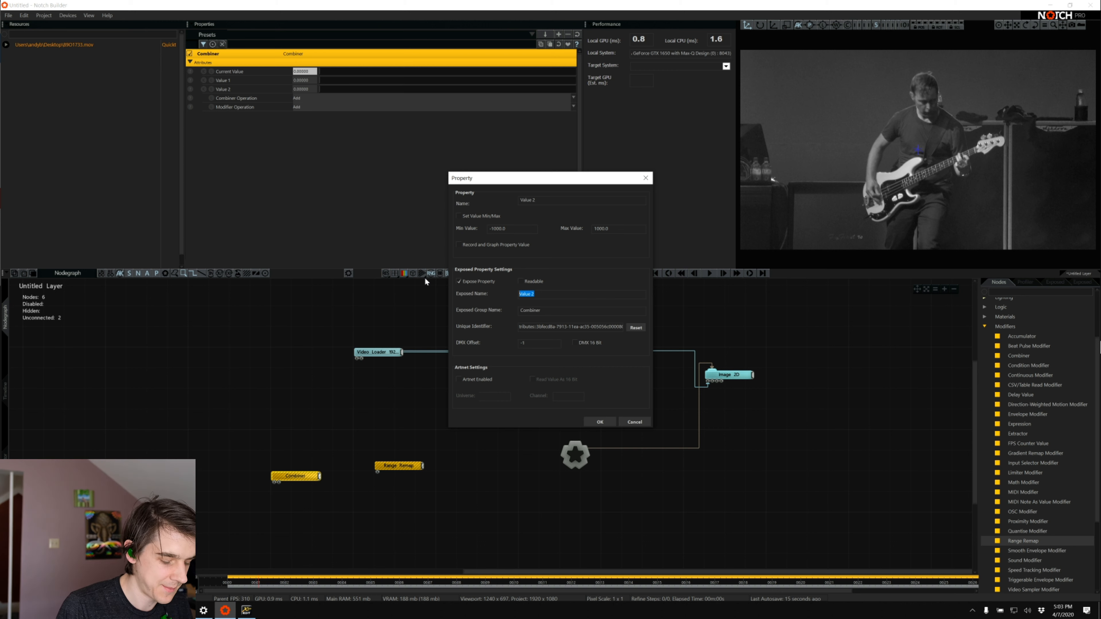
type("FX 1")
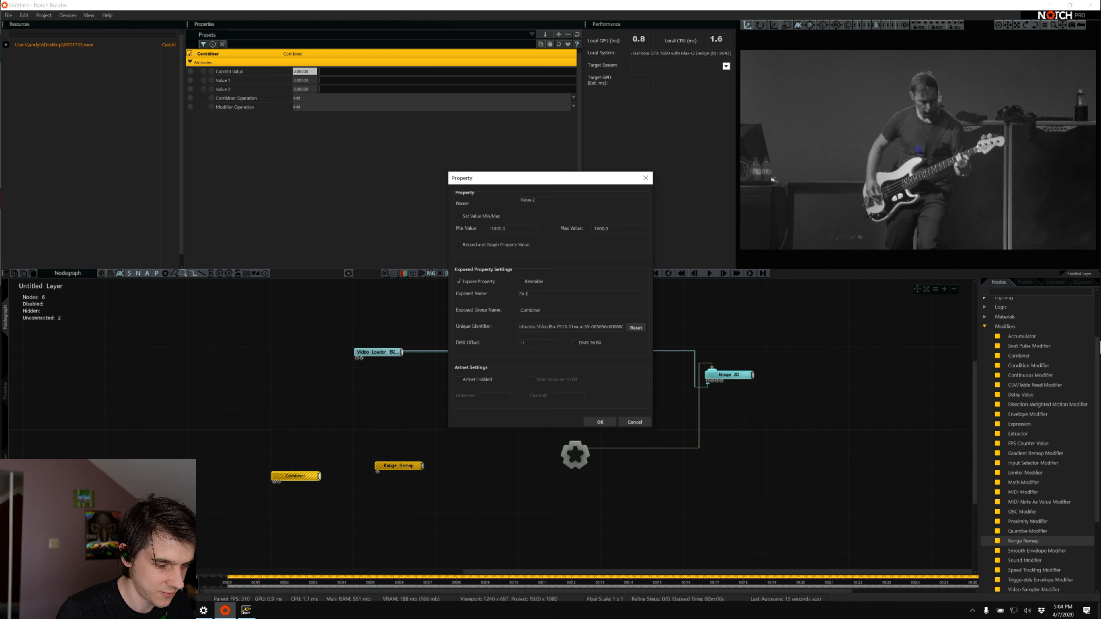
key("Tab")
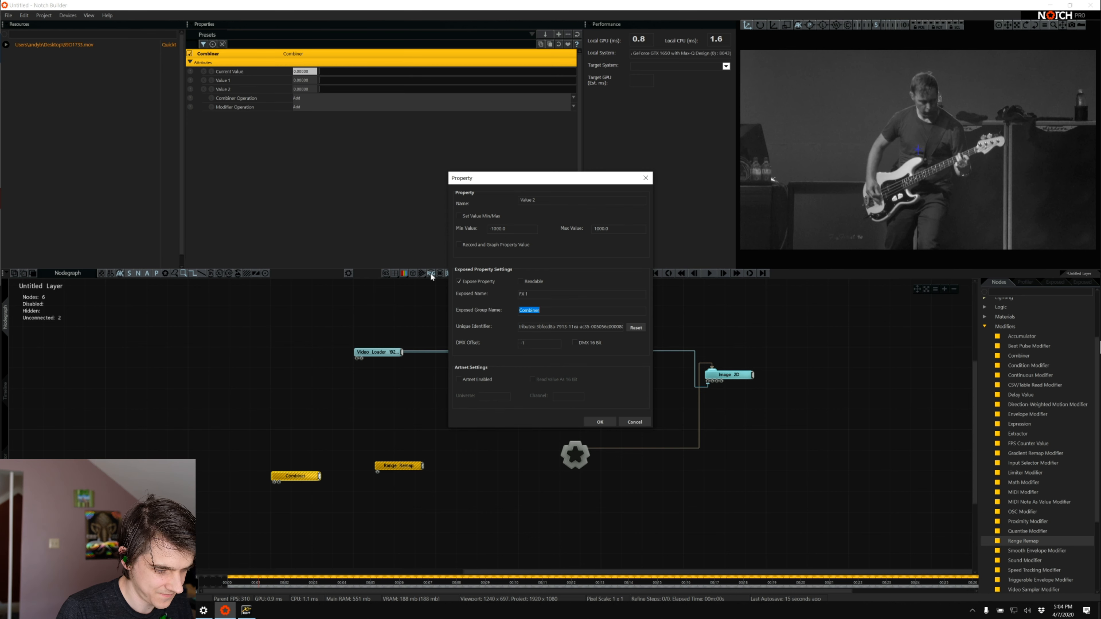
type("FX Param")
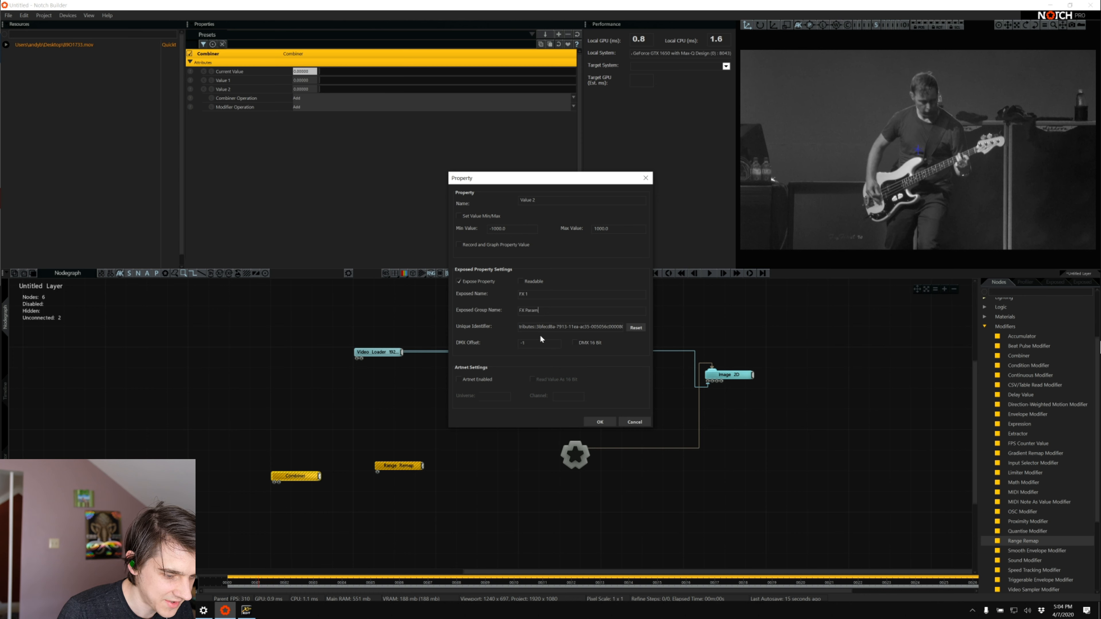
Regenerate the exposed property's unique identifier, try arbitrary text in its place, and reset it again
left_click_drag(598, 326, 524, 326)
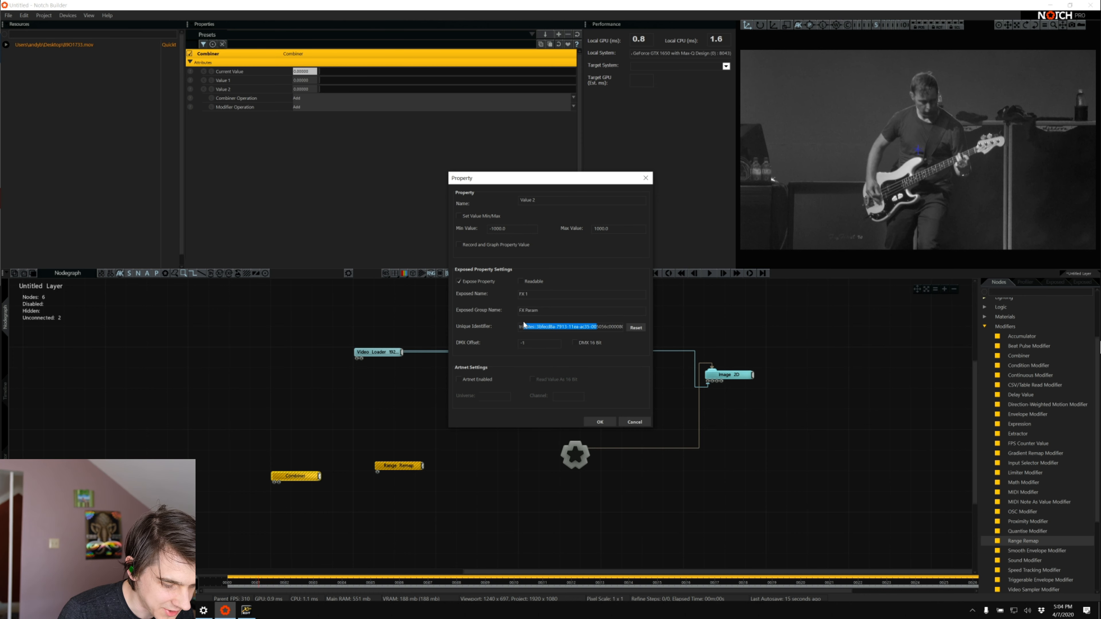
left_click(636, 328)
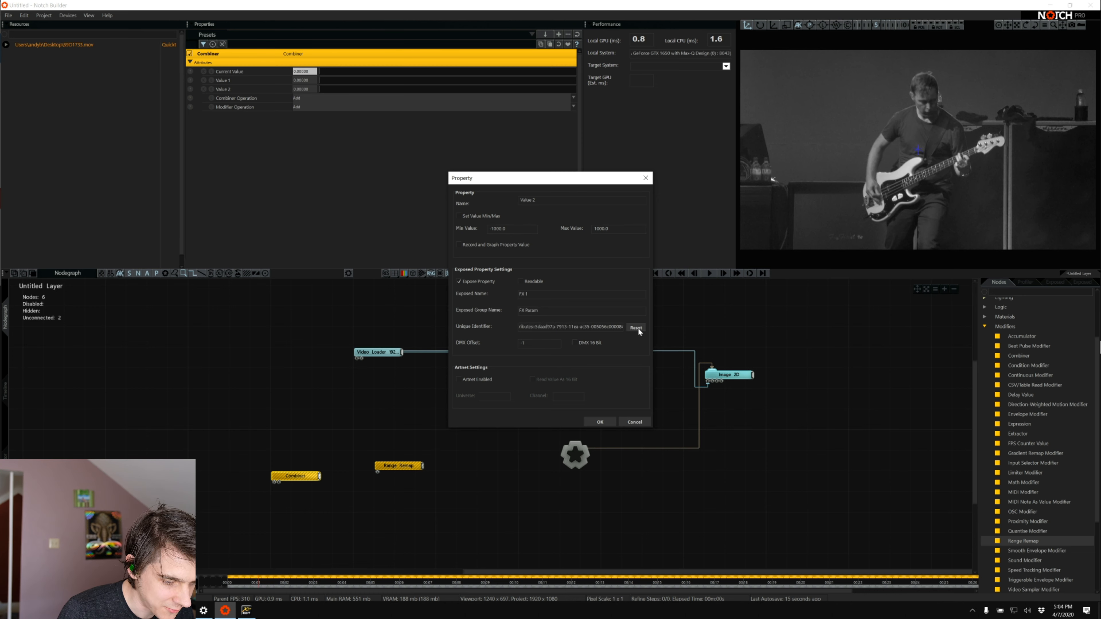
double_click(604, 328)
type("alkjsdlkasdjflasdjf")
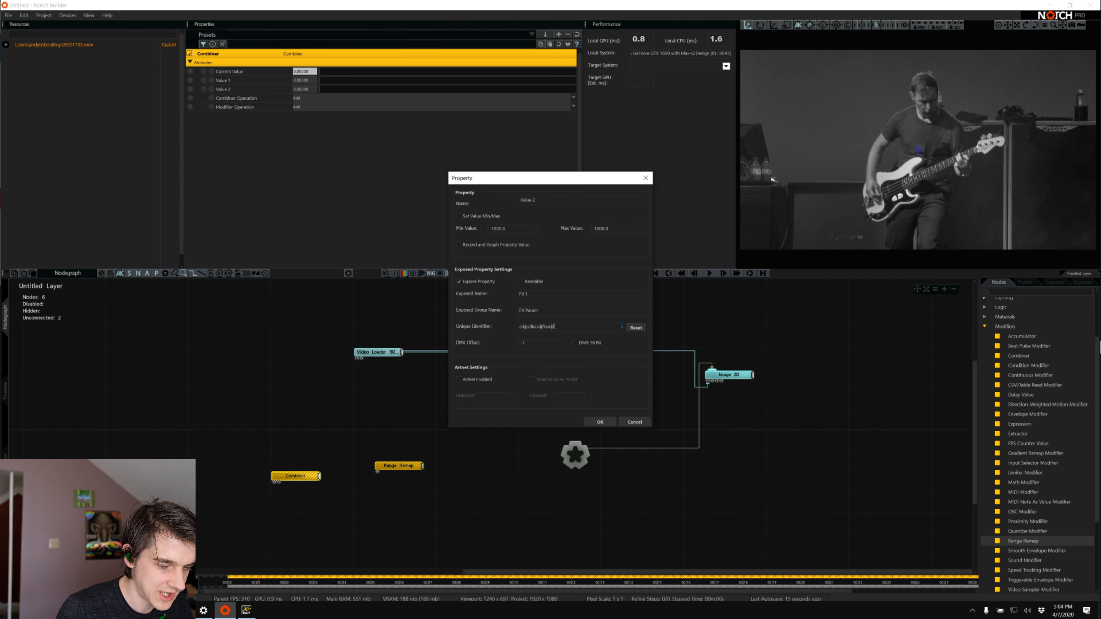
left_click(636, 328)
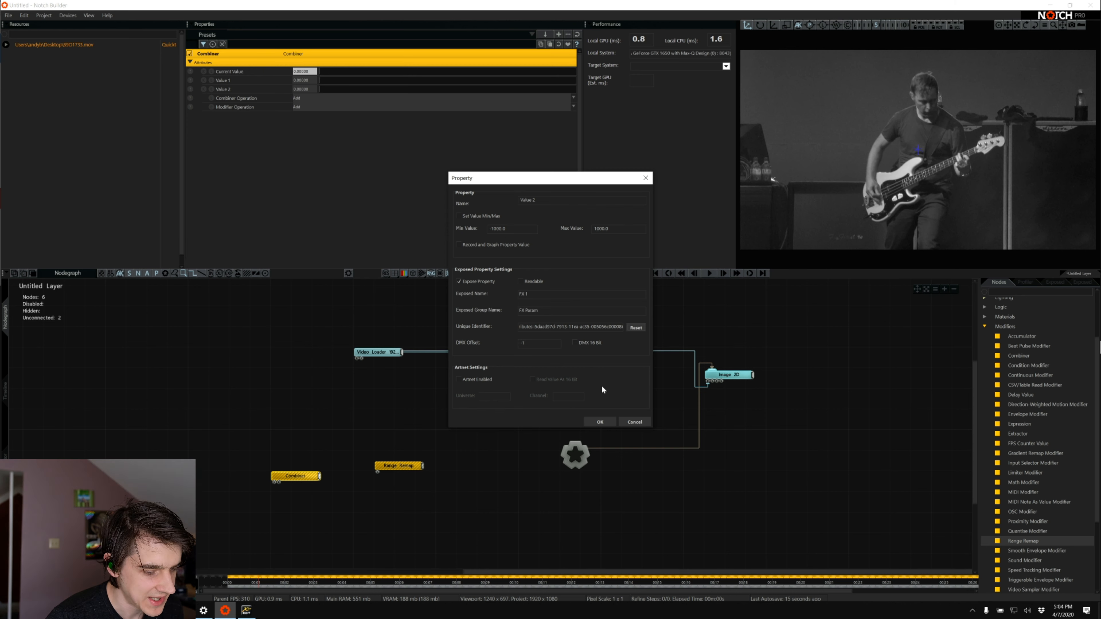
Set the exposed property's unique identifier to fx_1 and accept the property settings
triple_click(579, 326)
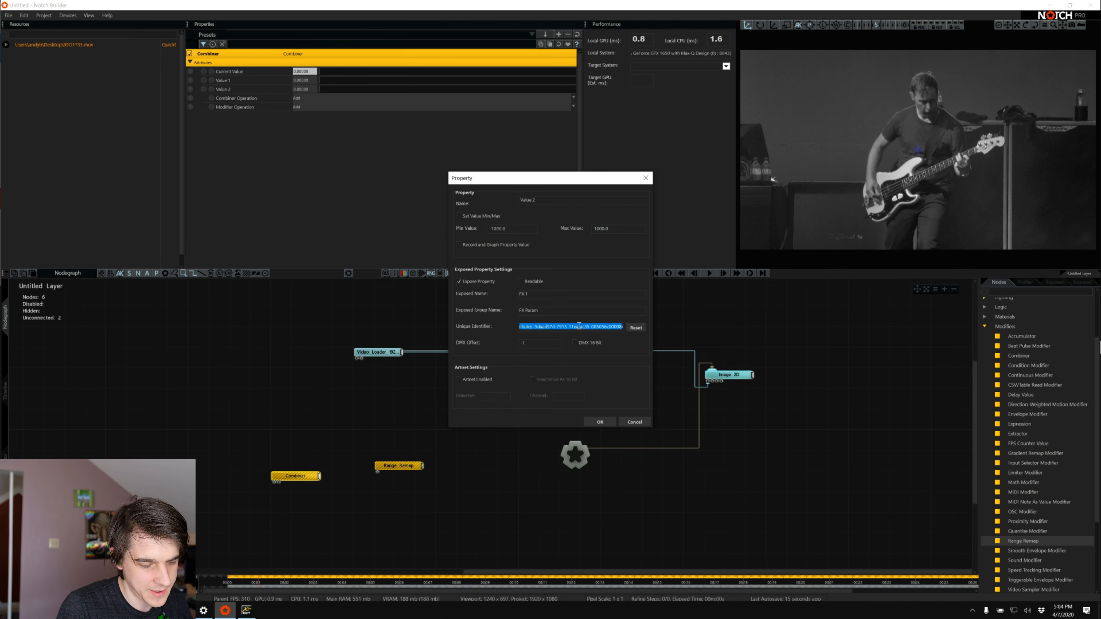
type("fx_1")
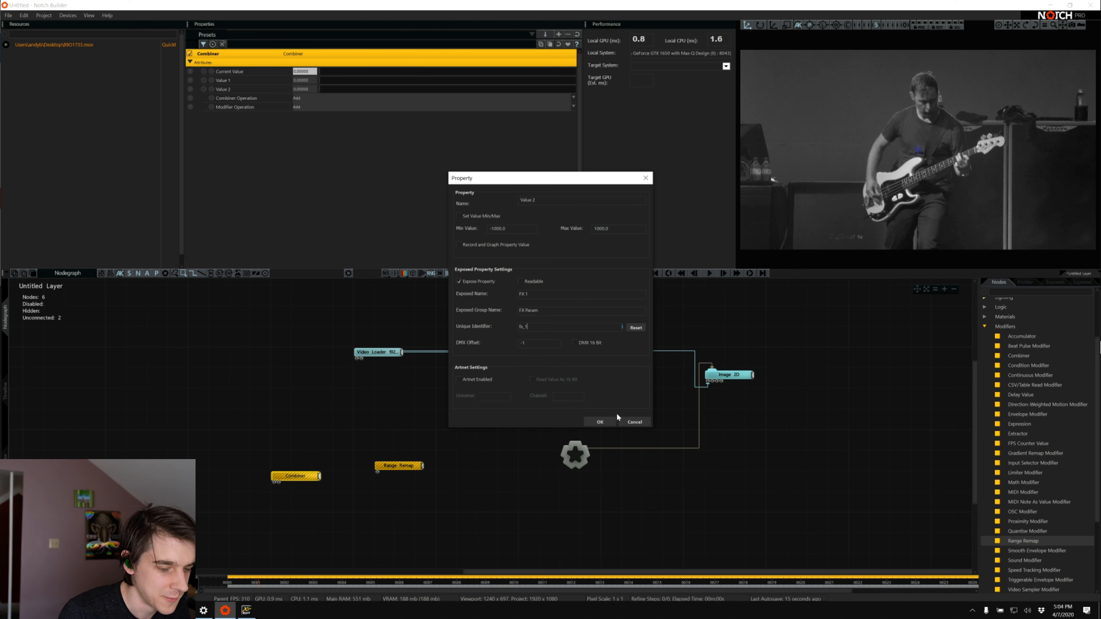
left_click(587, 419)
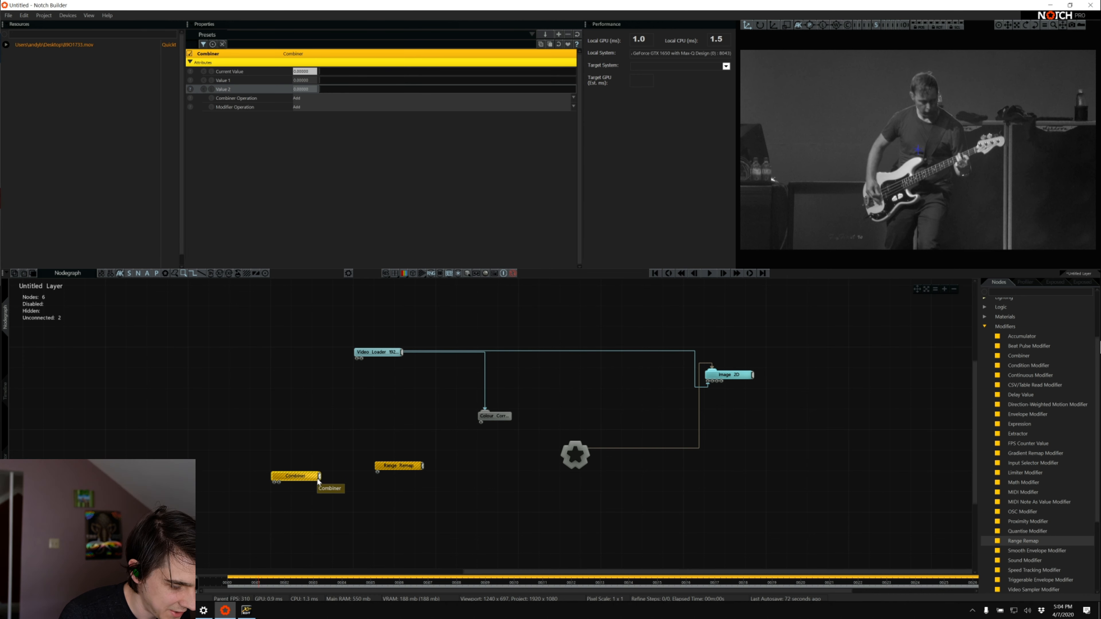
Connect the Combiner's output to the Value input of the Range Remap node
left_click_drag(319, 477, 383, 478)
left_click(383, 479)
left_click(406, 467)
Expand the Colour Correction node's inputs and connect the Range Remap output to its Saturation input
double_click(493, 418)
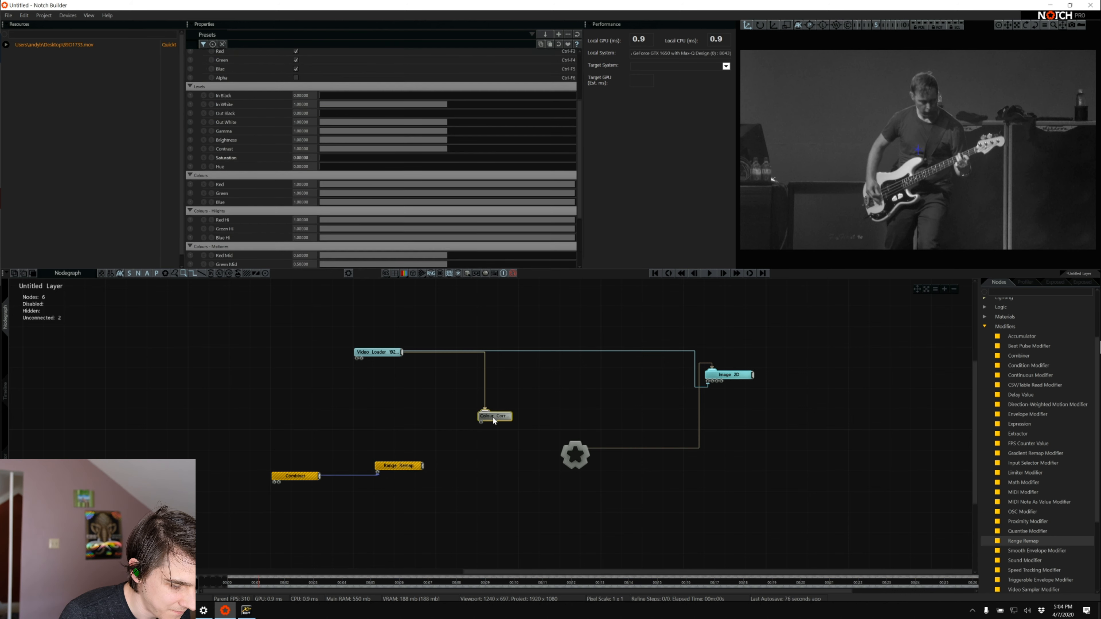
left_click(415, 466)
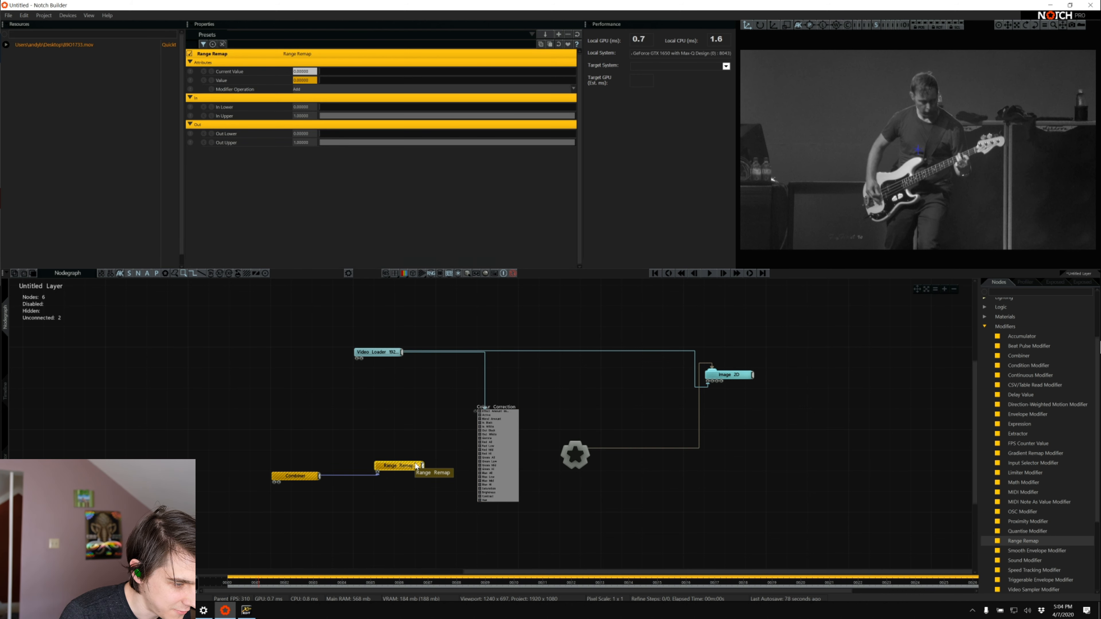
left_click_drag(424, 466, 480, 489)
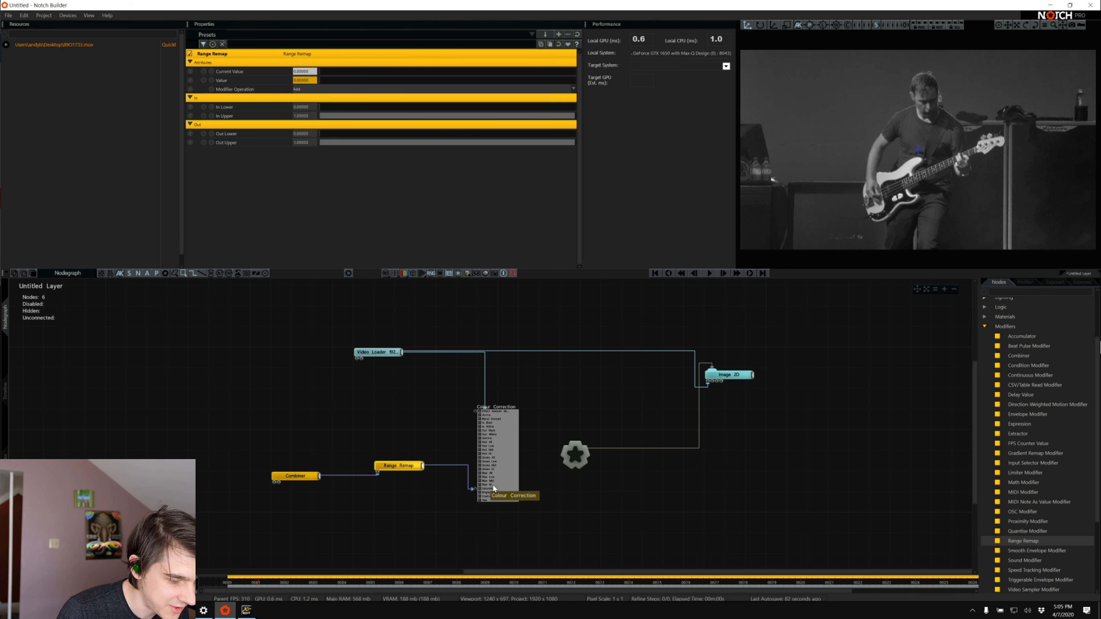
left_click(494, 487)
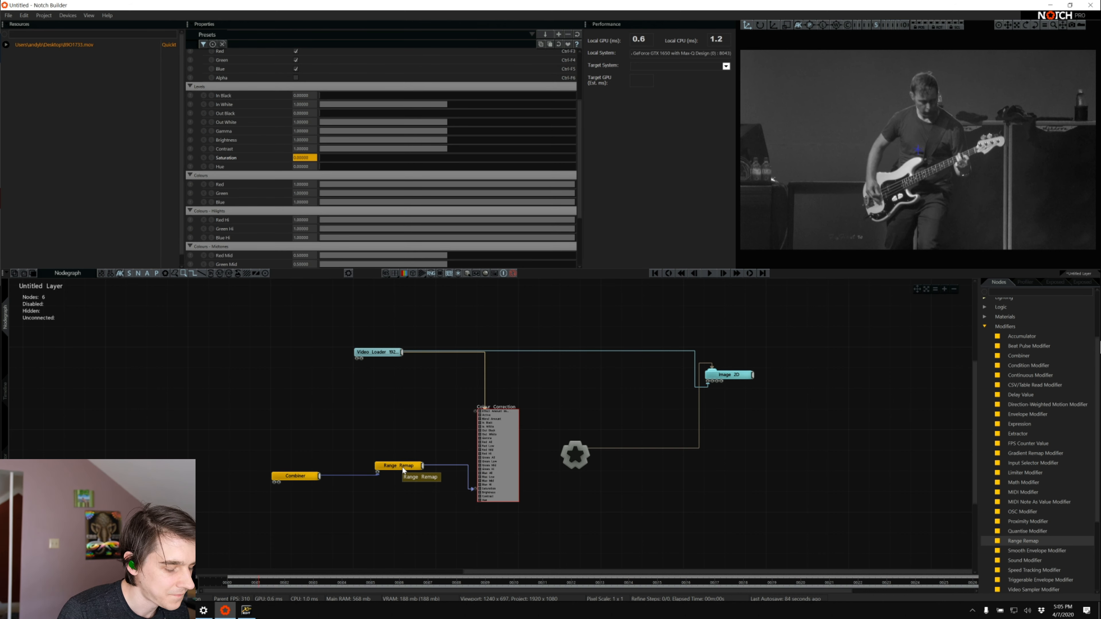
Move the Range Remap and Combiner nodes higher so they sit level beside the Colour Correction node
left_click_drag(402, 467, 401, 437)
left_click_drag(314, 476, 314, 436)
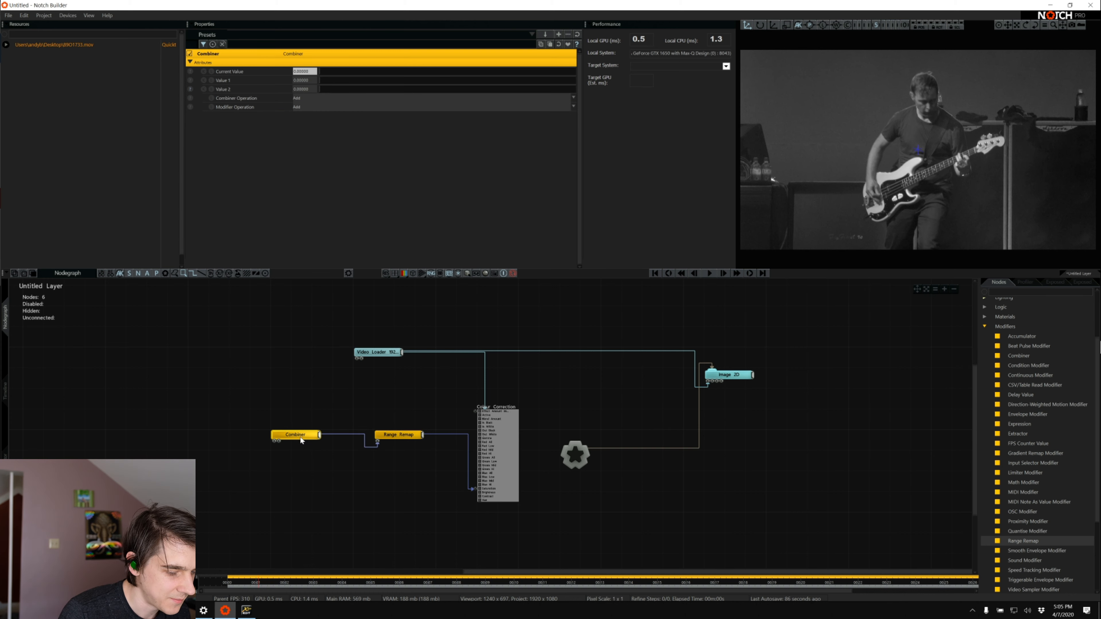
left_click(267, 418)
Add a Comment node just above the Combiner and set its text to "FX 1"
left_click(1007, 292)
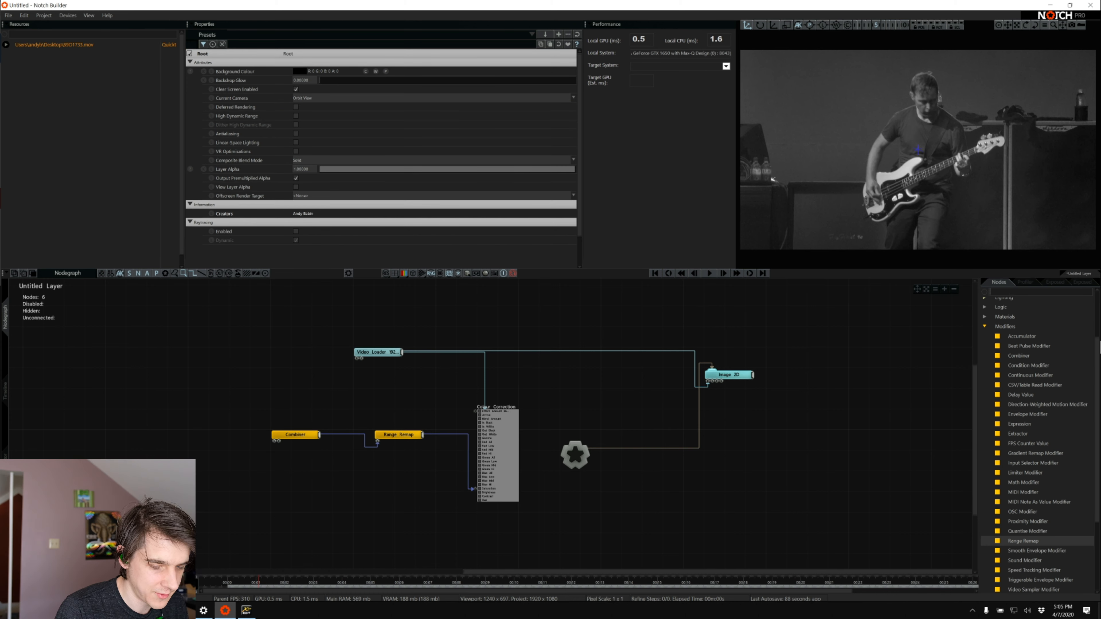
type("comm")
left_click_drag(1017, 313, 276, 416)
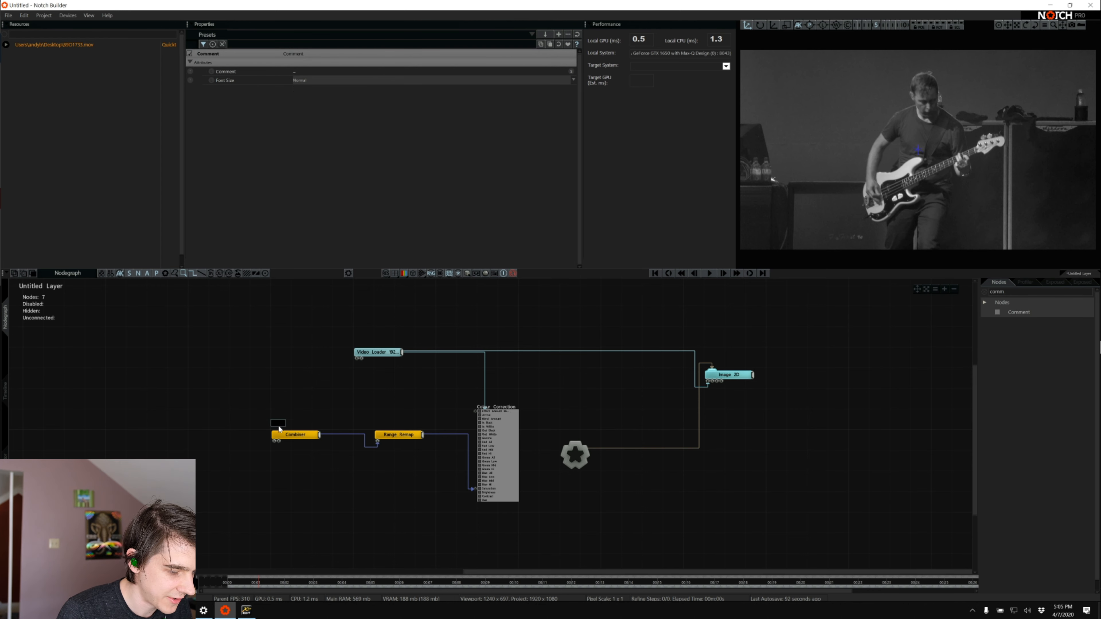
left_click(311, 74)
type("F")
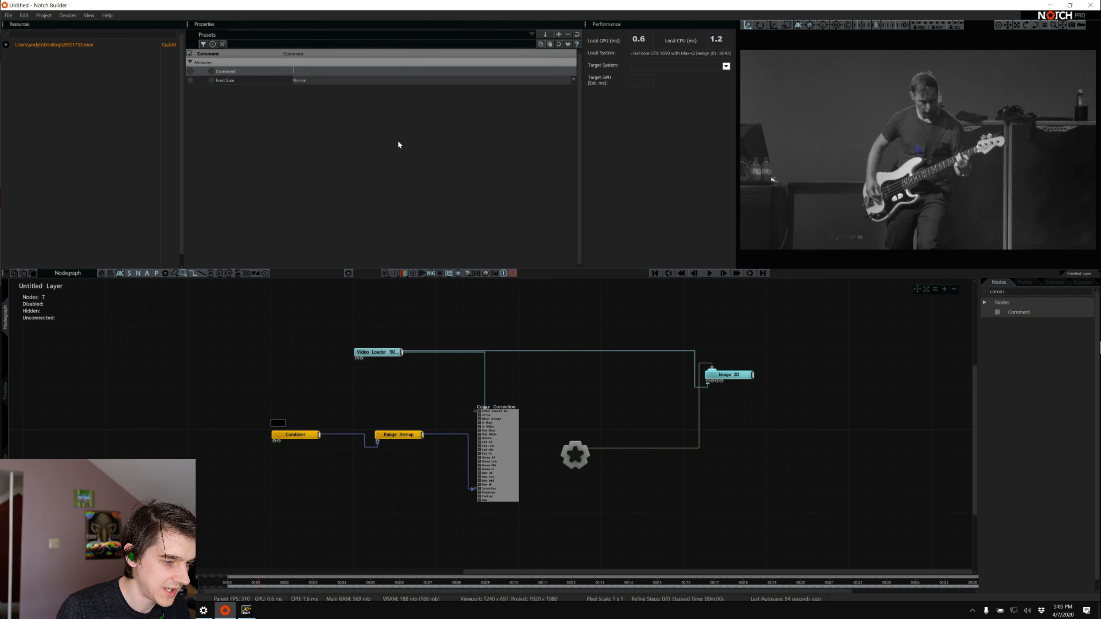
type("X 1")
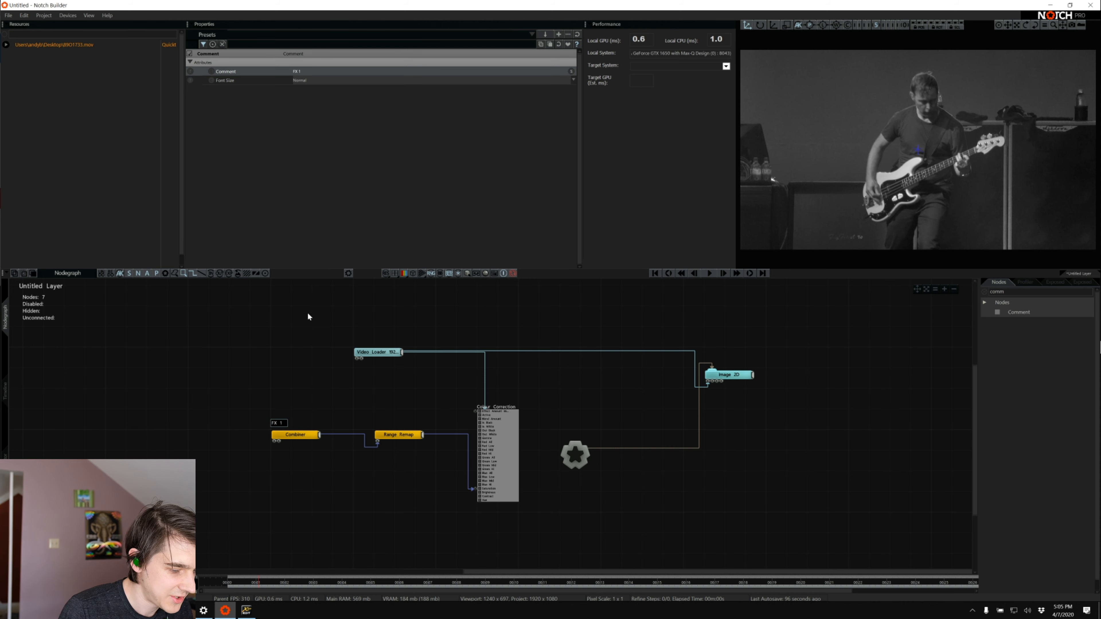
Rename the Combiner node to FX1 in its node settings
left_click(291, 435)
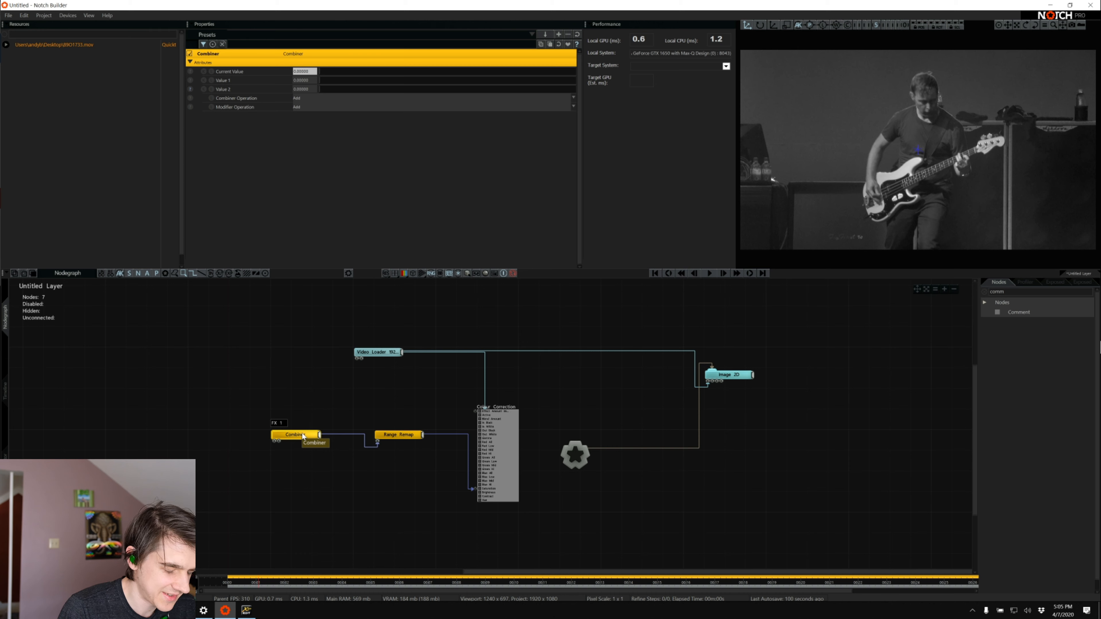
right_click(303, 436)
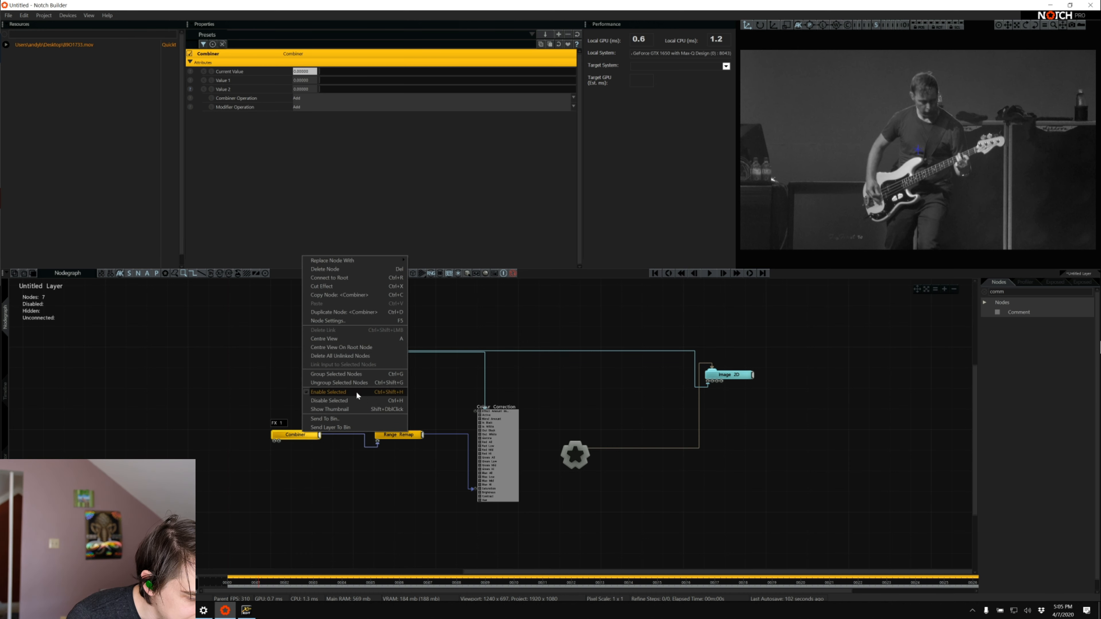
left_click(365, 320)
type("FX1")
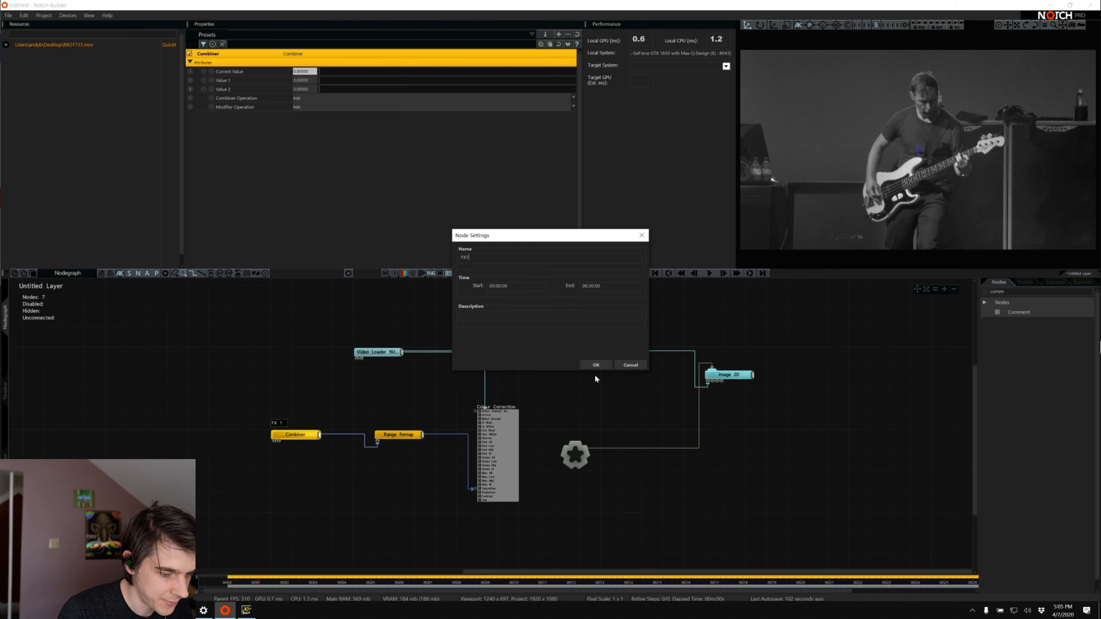
left_click(596, 365)
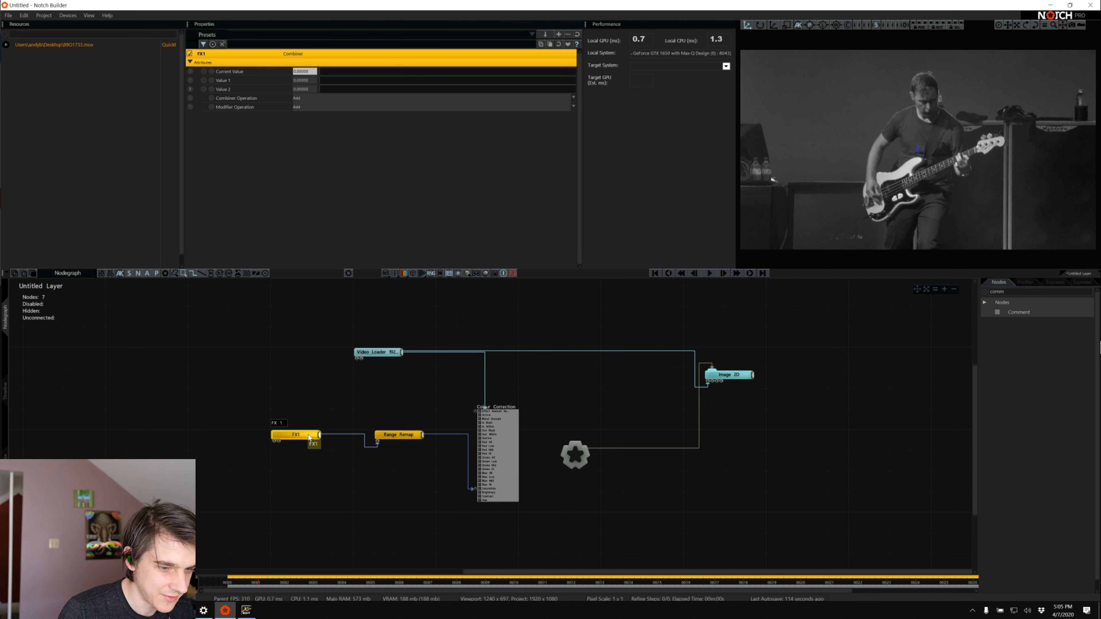
left_click(313, 493)
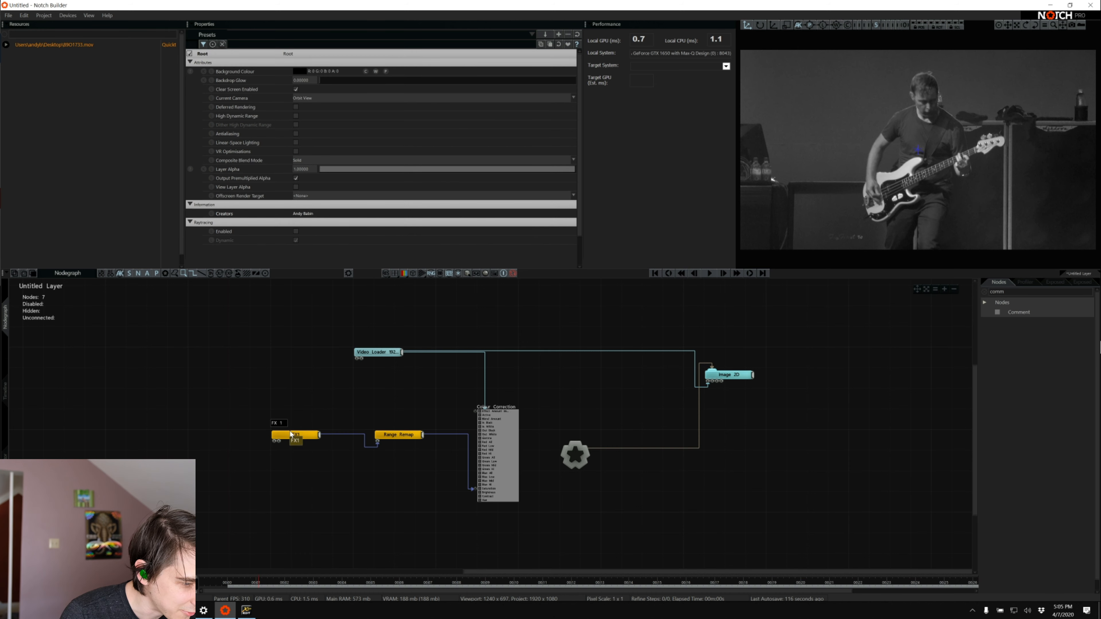
Play the timeline to preview the desaturated video in the viewport
left_click(295, 436)
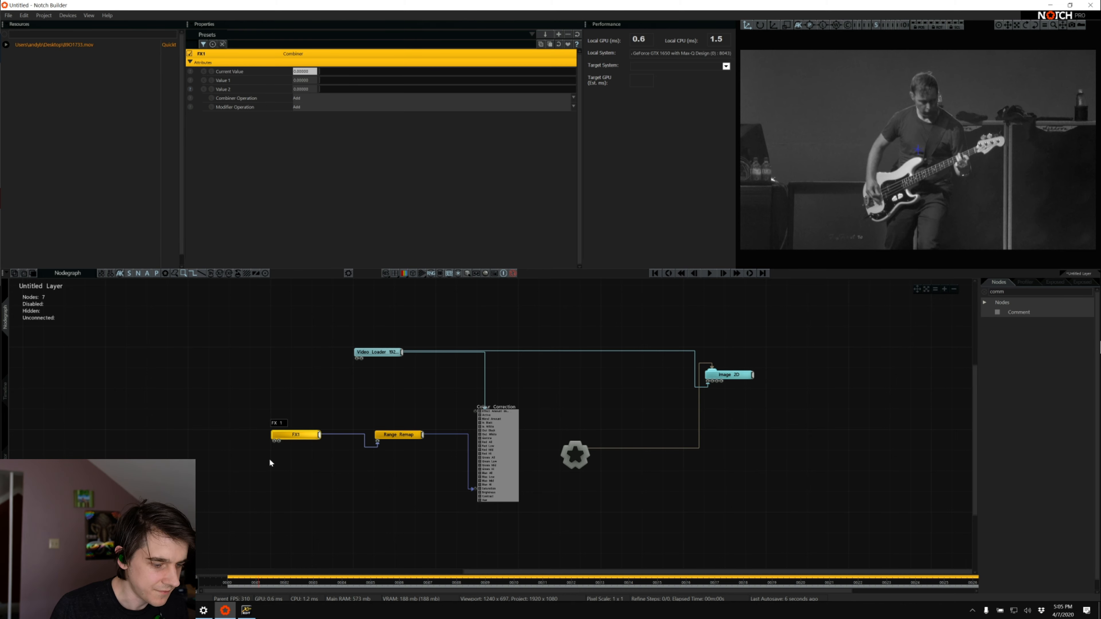
key("space")
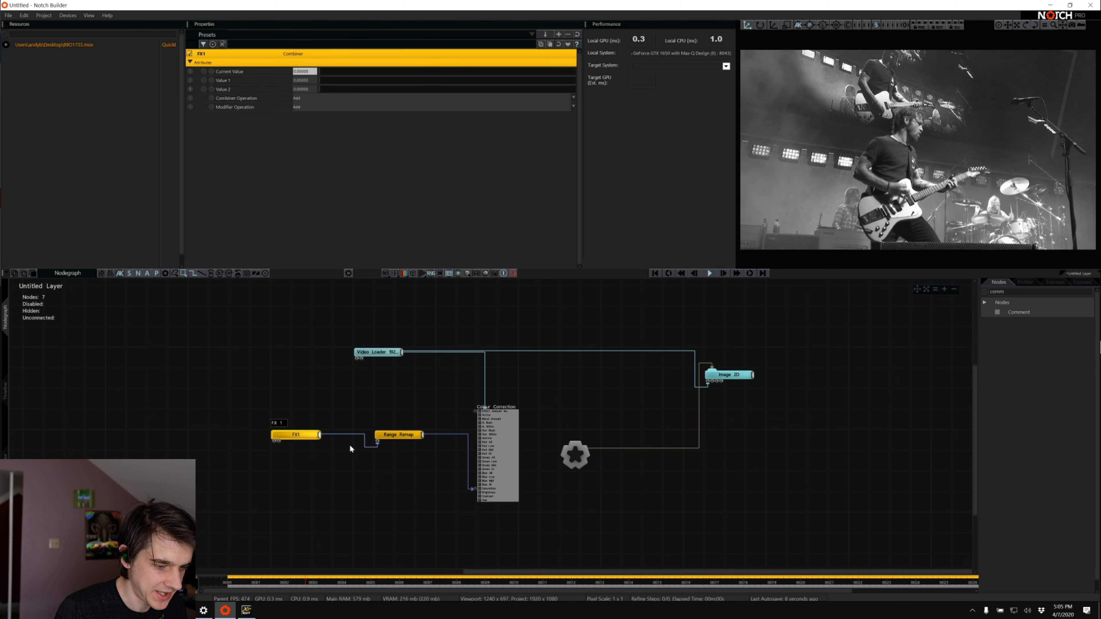
left_click(303, 472)
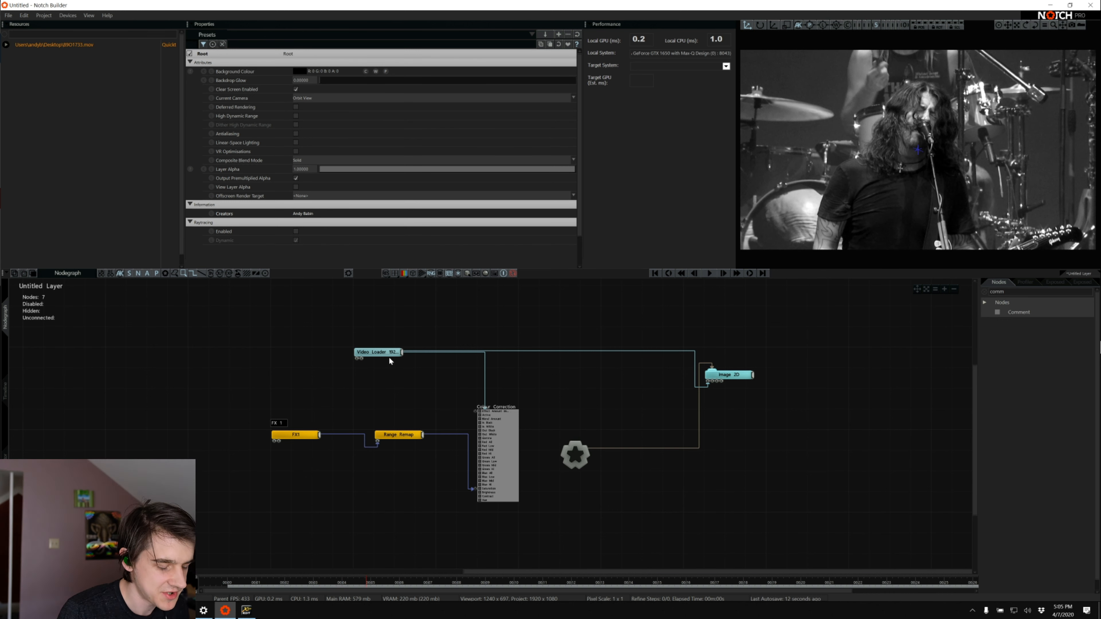
left_click_drag(388, 352, 306, 352)
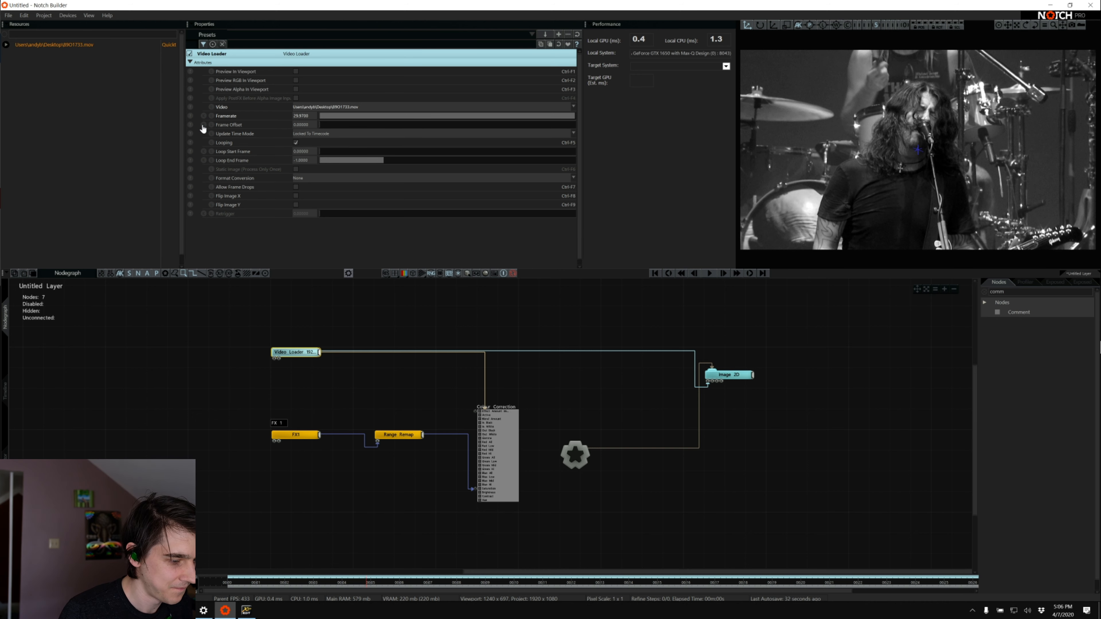
left_click(190, 106)
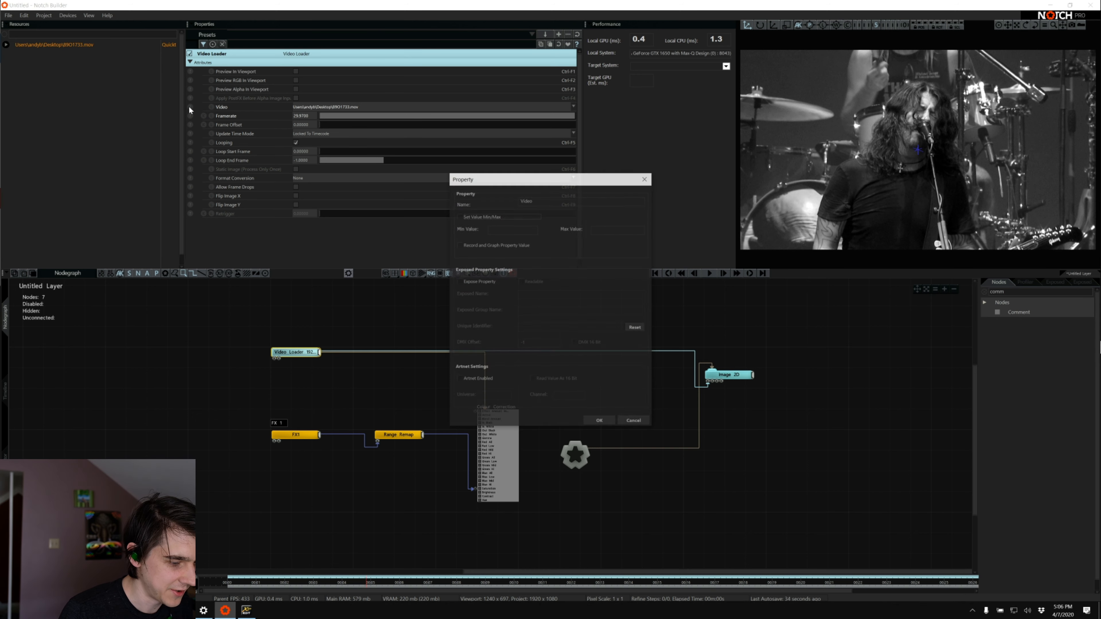
left_click(459, 282)
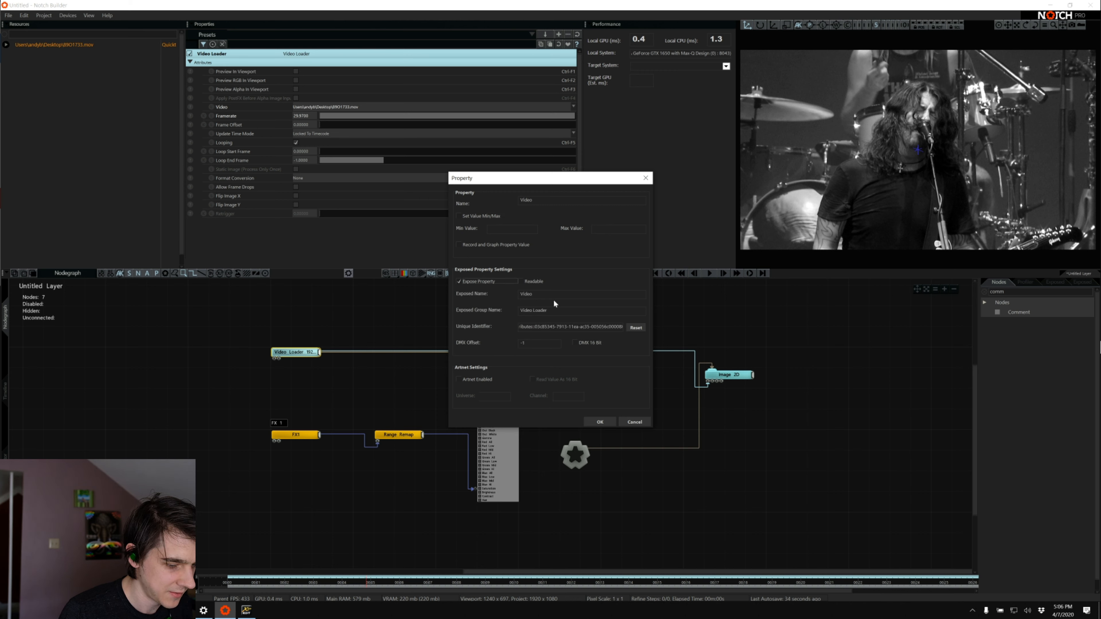
left_click(634, 422)
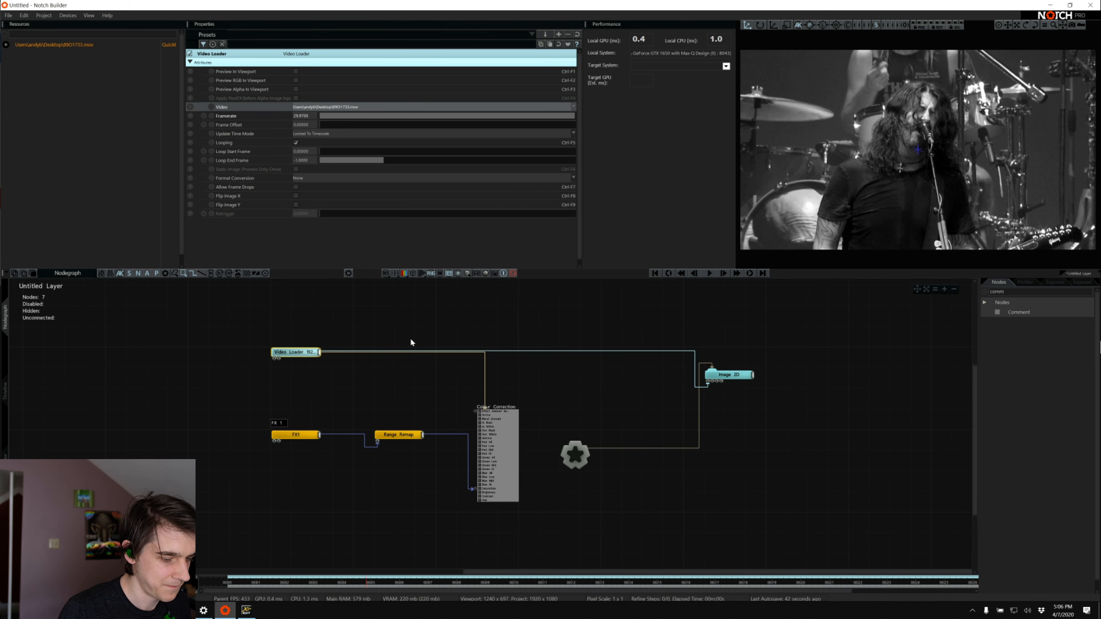
left_click(417, 335)
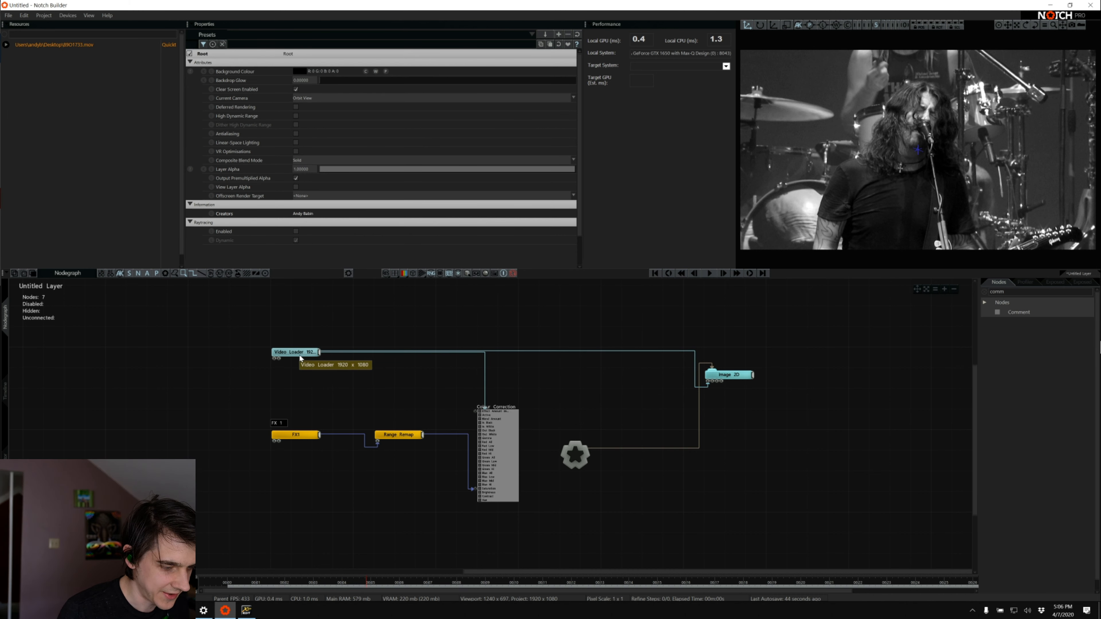
Move the Video Loader node further left, add a Video Null node beside it, and connect the Video Loader's output to it
left_click_drag(303, 352, 263, 352)
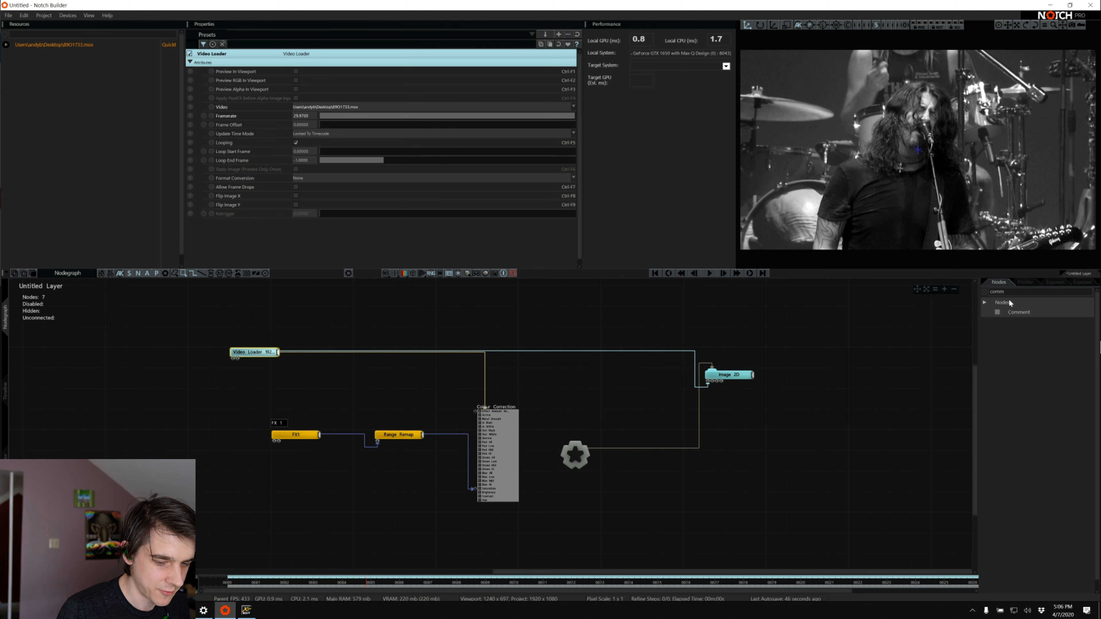
double_click(1023, 292)
type("null")
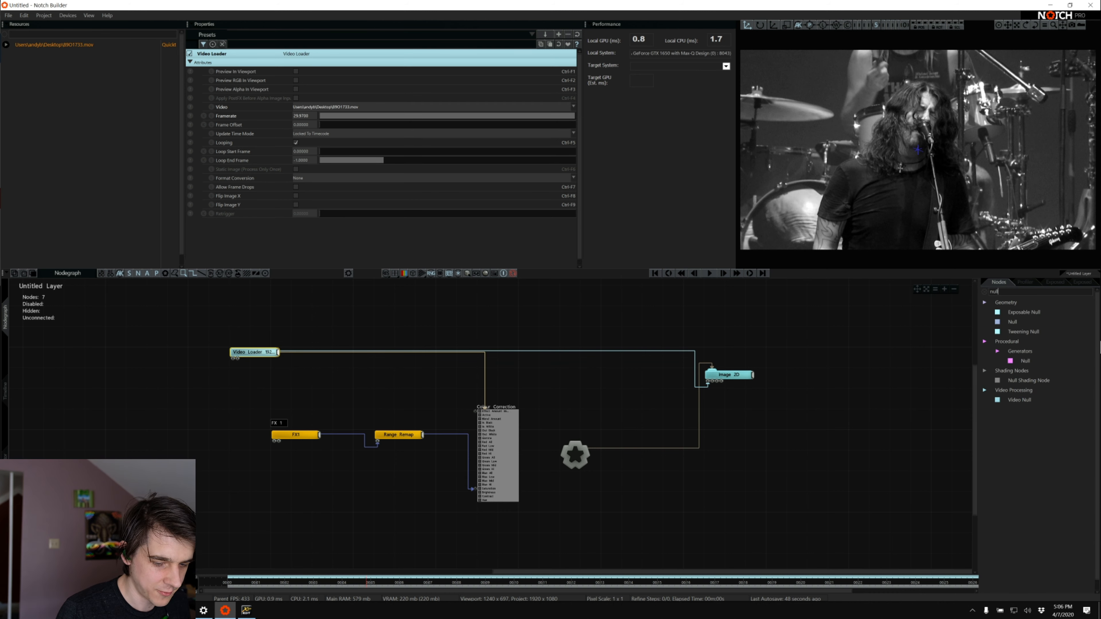
left_click_drag(1013, 402, 373, 363)
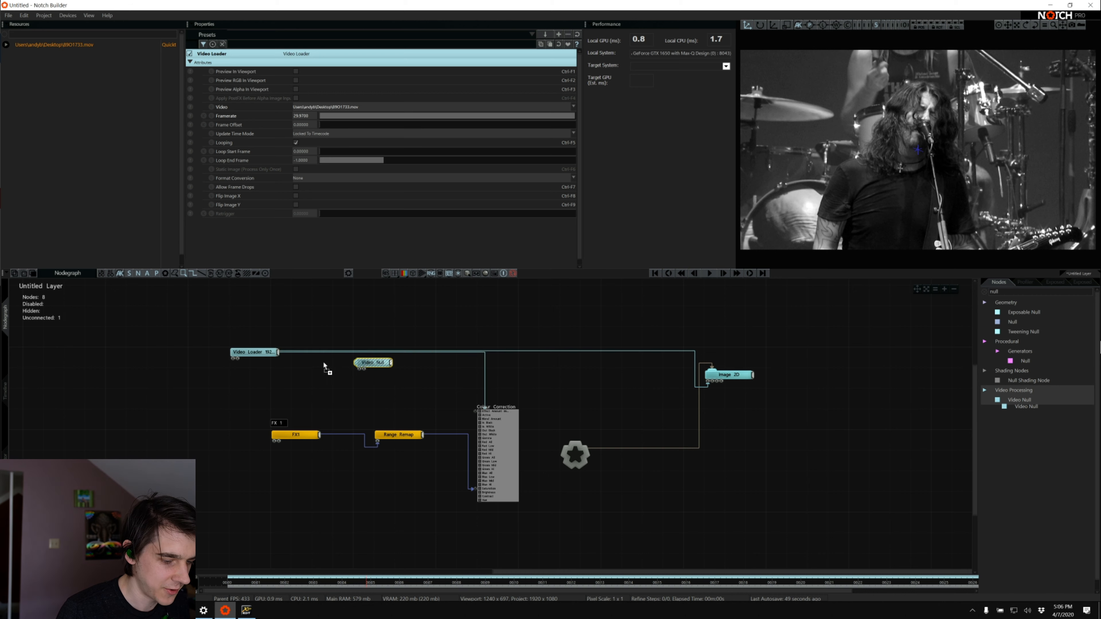
left_click_drag(279, 352, 364, 364)
left_click(372, 394)
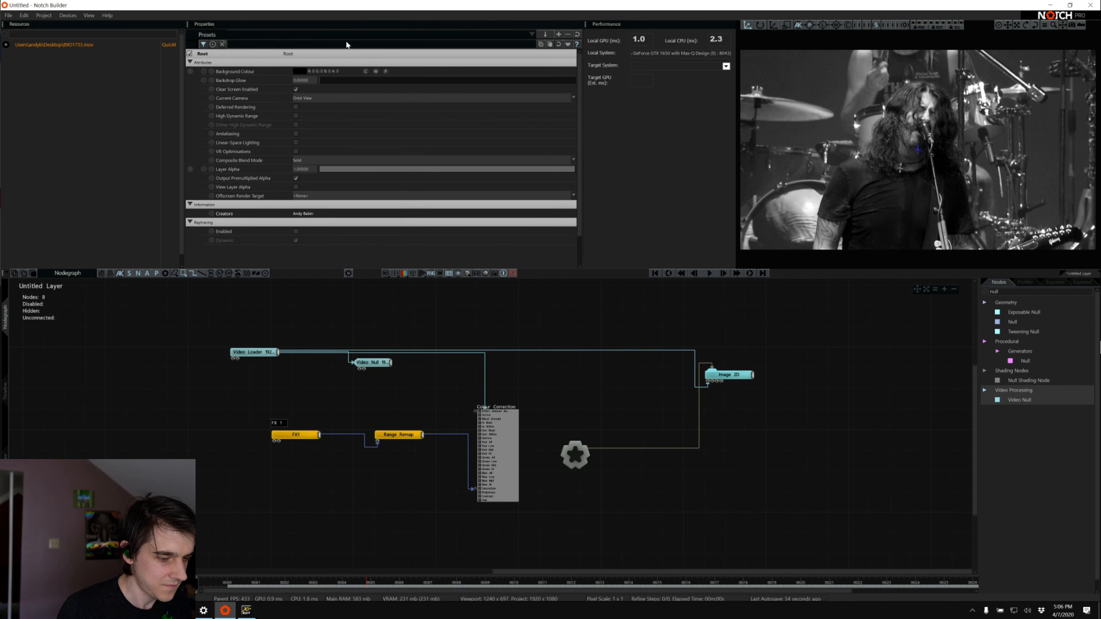
Open the recently used _StreamDemoBlock project without saving the changes to the untitled project
key("alt+Tab")
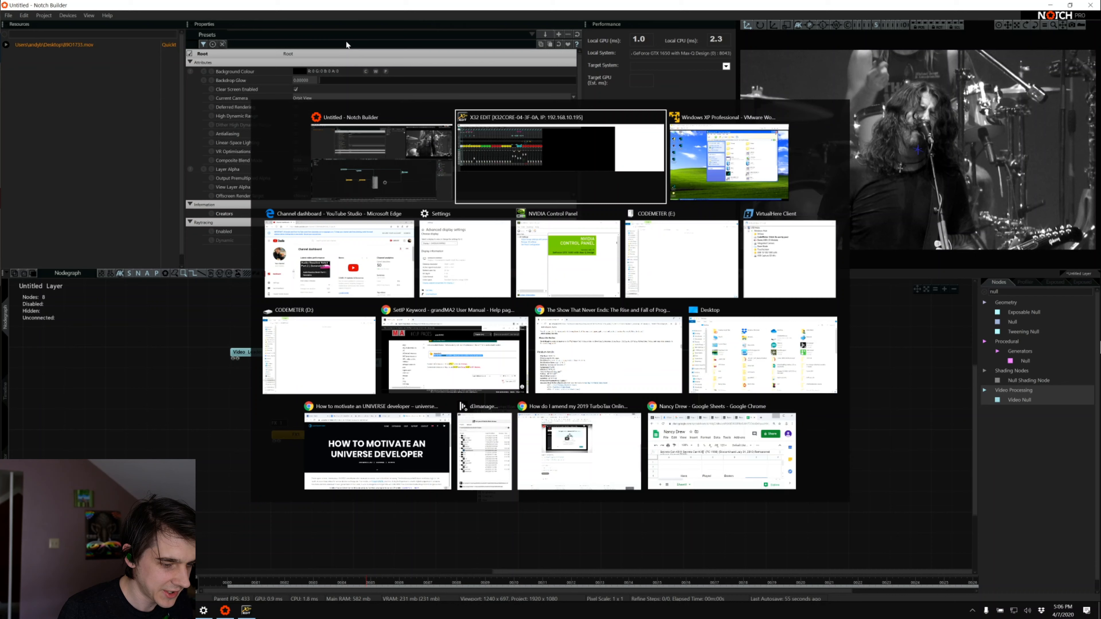
left_click(394, 163)
left_click(8, 16)
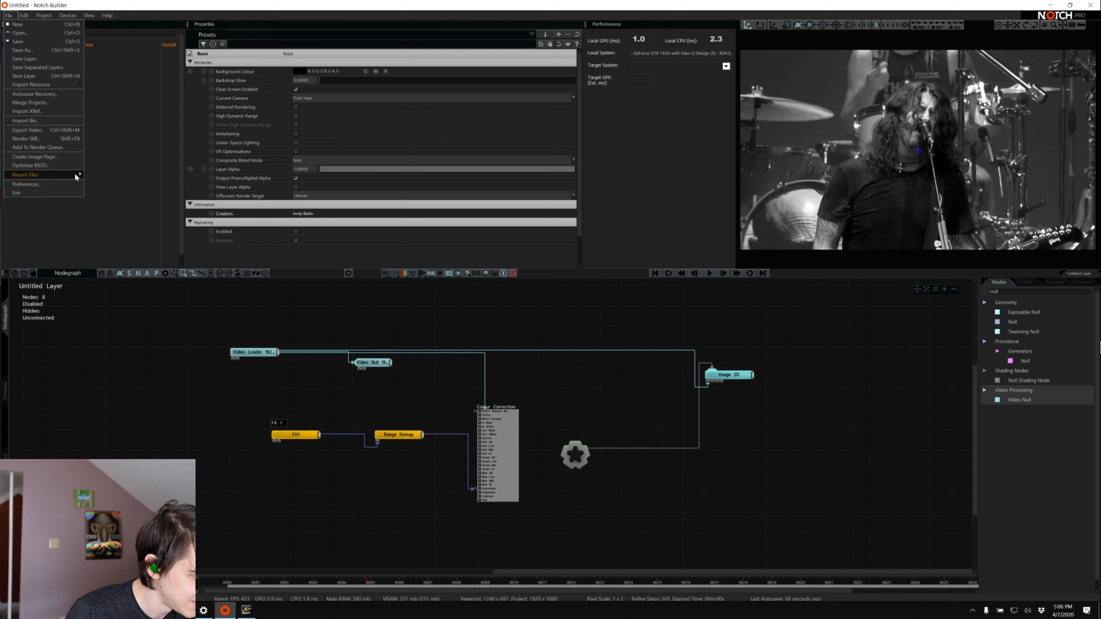
mouse_move(80, 175)
left_click(164, 175)
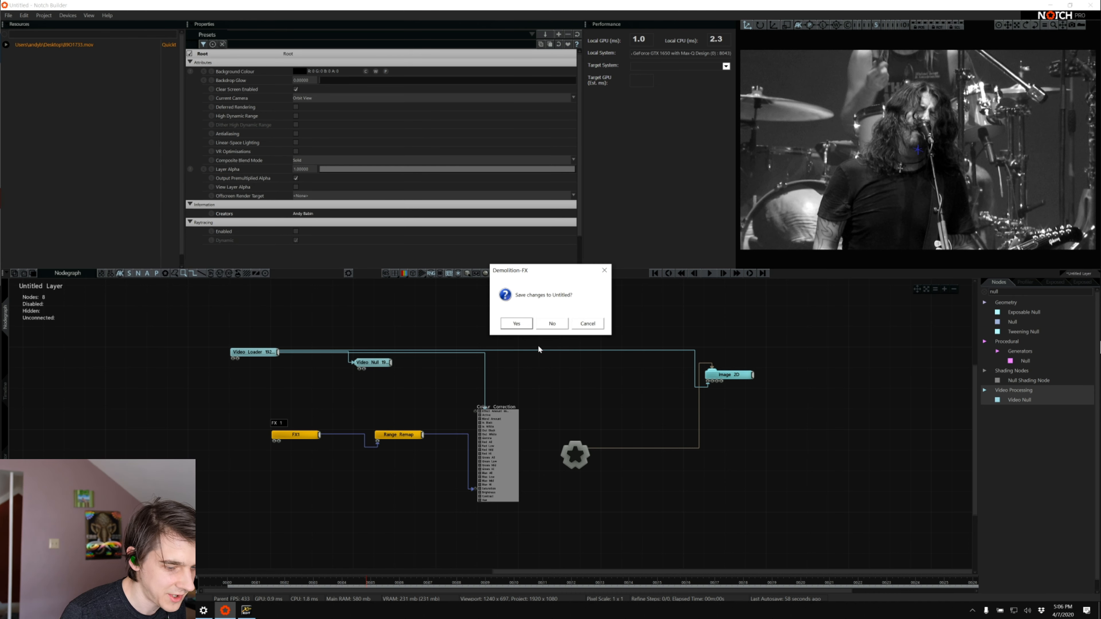
left_click(552, 323)
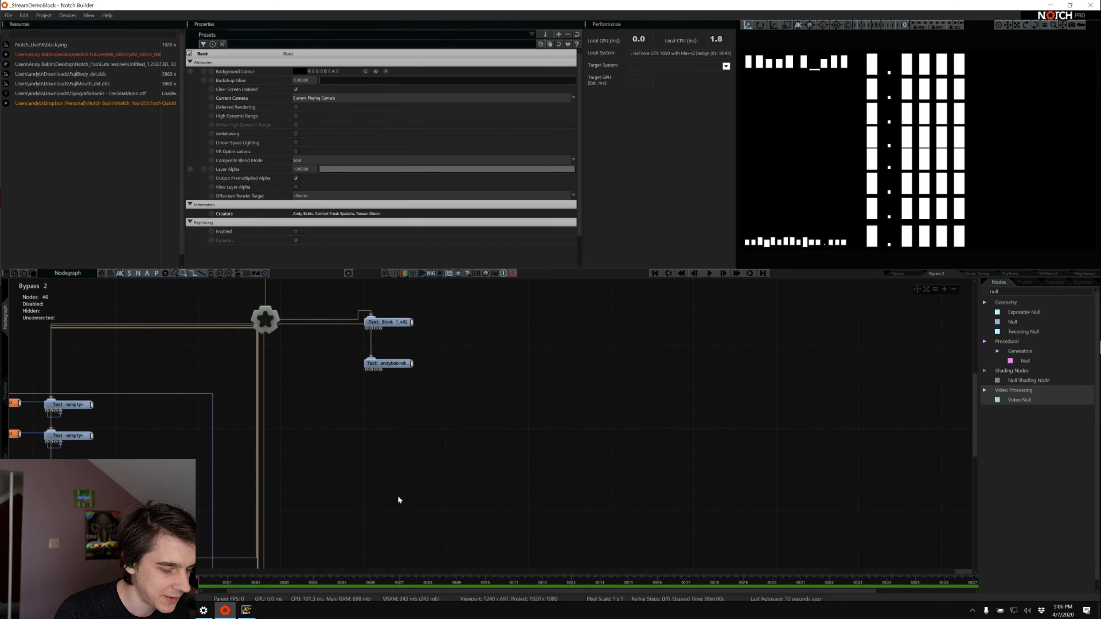
Open the project's audio and MIDI device settings and select ASIO MADIface USB as the audio capture device
left_click_drag(958, 572, 791, 566)
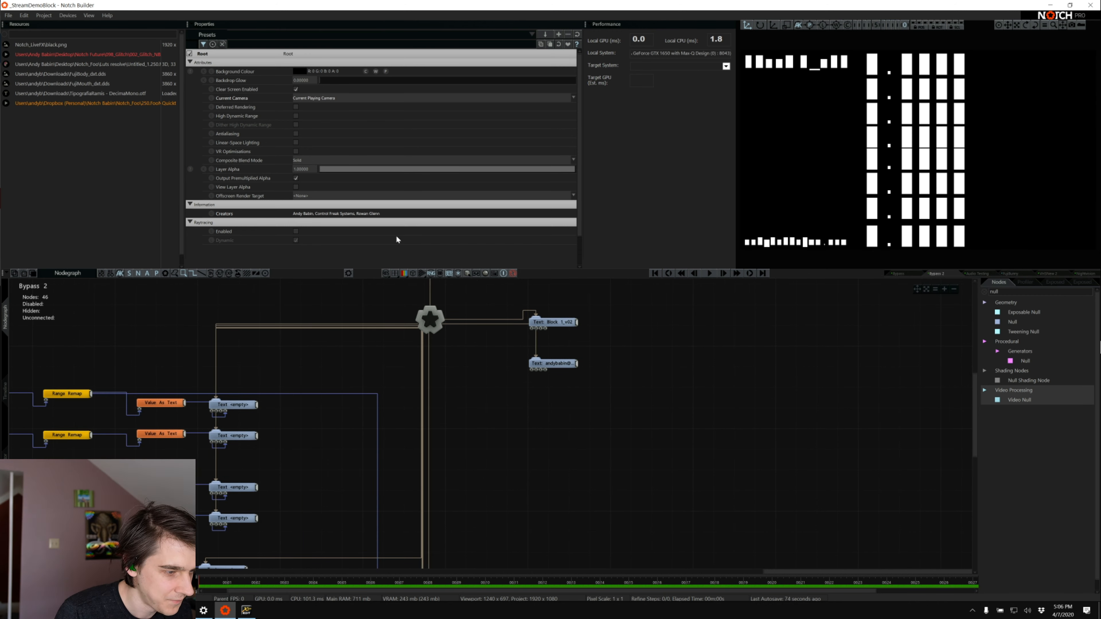
left_click(71, 15)
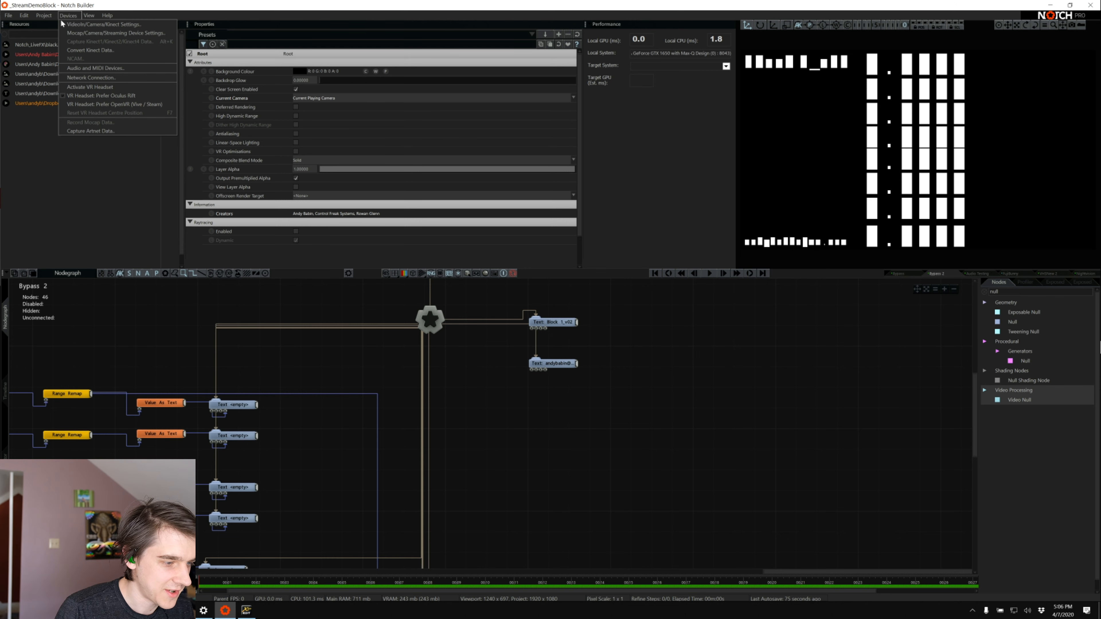
left_click(102, 67)
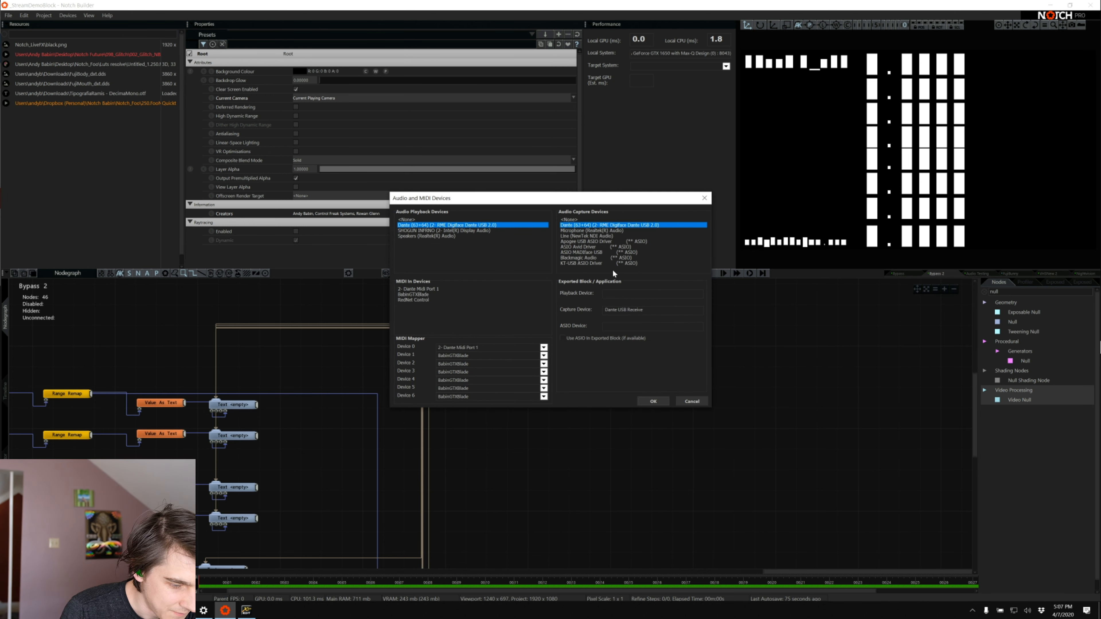
left_click_drag(554, 200, 507, 180)
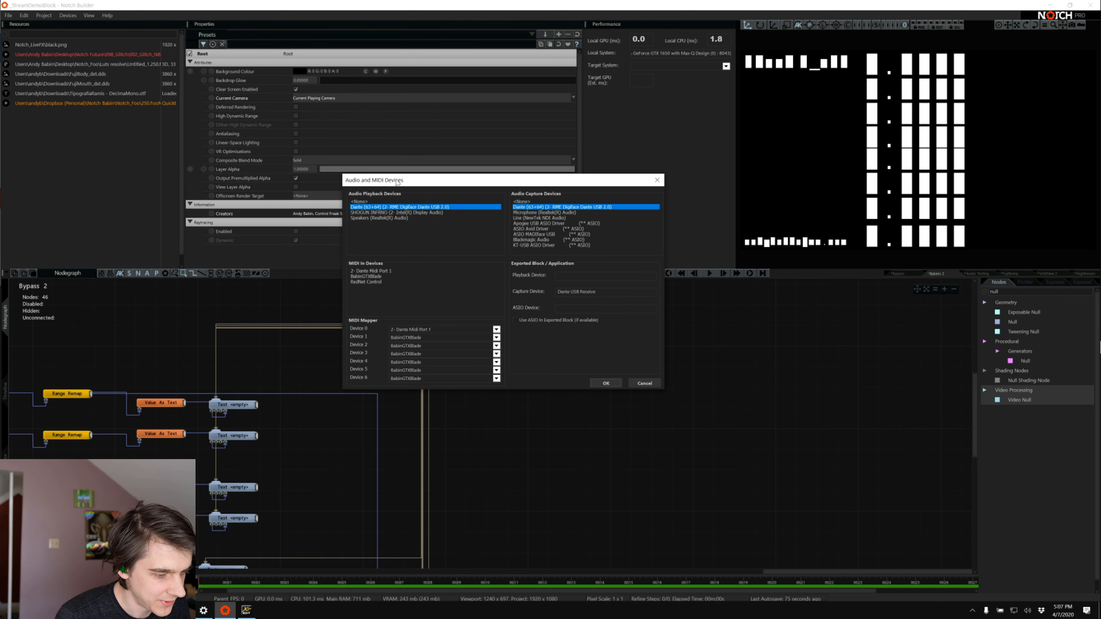
left_click_drag(391, 175, 356, 134)
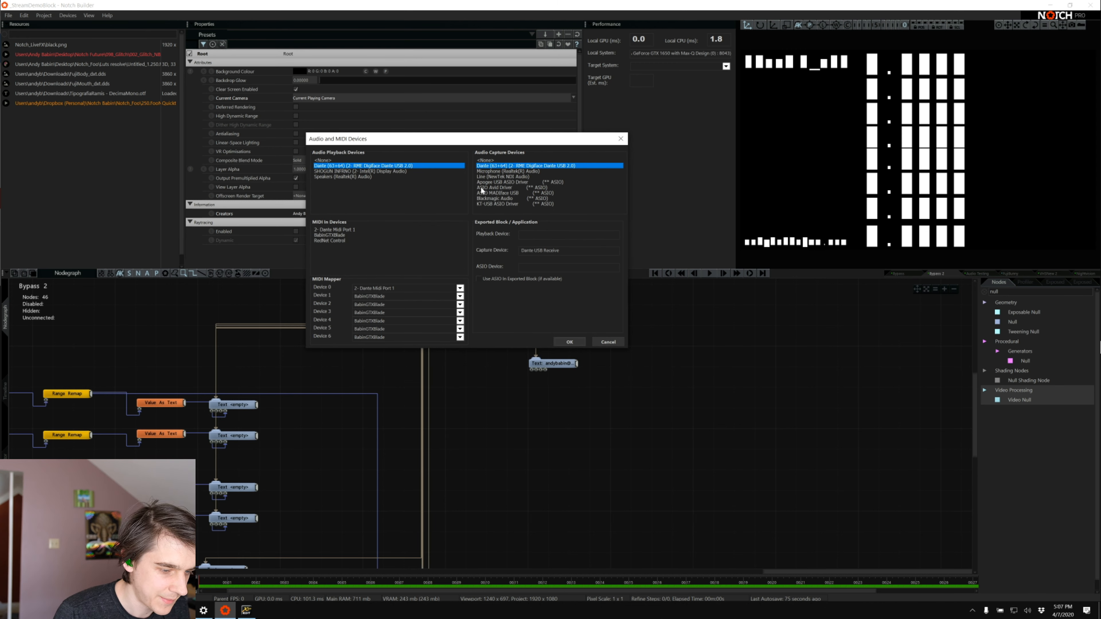
left_click(498, 193)
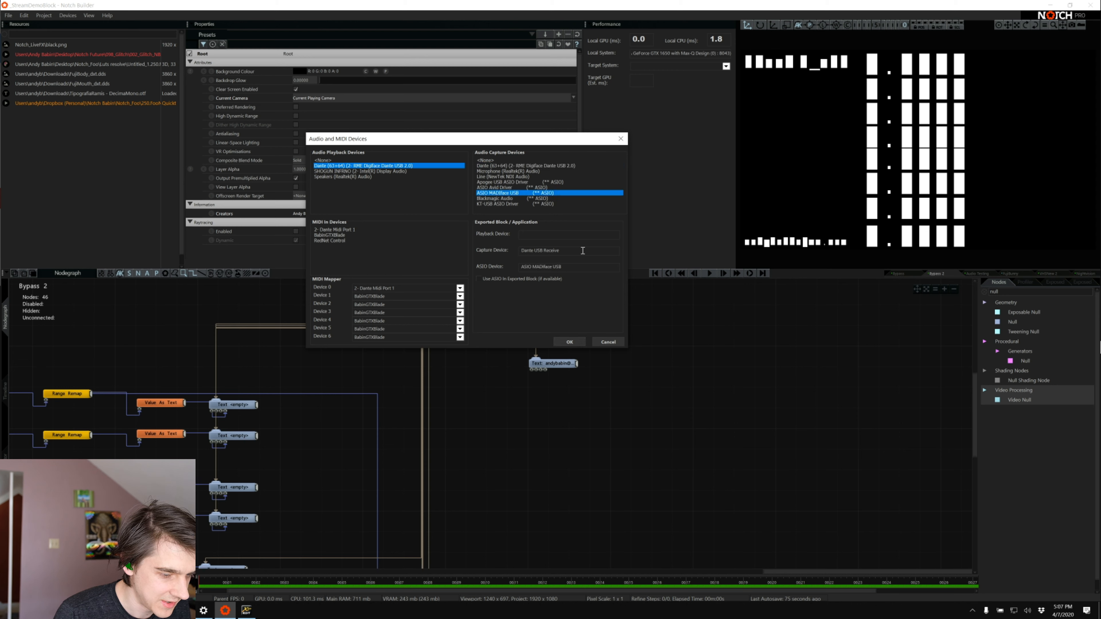
Clear the exported block's capture device, enable the use of ASIO in the exported block, and apply the device settings
left_click_drag(582, 251, 404, 248)
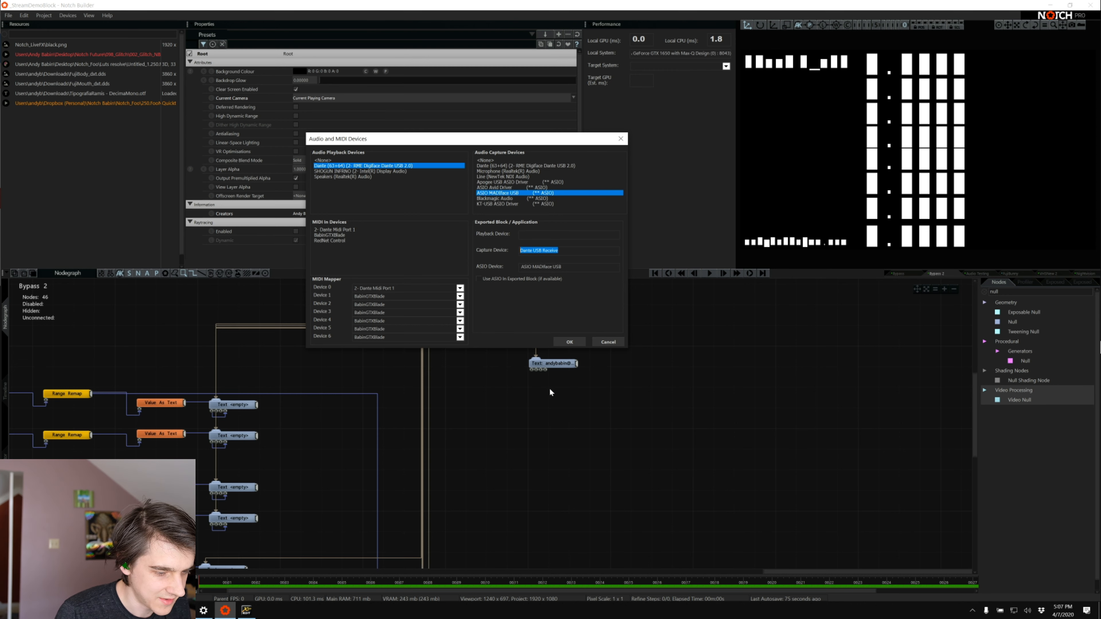
key("BackSpace")
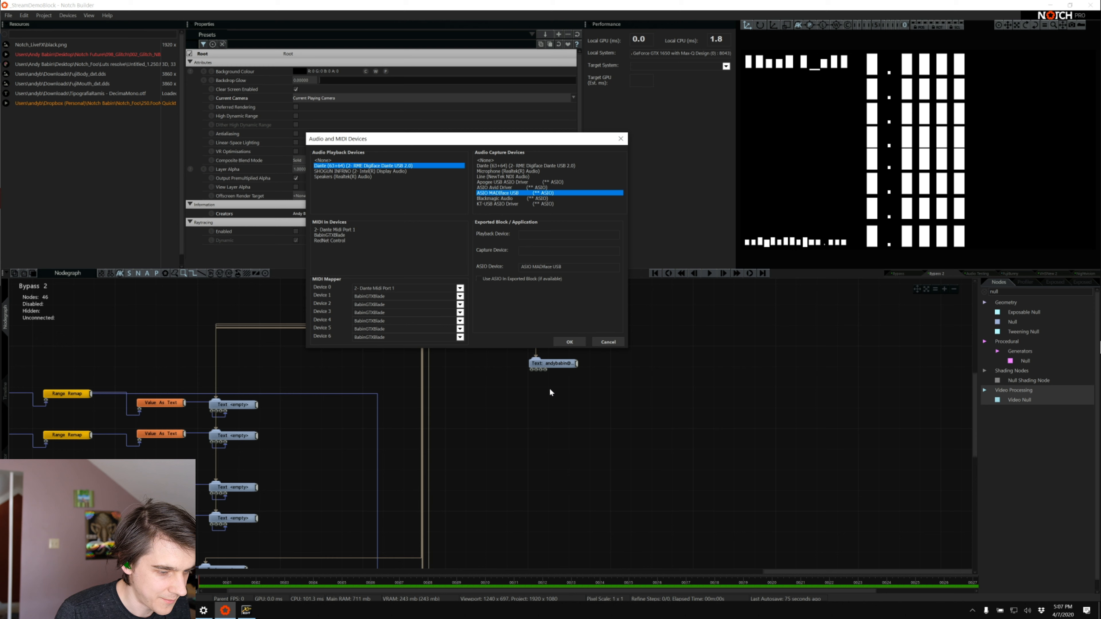
left_click(483, 279)
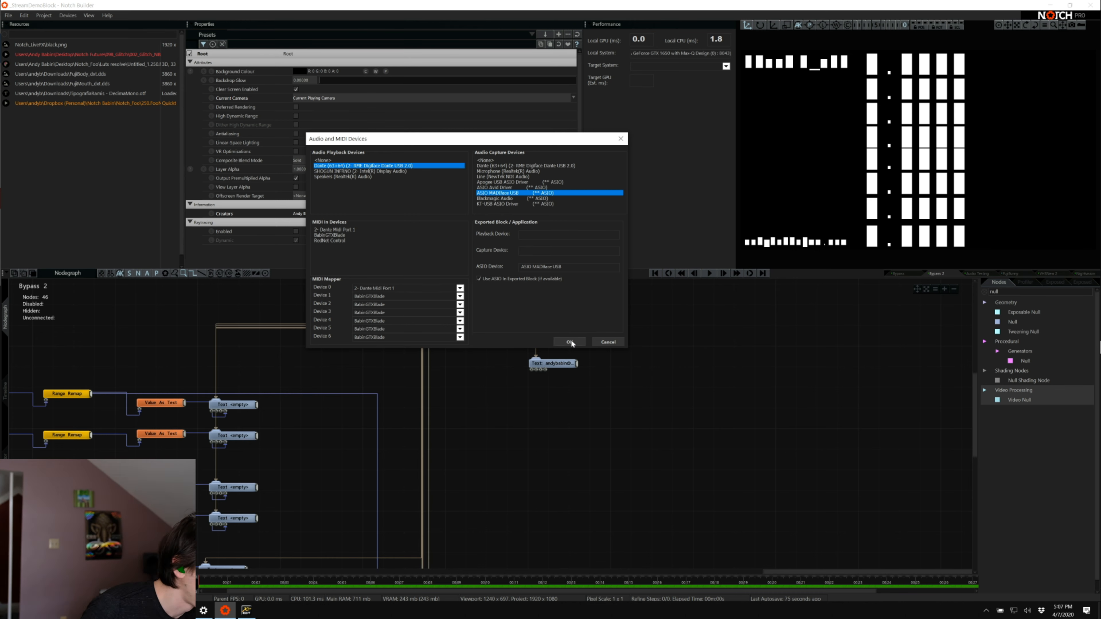
left_click(569, 342)
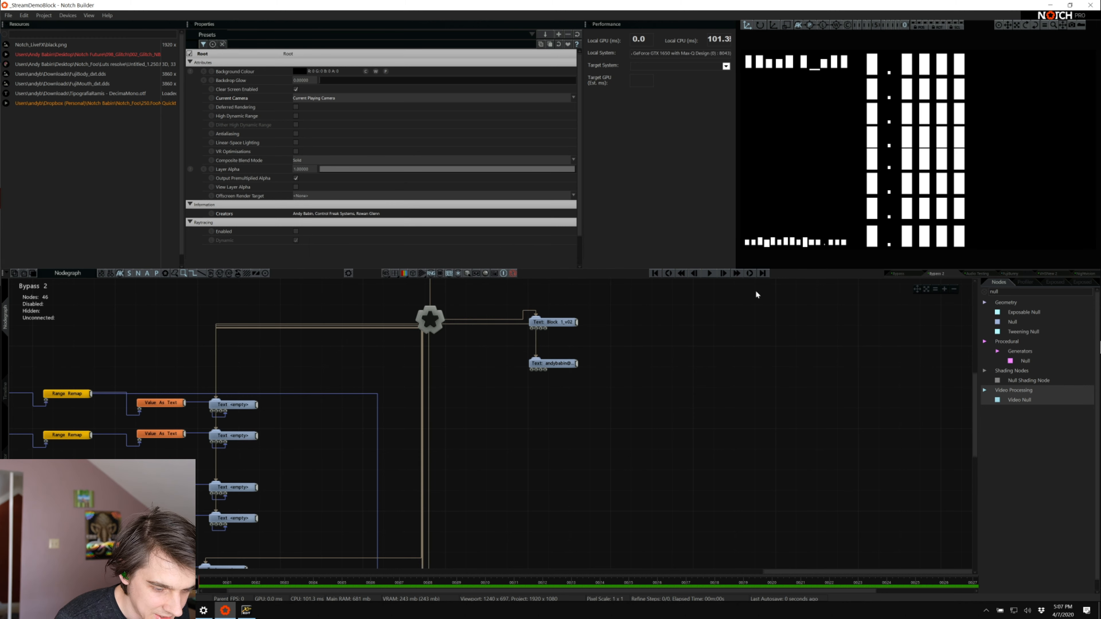
Solo the Bypass layer in the timeline and return to its node graph
left_click(4, 391)
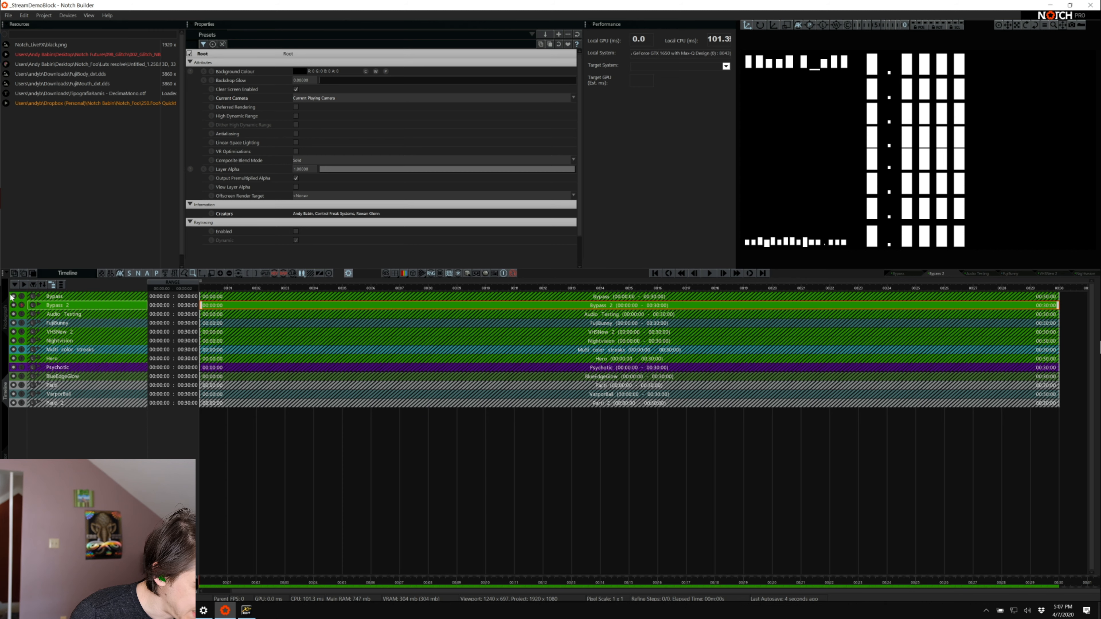
left_click(25, 299)
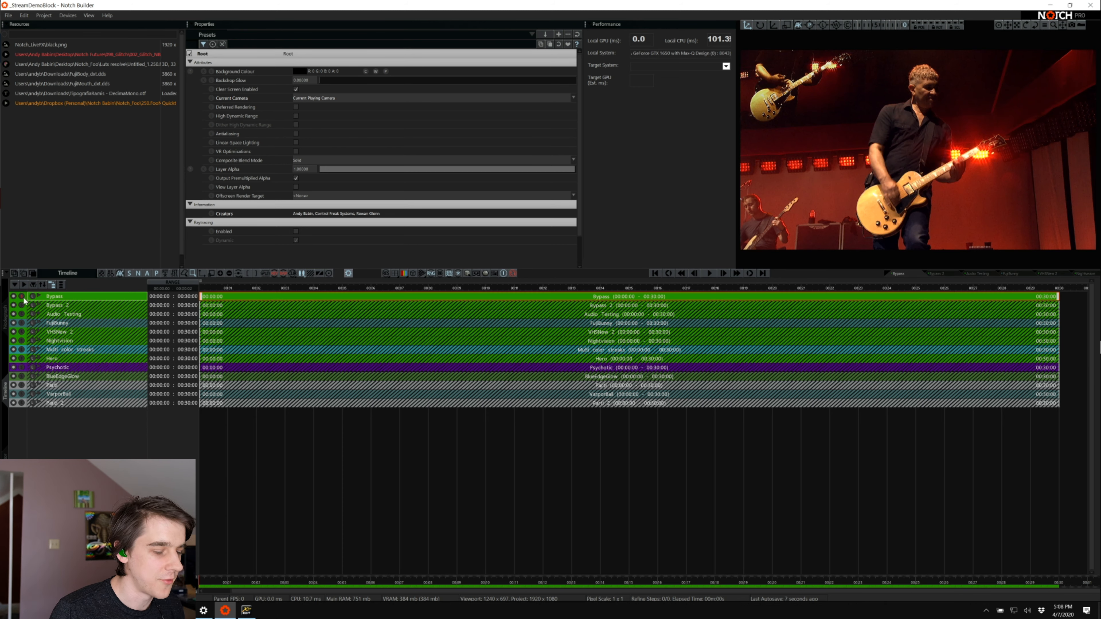
left_click(3, 313)
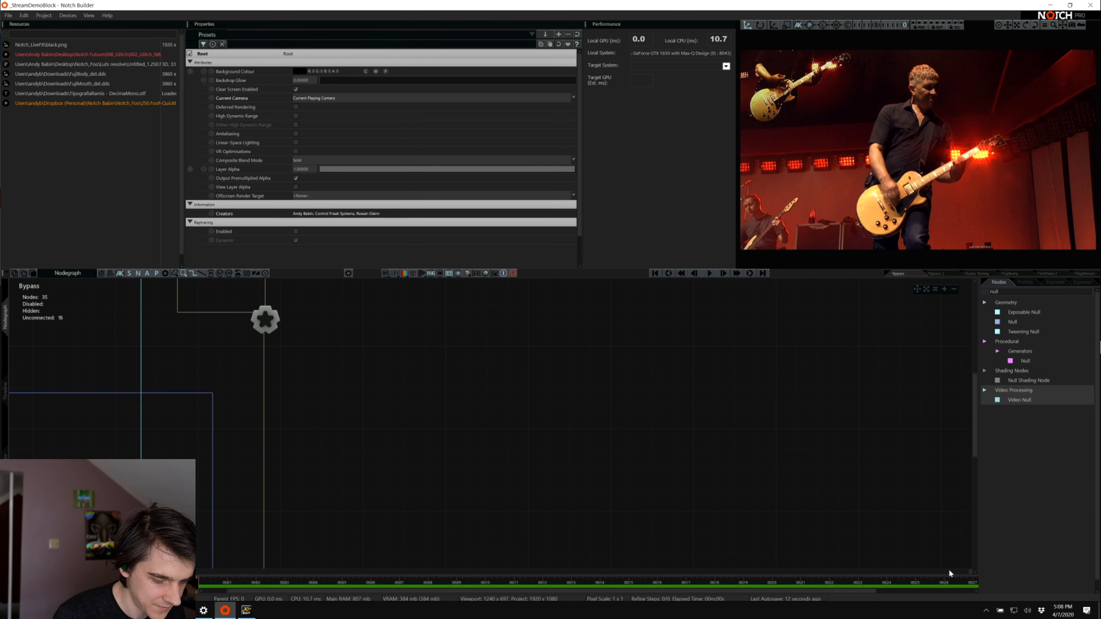
Find the Inputs group in the Bypass node graph and inspect the properties of the Texture Null node beside it
left_click(963, 571)
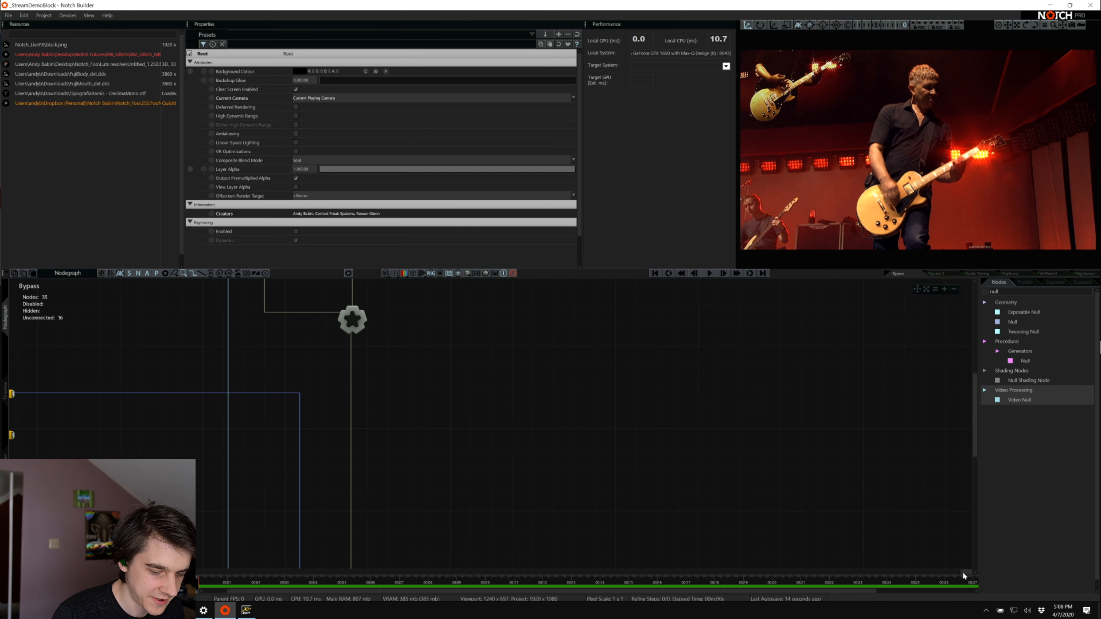
left_click_drag(963, 572, 583, 439)
scroll(583, 439, "down", 3)
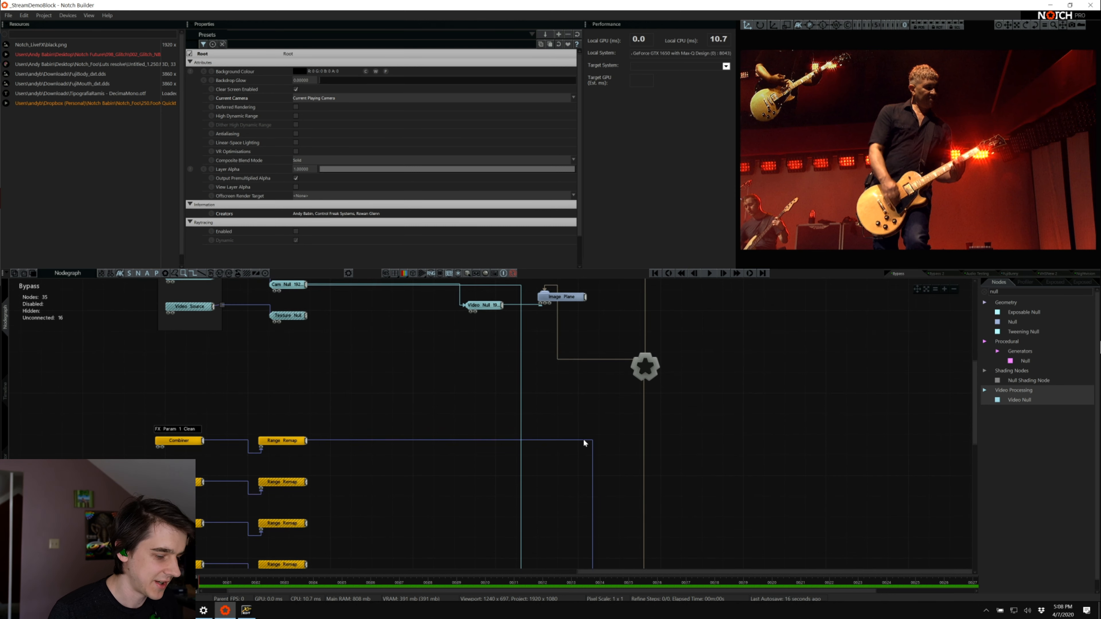
scroll(583, 439, "up", 5)
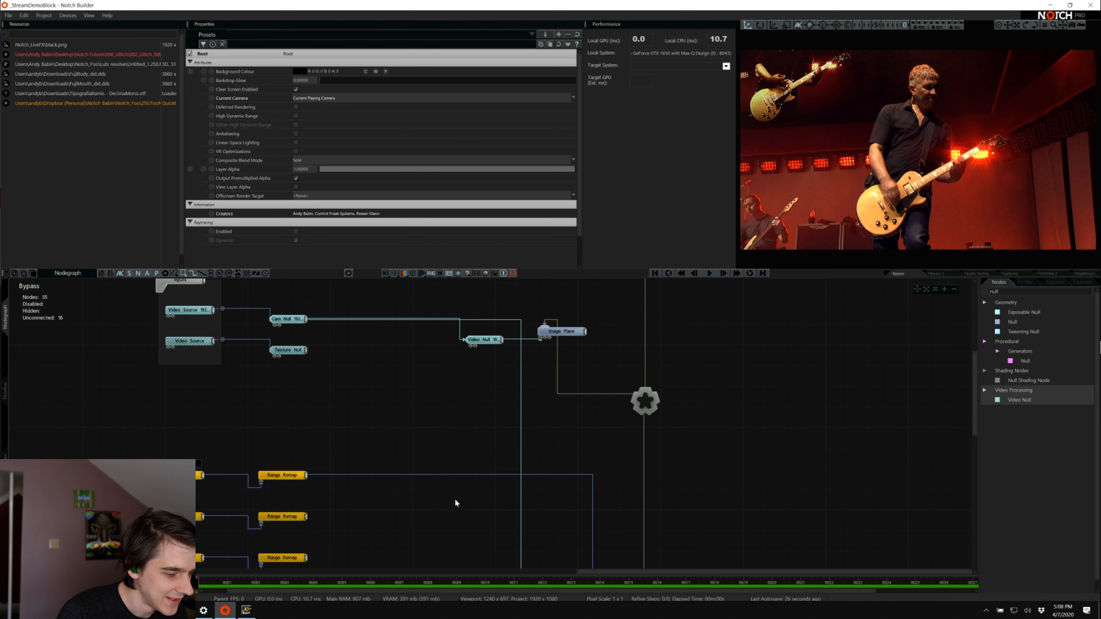
scroll(455, 500, "up", 10)
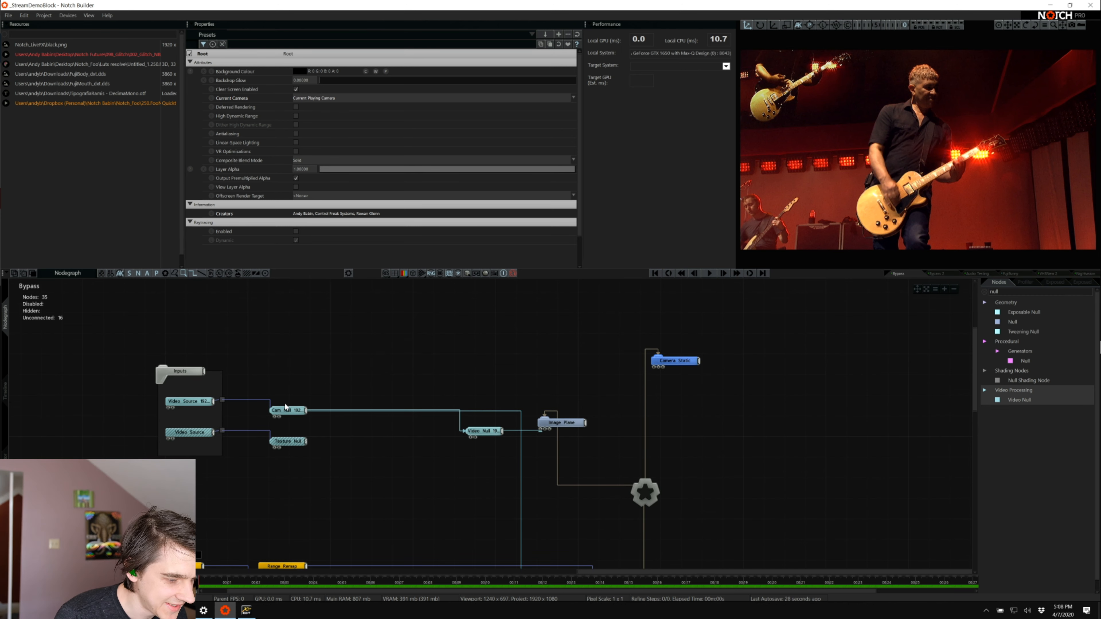
scroll(285, 403, "down", 4)
left_click(284, 403)
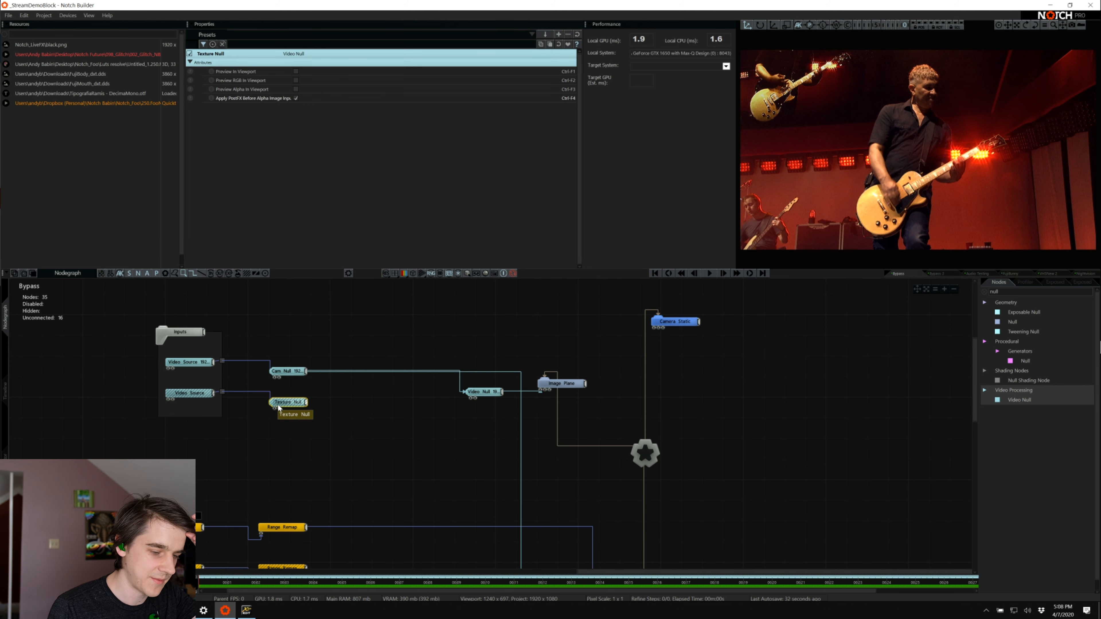
Check the exposed property settings of the Video attribute on both Video Source nodes in the Inputs group
left_click(191, 363)
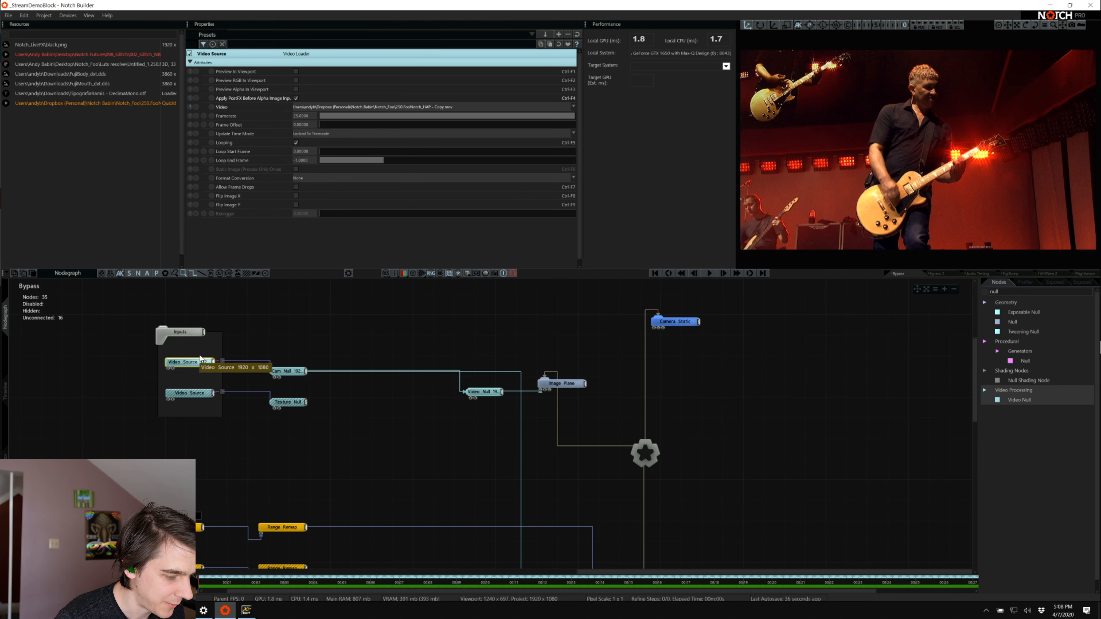
left_click(191, 108)
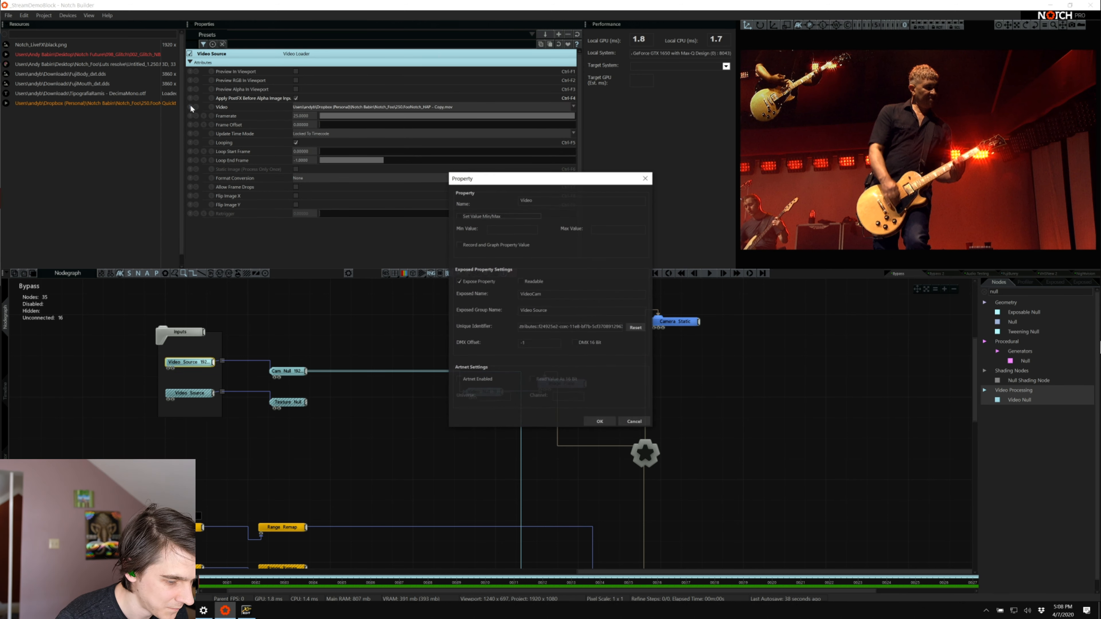
left_click(634, 424)
left_click(192, 393)
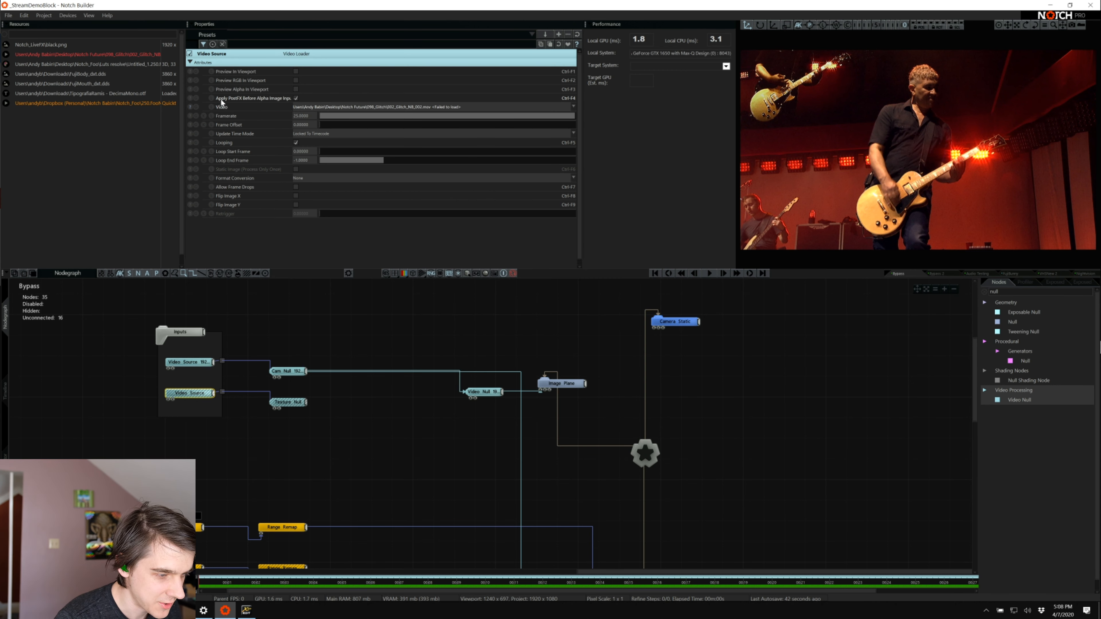
left_click(190, 108)
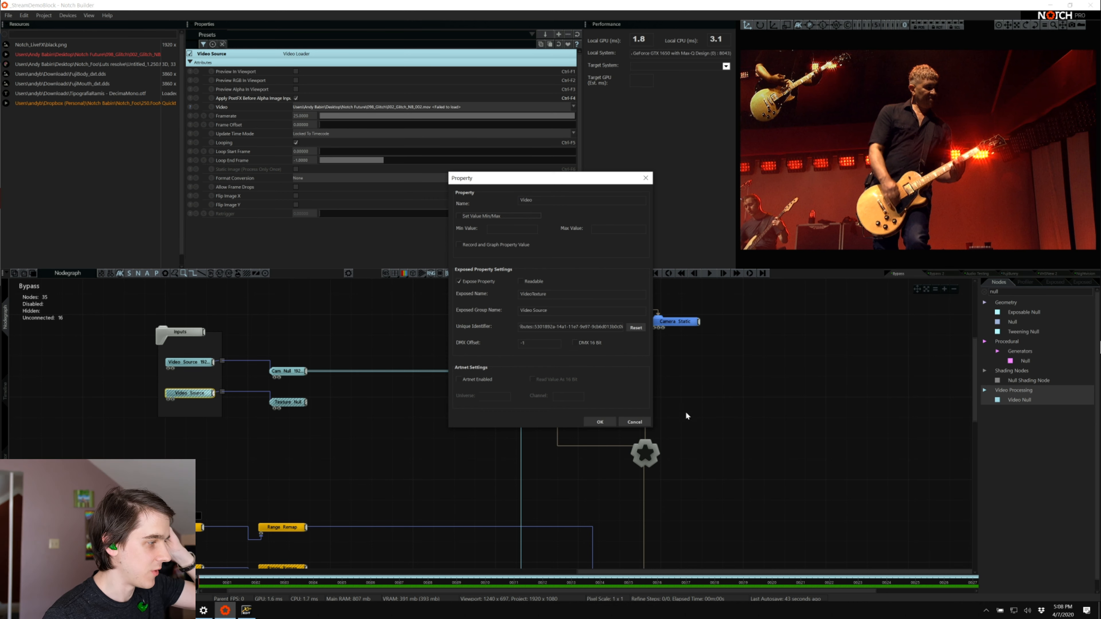
Dismiss the Video property settings and look through the Bypass graph to find the FX Param 1 Clean row
left_click(636, 422)
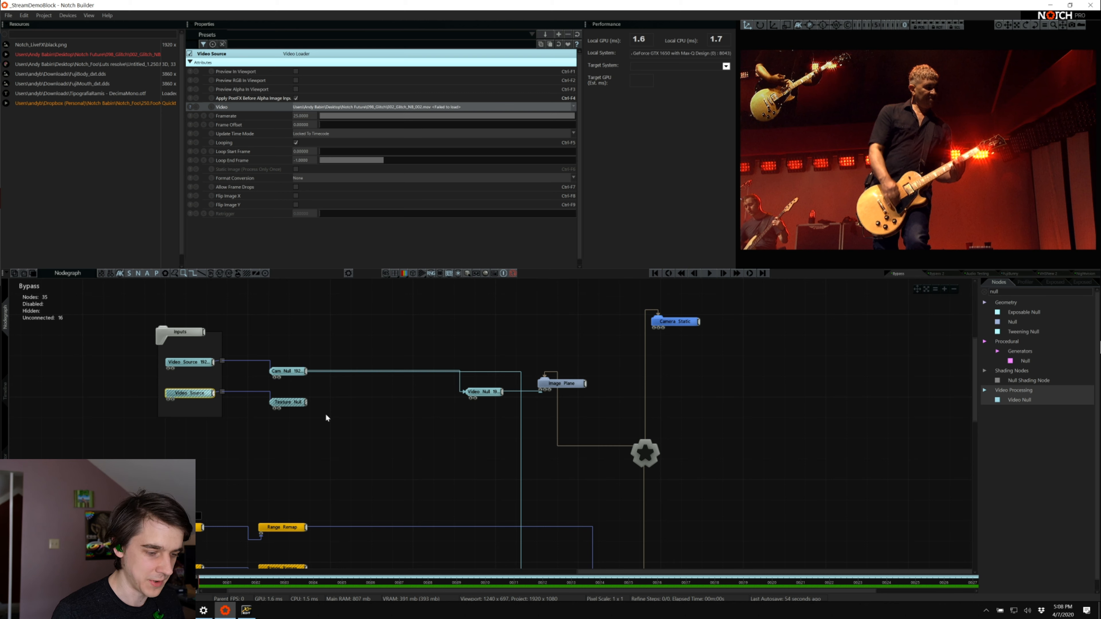
scroll(607, 395, "down", 5)
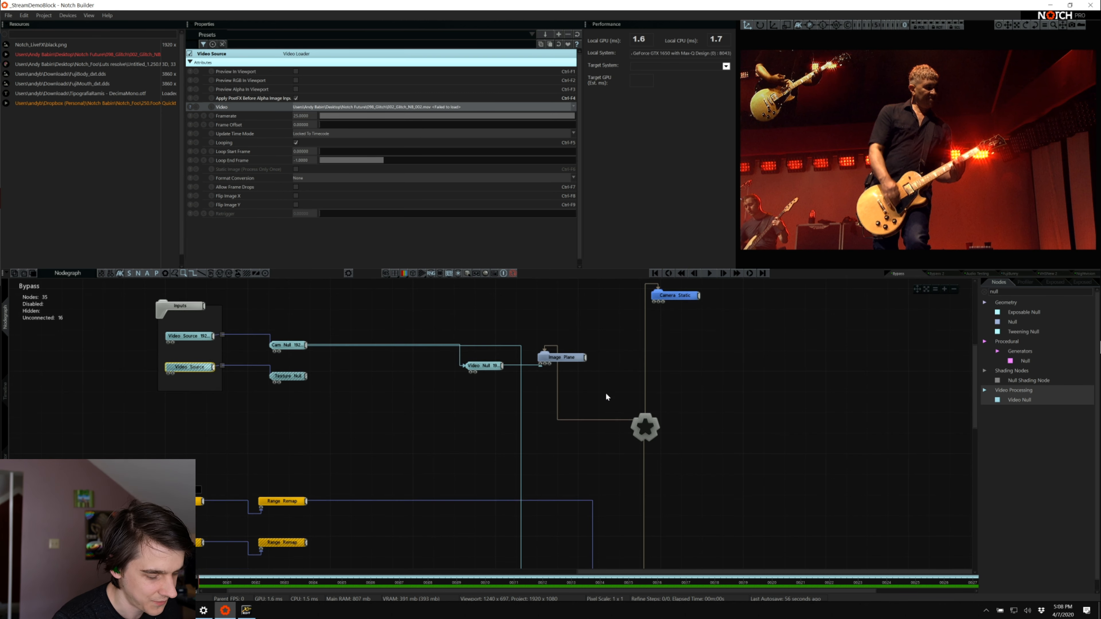
scroll(606, 395, "up", 4)
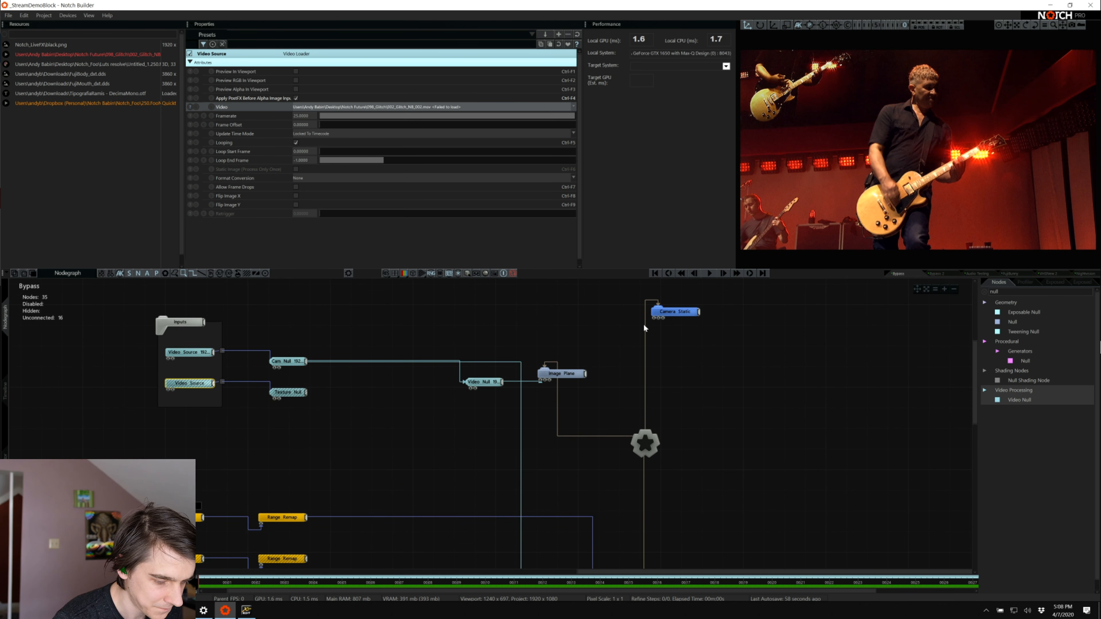
scroll(705, 321, "down", 5)
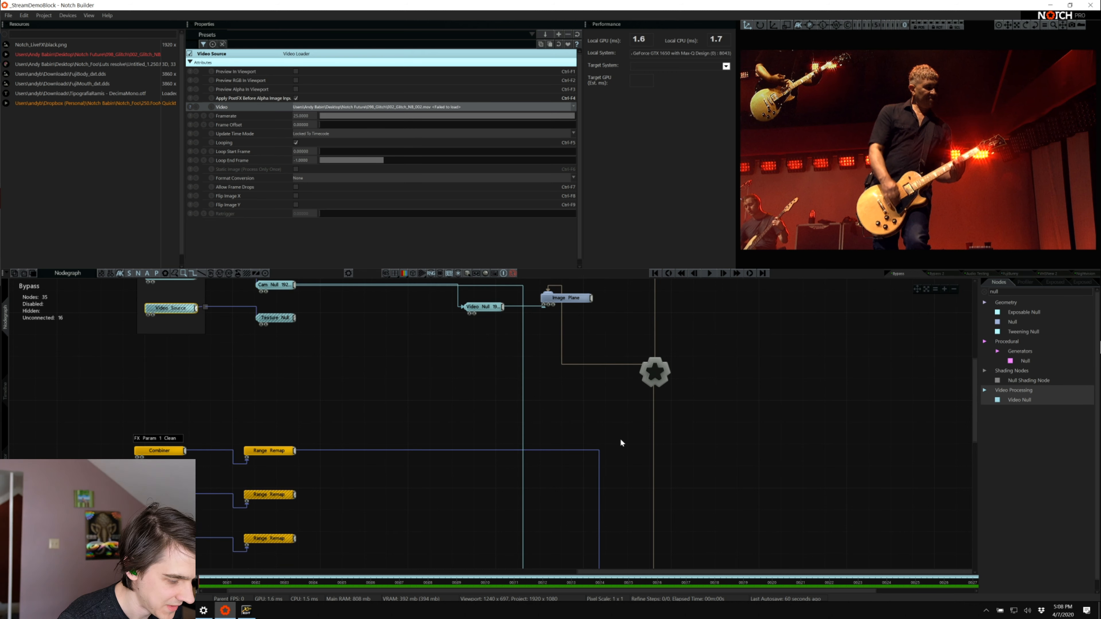
scroll(620, 439, "down", 3)
scroll(303, 467, "down", 5)
scroll(302, 466, "down", 12)
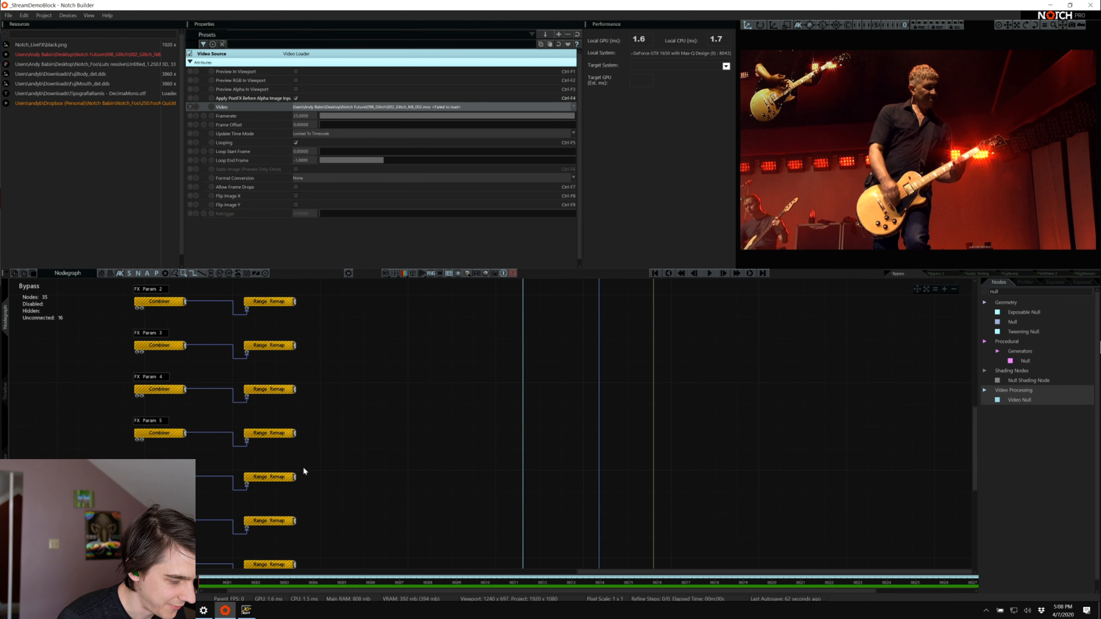
scroll(304, 471, "up", 12)
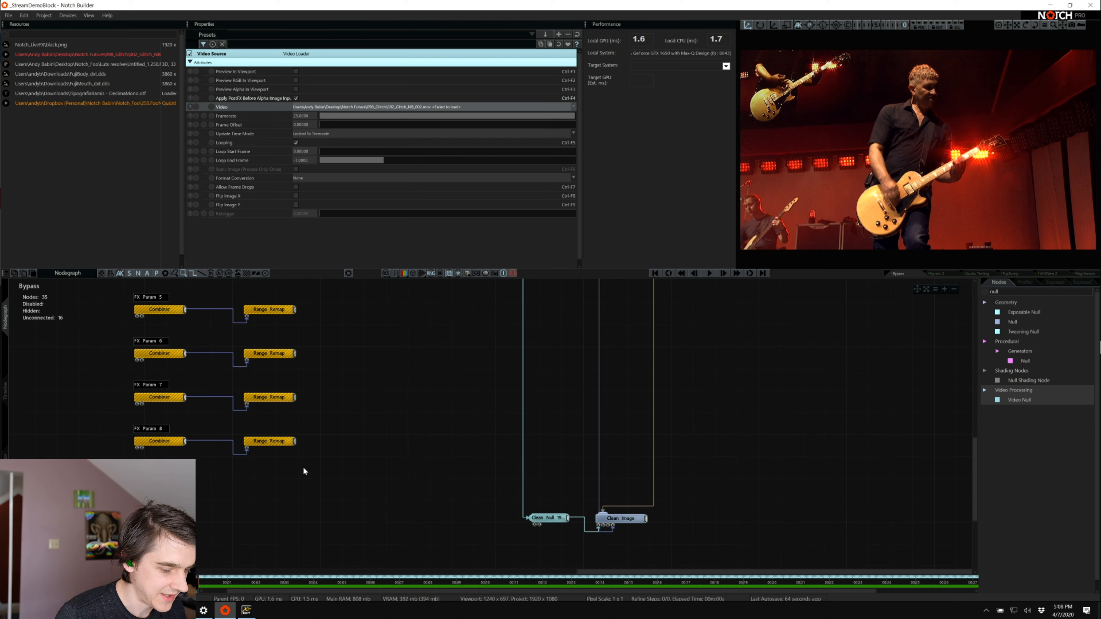
scroll(304, 468, "up", 4)
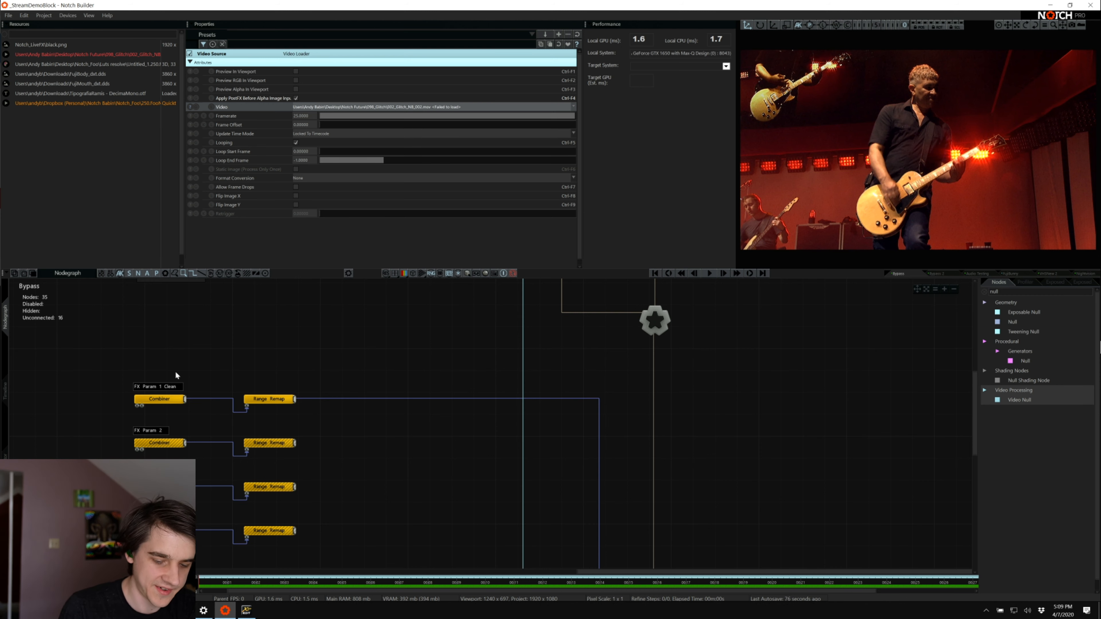
Inspect the attributes of the Combiner and the Range Remap nodes in the FX Param 1 Clean row
left_click(158, 401)
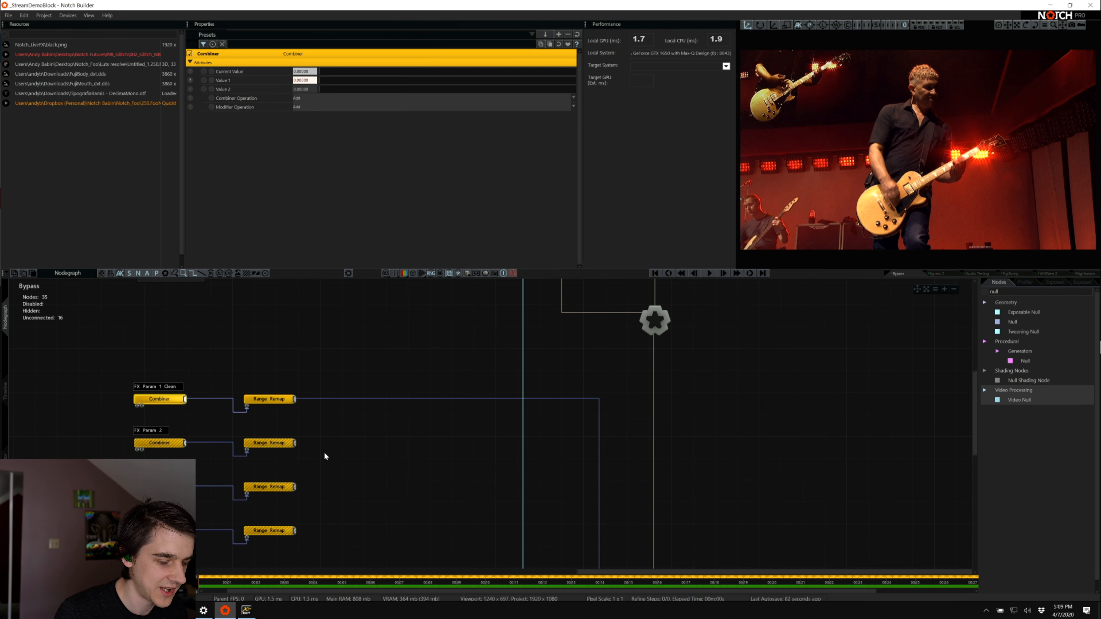
scroll(323, 452, "down", 1)
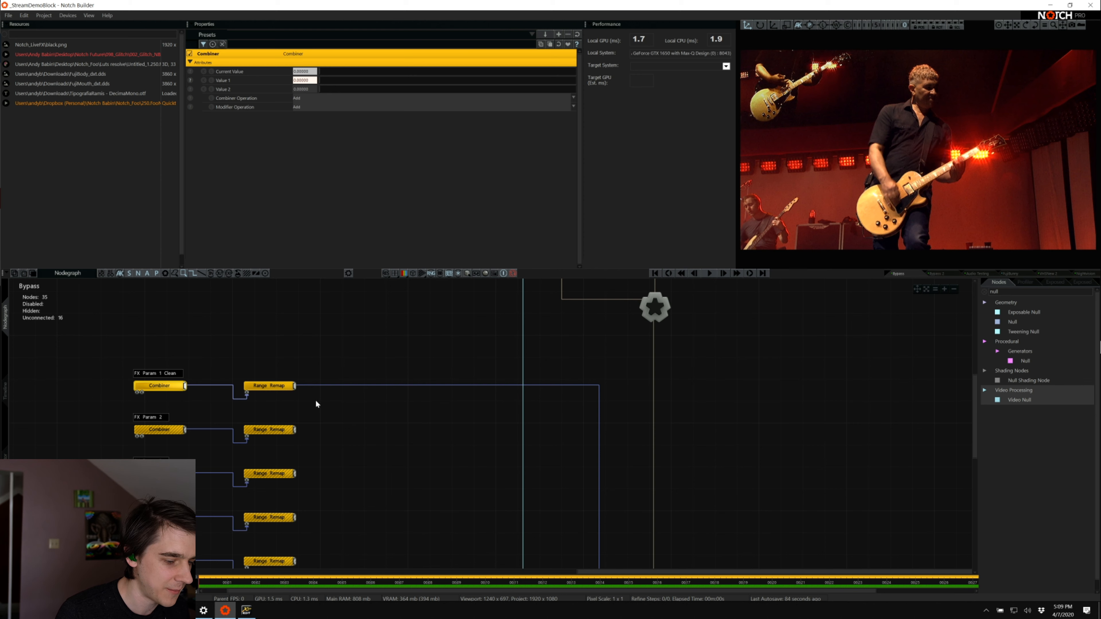
left_click(277, 386)
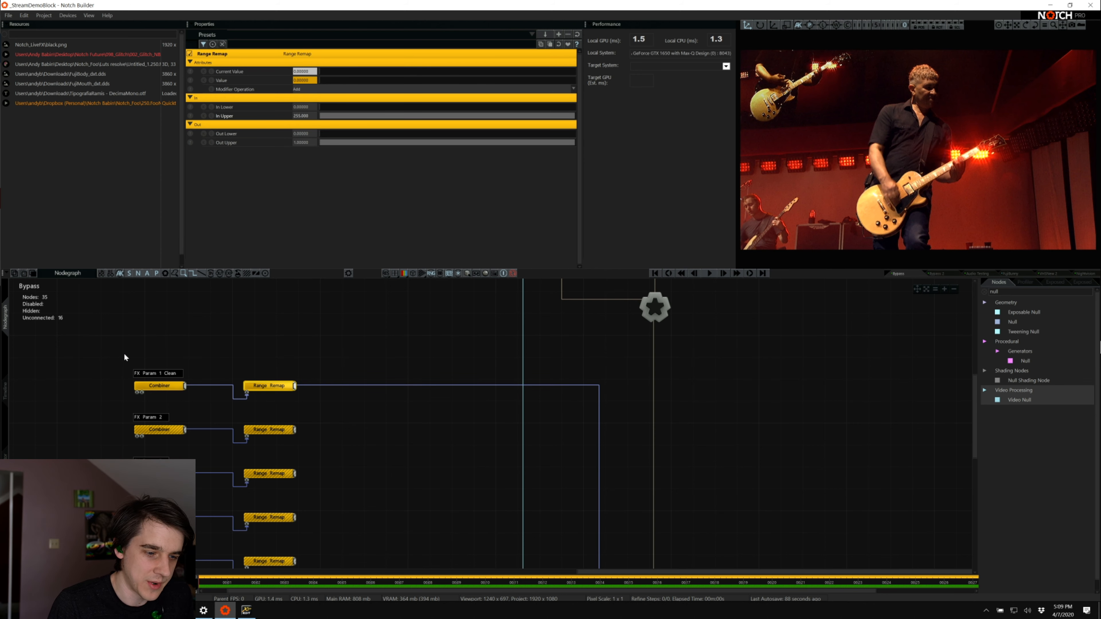
Examine the stack of FX Param rows in the Bypass graph, comparing how each Combiner feeds its Range Remap node
scroll(235, 381, "down", 5)
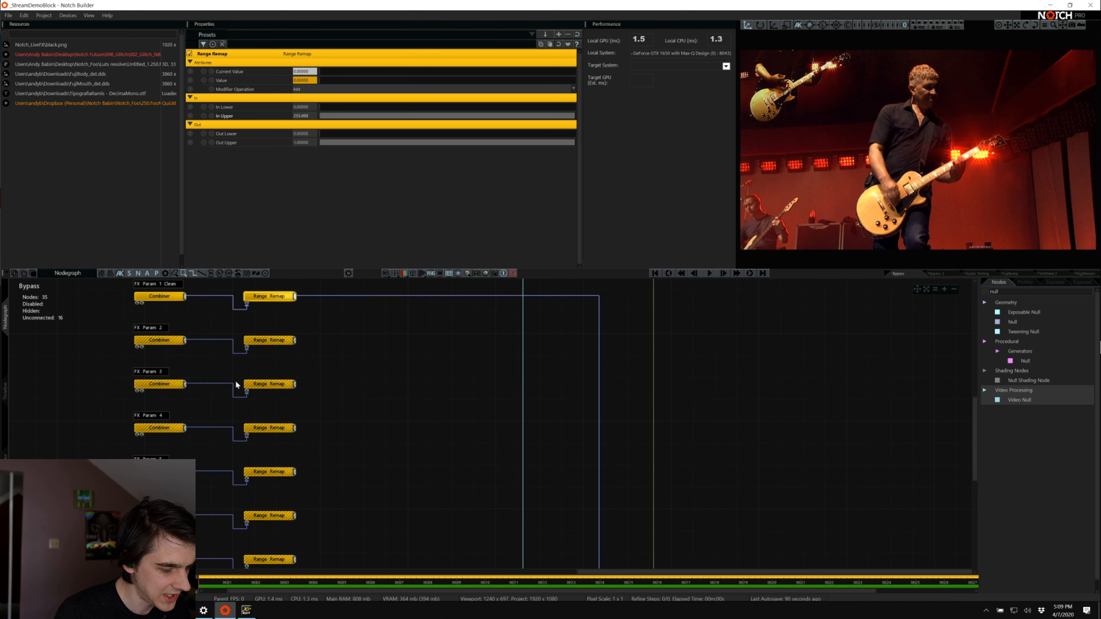
scroll(236, 382, "up", 4)
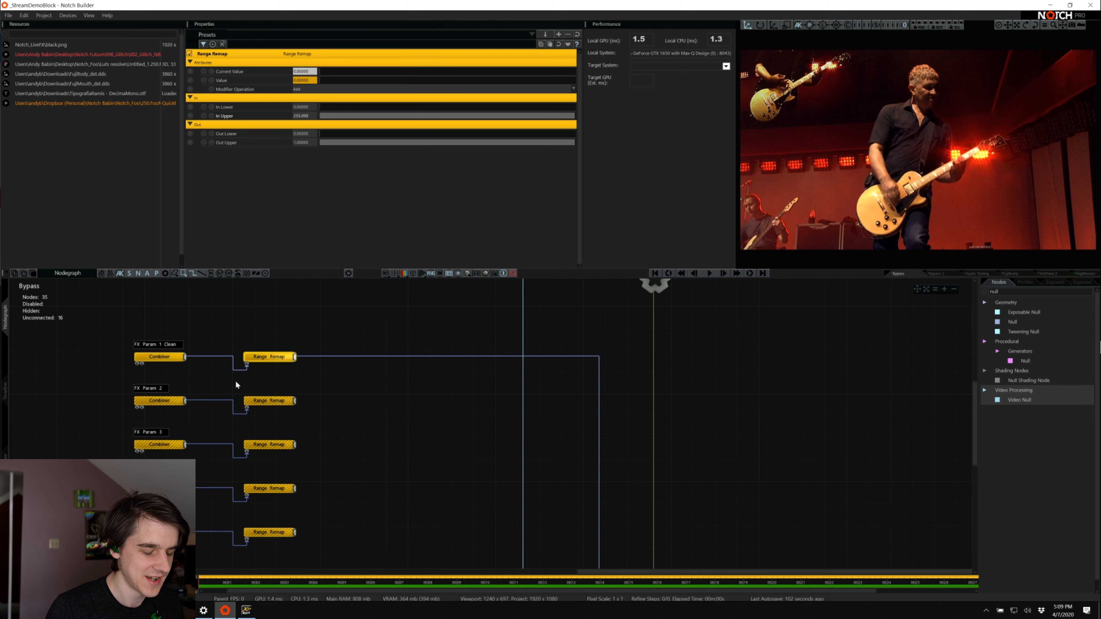
scroll(236, 382, "down", 2)
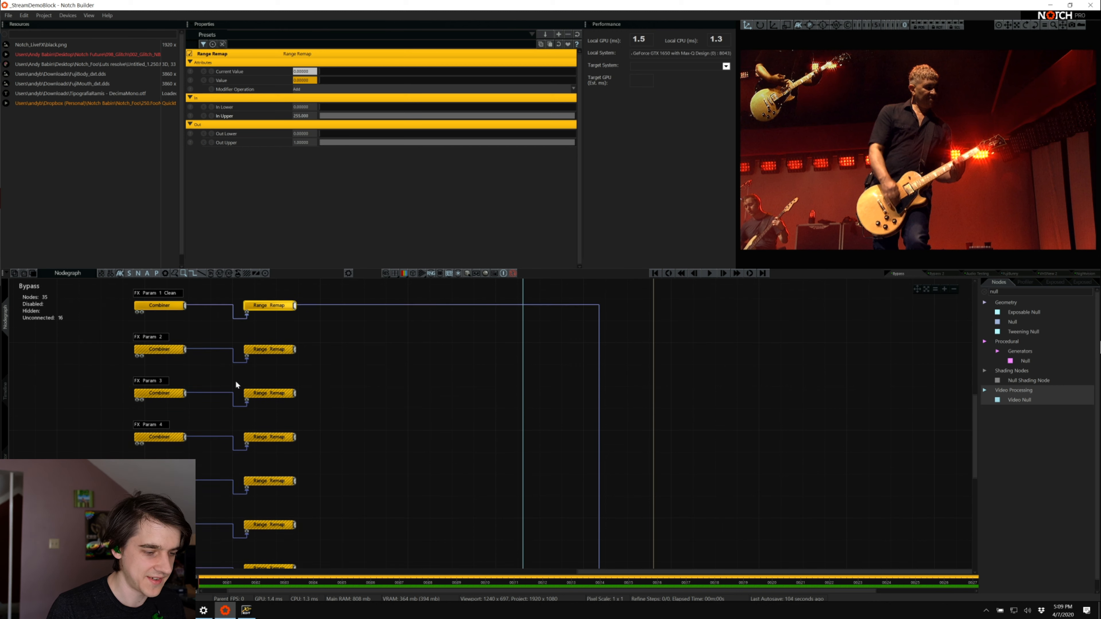
scroll(236, 382, "up", 2)
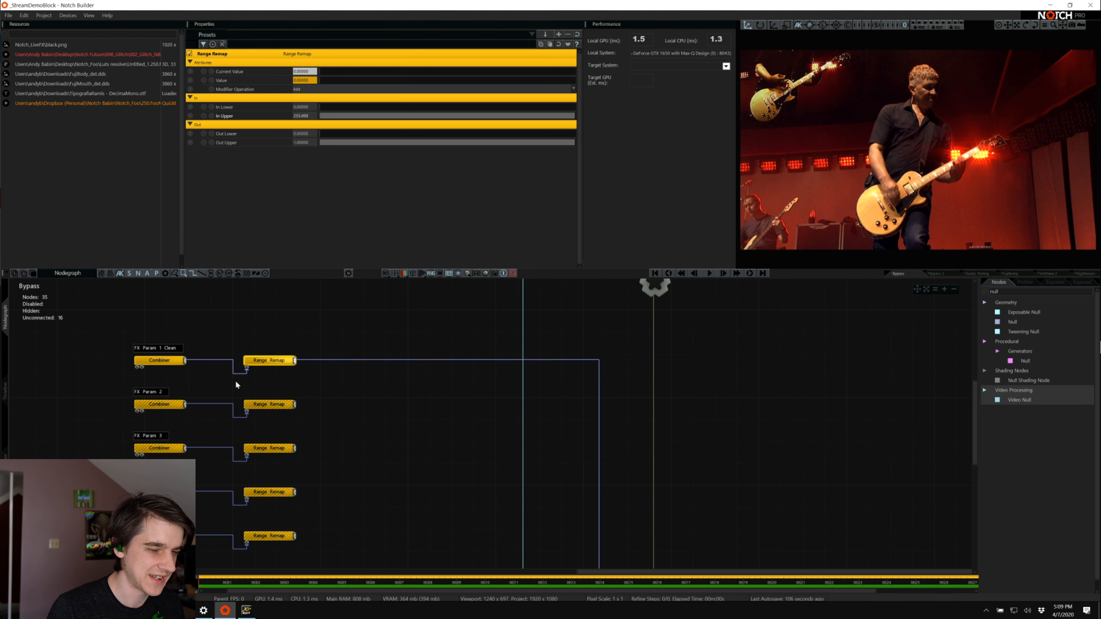
scroll(235, 385, "down", 5)
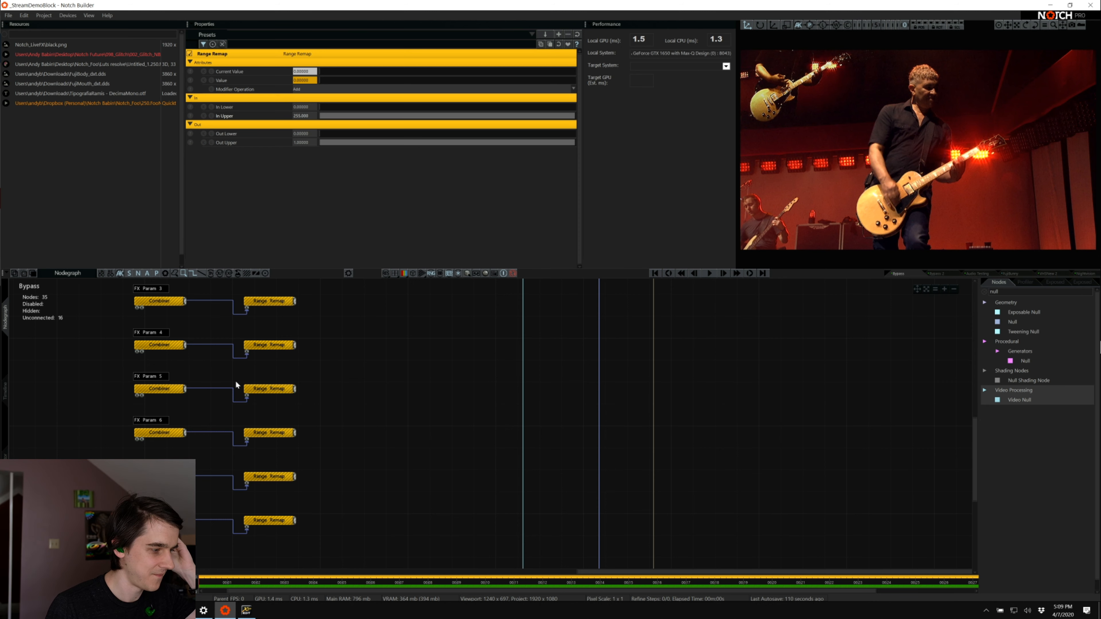
scroll(235, 381, "up", 1)
scroll(289, 320, "up", 1)
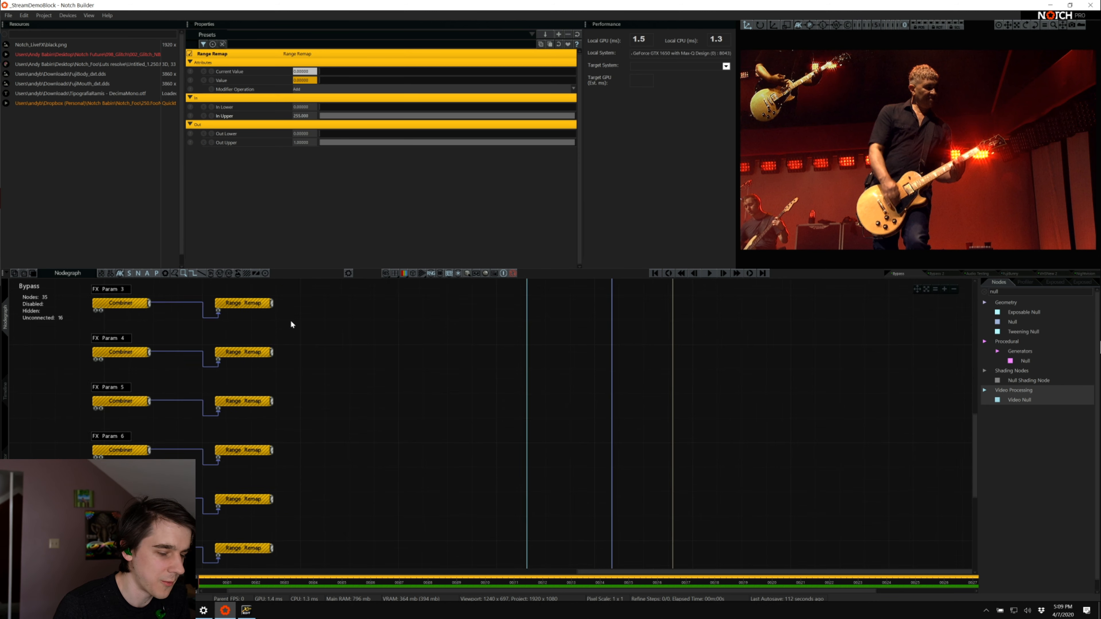
scroll(289, 320, "up", 4)
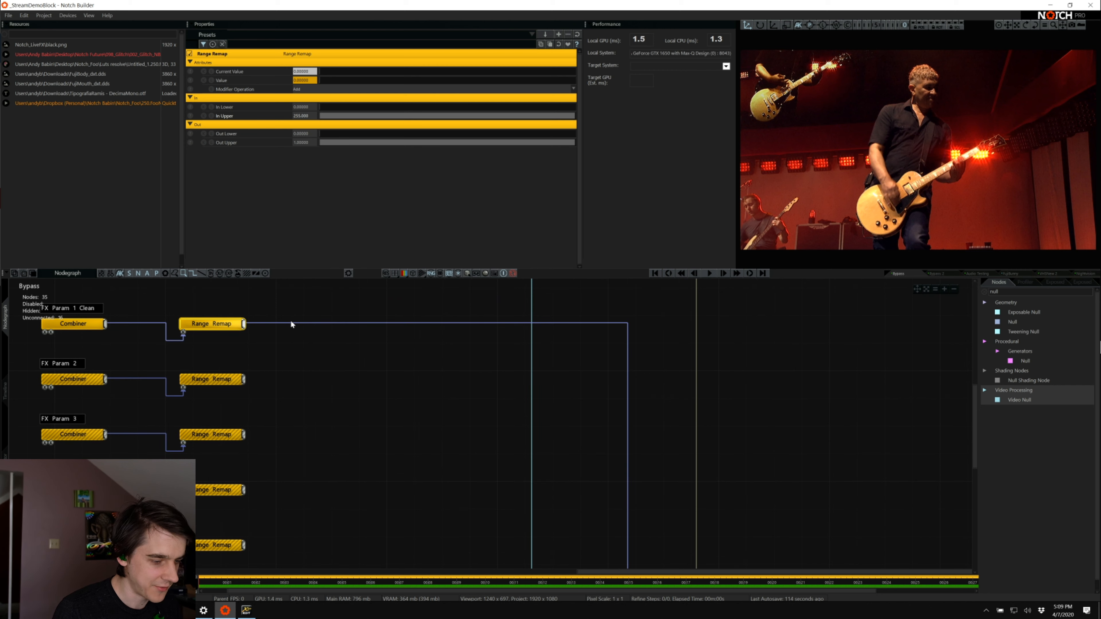
scroll(291, 324, "down", 3)
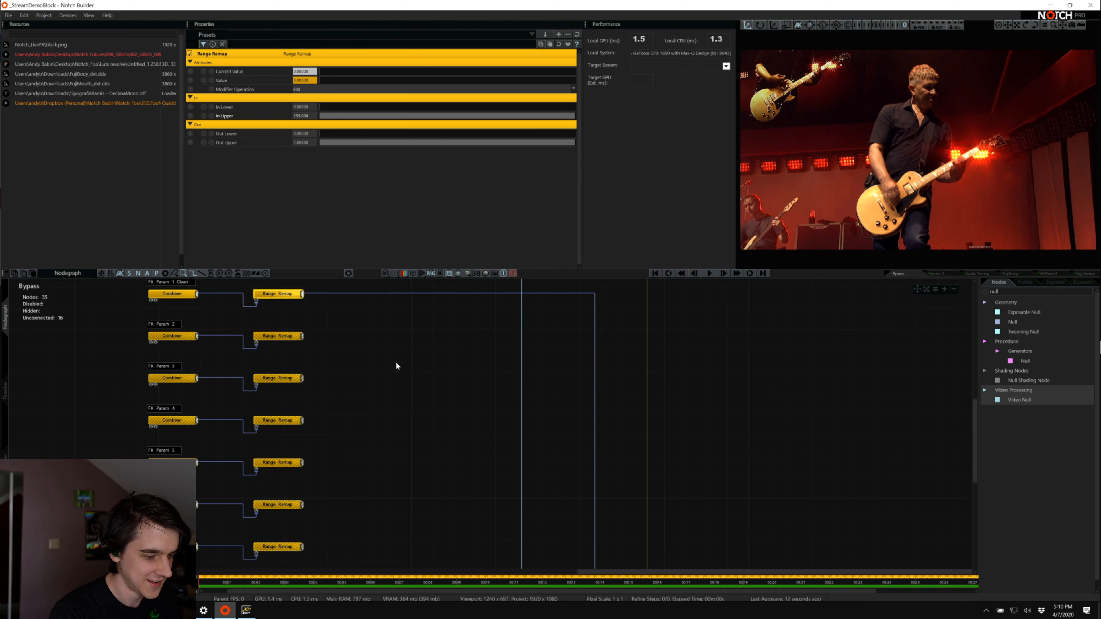
scroll(292, 359, "up", 1)
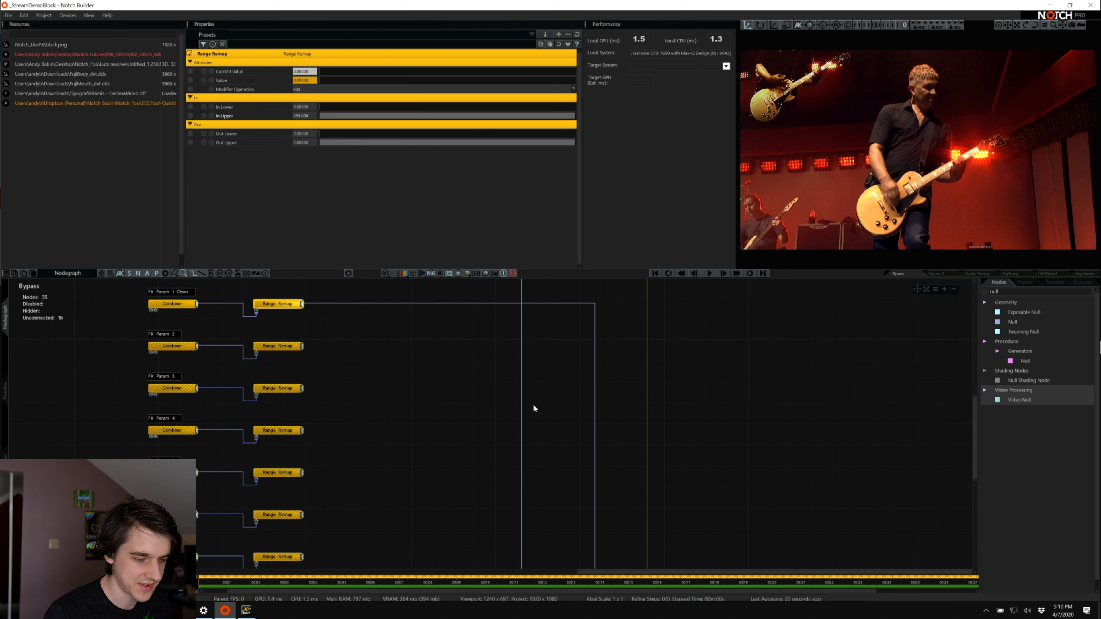
scroll(534, 408, "up", 4)
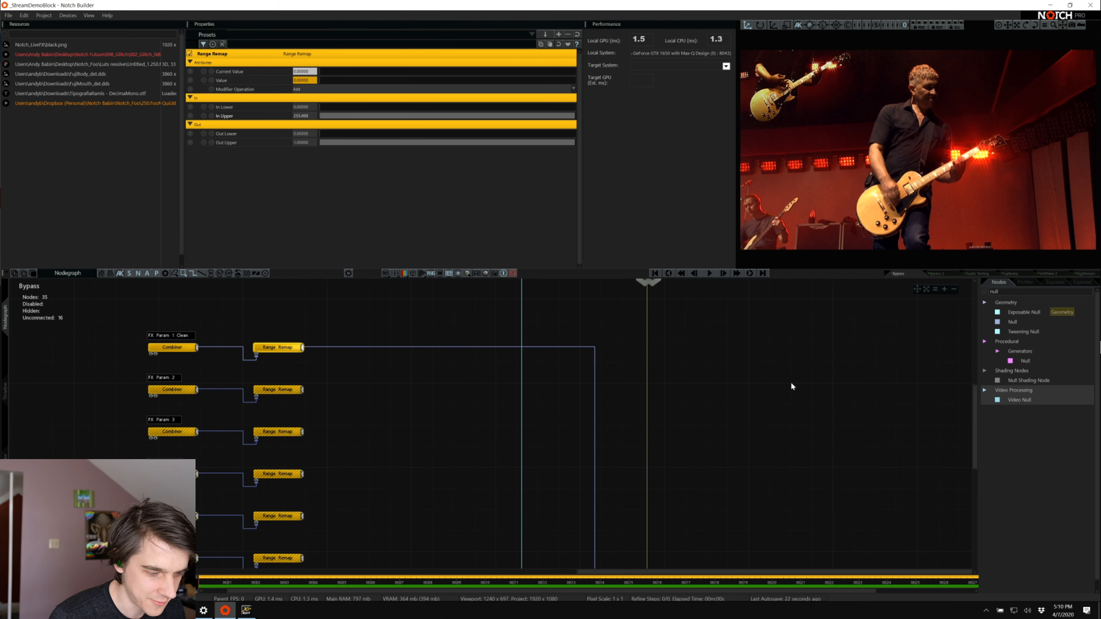
Solo the Bypass 2 layer in the timeline and start playback
left_click(384, 401)
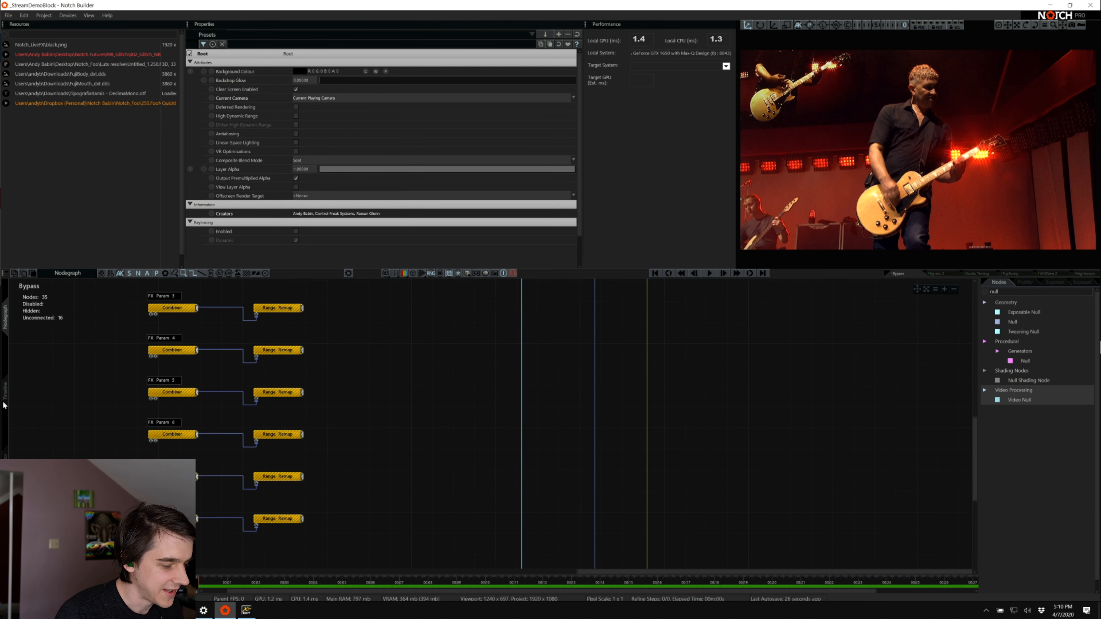
left_click(5, 393)
left_click(52, 305)
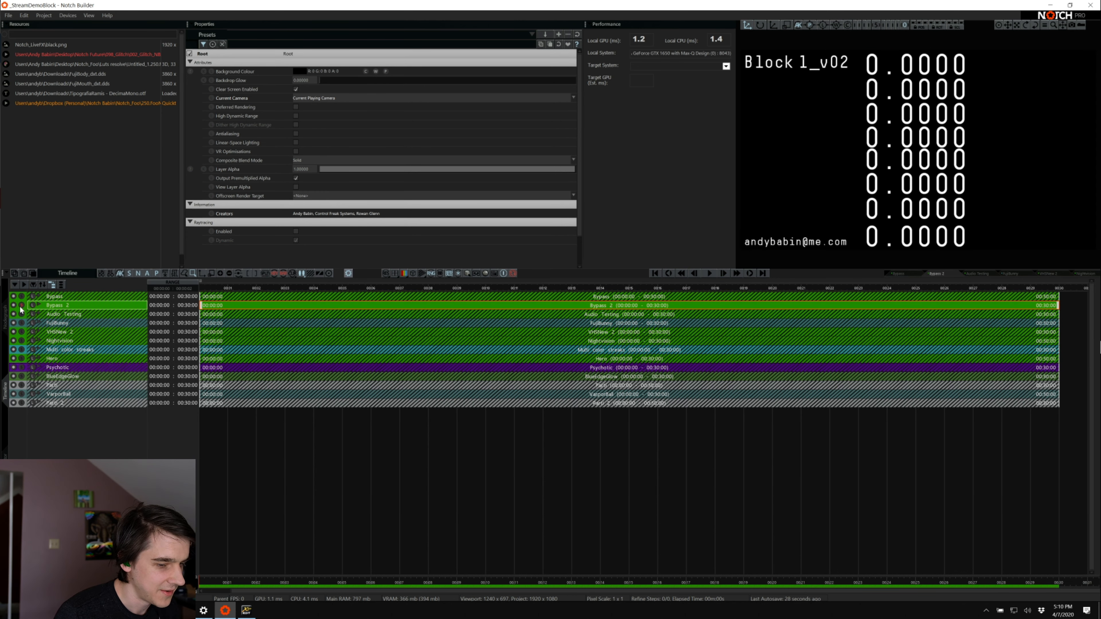
key("space")
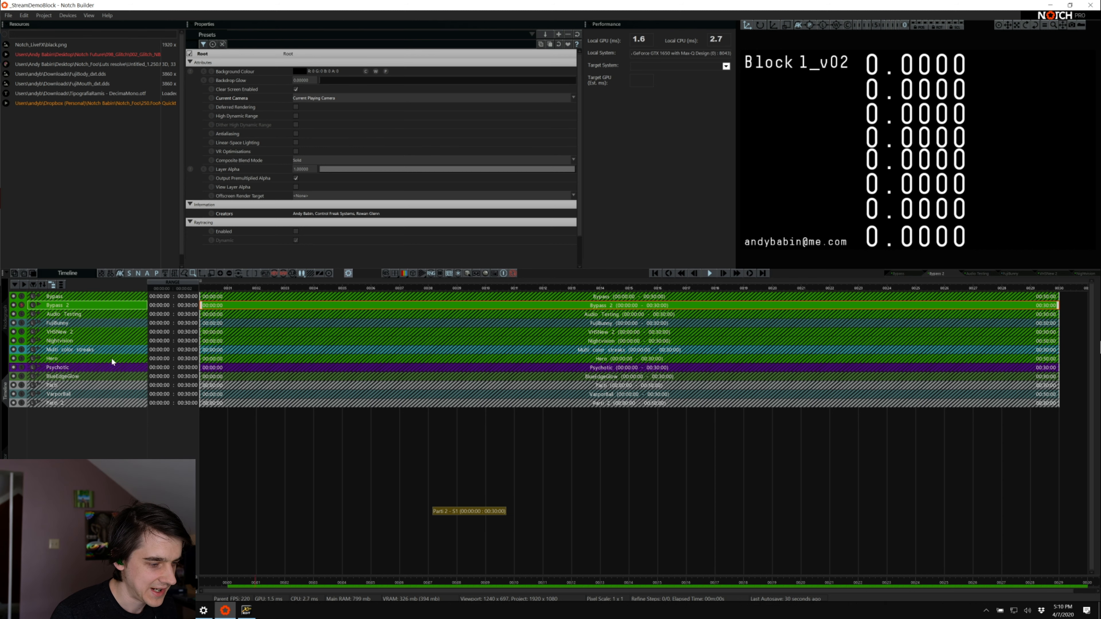
In the Bypass 2 node graph, inspect the properties of the FX Param 1 Clean row's Value As Text and Text nodes
left_click(7, 328)
scroll(260, 401, "down", 2)
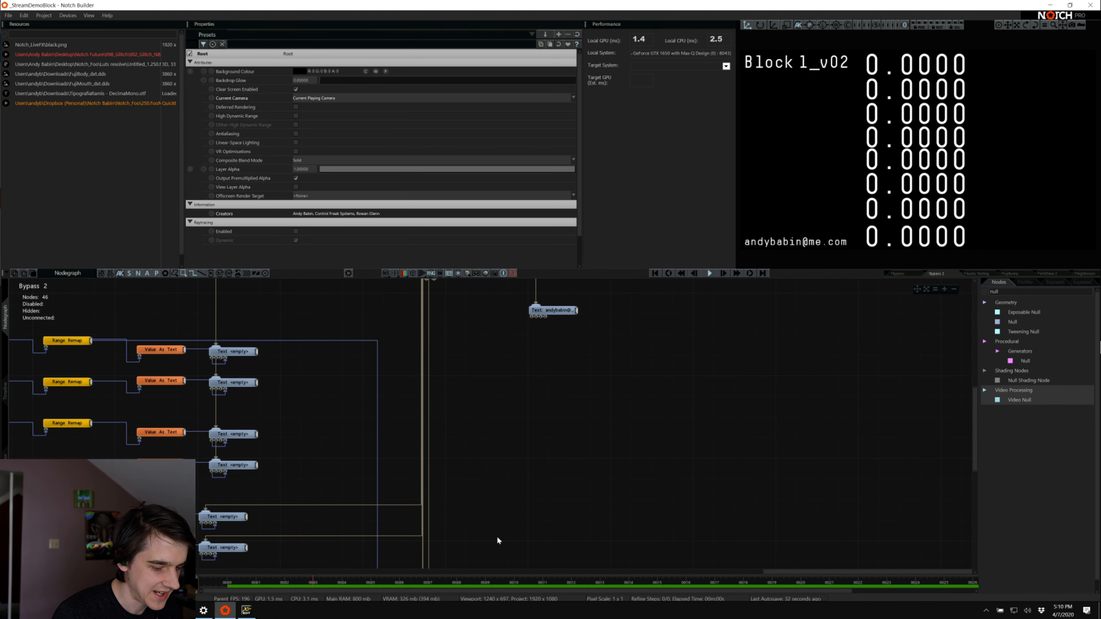
left_click_drag(789, 572, 501, 572)
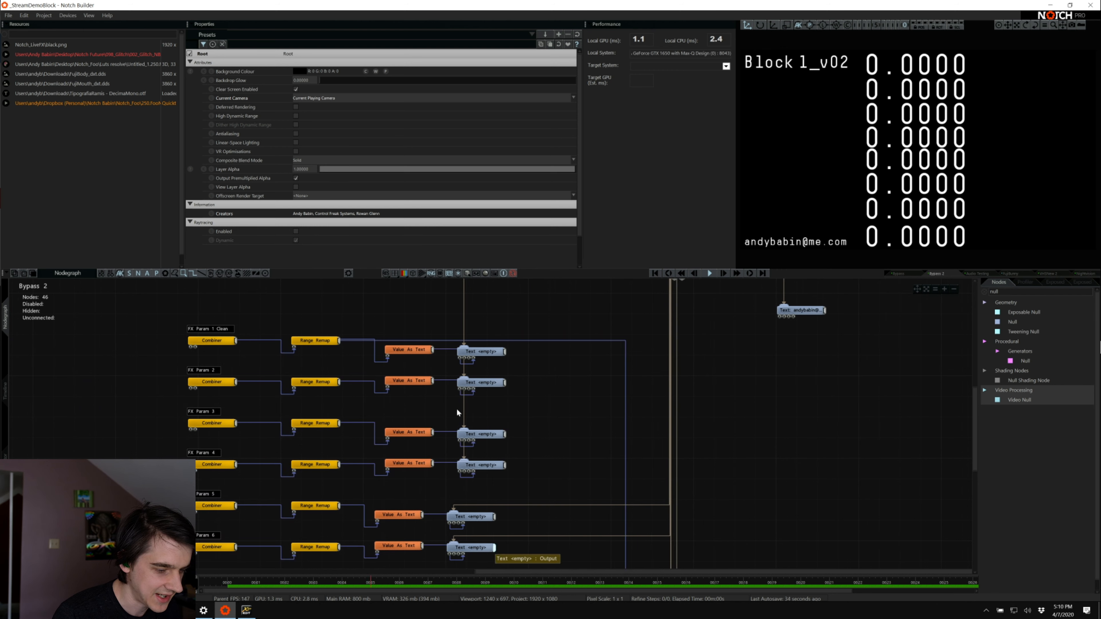
left_click(409, 350)
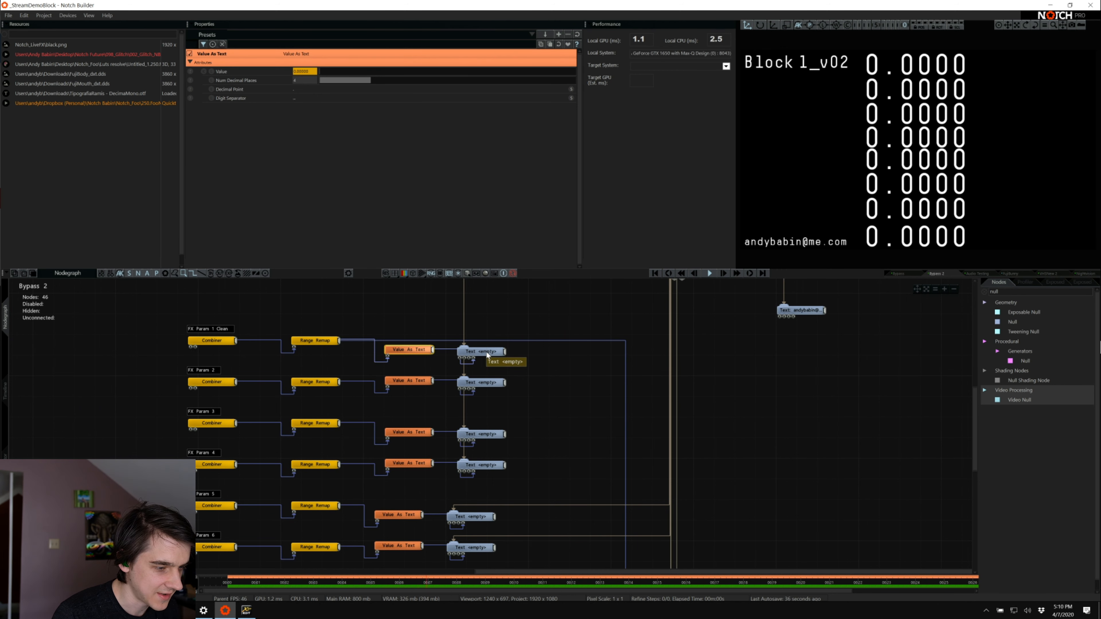
left_click(492, 353)
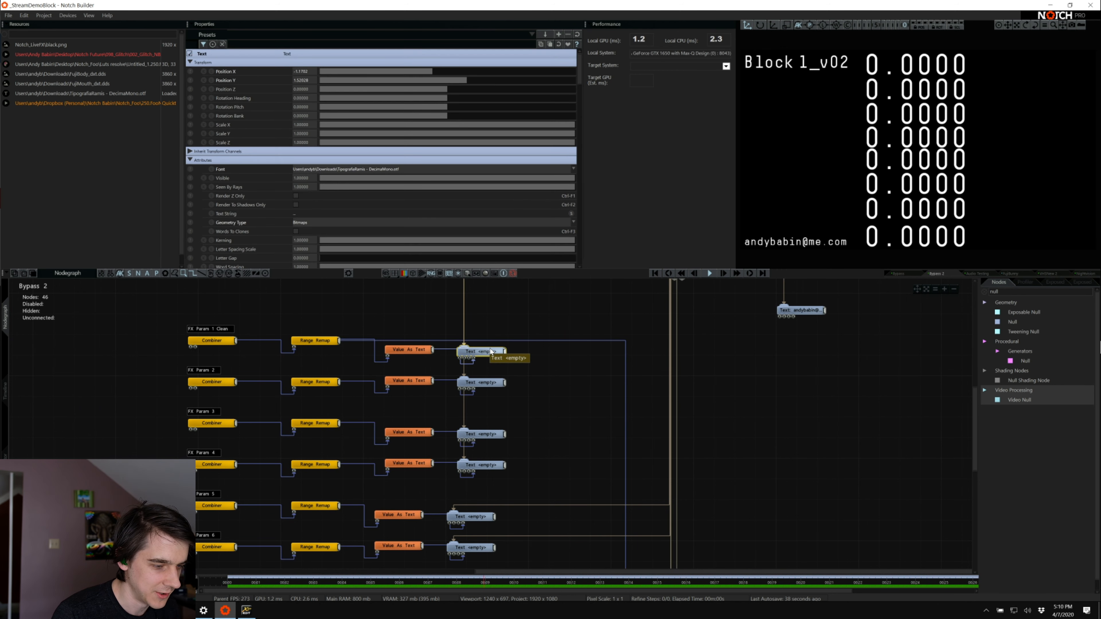
left_click(412, 350)
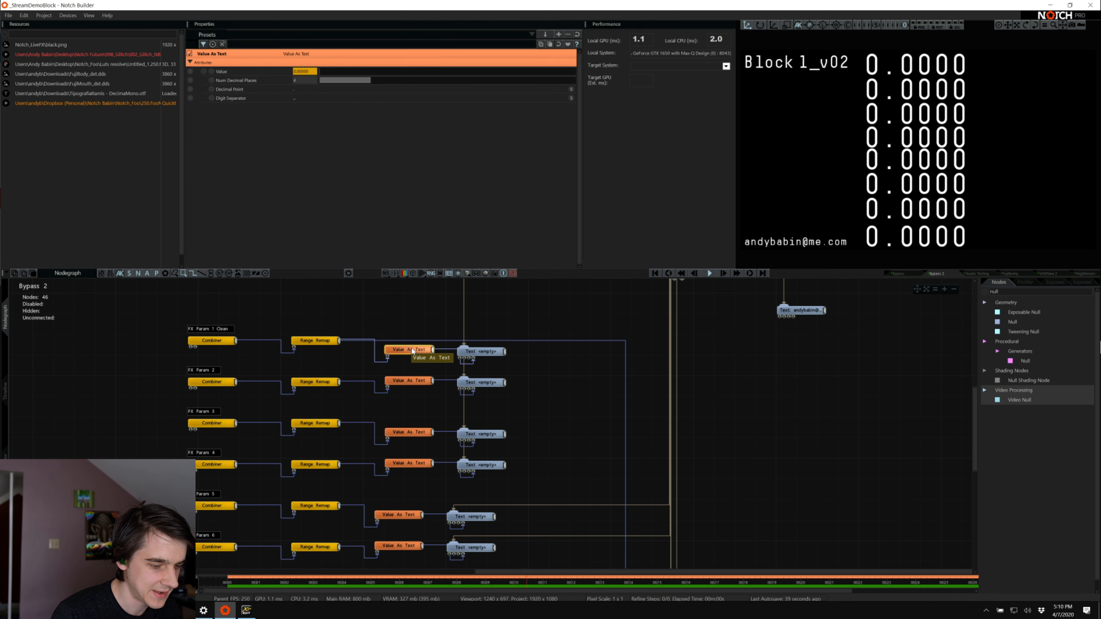
left_click(483, 353)
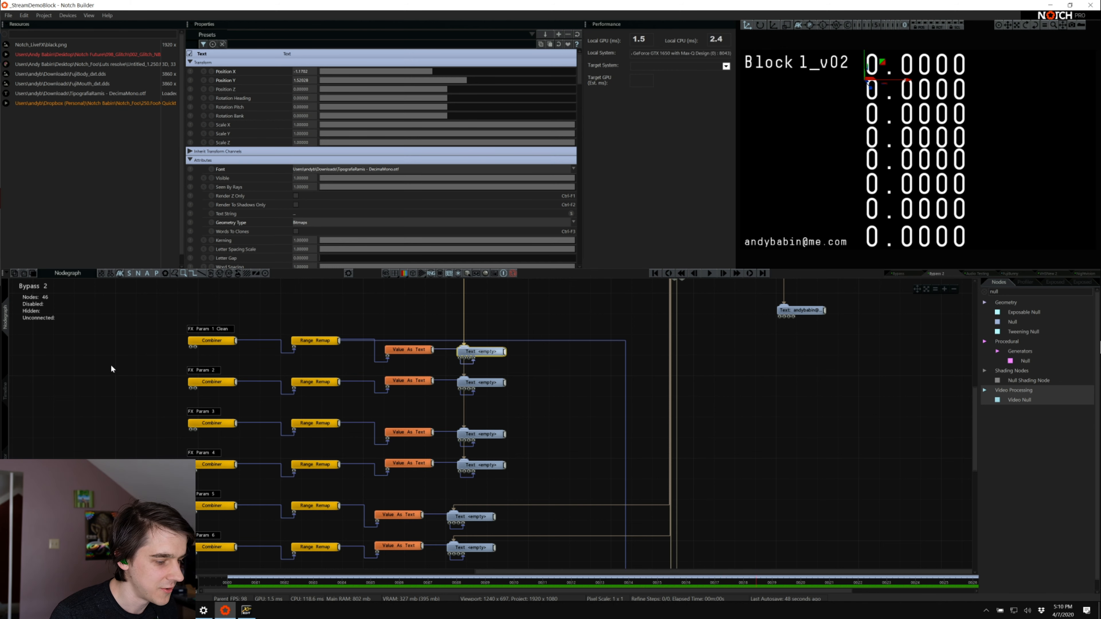
Return to the timeline and solo the Audio Testing layer
left_click(5, 391)
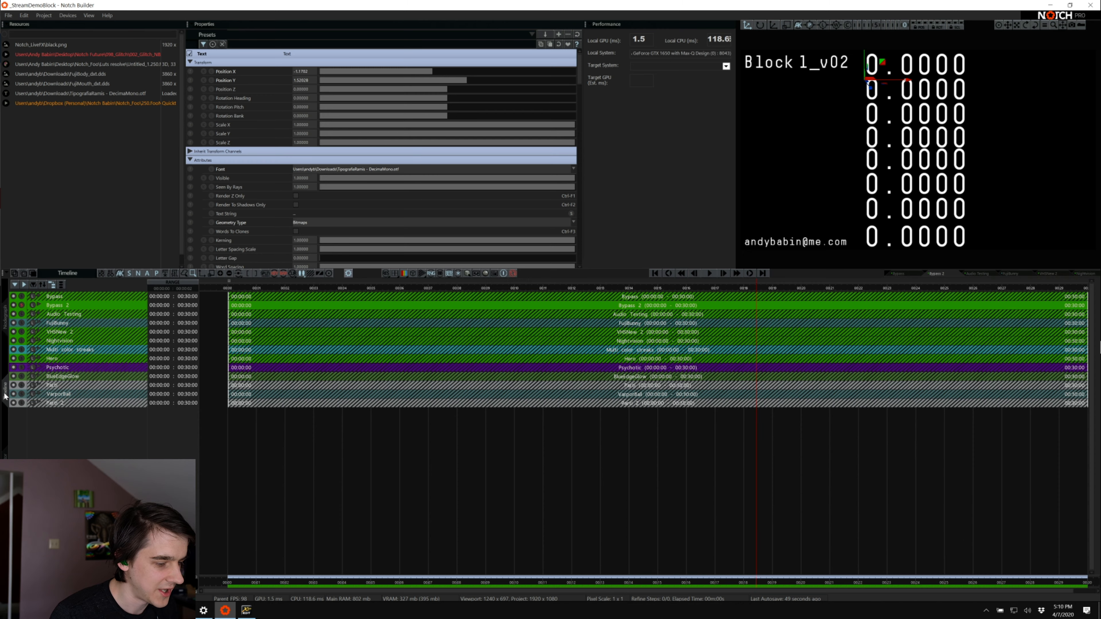
left_click(24, 314)
Switch to X32 Edit below the viewport, show the sends for the first bus under Main LR, and raise the first red channel beside the cyan pair
key("alt+Tab")
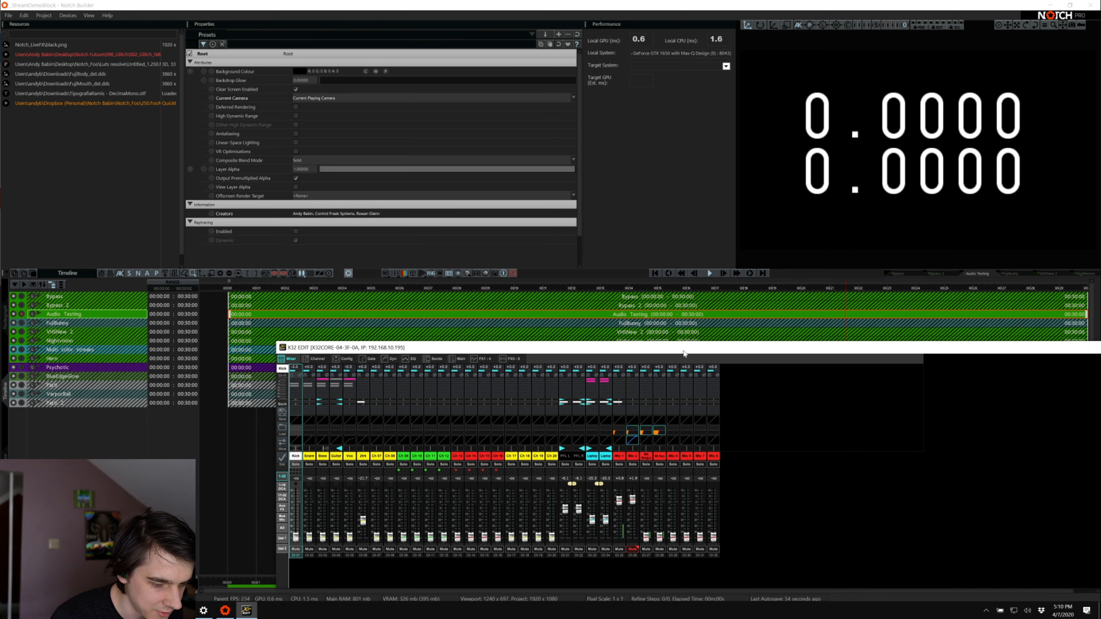
left_click_drag(684, 351, 458, 271)
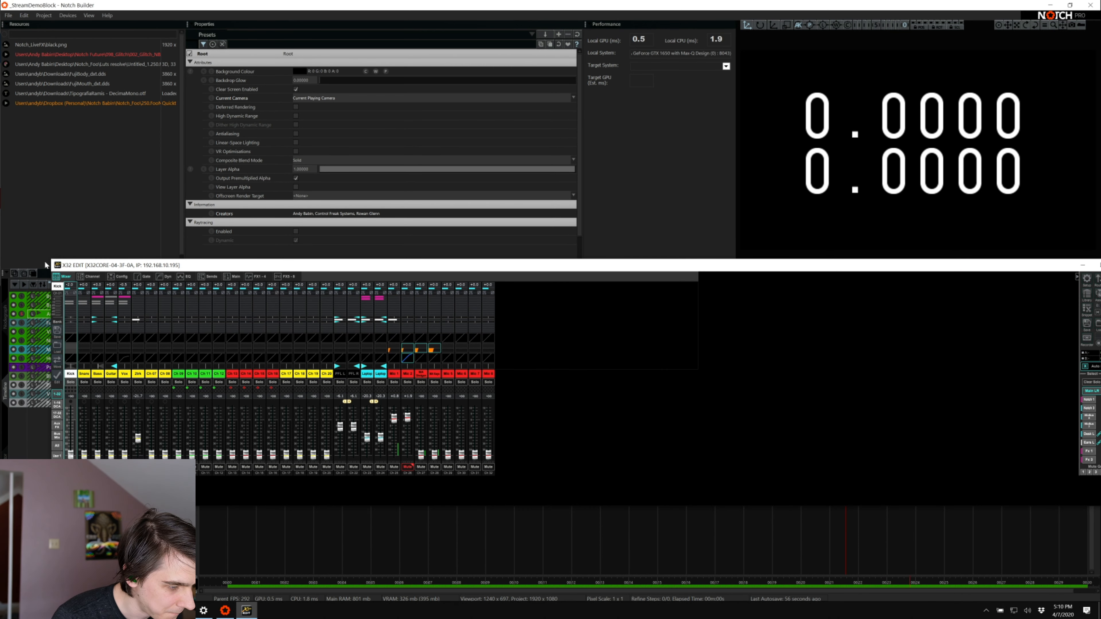
left_click_drag(87, 265, 245, 265)
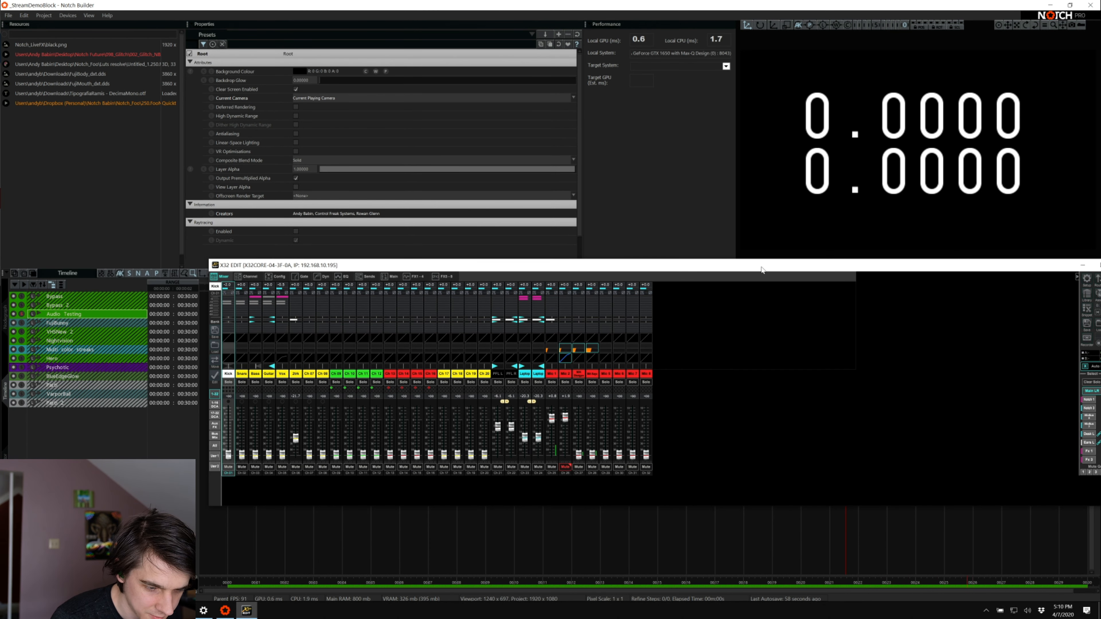
left_click_drag(607, 265, 485, 283)
left_click(968, 418)
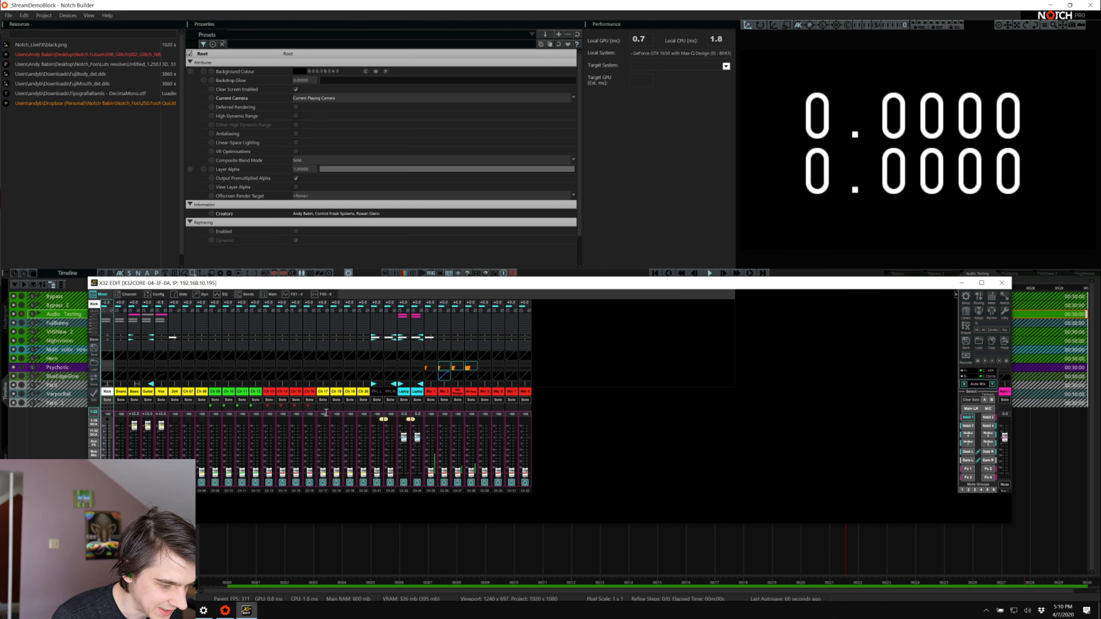
left_click_drag(430, 472, 442, 435)
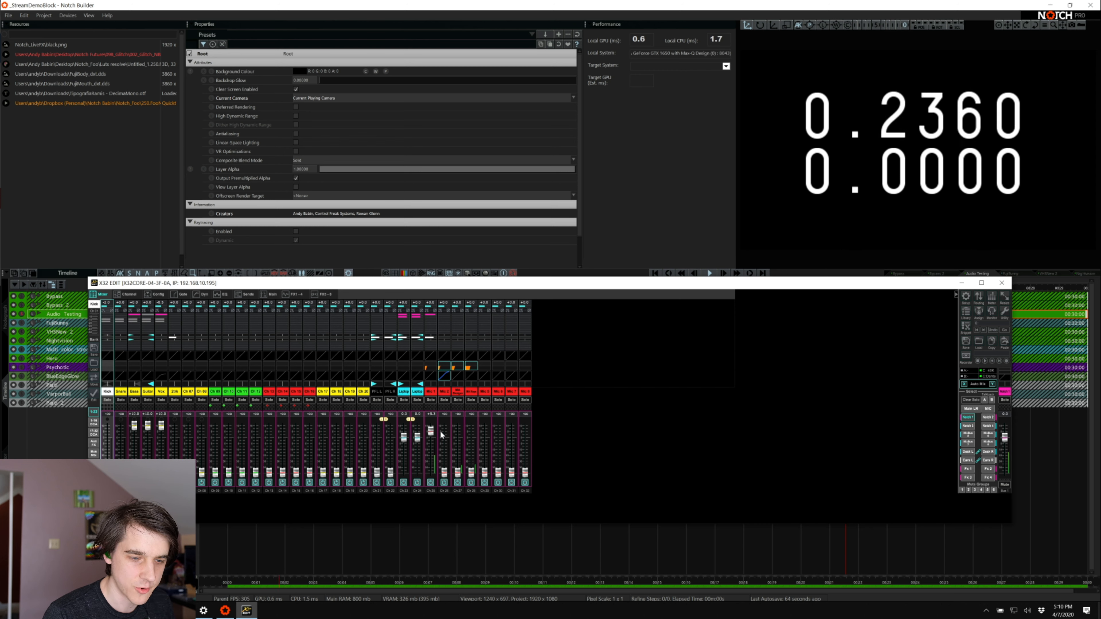
Lower the first red channel fully in the current bus, switch to the neighbouring bus's sends, and raise that channel there
left_click_drag(431, 432, 434, 616)
left_click(988, 418)
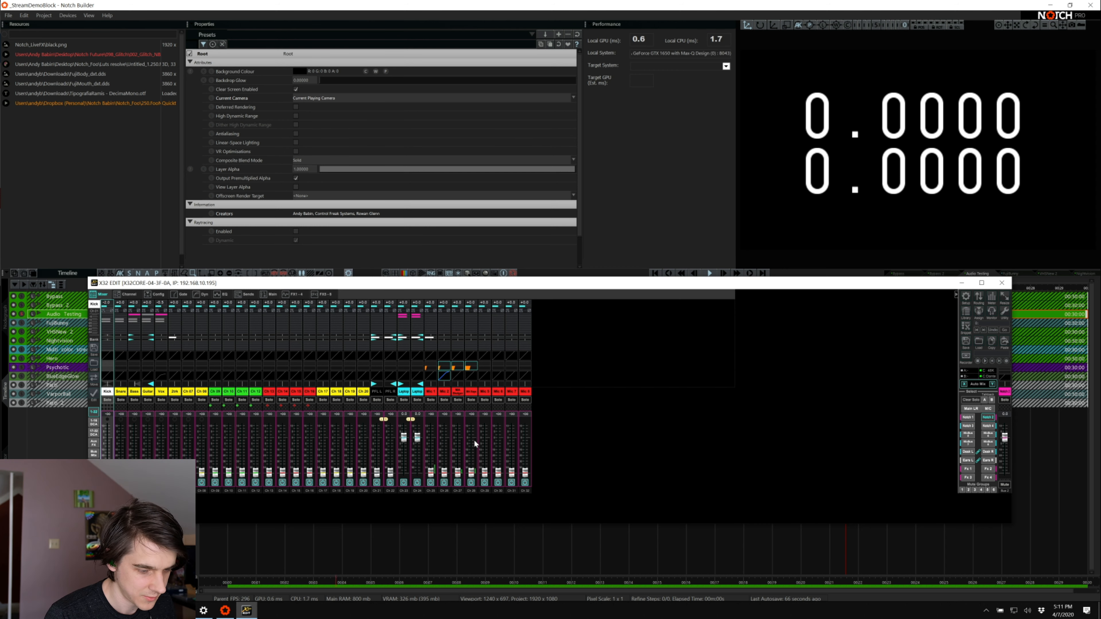
left_click_drag(431, 473, 437, 408)
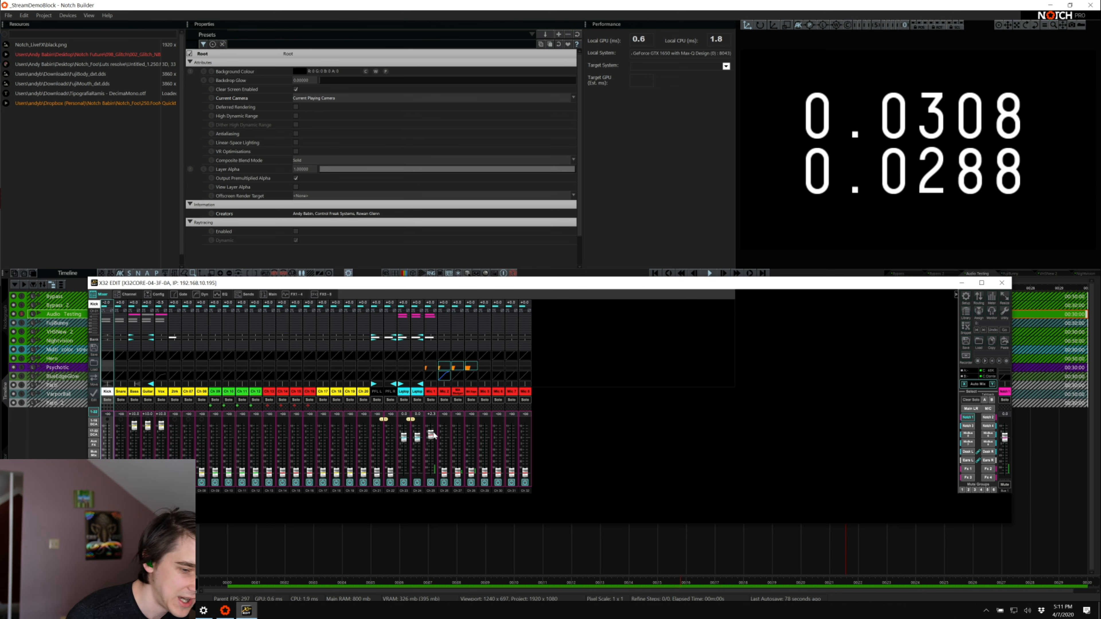
Return to the Notch timeline and solo the FujiBunny layer, followed by the VHSNew 2 layer
left_click(72, 283)
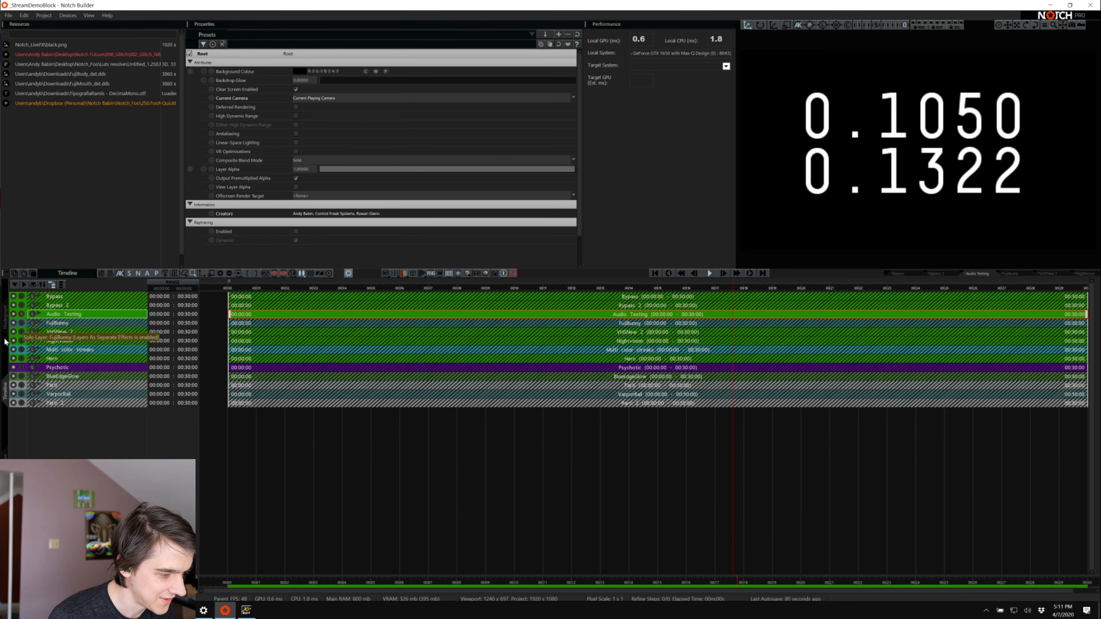
left_click(21, 323)
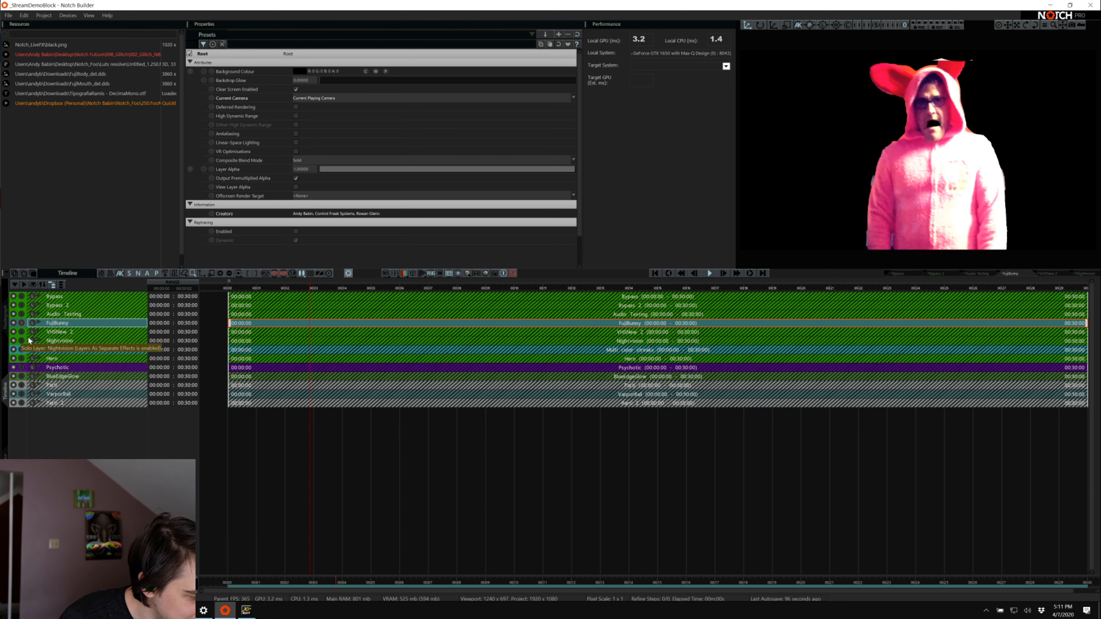
left_click(43, 332)
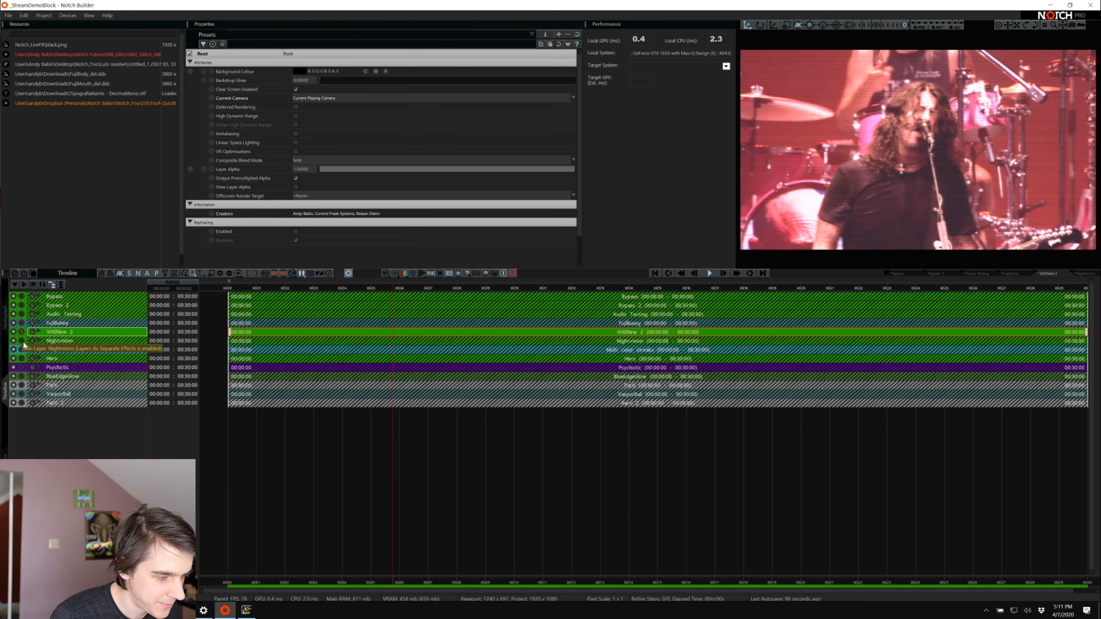
Open the VHSNew 2 node graph and look over its video nodes and the FX Param rows
left_click(6, 317)
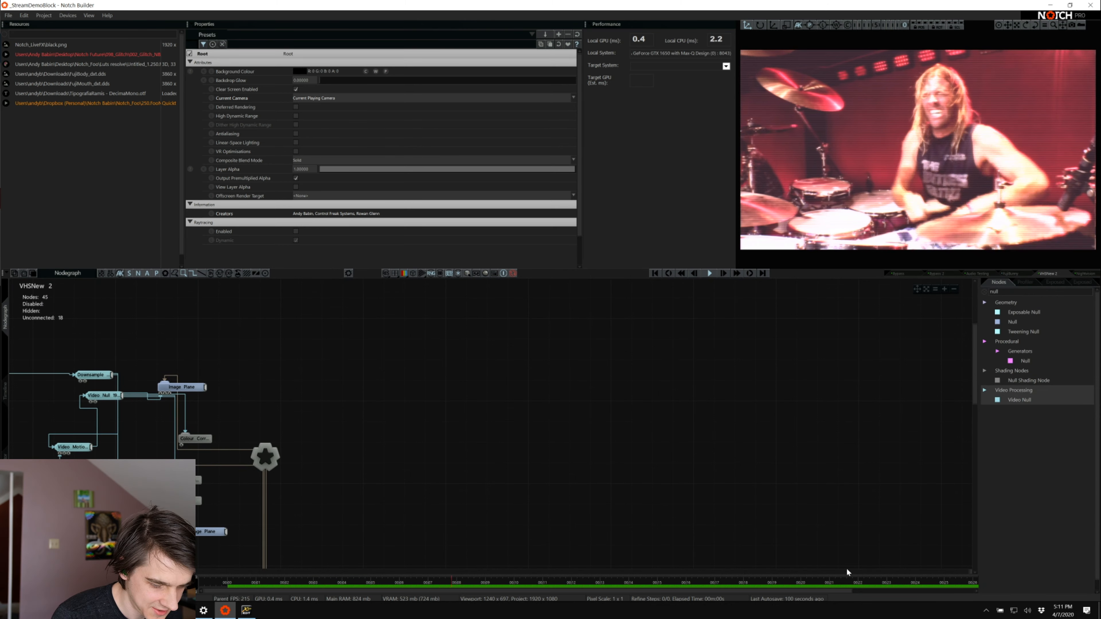
left_click(838, 571)
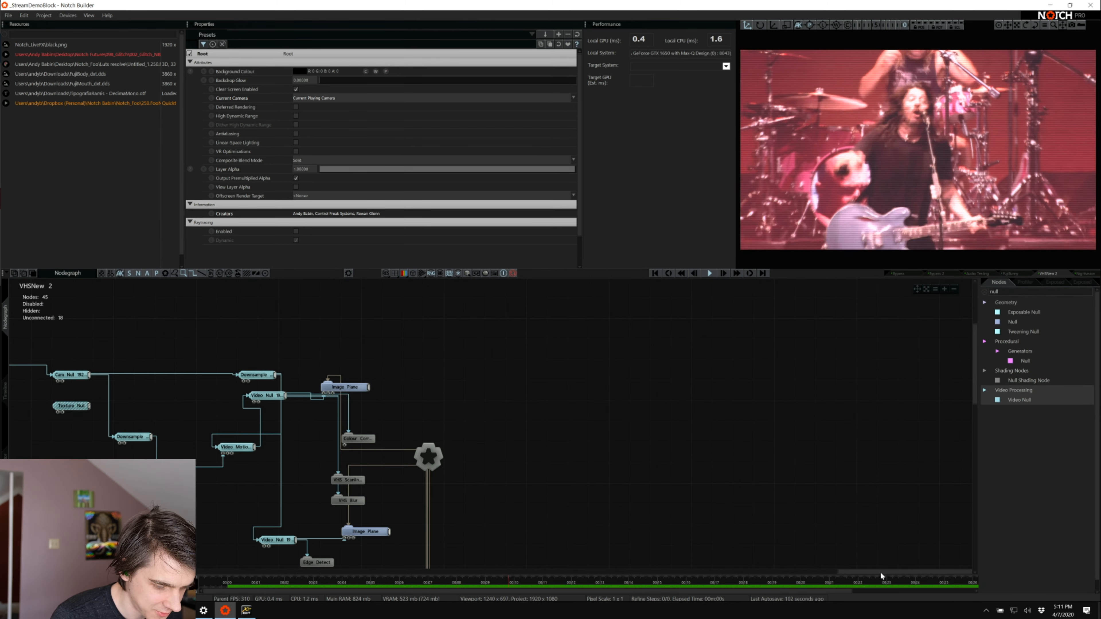
left_click_drag(880, 572, 546, 563)
scroll(469, 457, "down", 10)
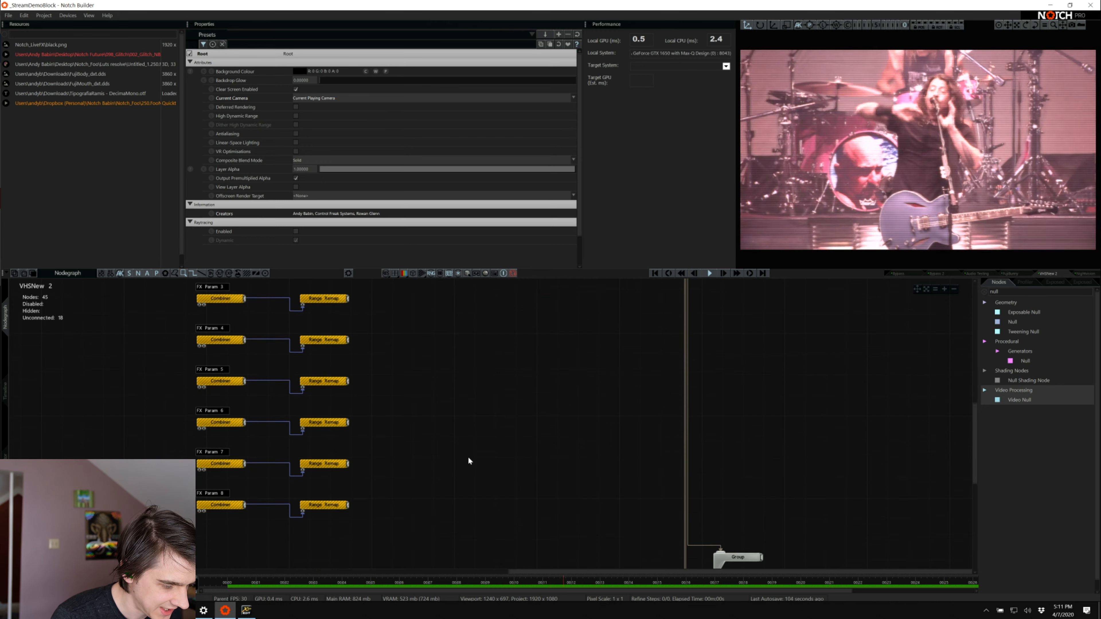
scroll(468, 456, "up", 10)
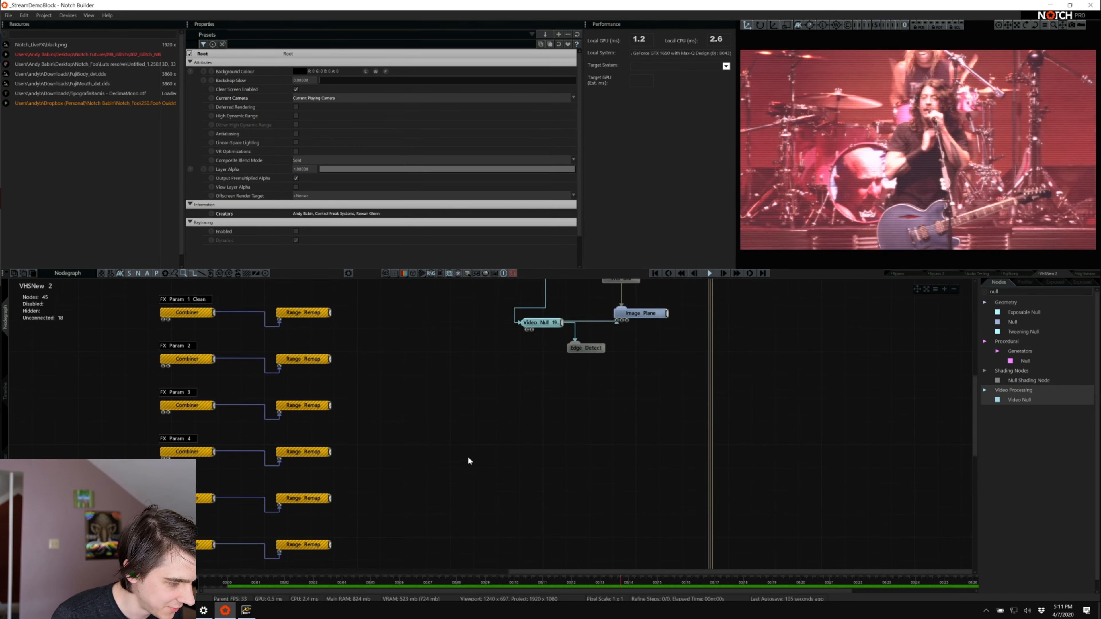
In the Nightvision node graph, inspect the FX Param 2 row's Range Remap and shift the Noise node slightly out of its column
left_click(1090, 274)
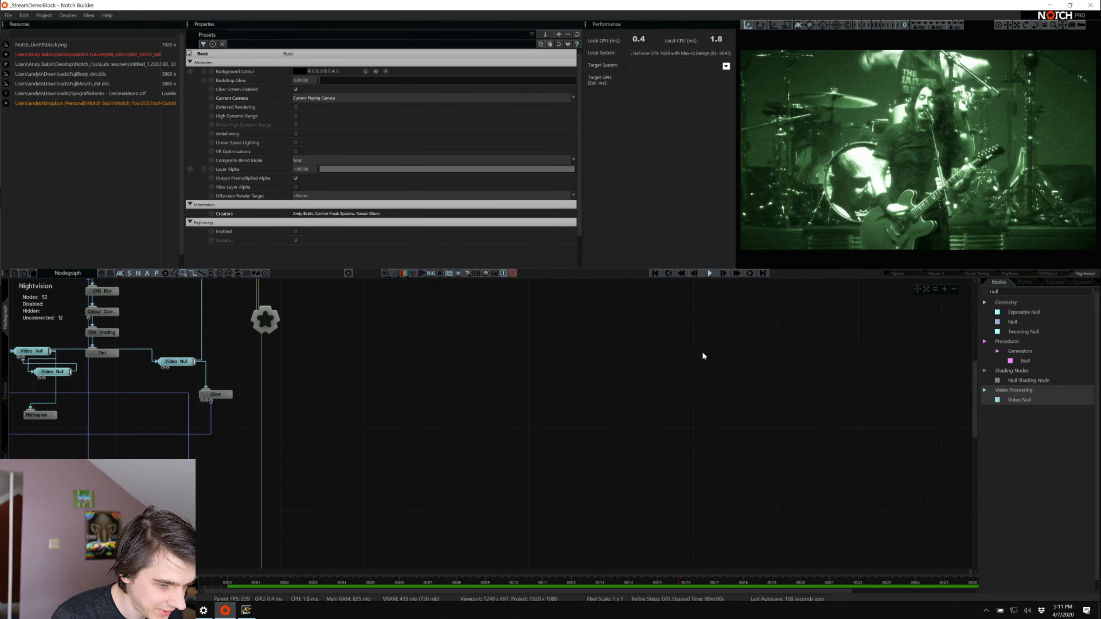
left_click(769, 572)
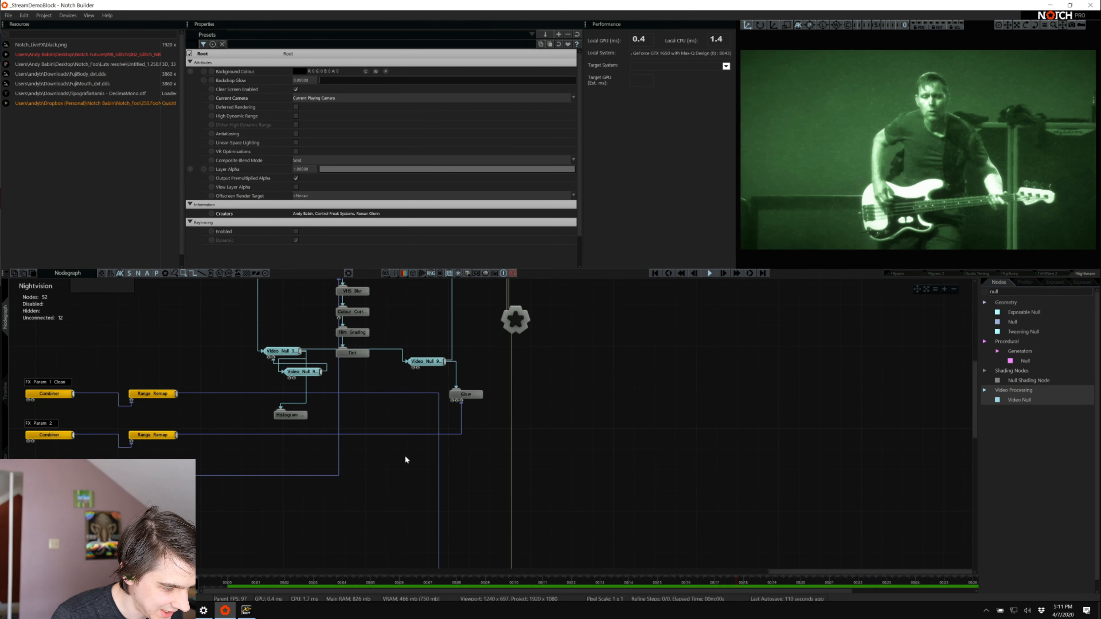
scroll(149, 394, "down", 3)
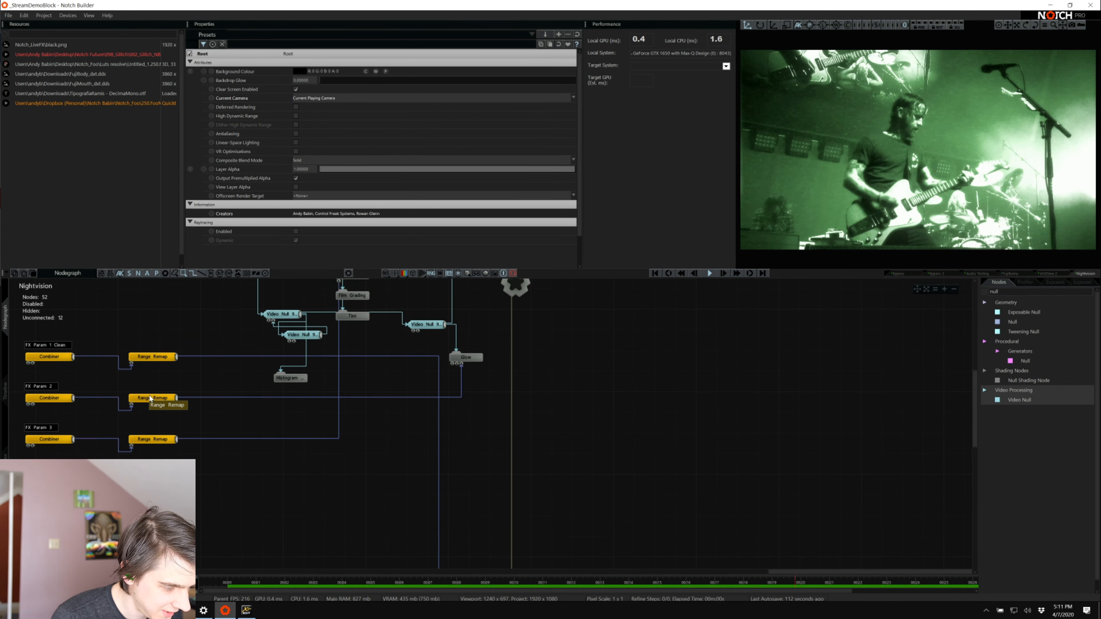
left_click(150, 397)
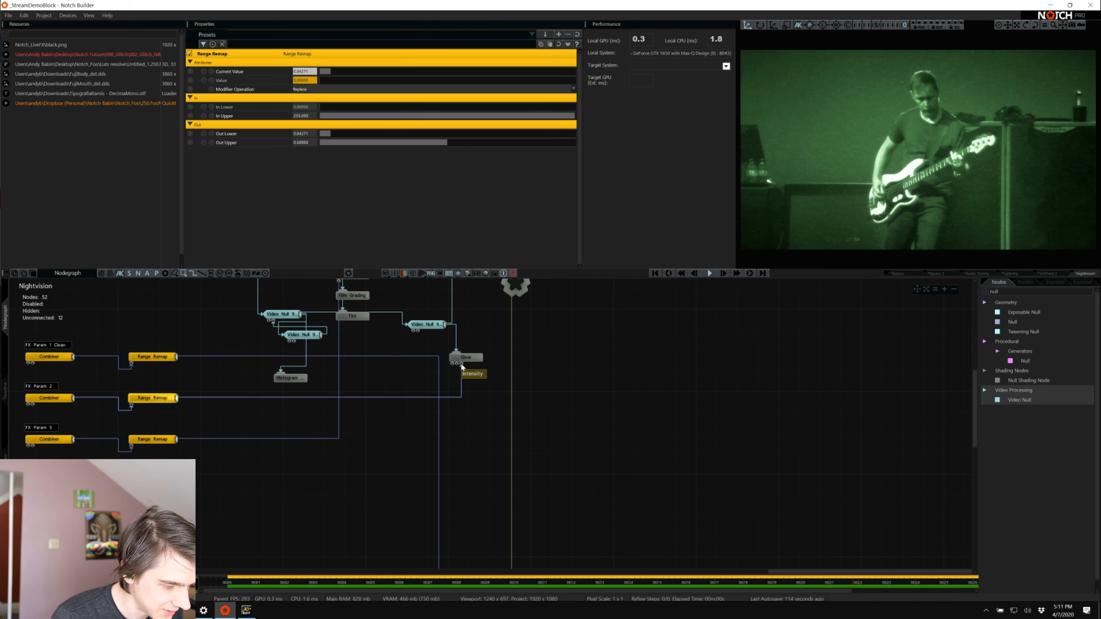
scroll(306, 291, "up", 6)
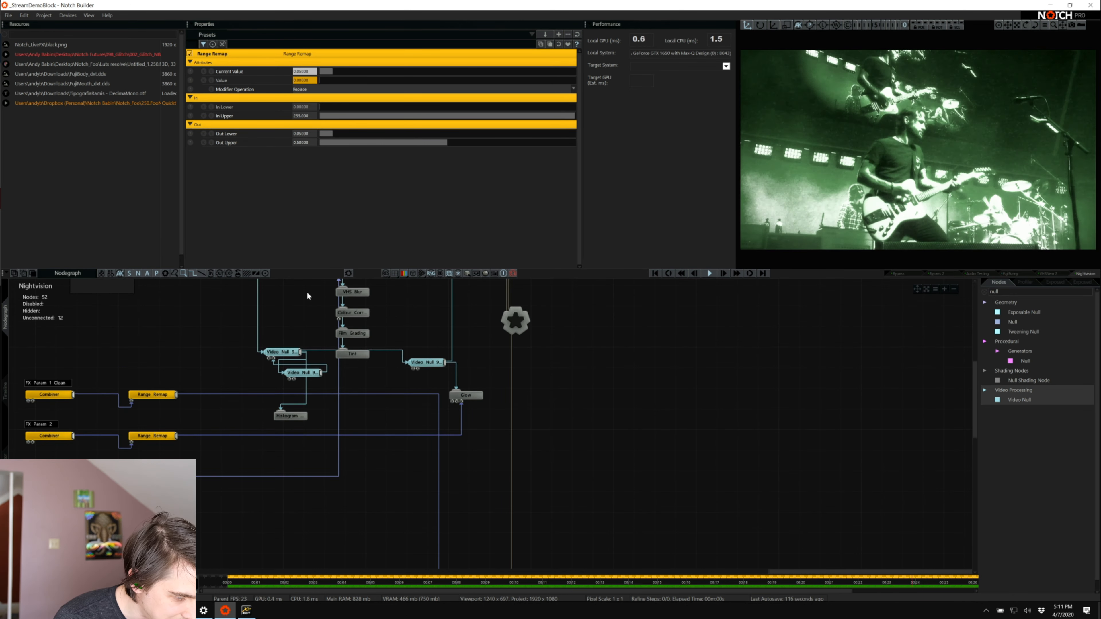
left_click_drag(342, 318, 321, 318)
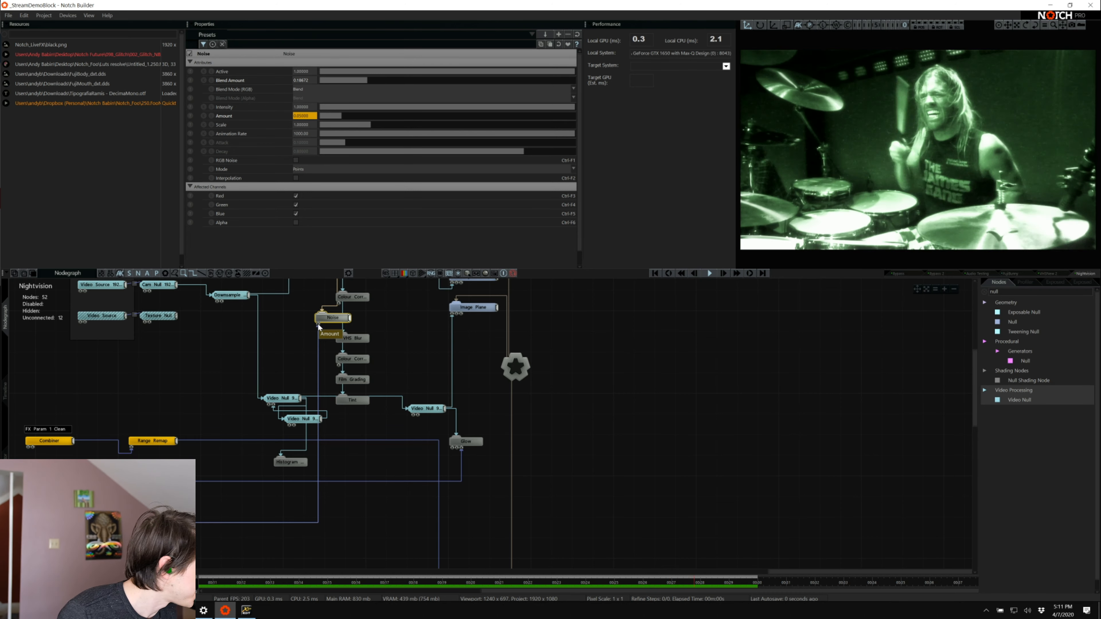
Open the Multi color streaks node graph and examine how its FX Param rows connect to the Streaks node
left_click(1081, 273)
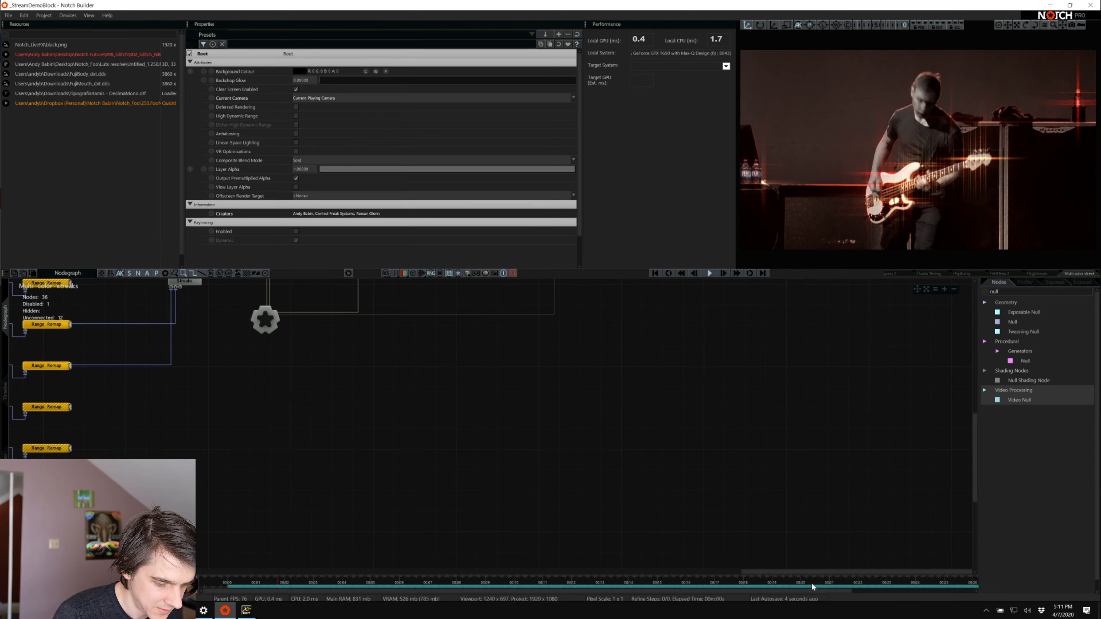
left_click_drag(827, 572, 512, 581)
scroll(407, 463, "up", 1)
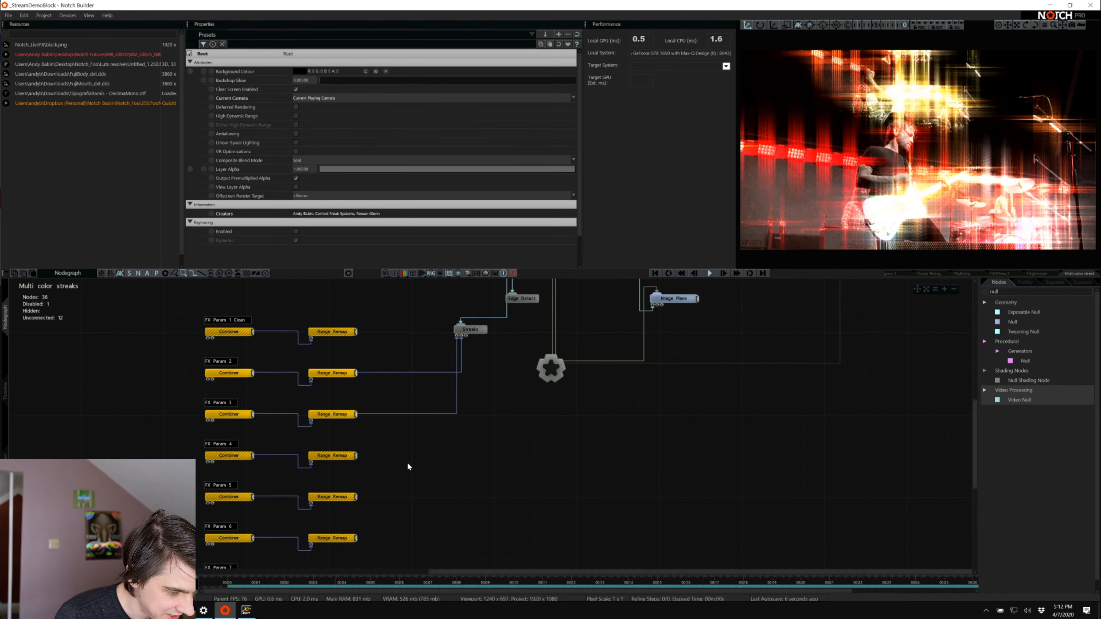
scroll(408, 467, "up", 2)
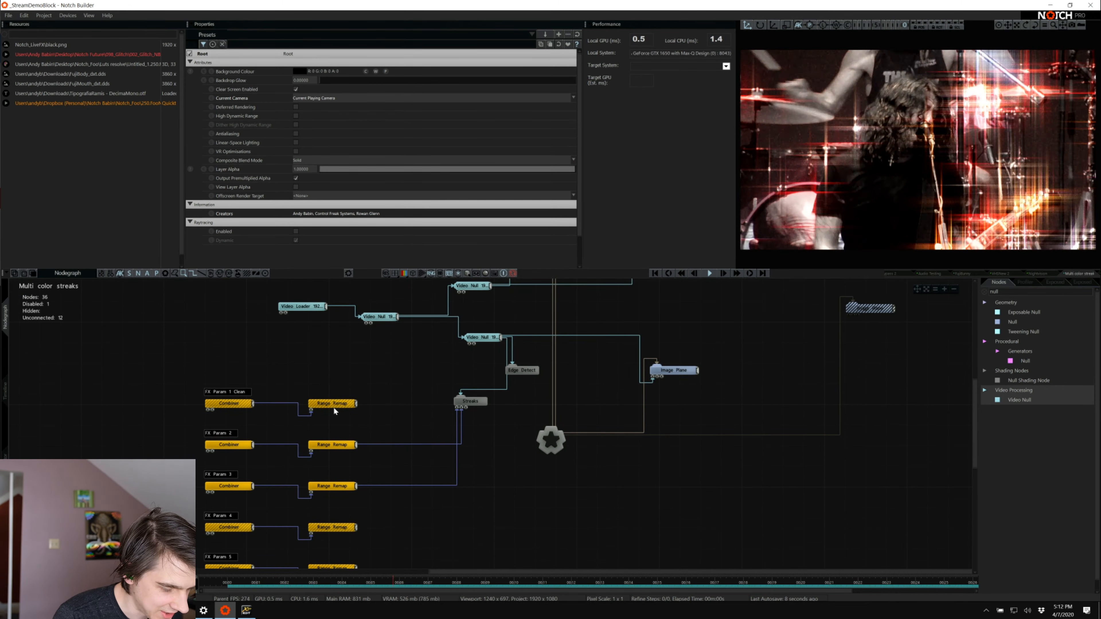
scroll(893, 415, "down", 6)
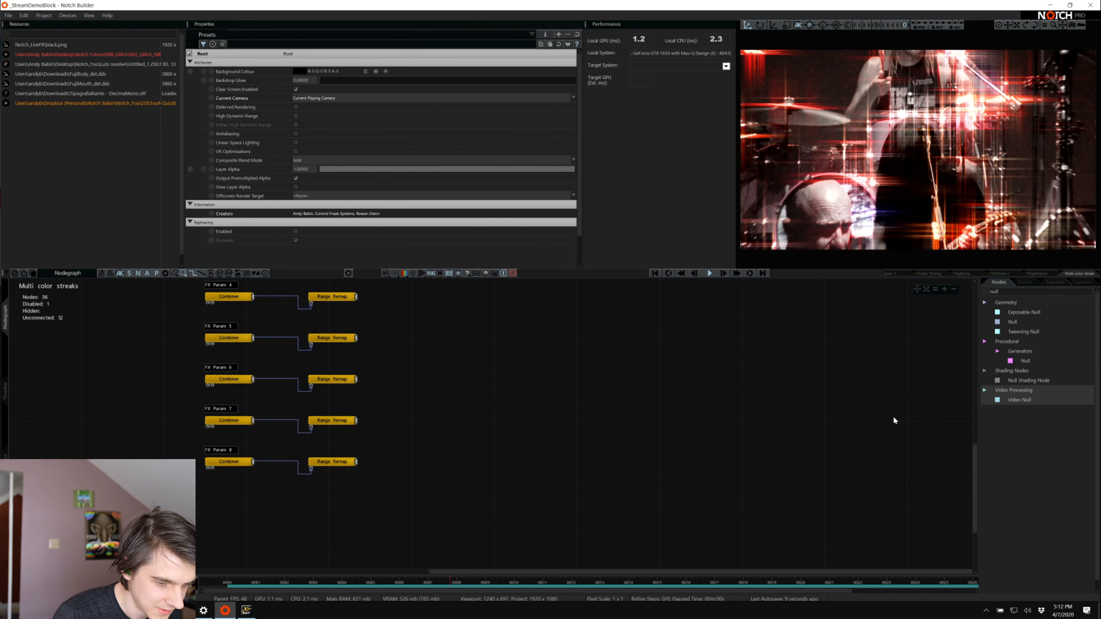
scroll(893, 415, "up", 4)
scroll(1029, 270, "down", 2)
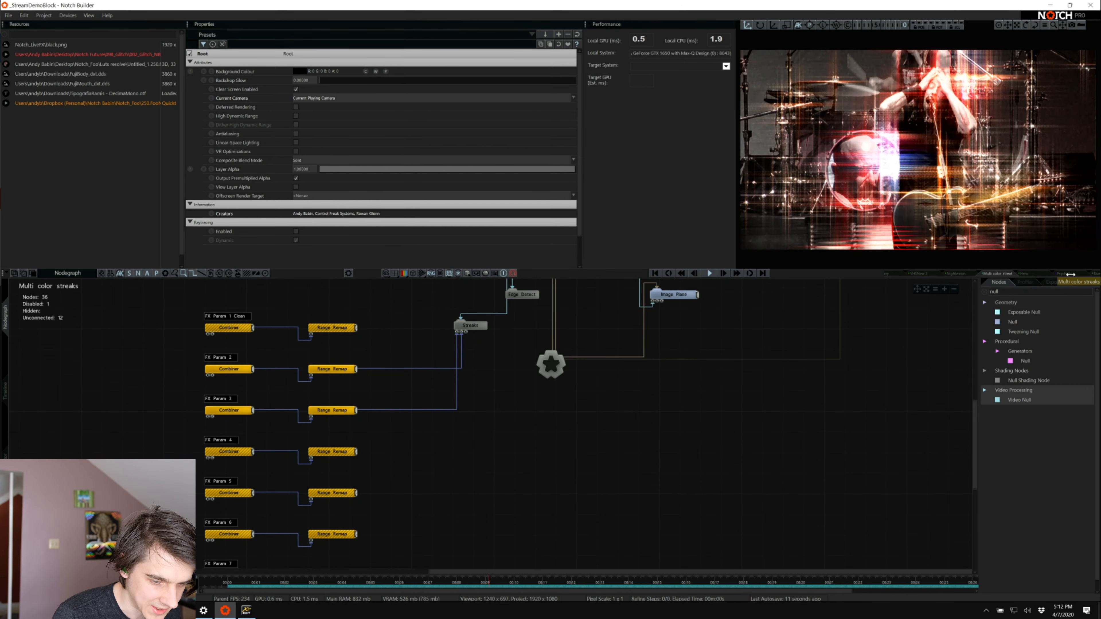
Open the Hero node graph and examine how its FX Param rows feed the remaps, combiners and video nodes
left_click(1026, 273)
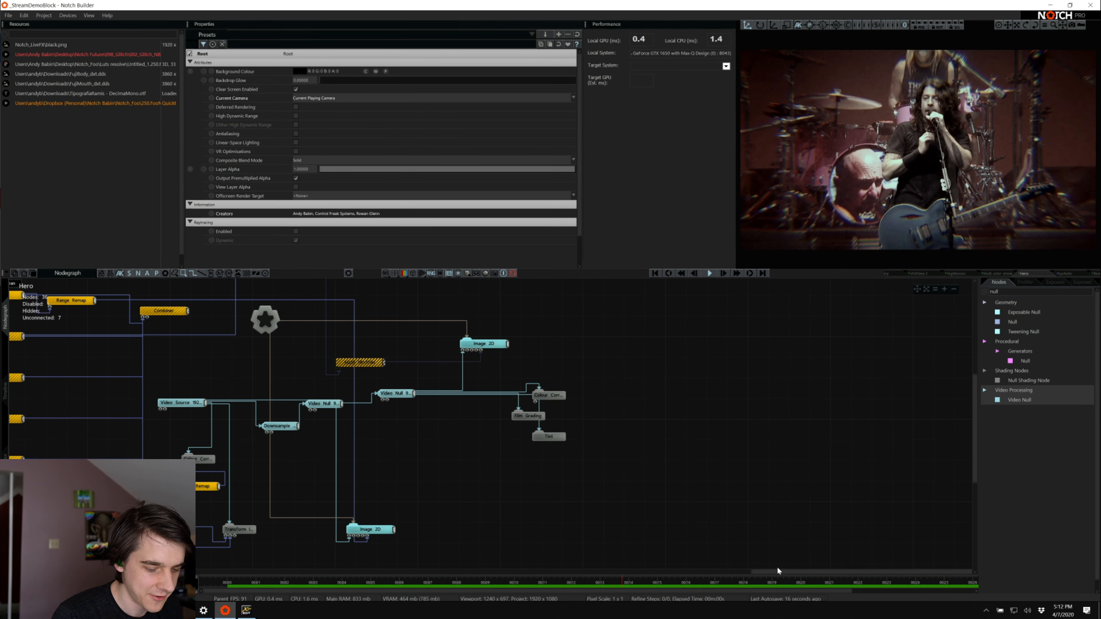
left_click_drag(770, 571, 511, 545)
scroll(498, 431, "up", 3)
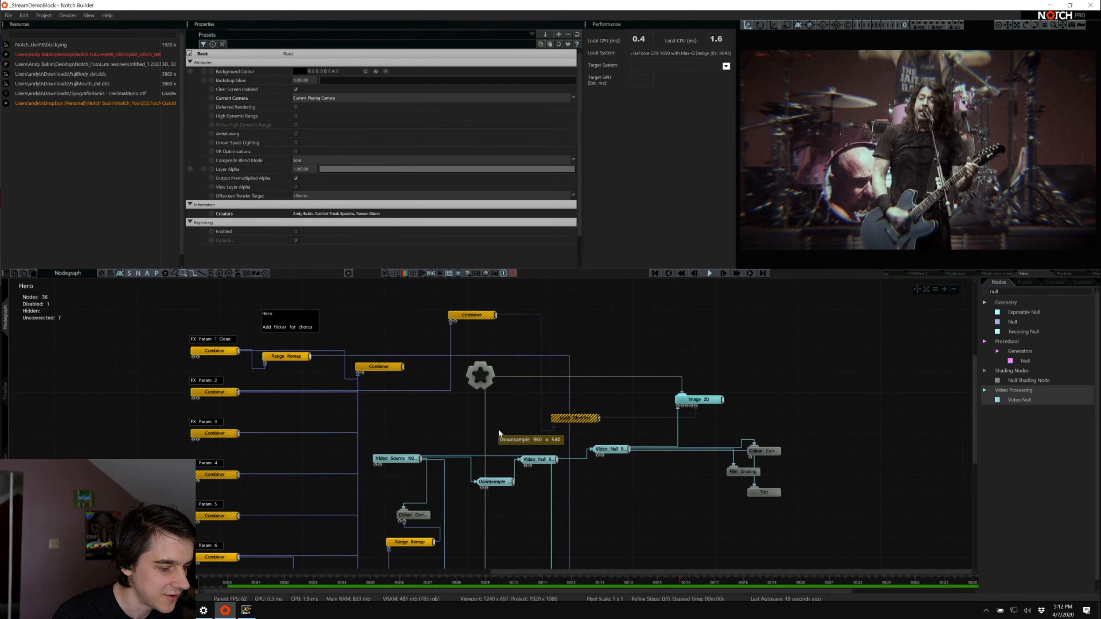
scroll(498, 429, "down", 8)
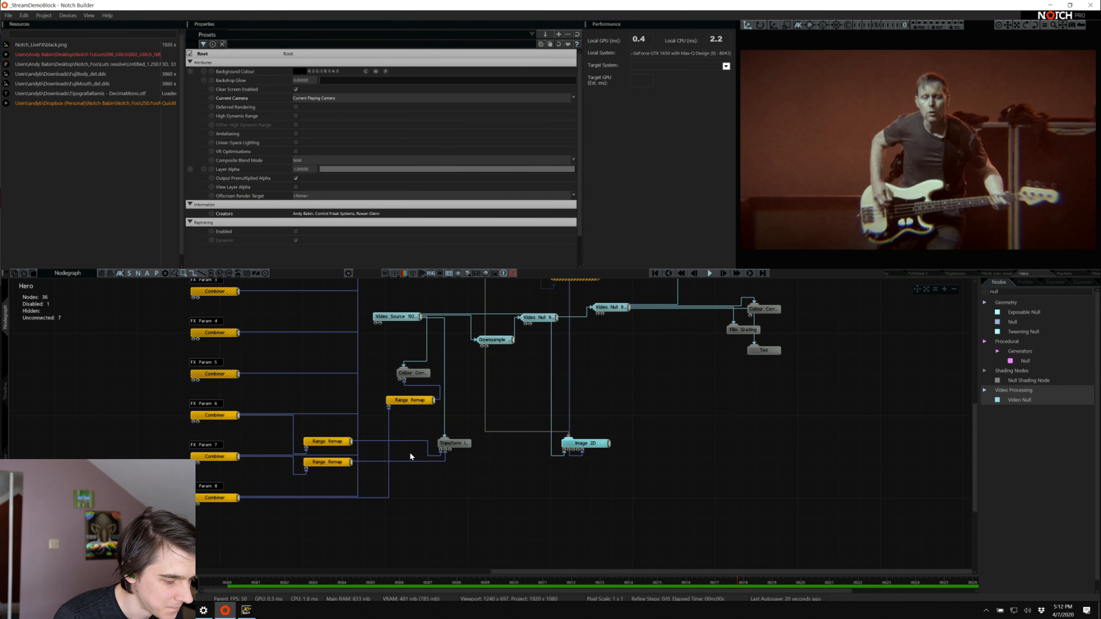
scroll(410, 452, "up", 9)
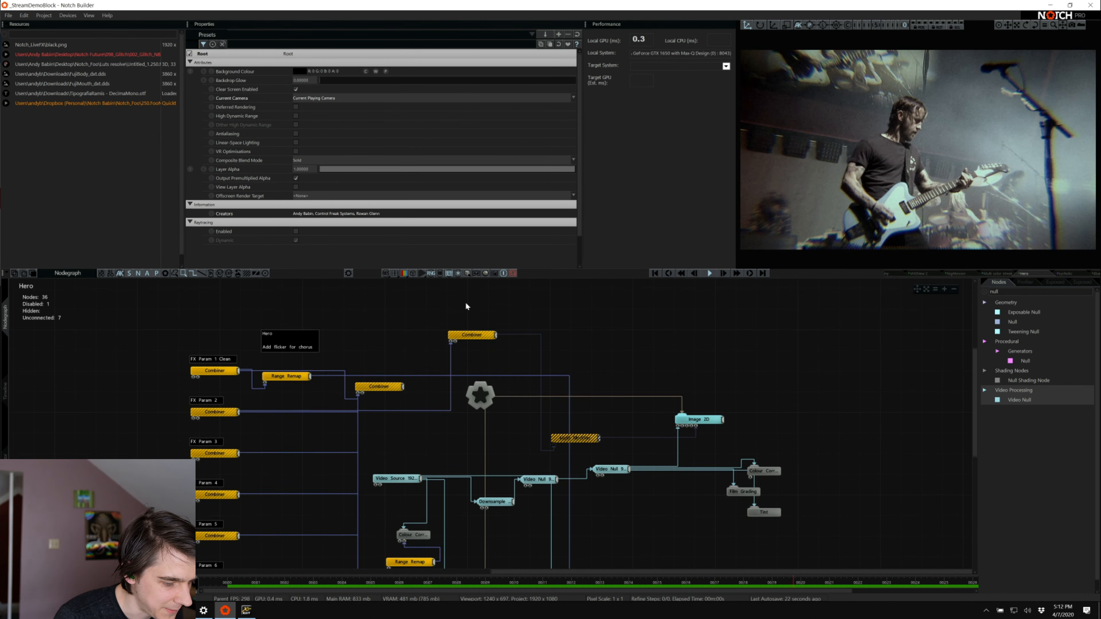
scroll(466, 303, "down", 3)
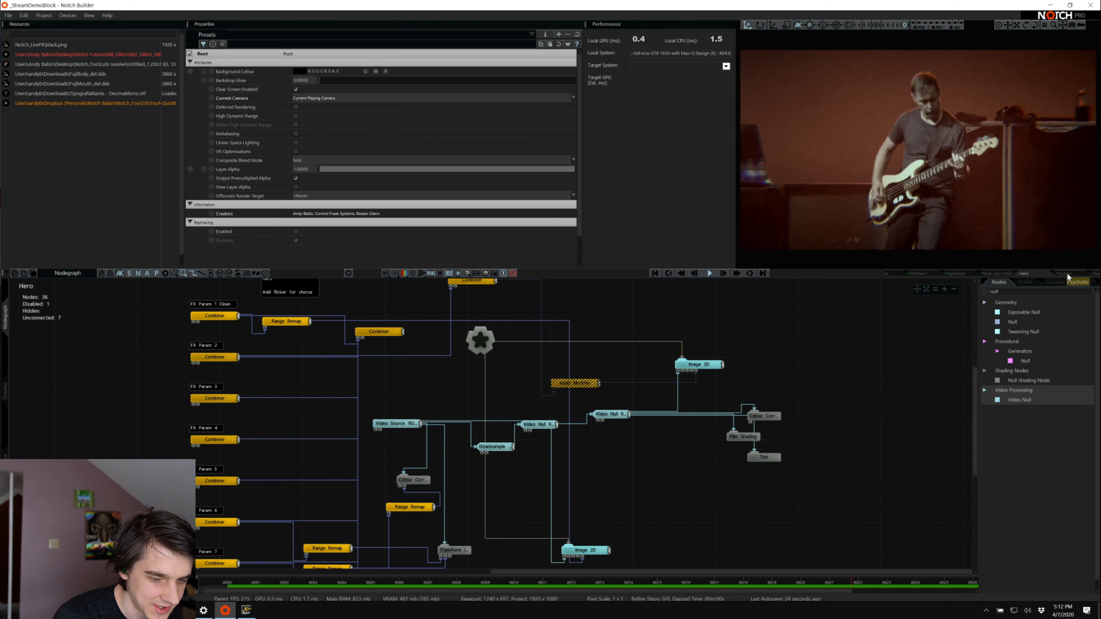
View the Psychotic node graph, and examine the Inputs group and effect nodes in the BlueEdgeGlow node graph
left_click(1067, 273)
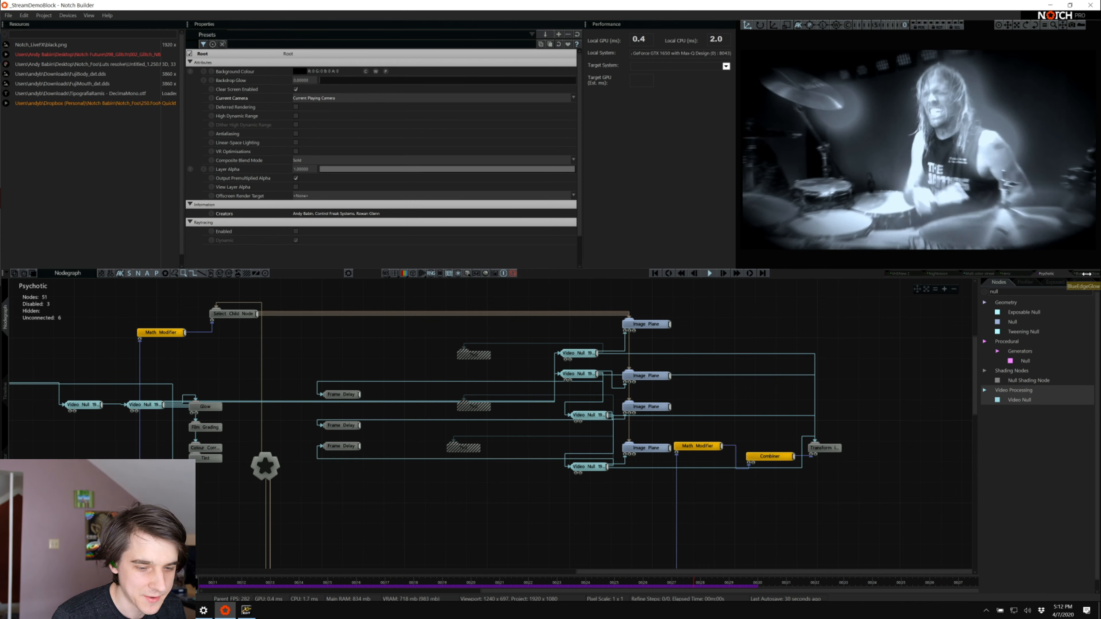
left_click(1086, 273)
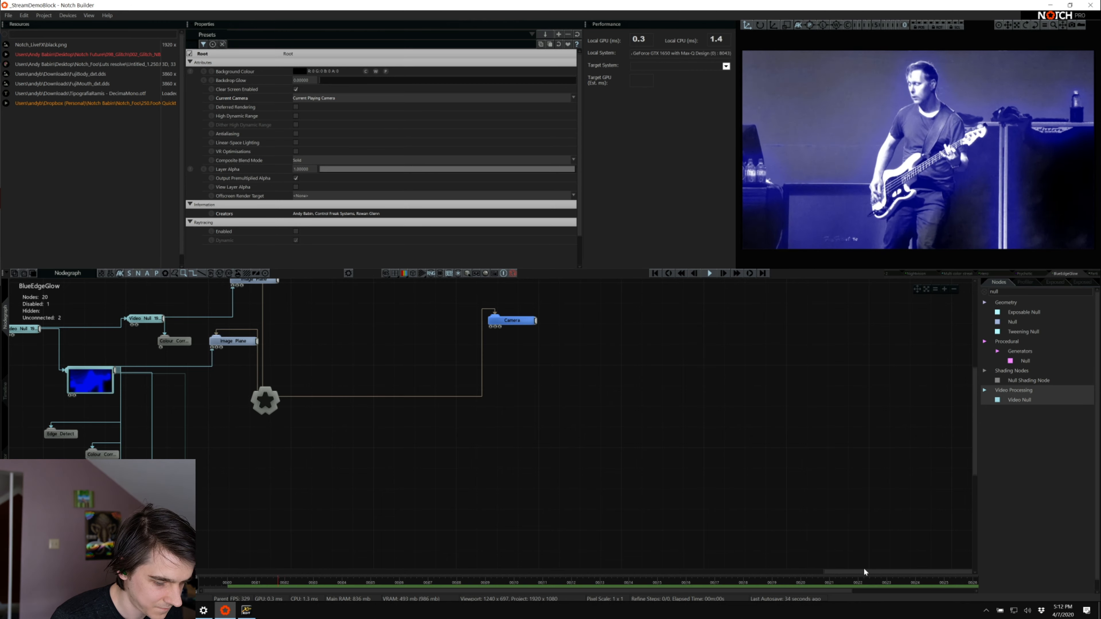
left_click_drag(865, 571, 628, 579)
scroll(612, 547, "down", 2)
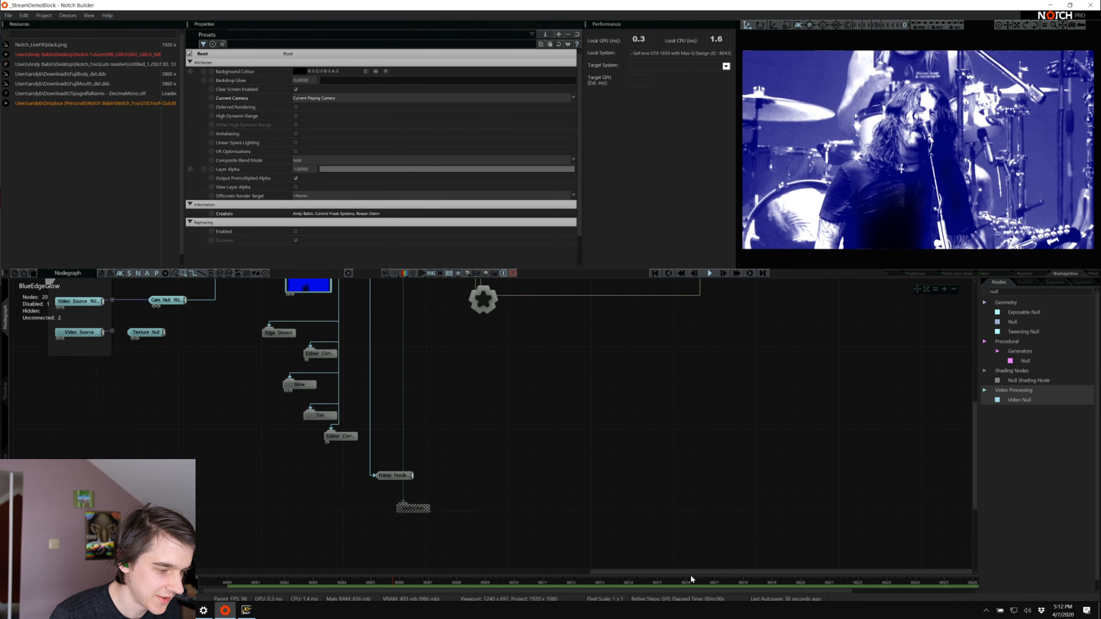
left_click_drag(692, 579, 511, 521)
scroll(511, 522, "up", 1)
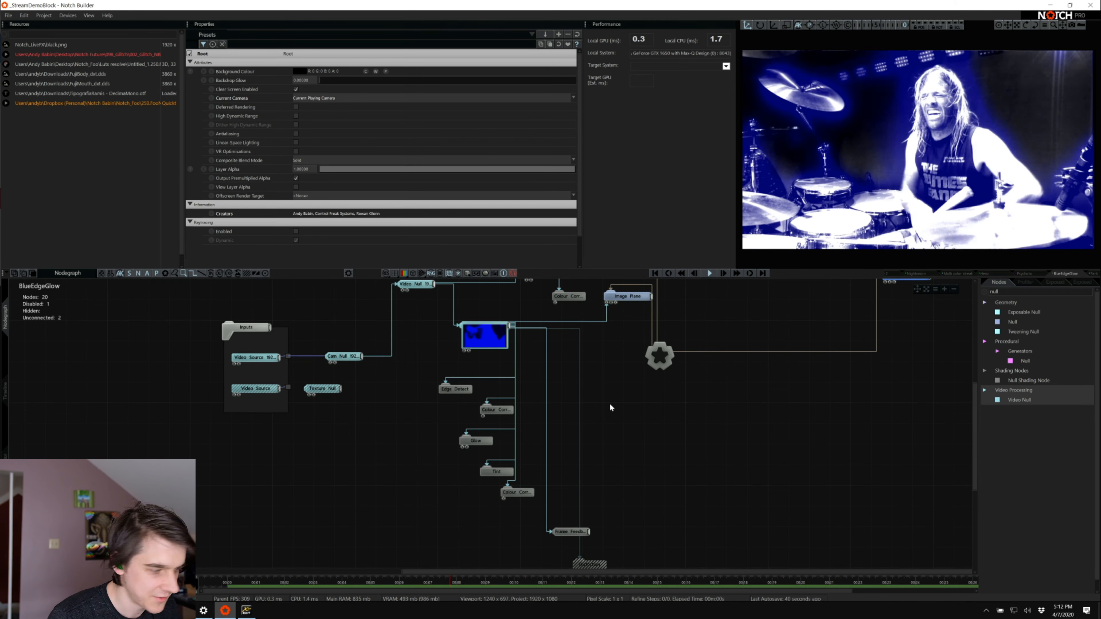
Open the Parti node graph and examine how Capture Sound drives the FFT Effector on the Cloner
left_click(1093, 275)
scroll(810, 345, "up", 1)
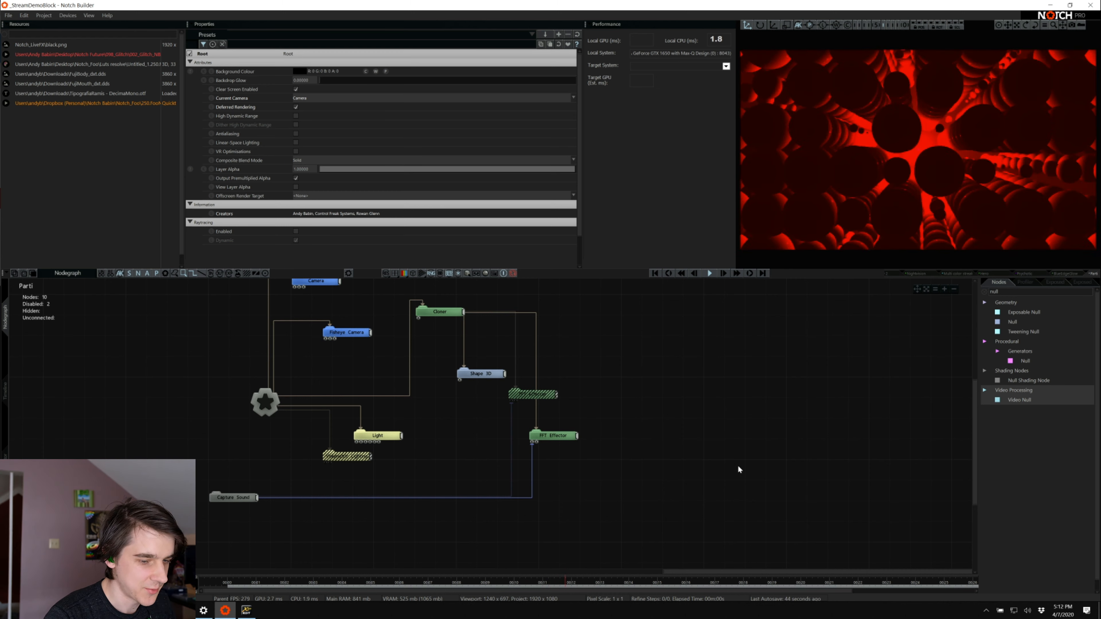
scroll(642, 525, "up", 1)
left_click_drag(674, 571, 490, 572)
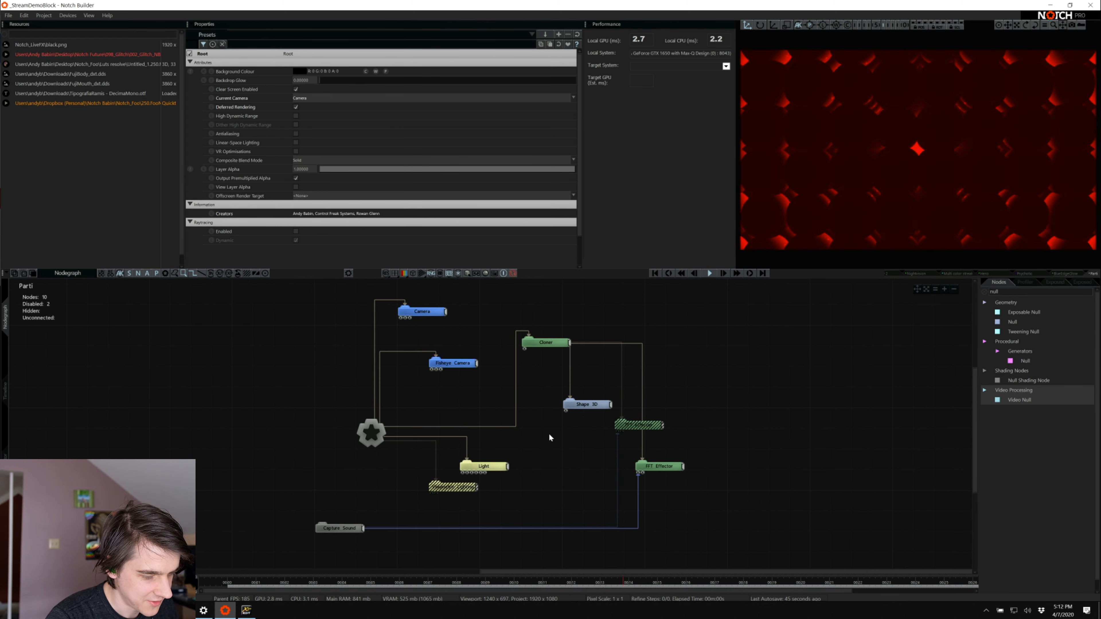
scroll(549, 438, "down", 2)
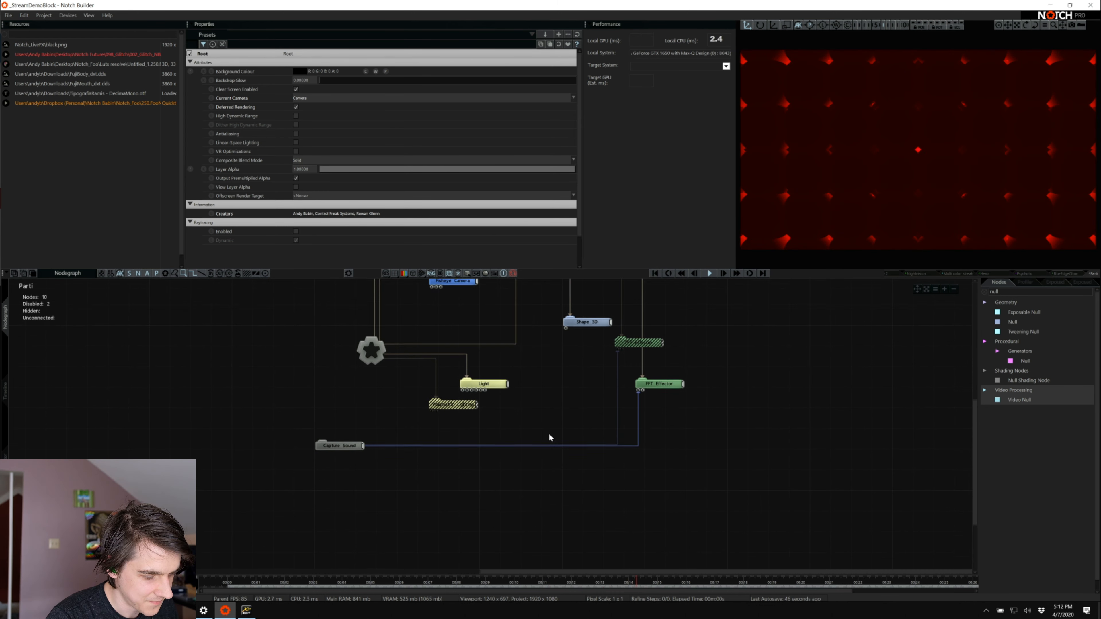
scroll(1074, 275, "down", 2)
Examine the VarporBall node graph's sound-driven displacement chain and open the Parti 2 node graph
left_click(1074, 274)
scroll(734, 383, "up", 3)
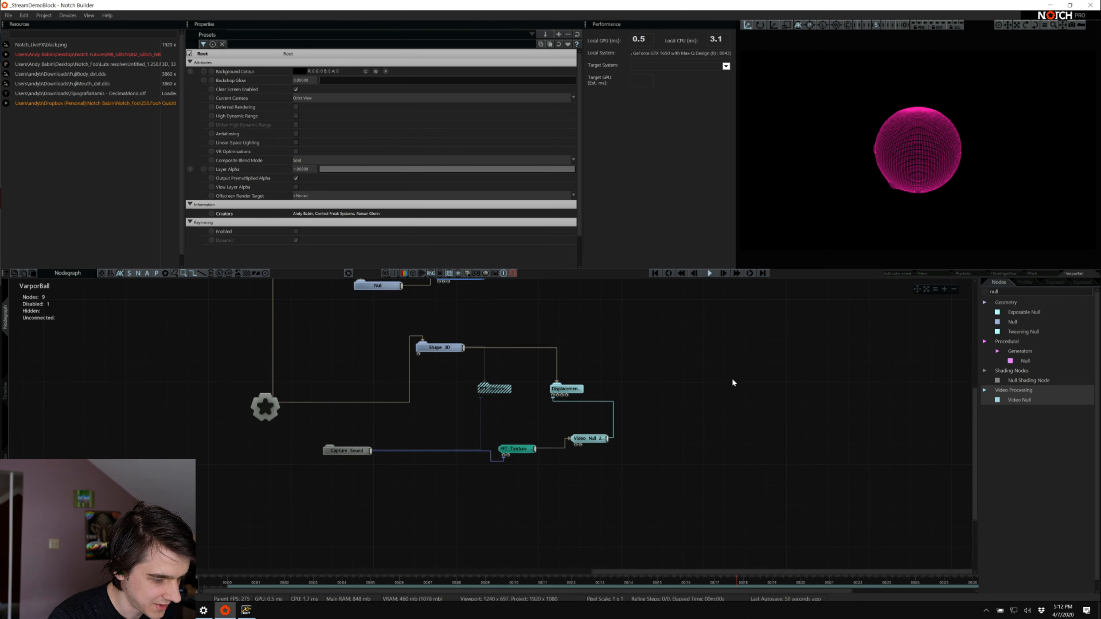
scroll(788, 358, "up", 2)
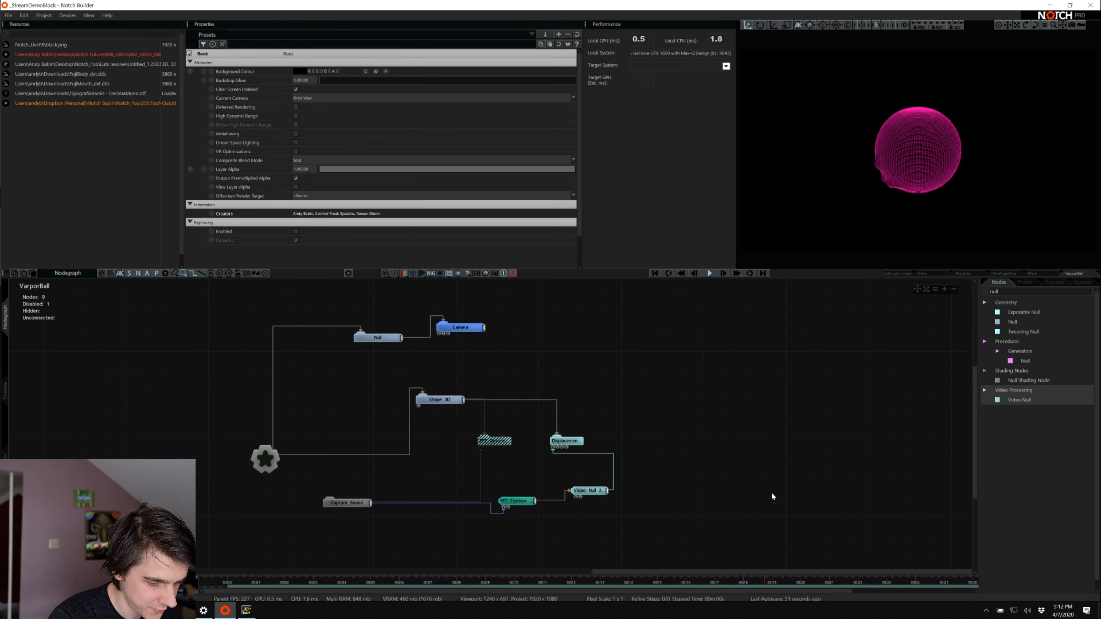
scroll(1075, 276, "down", 1)
left_click(1074, 274)
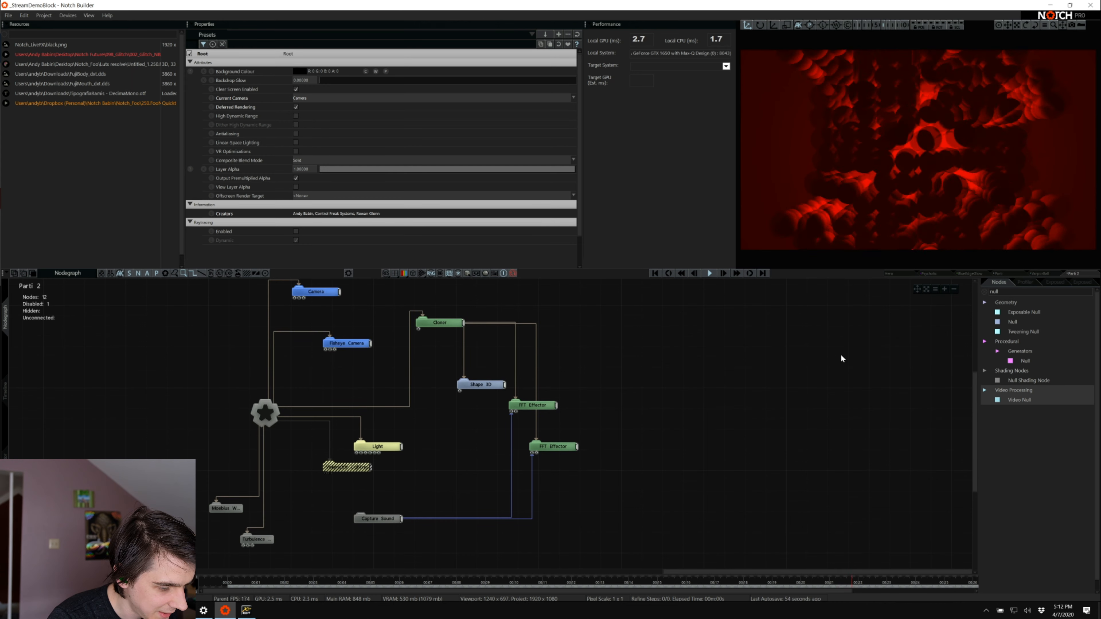
Finish viewing the sound inputs of the Parti 2 node graph and reopen the Parti node graph for comparison
scroll(841, 359, "down", 3)
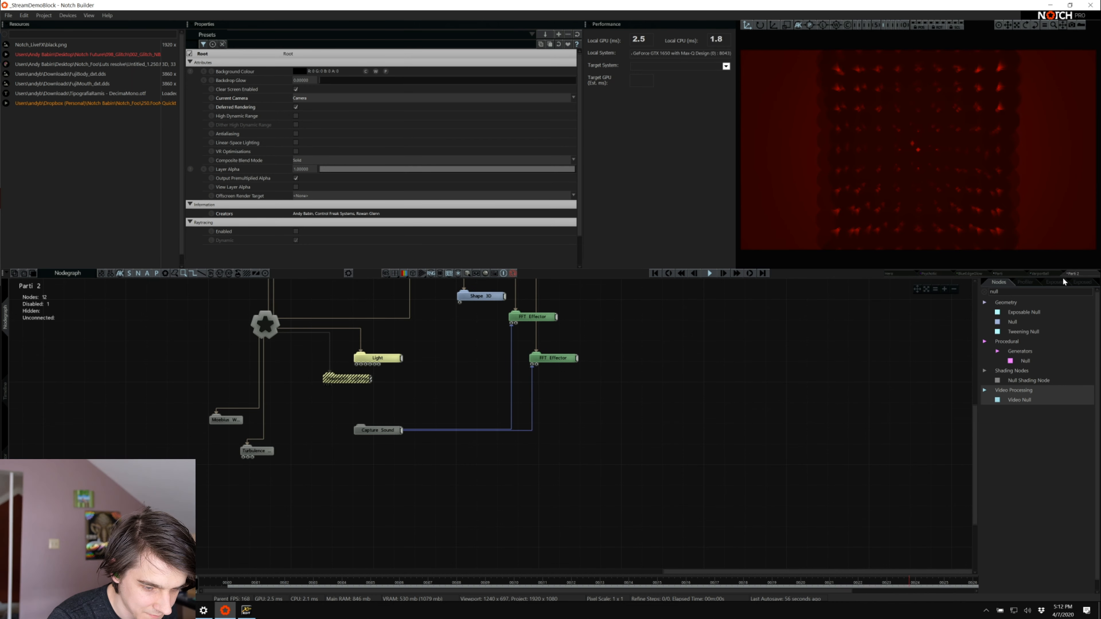
left_click(1001, 274)
scroll(797, 376, "up", 3)
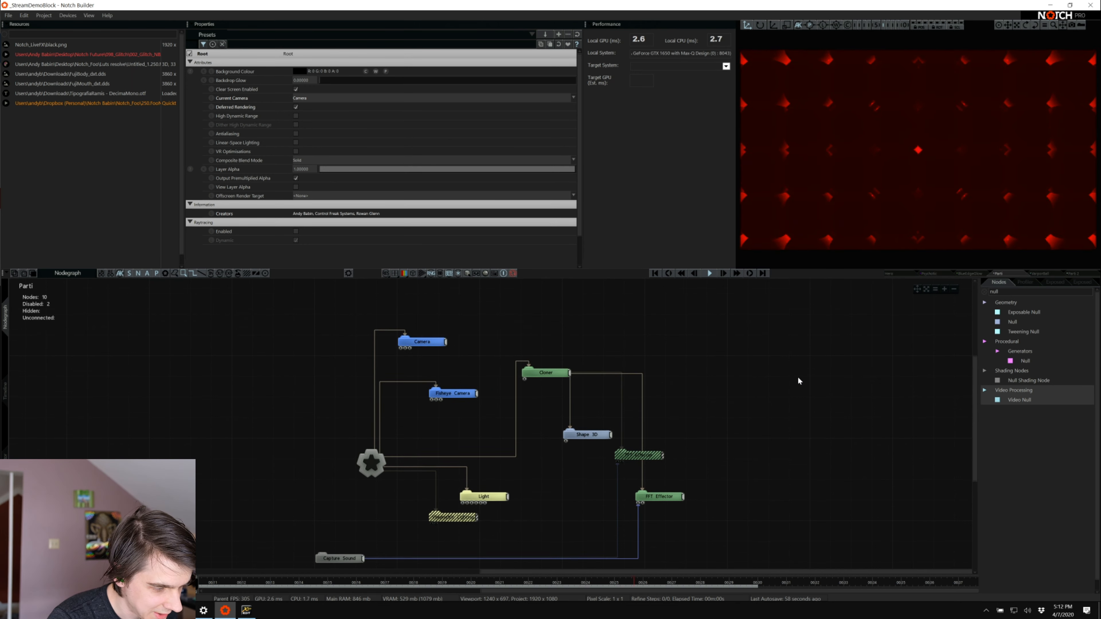
Open the Psychotic node graph and examine its video source, frame delays, image planes and remapped FX Param rows
left_click(928, 274)
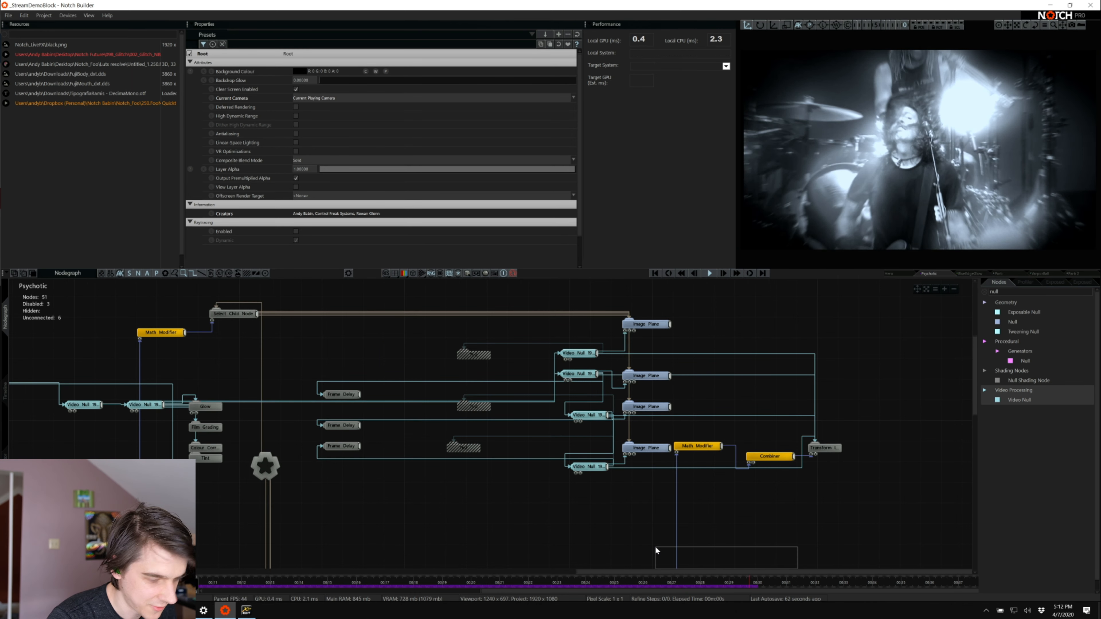
left_click_drag(629, 571, 546, 559)
scroll(411, 500, "down", 2)
scroll(411, 500, "down", 3)
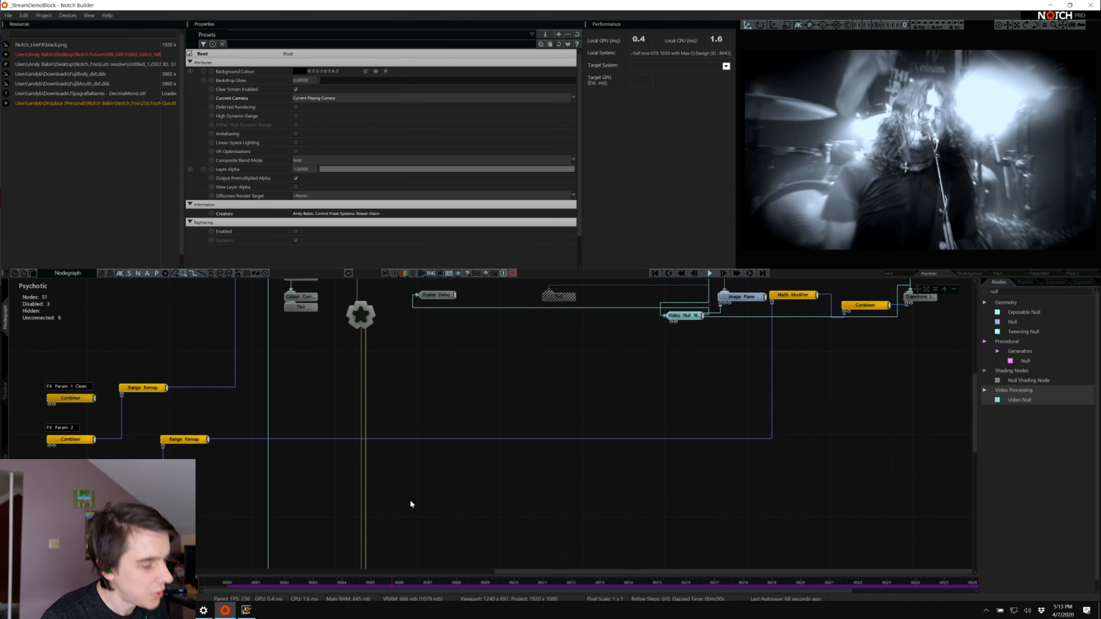
scroll(411, 496, "up", 3)
scroll(421, 482, "up", 2)
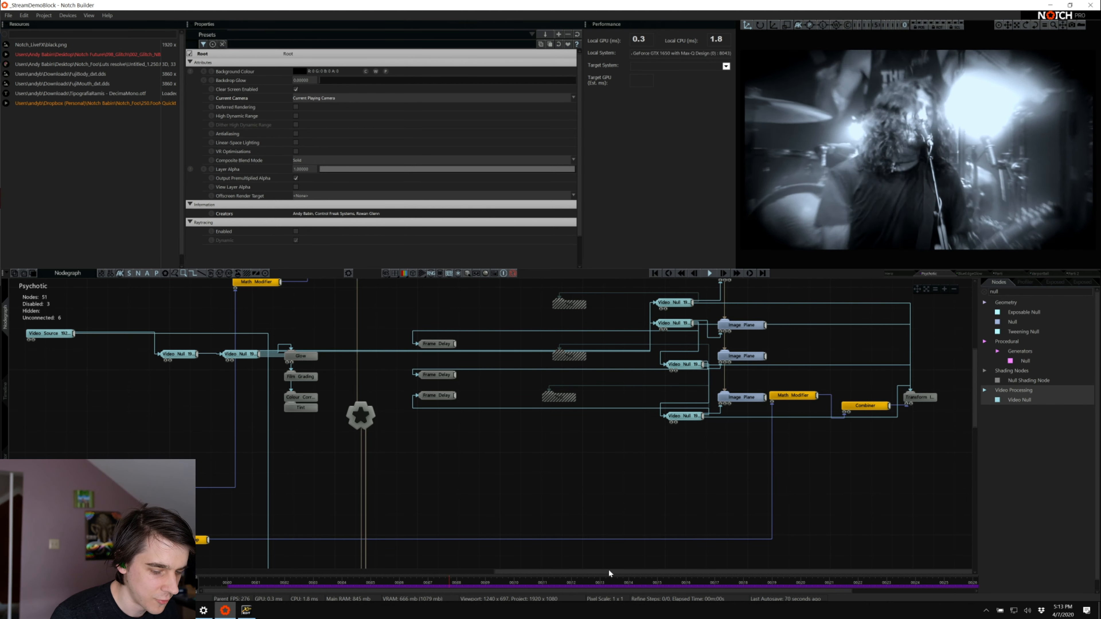
left_click_drag(594, 571, 373, 543)
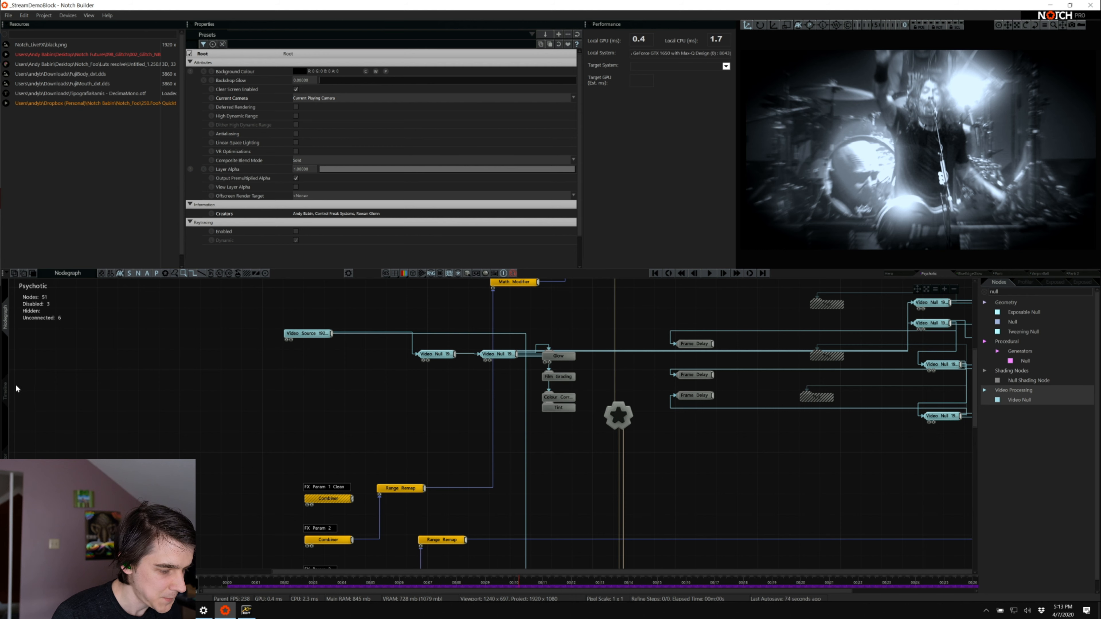
Duplicate the Bypass layer at the end of the timeline's layer list, making its exposed properties unique
left_click(6, 392)
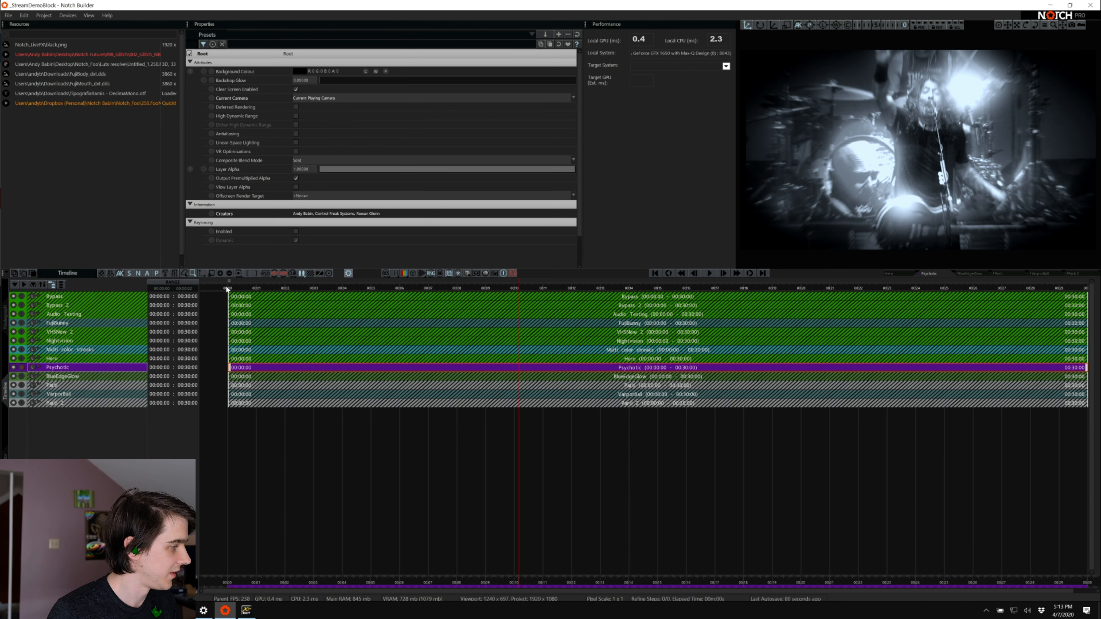
left_click(57, 297)
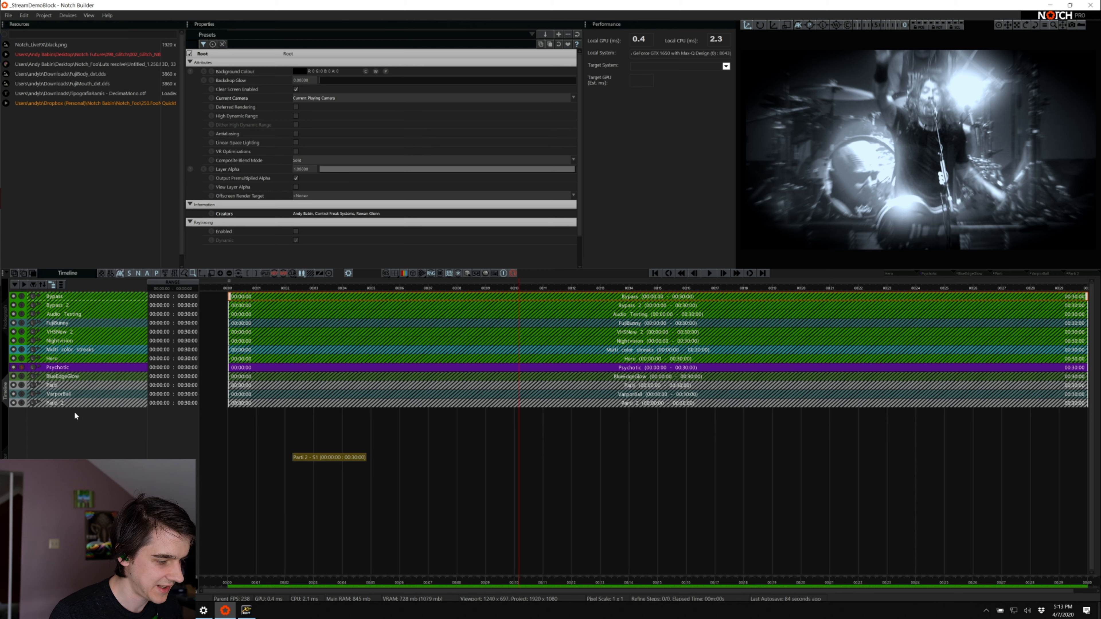
left_click(61, 403)
key("ctrl+v")
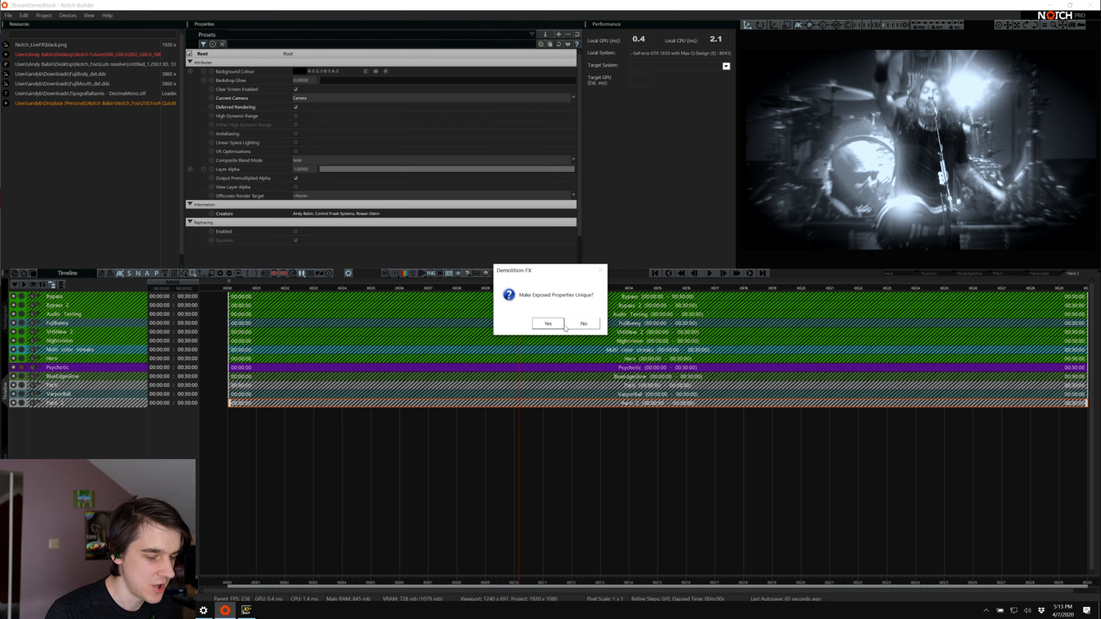
left_click(548, 324)
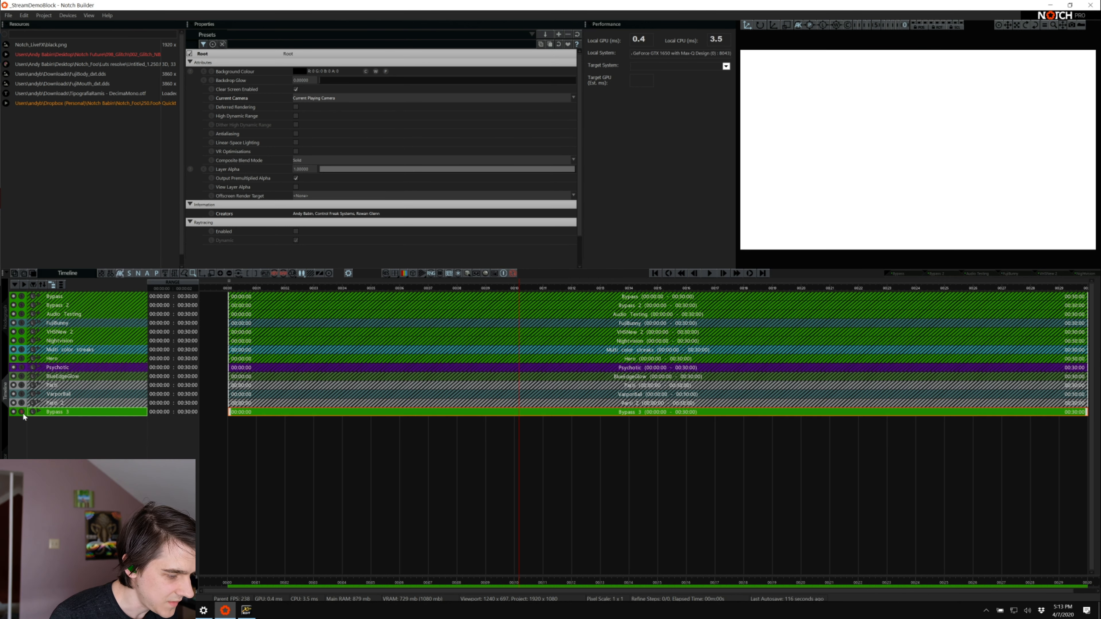
Open the Bypass 3 node graph, connect the first Video Source to the Cam Null and review the FX Param rows
left_click(6, 321)
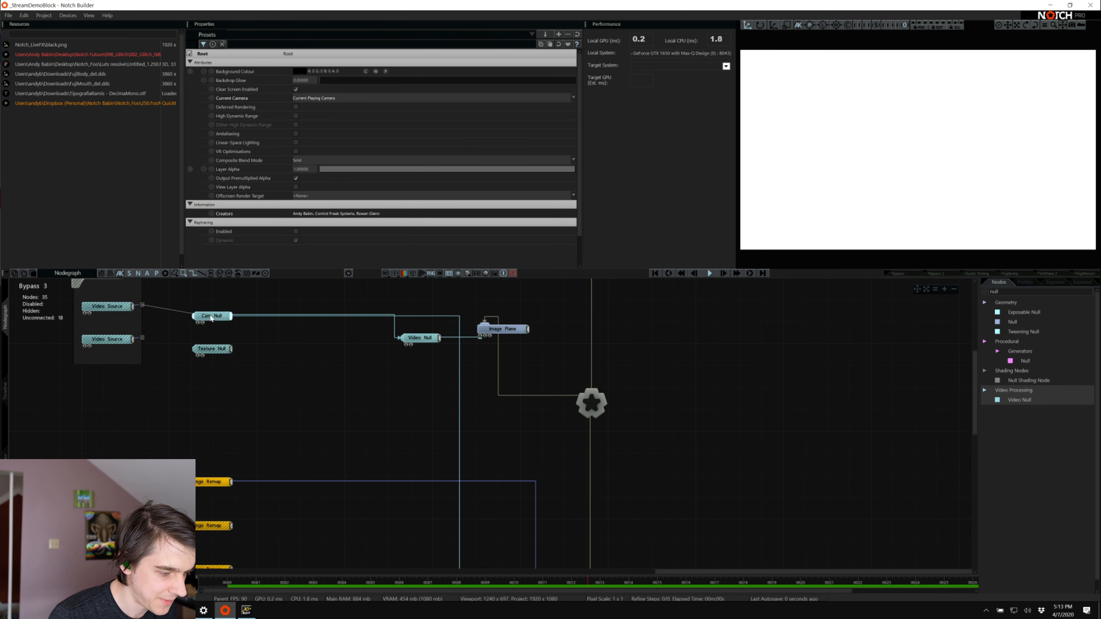
scroll(360, 475, "down", 5)
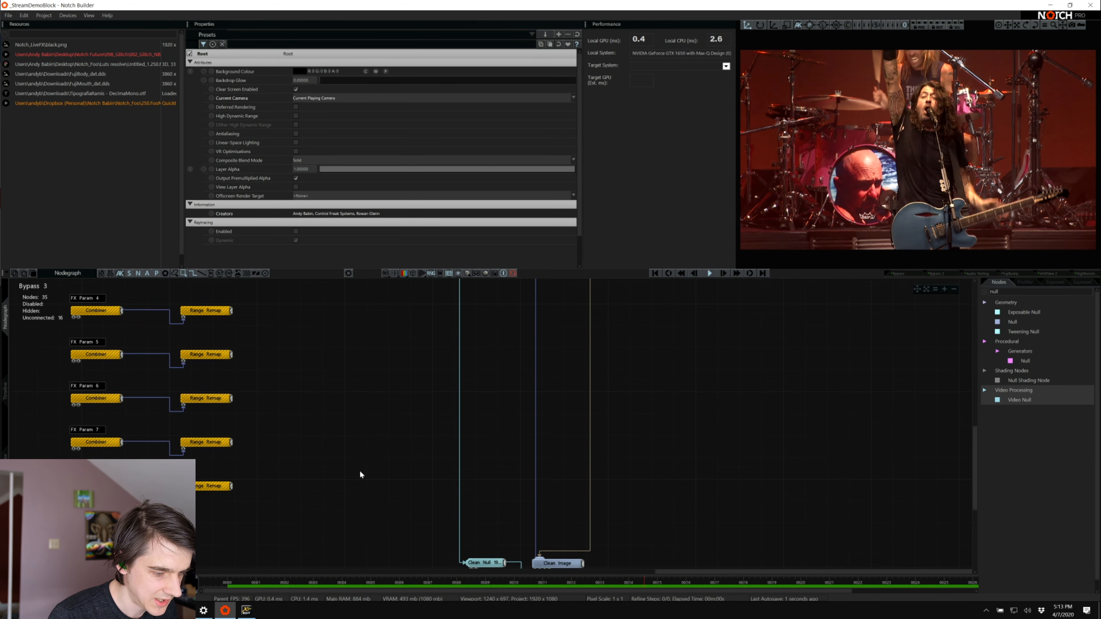
scroll(359, 469, "up", 5)
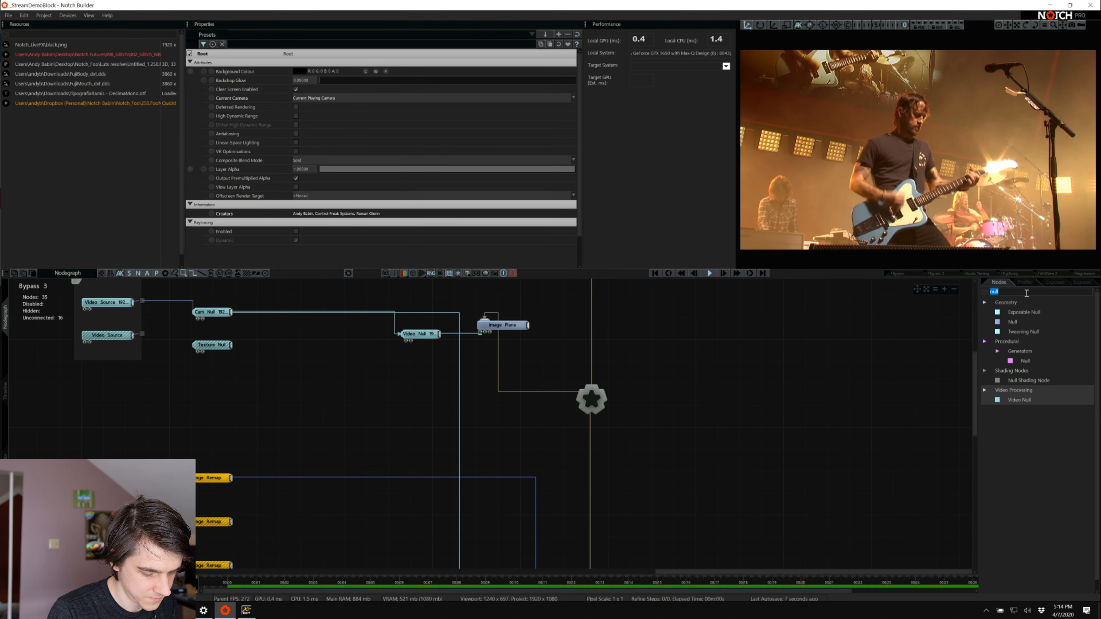
Add a Digital Chroma Glitch node, connect it to the Video Null and raise its Breakup Amount to about 0.995
type("chro")
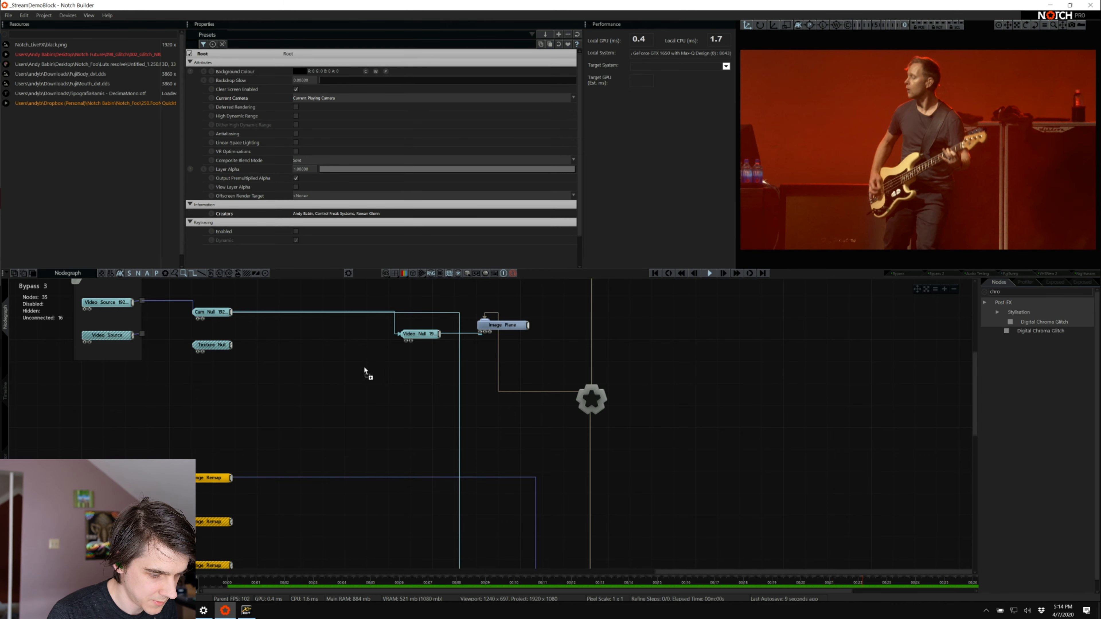
left_click_drag(364, 372, 427, 377)
left_click_drag(442, 339, 432, 385)
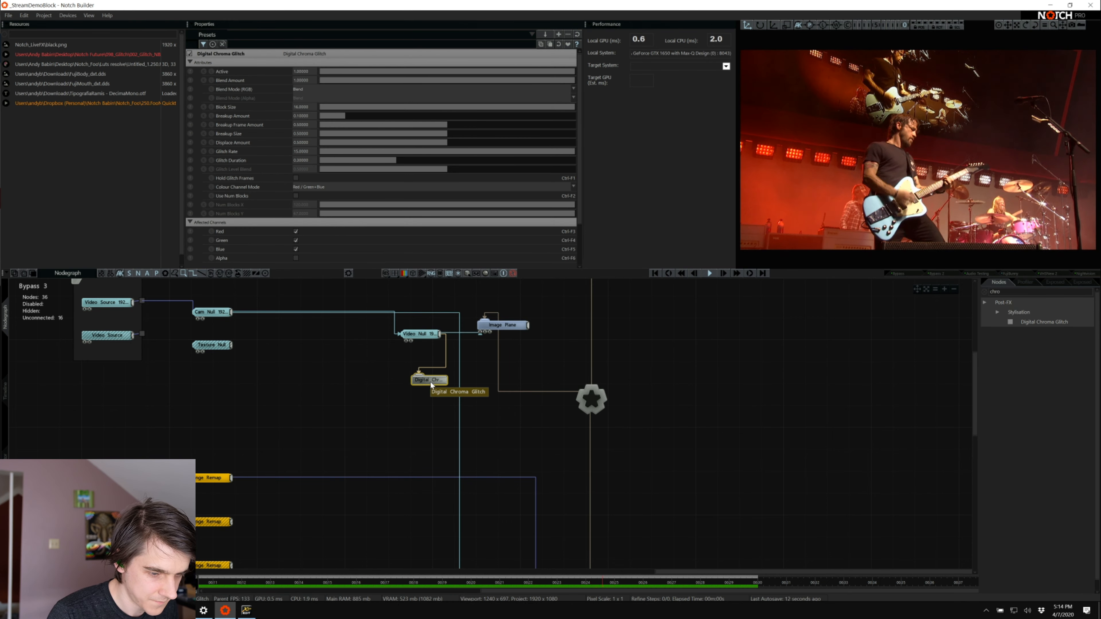
left_click_drag(364, 117, 575, 107)
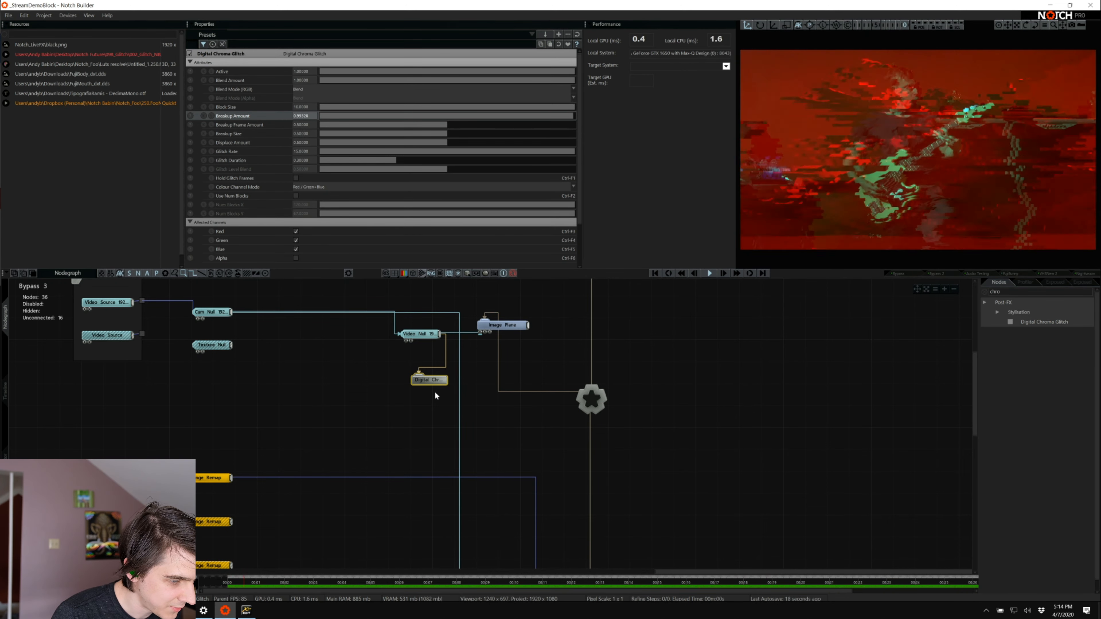
Connect the FX Param 2 Range Remap output to the Digital Chroma Glitch's Breakup Amount input
mouse_move(437, 387)
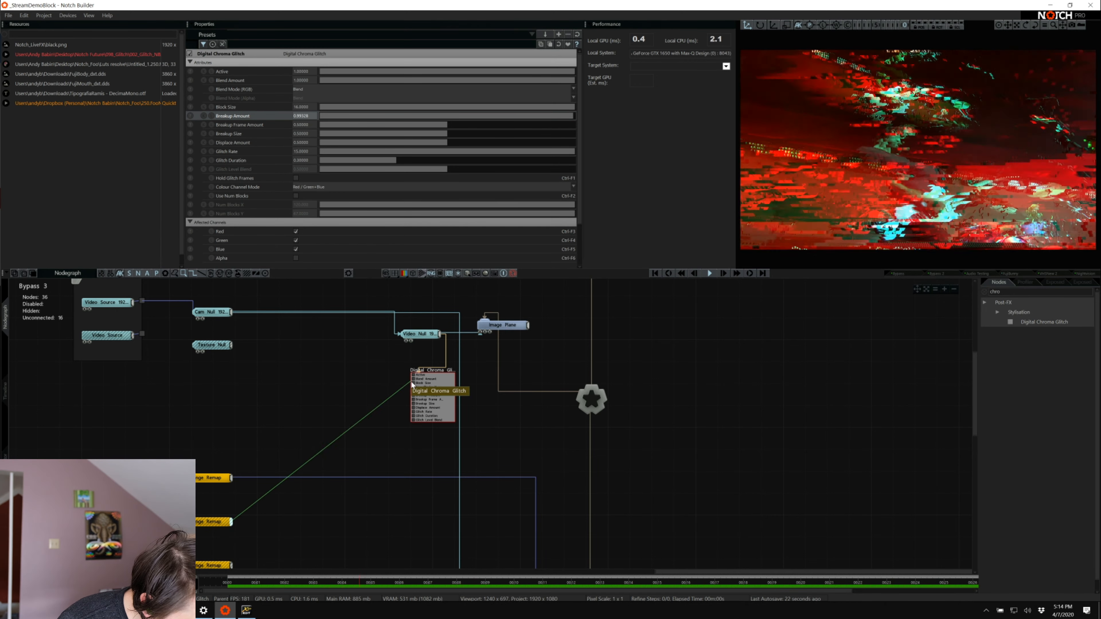
left_click_drag(413, 385, 415, 414)
left_click_drag(414, 410, 414, 395)
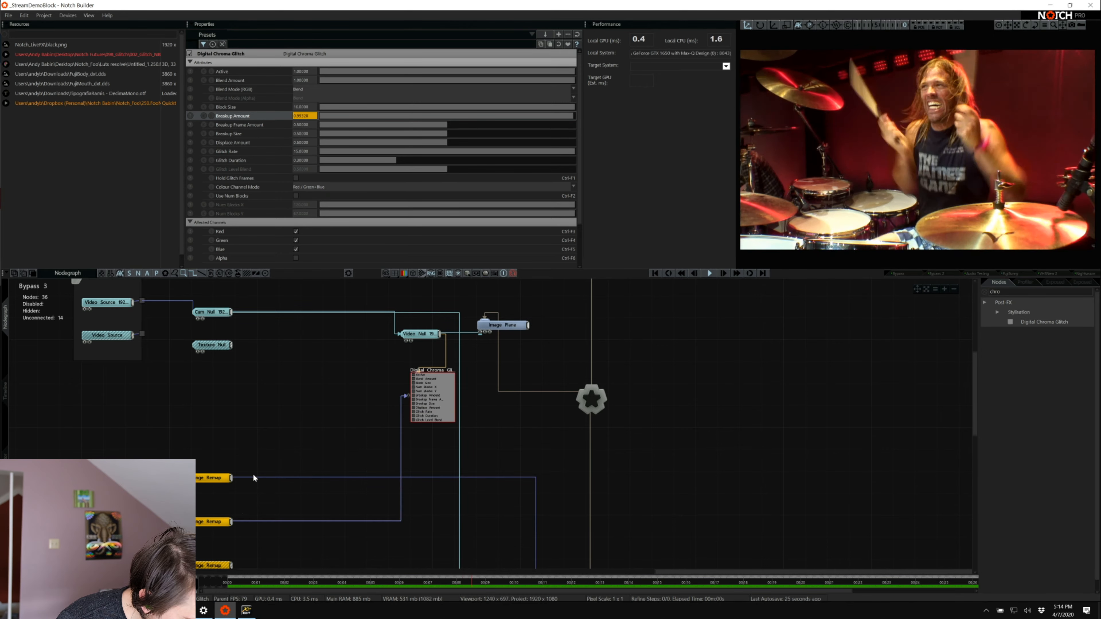
Inspect the FX Param 2 Range Remap and its Combiner, including Value 1's exposed property and Artnet settings
left_click(205, 522)
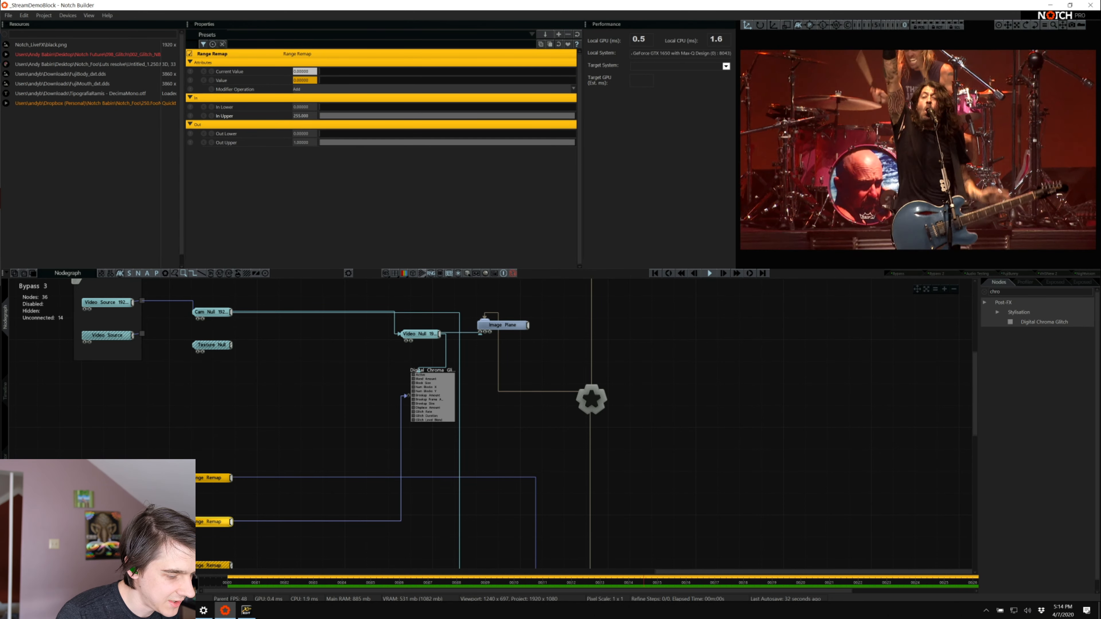
left_click(130, 522)
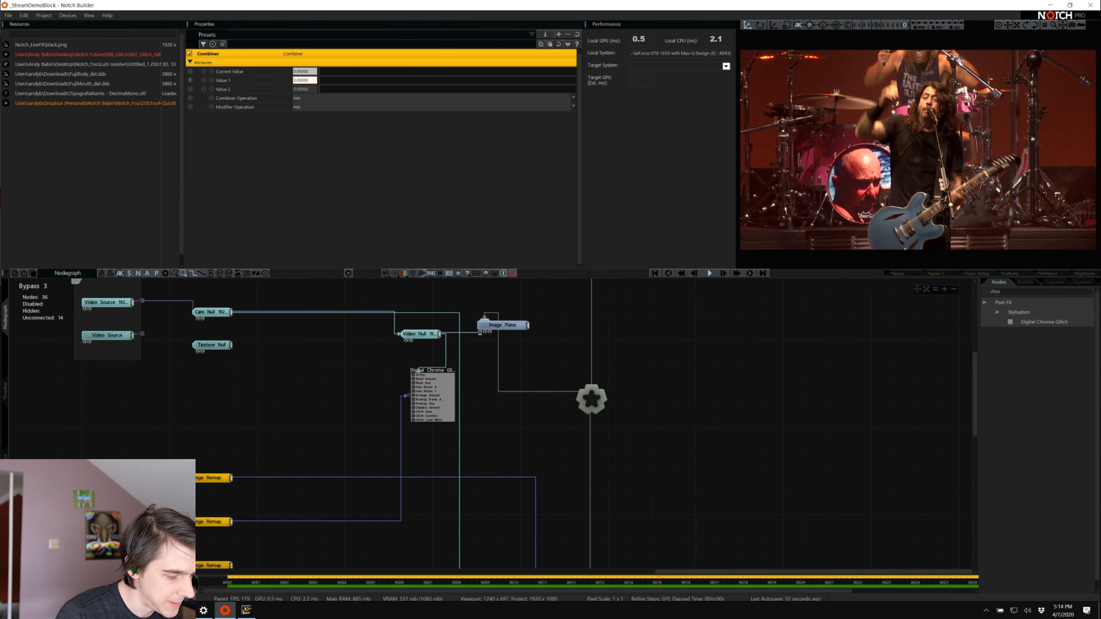
left_click(192, 80)
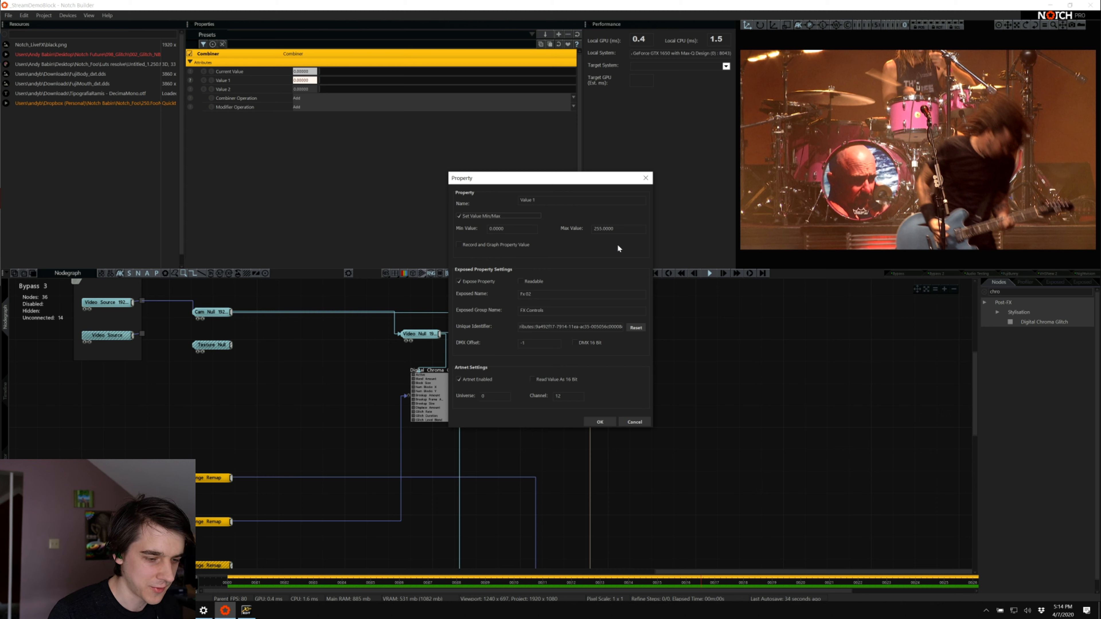
left_click(635, 421)
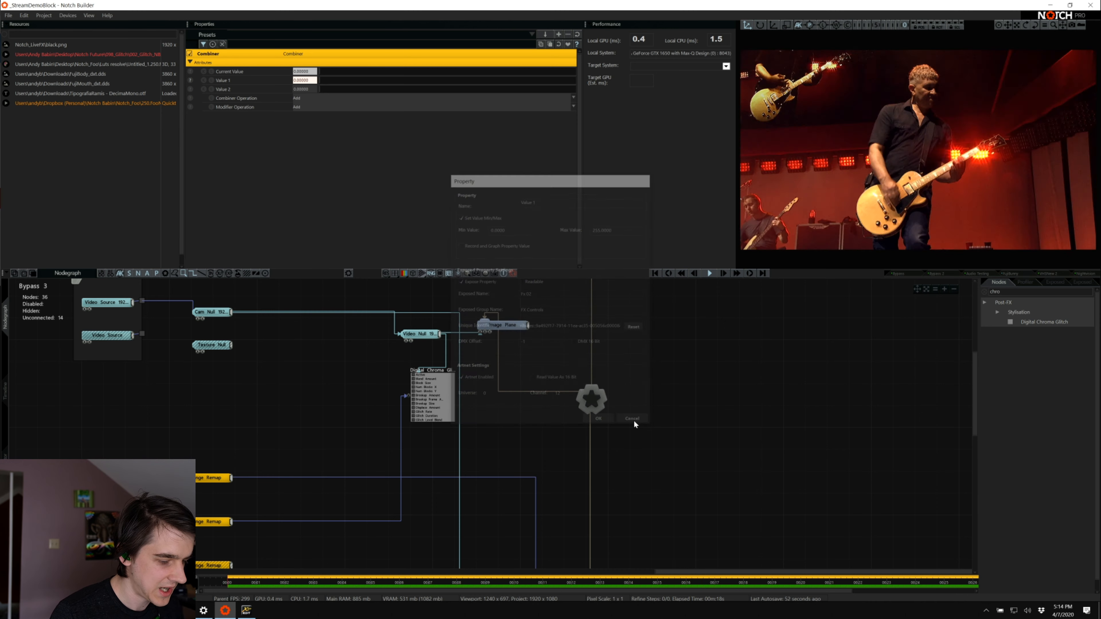
Check the FX Param 1 Clean Range Remap's in and out limits and trace how the FX Param rows connect
left_click(214, 478)
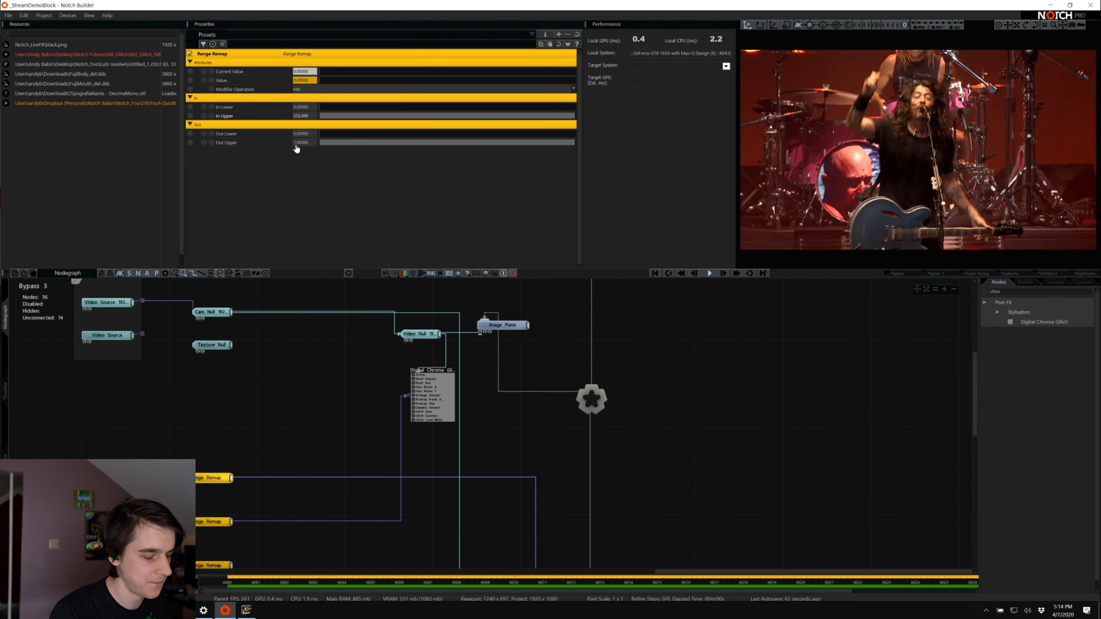
scroll(404, 391, "up", 2)
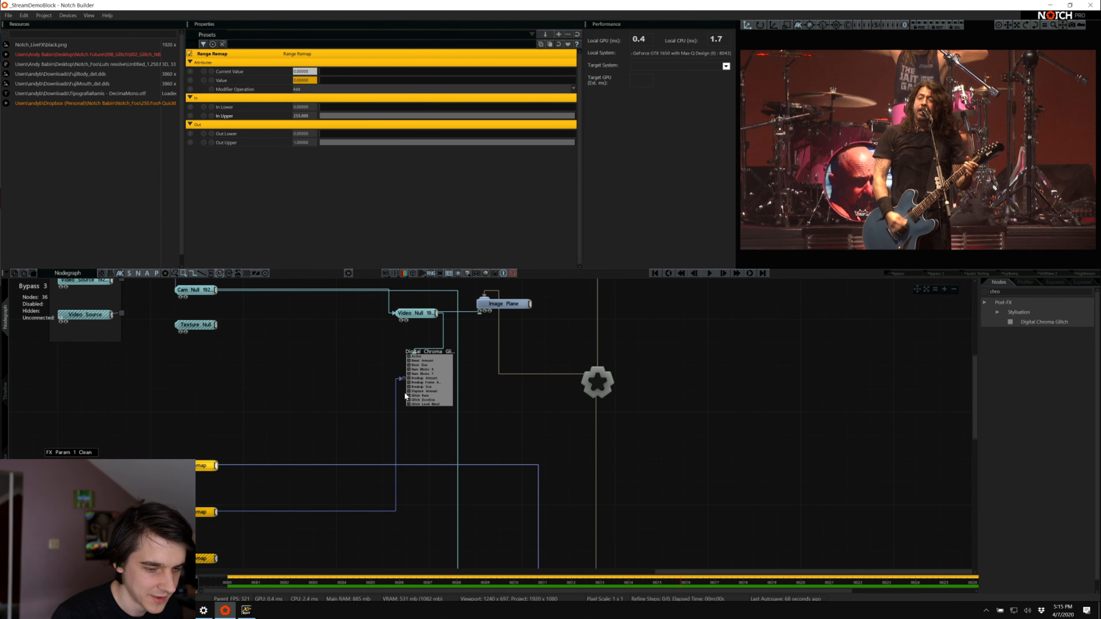
scroll(405, 393, "down", 1)
scroll(405, 394, "down", 1)
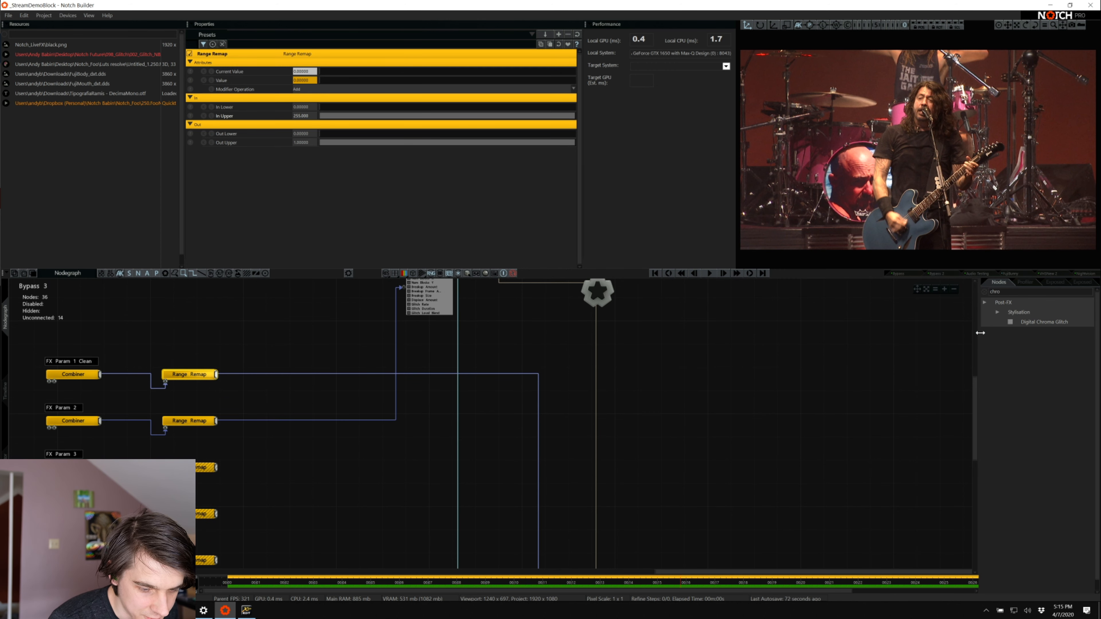
Widen the node library panel and clear its search filter to list all node categories
left_click_drag(981, 332, 909, 333)
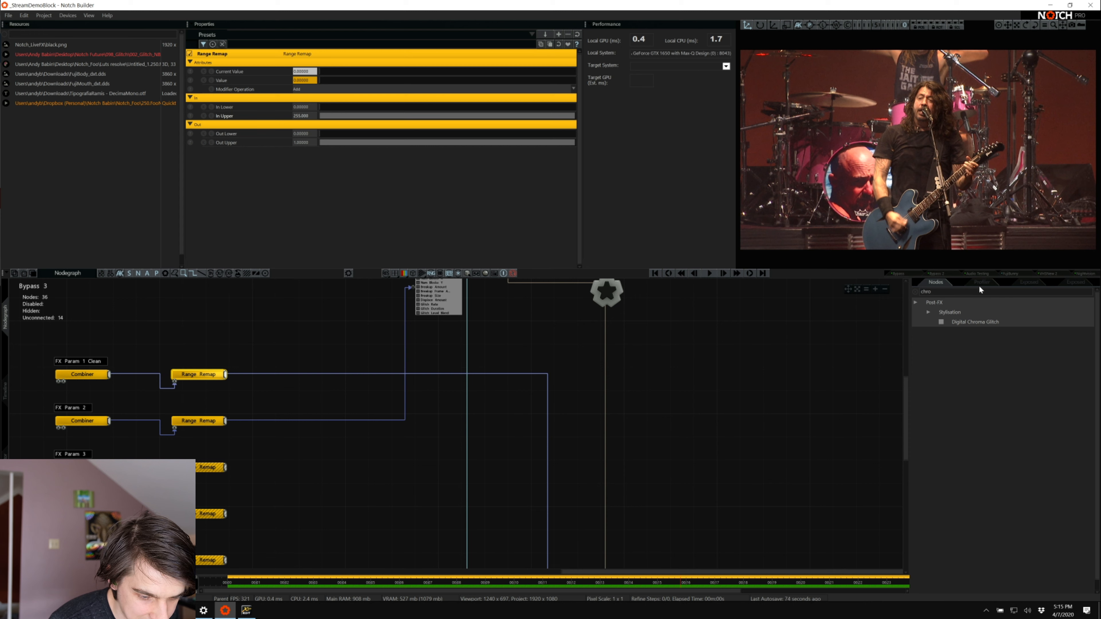
left_click(915, 292)
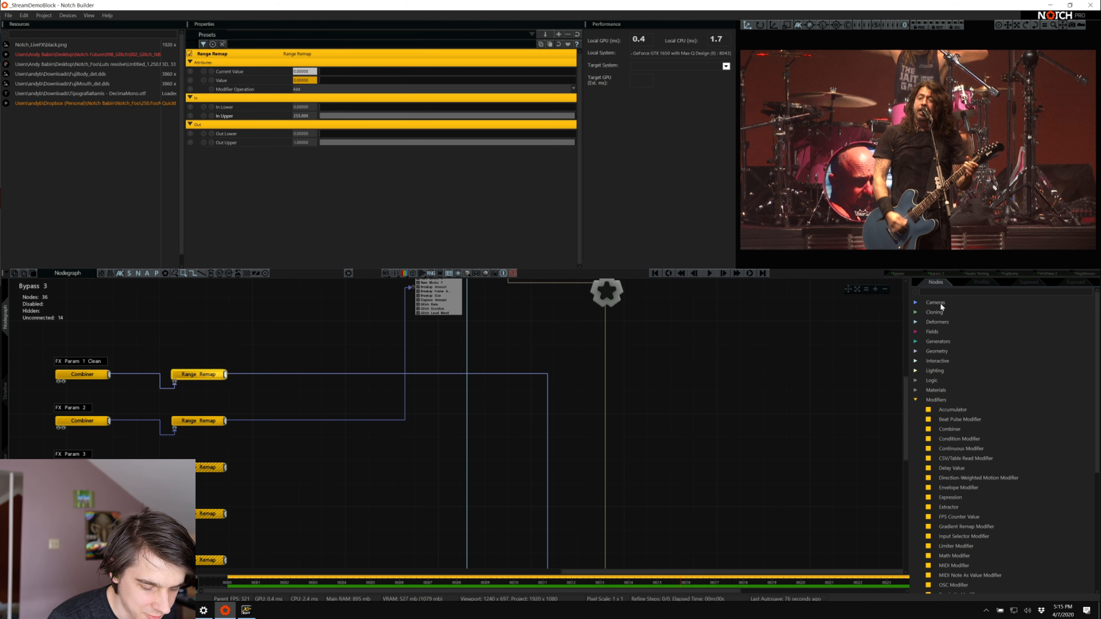
scroll(964, 441, "down", 3)
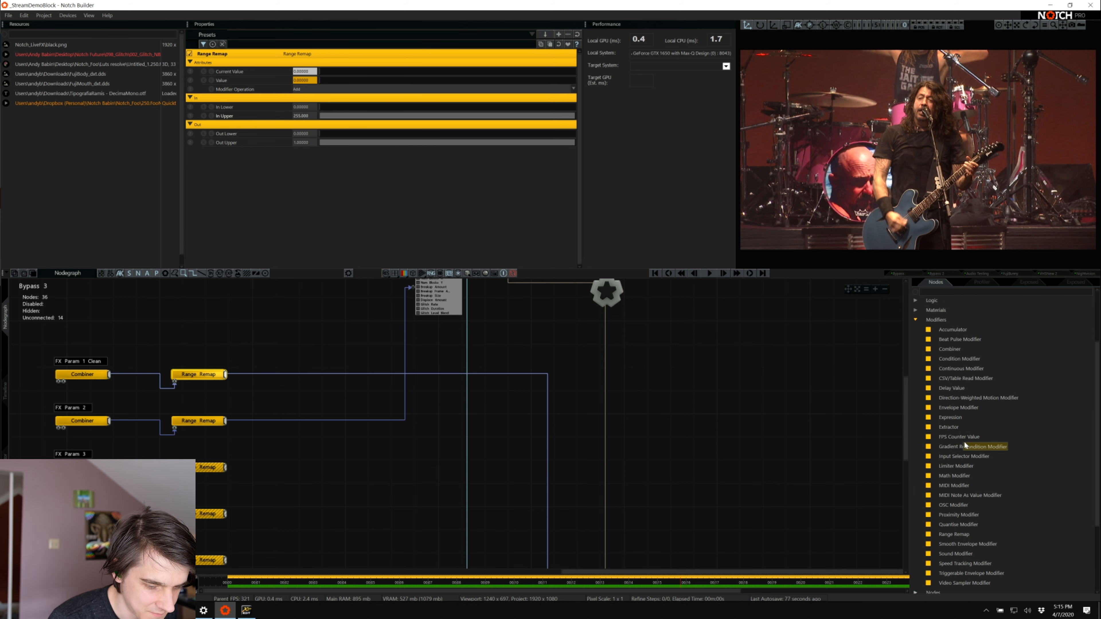
Enable profiling in the Profiler and widen its name column to read the render operation names
left_click(969, 281)
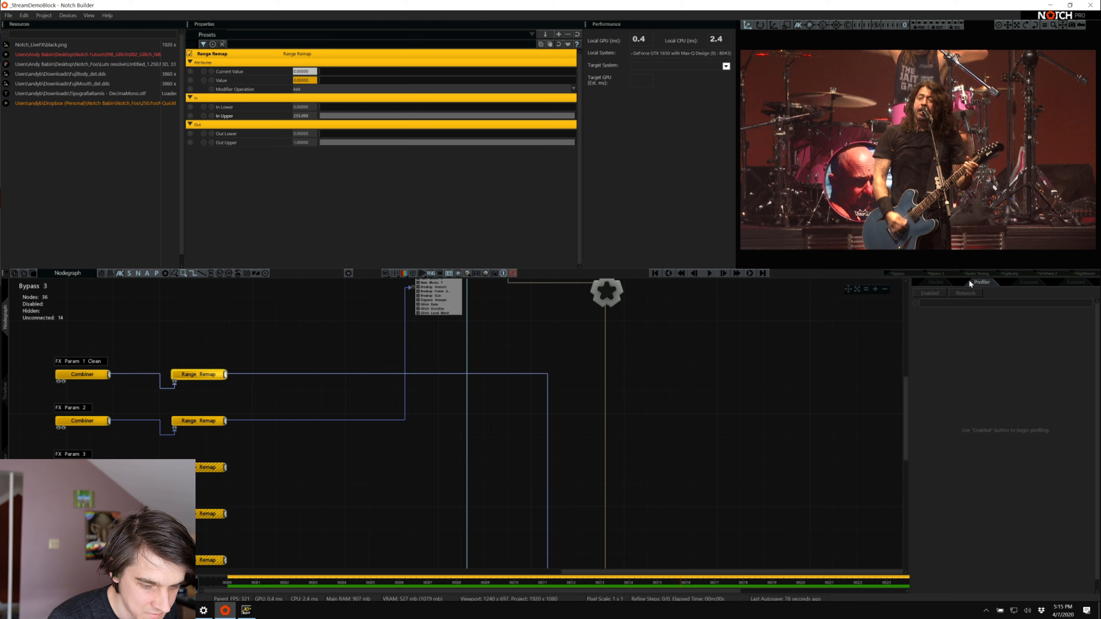
left_click(928, 293)
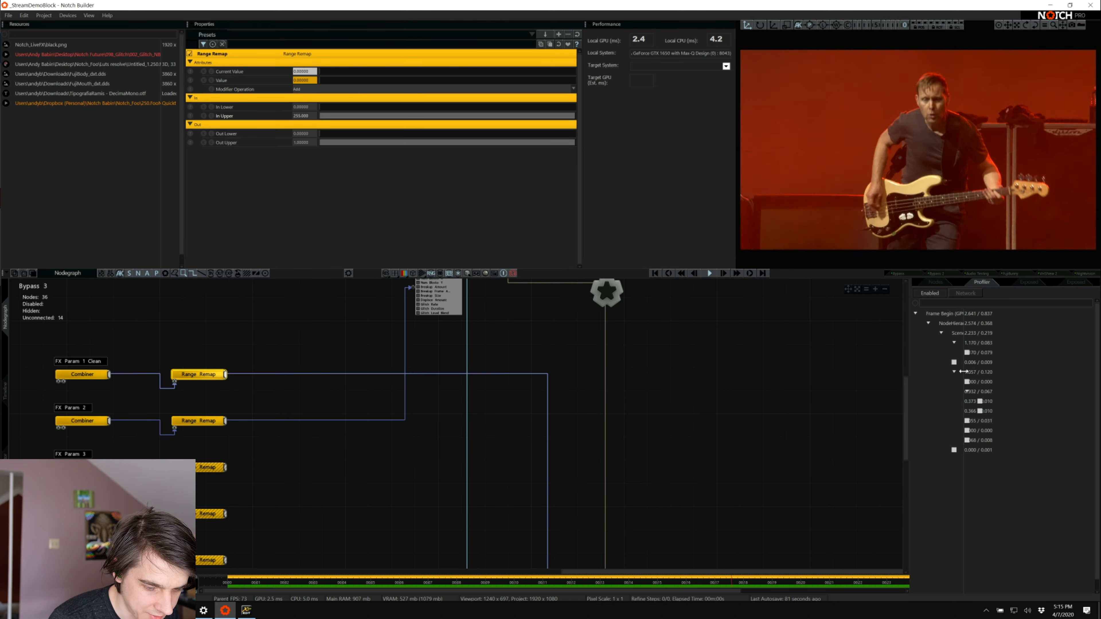
left_click_drag(963, 371, 1026, 370)
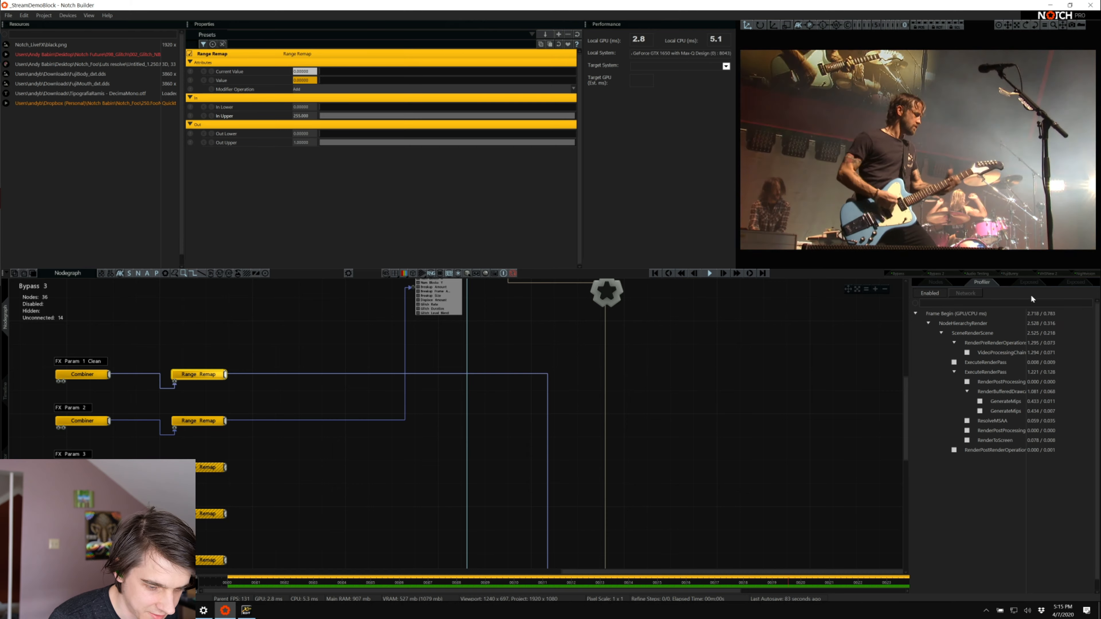
Compare the block's exposed property views and return to the one grouped into Downsample, FX Controls and Video Source
left_click(1032, 283)
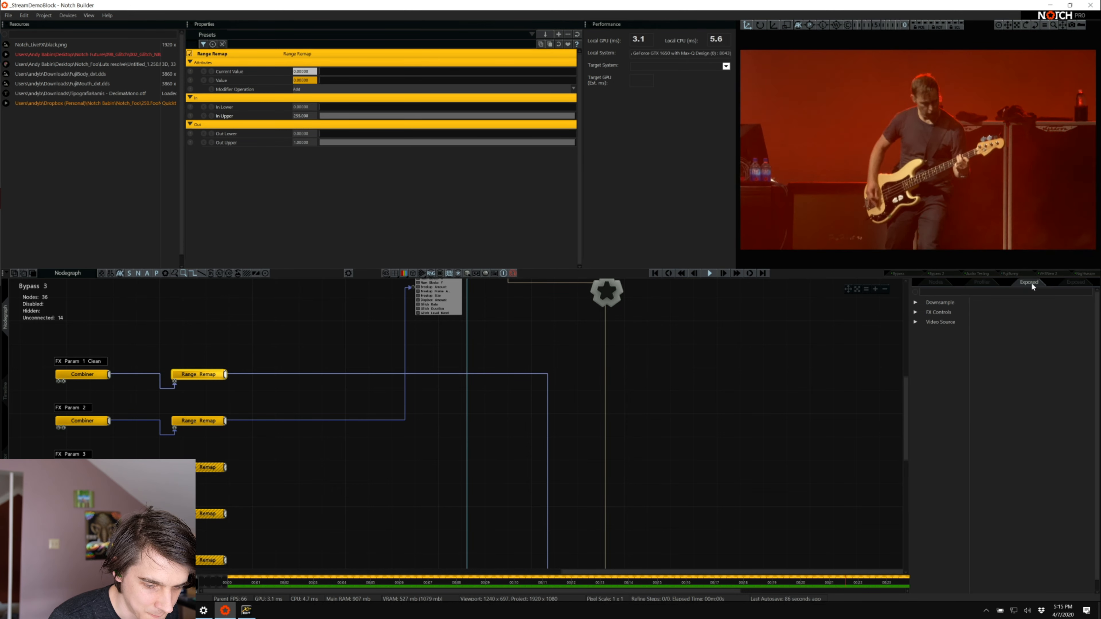
left_click(1076, 284)
left_click(1023, 281)
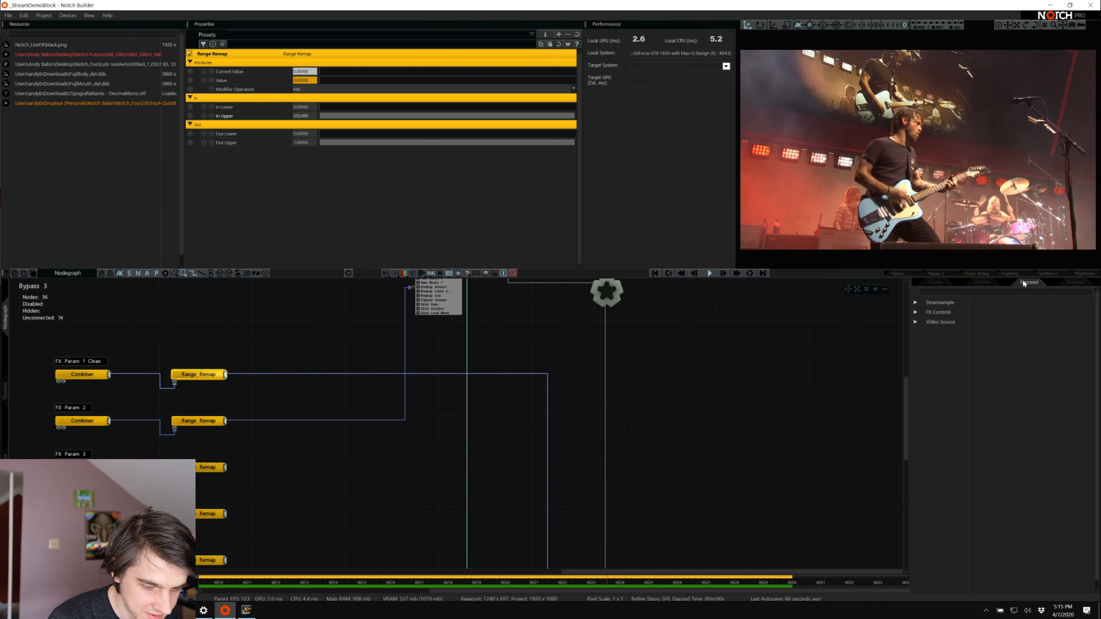
left_click(1071, 282)
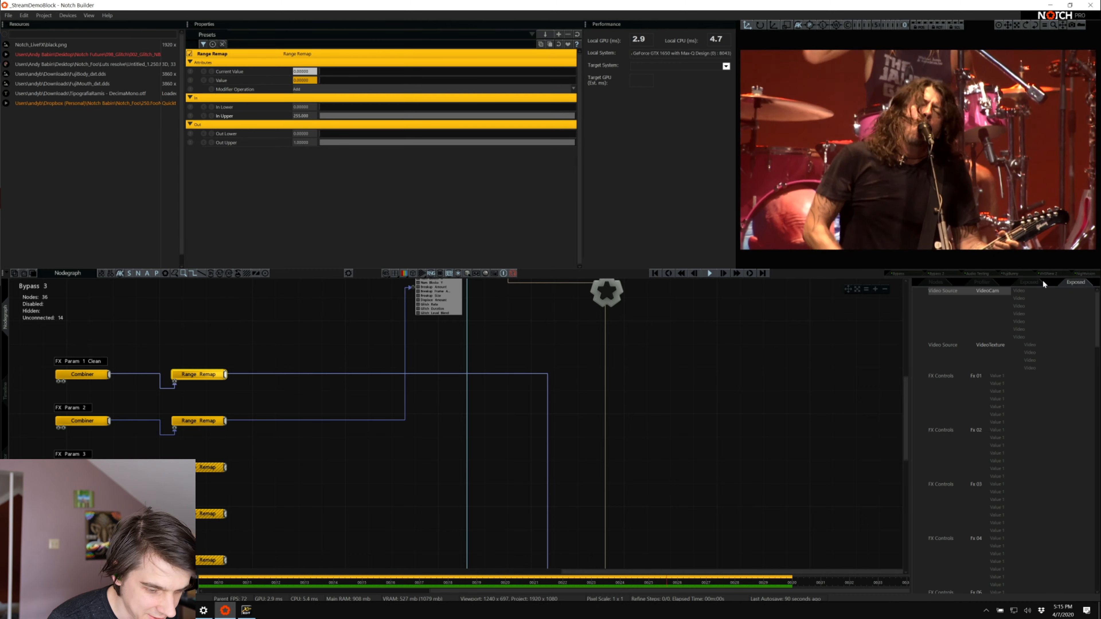
left_click(1042, 281)
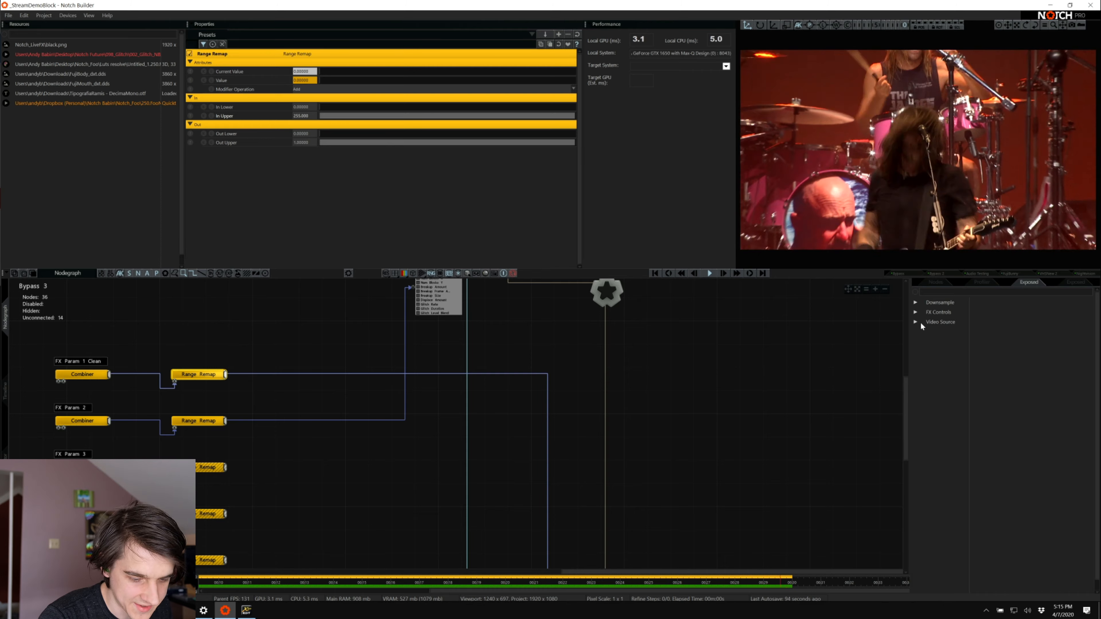
Expand the Downsample, FX Controls and Video Source groups and list the layers that share the exposed Iterations property
left_click(916, 302)
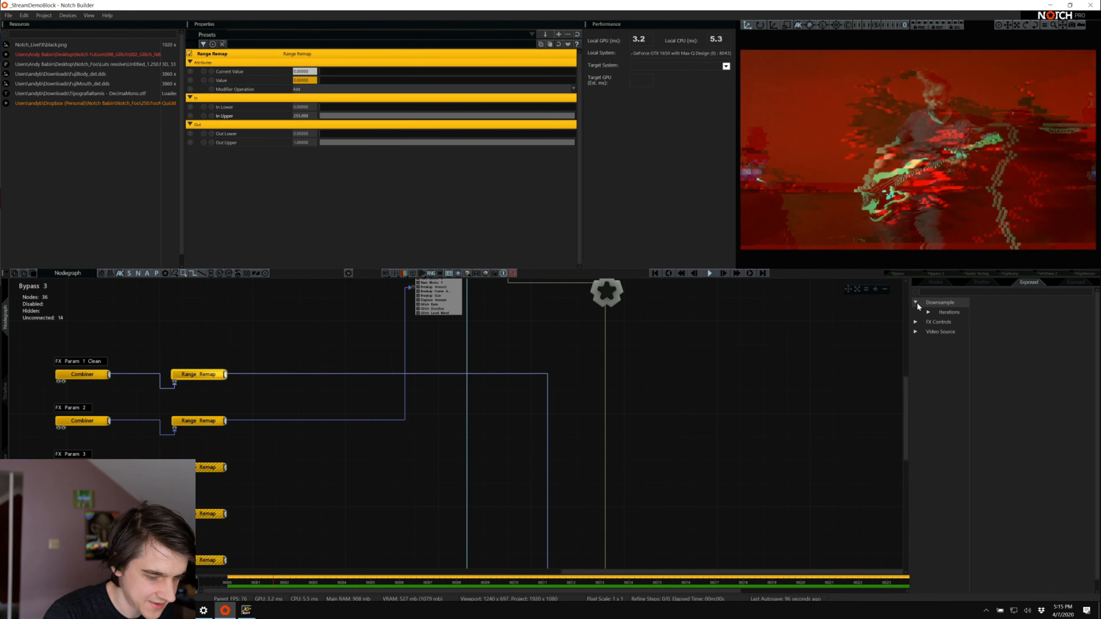
left_click(916, 322)
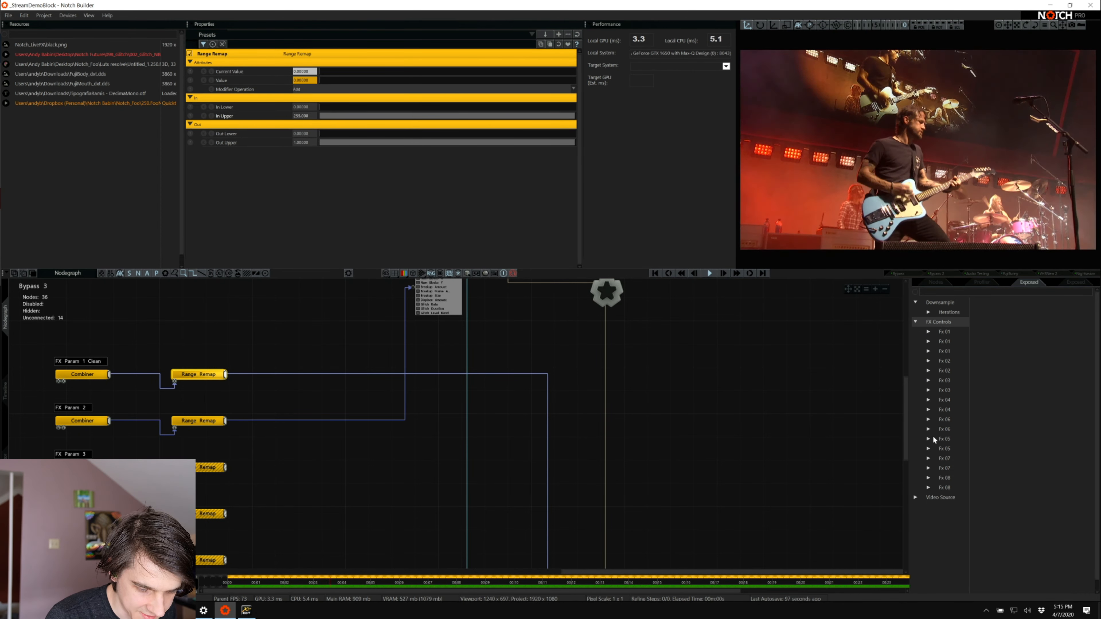
left_click(916, 497)
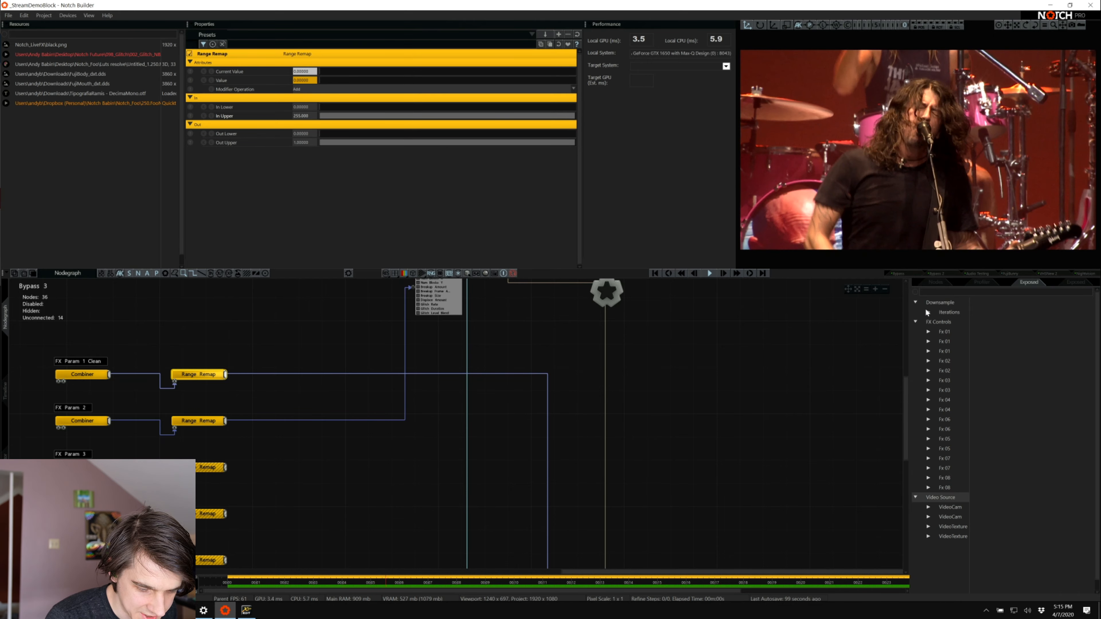
left_click(927, 310)
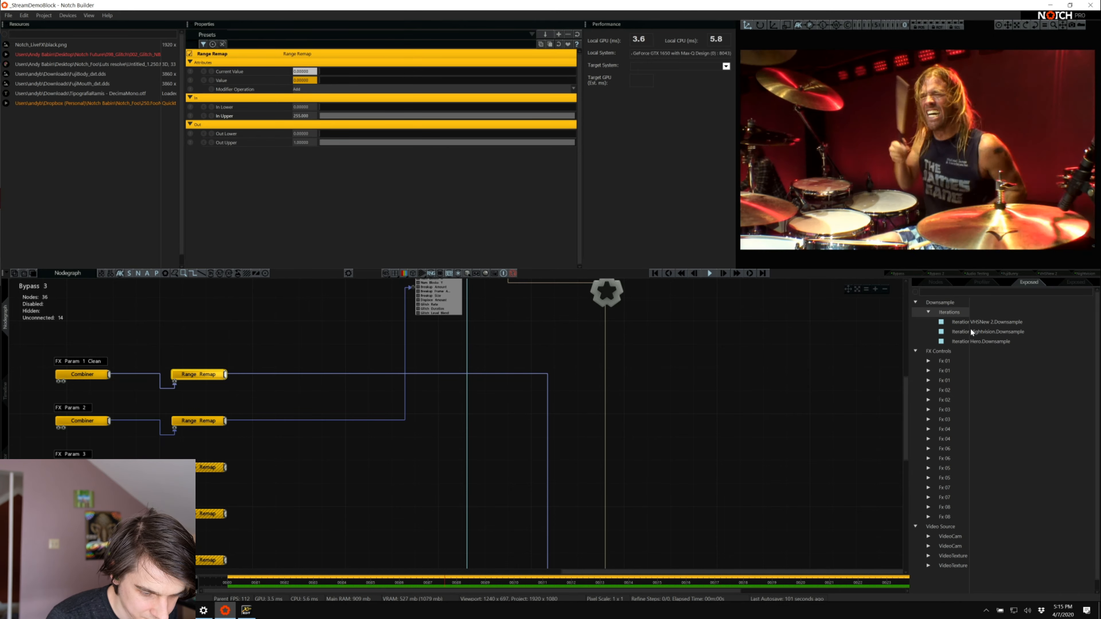
left_click(944, 360)
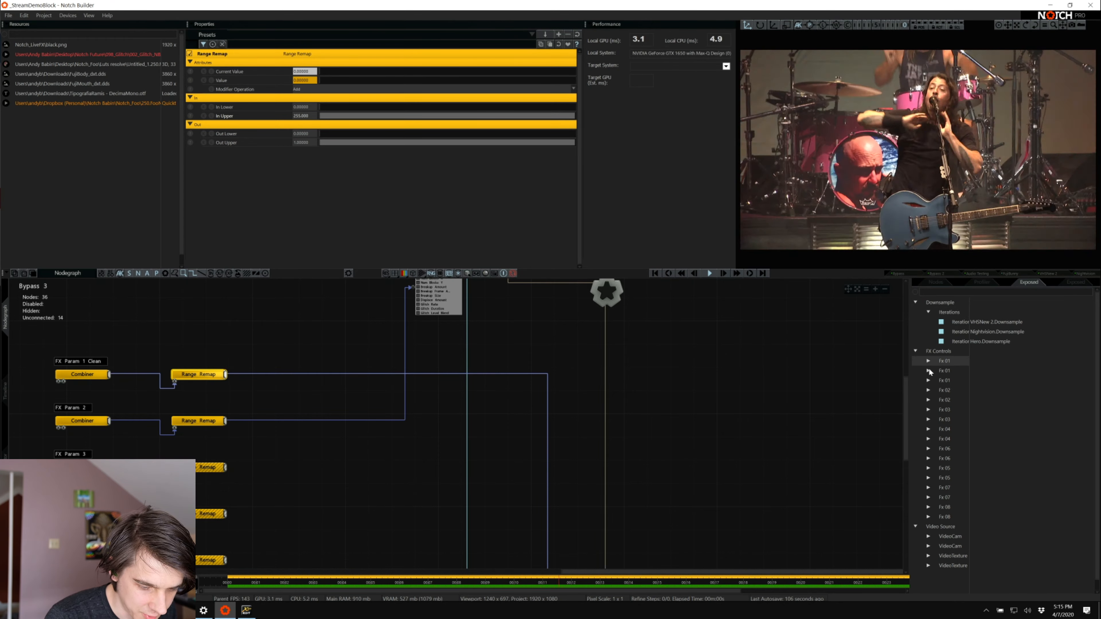
Expand the three Fx 01 groups and widen the name column to read the IDs of their Combiner values
left_click(928, 359)
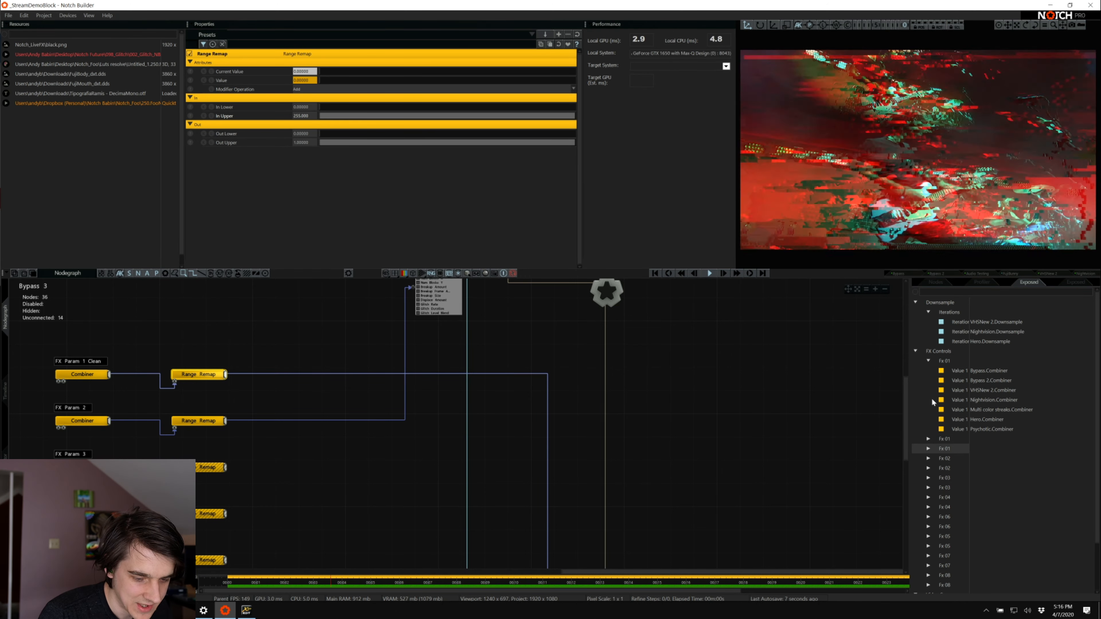
left_click(928, 438)
left_click(928, 458)
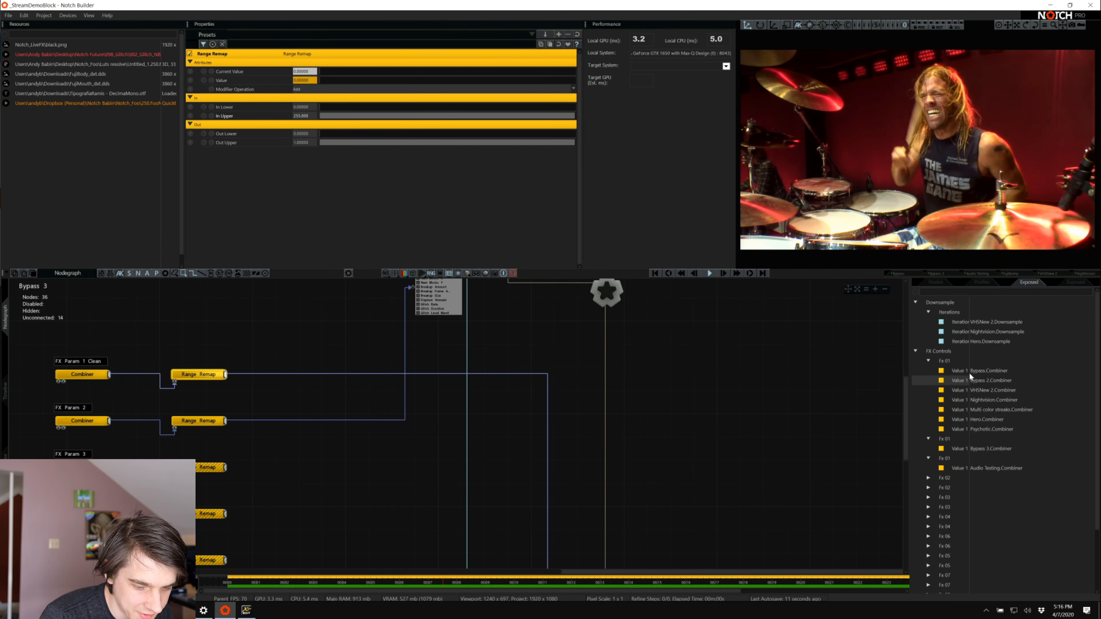
left_click_drag(969, 375, 1002, 379)
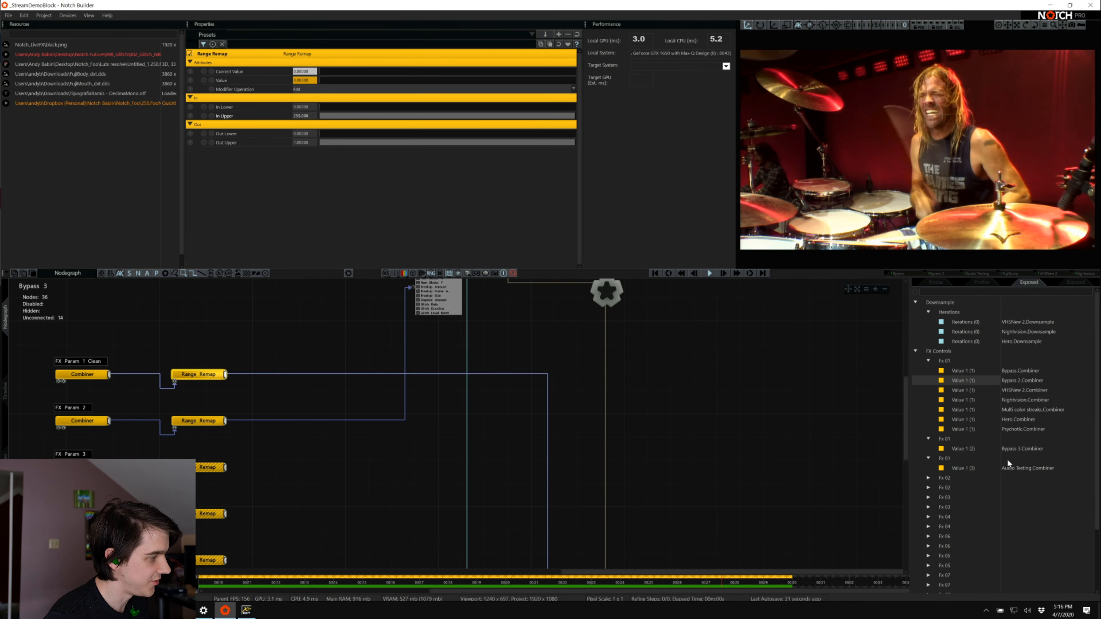
Merge the Bypass 3 and Audio Testing Combiner values into the first Fx 01 group and collapse it
left_click(961, 449)
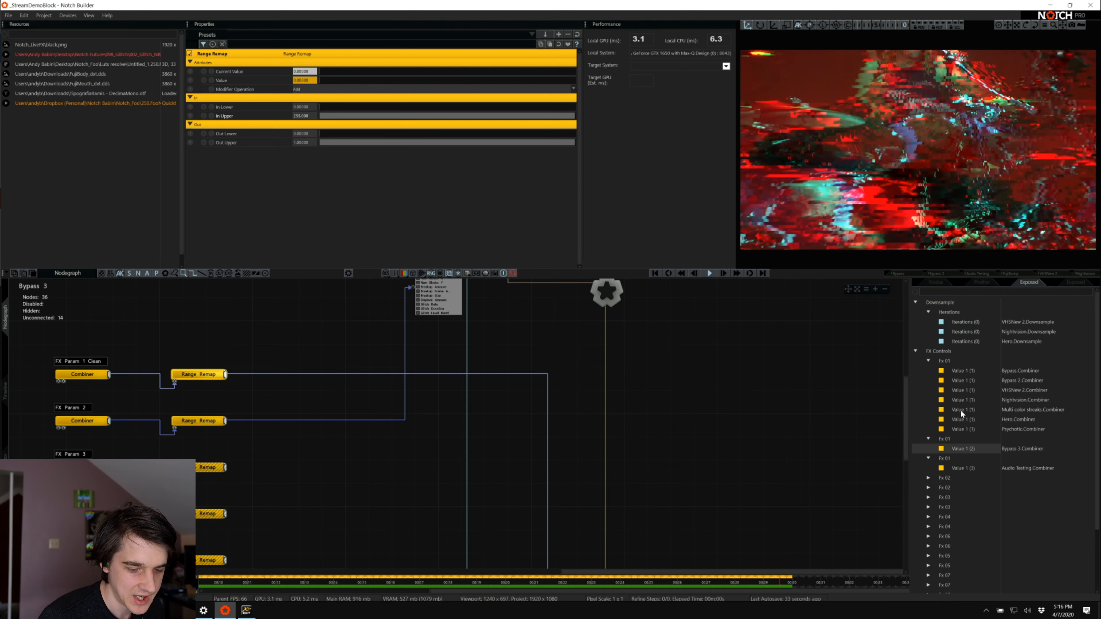
left_click(962, 378)
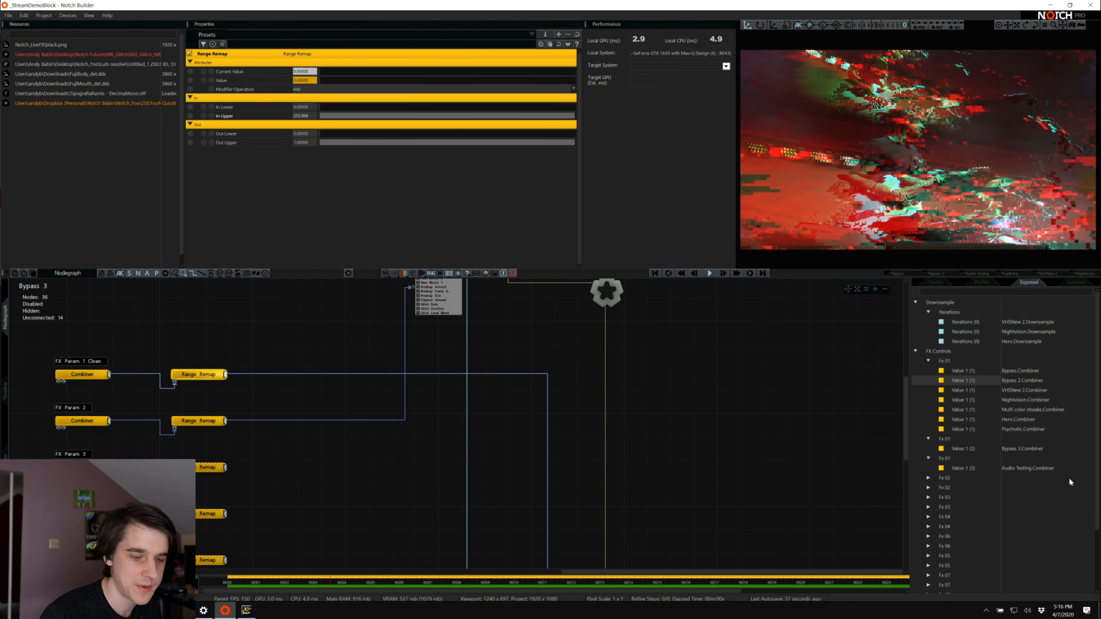
left_click(964, 450)
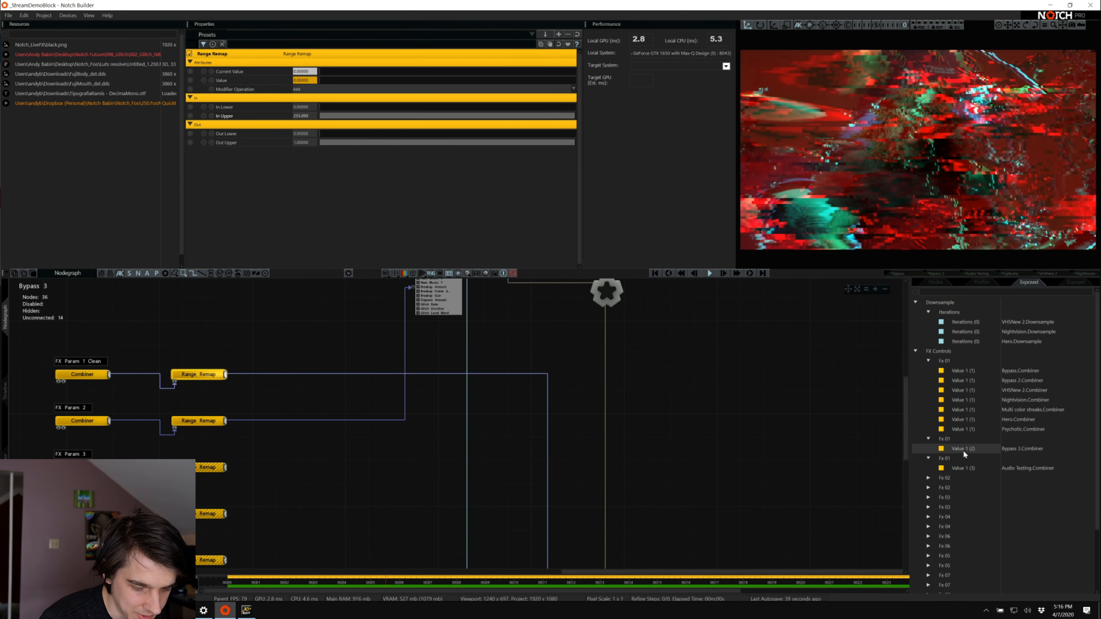
mouse_move(963, 450)
left_mouse_down()
mouse_move(963, 412)
mouse_move(958, 429)
left_mouse_up()
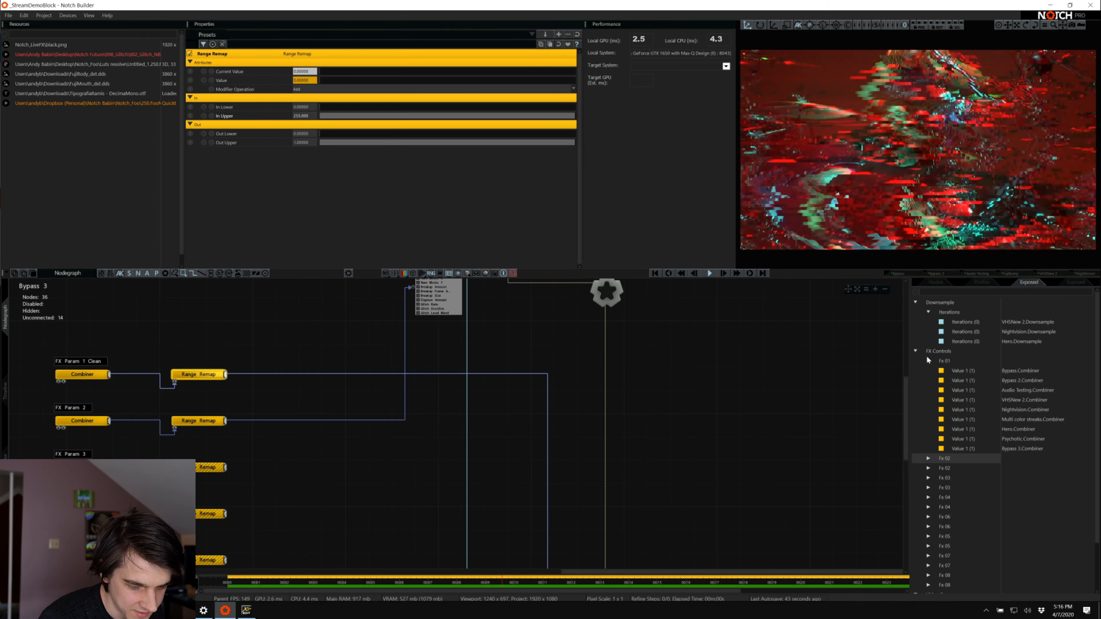
left_click(928, 361)
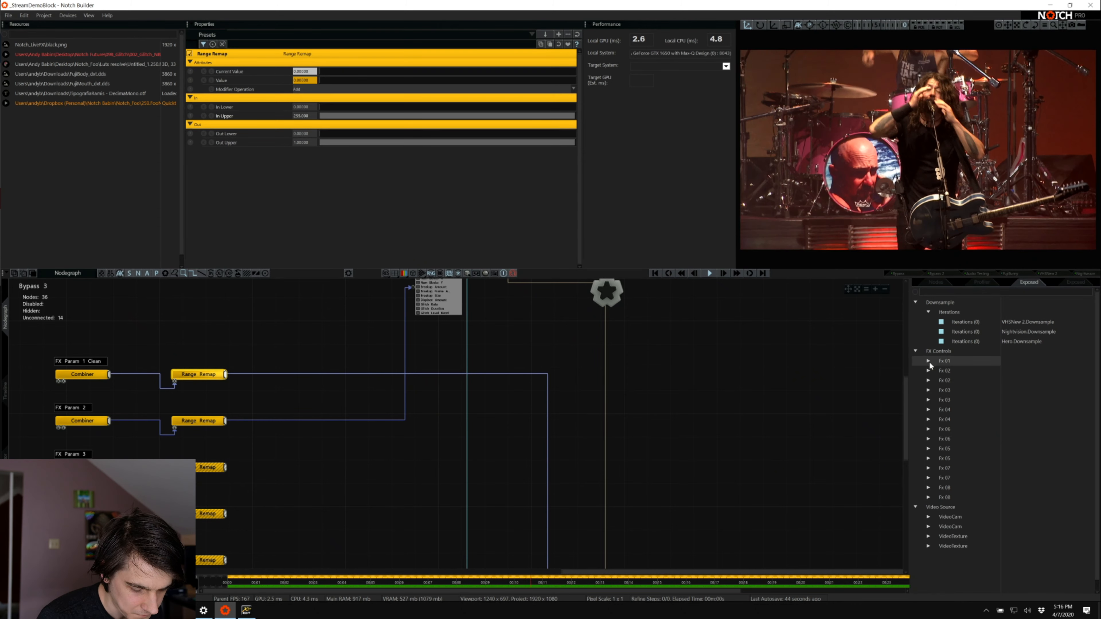
Merge the separate Bypass 3 Combiner values into the shared Fx 02 and Fx 03 groups and collapse both
left_click(928, 381)
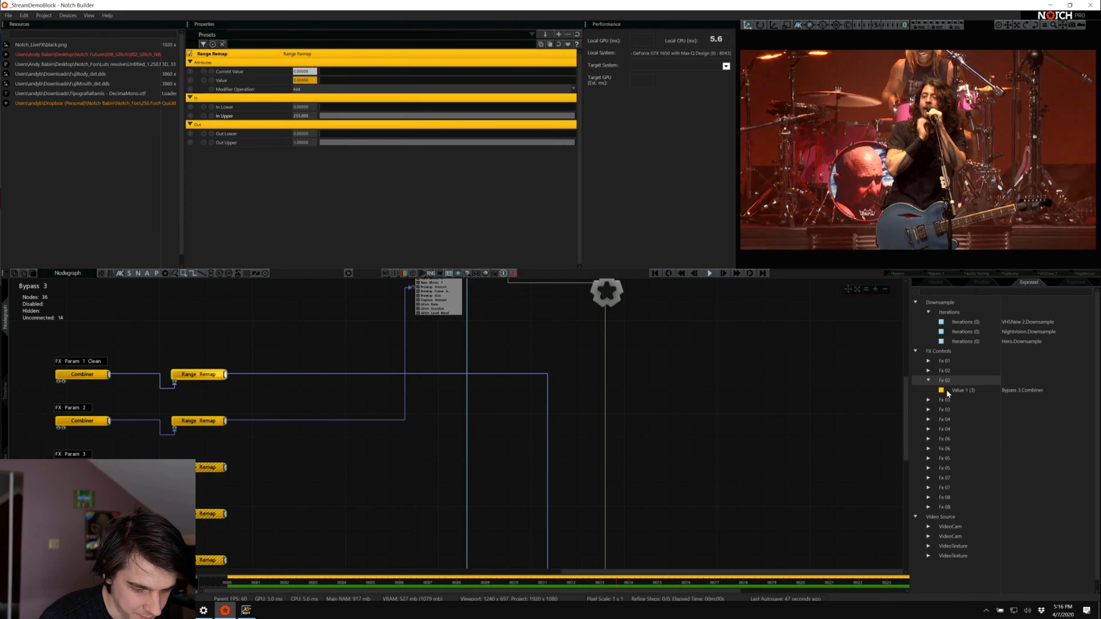
left_click_drag(946, 392, 942, 373)
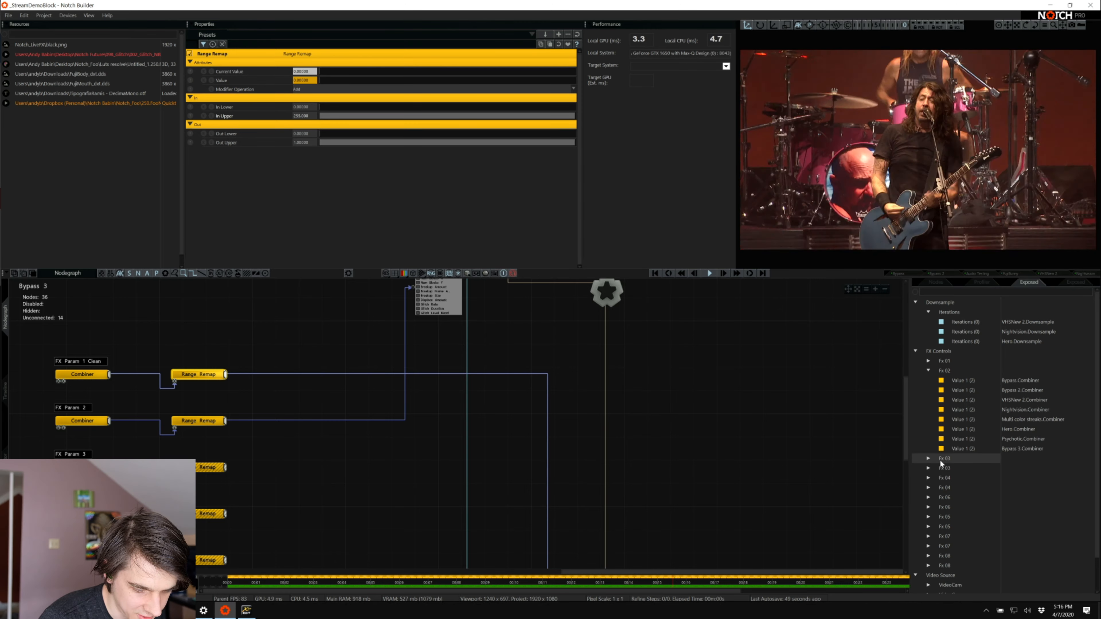
left_click(927, 466)
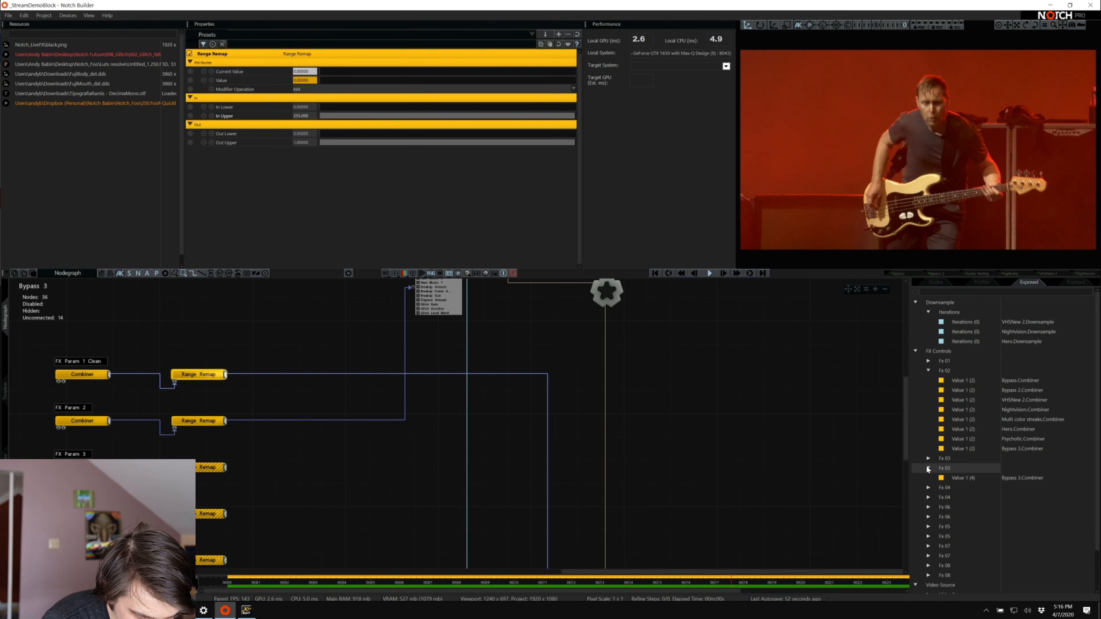
left_click_drag(960, 480, 945, 459)
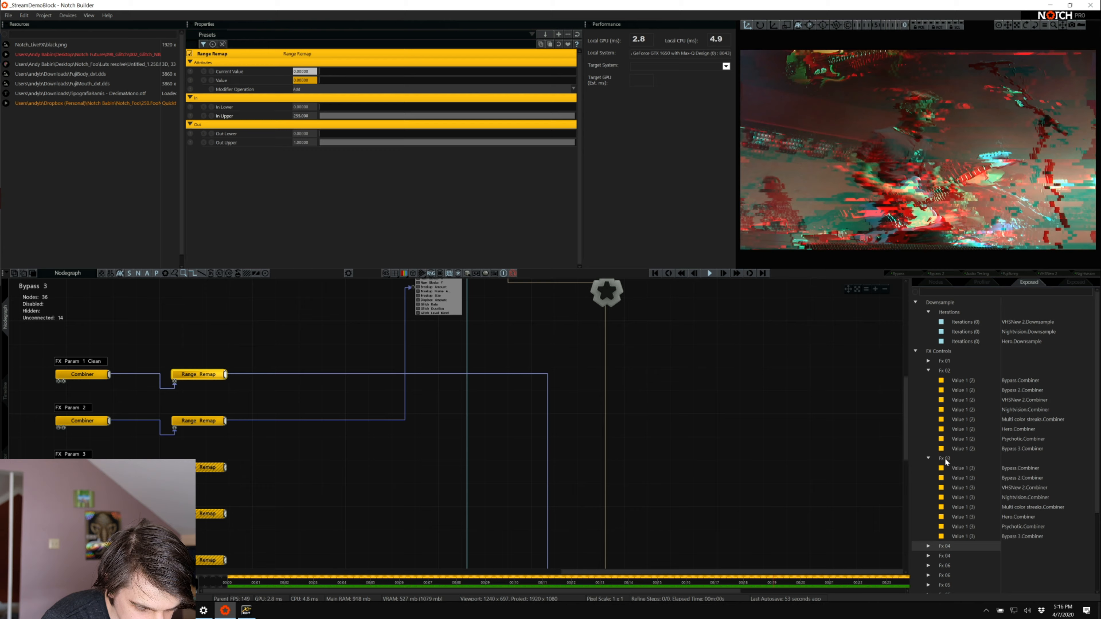
left_click(928, 458)
left_click(928, 370)
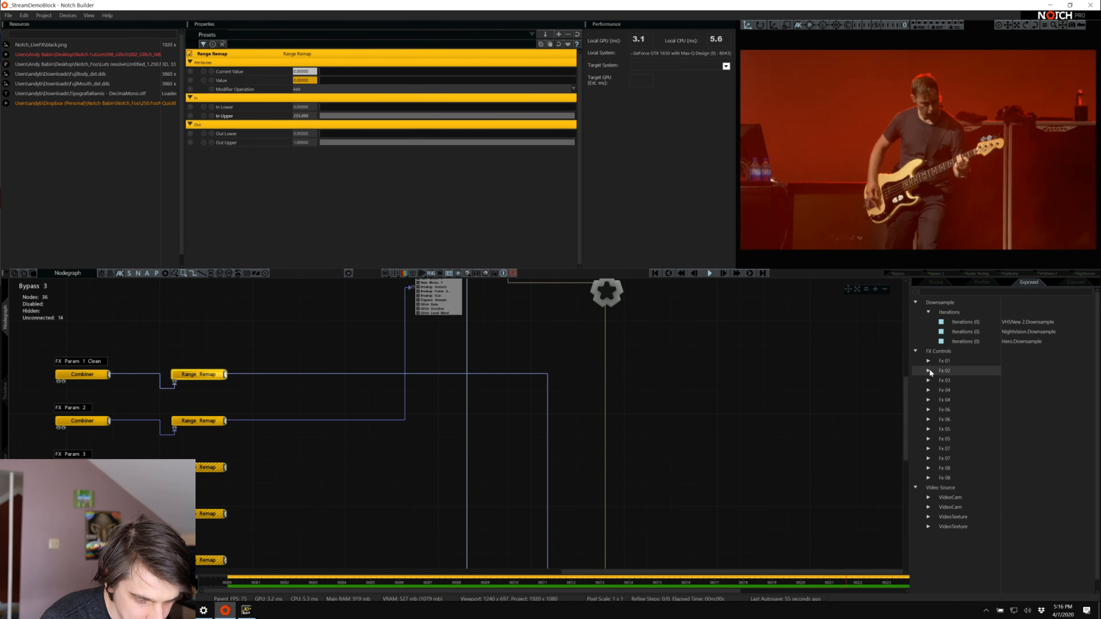
left_click(929, 381)
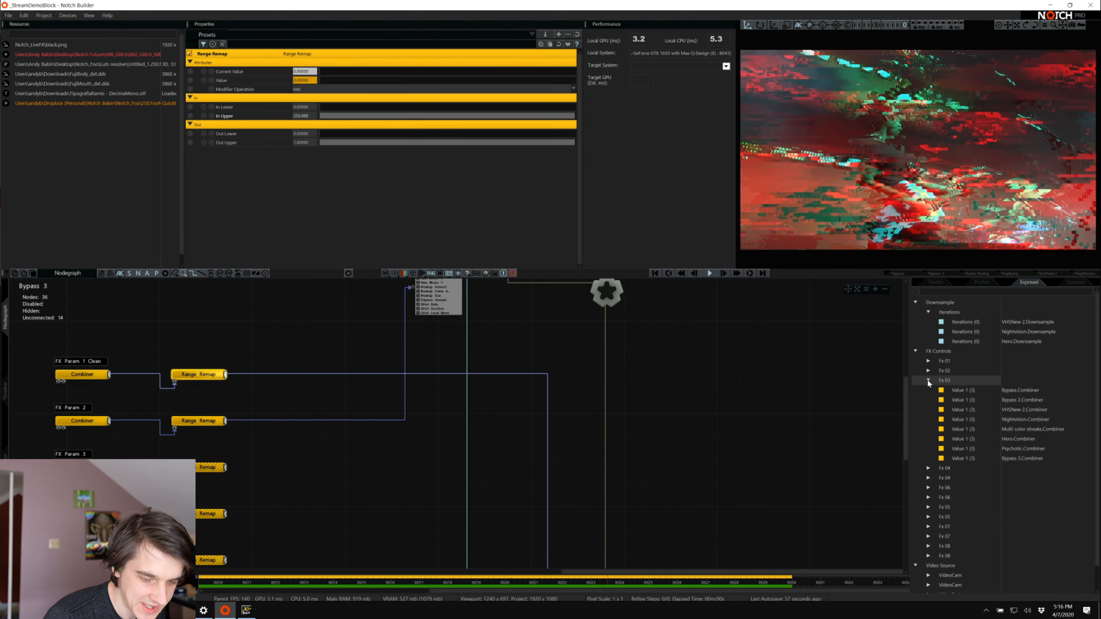
left_click(927, 380)
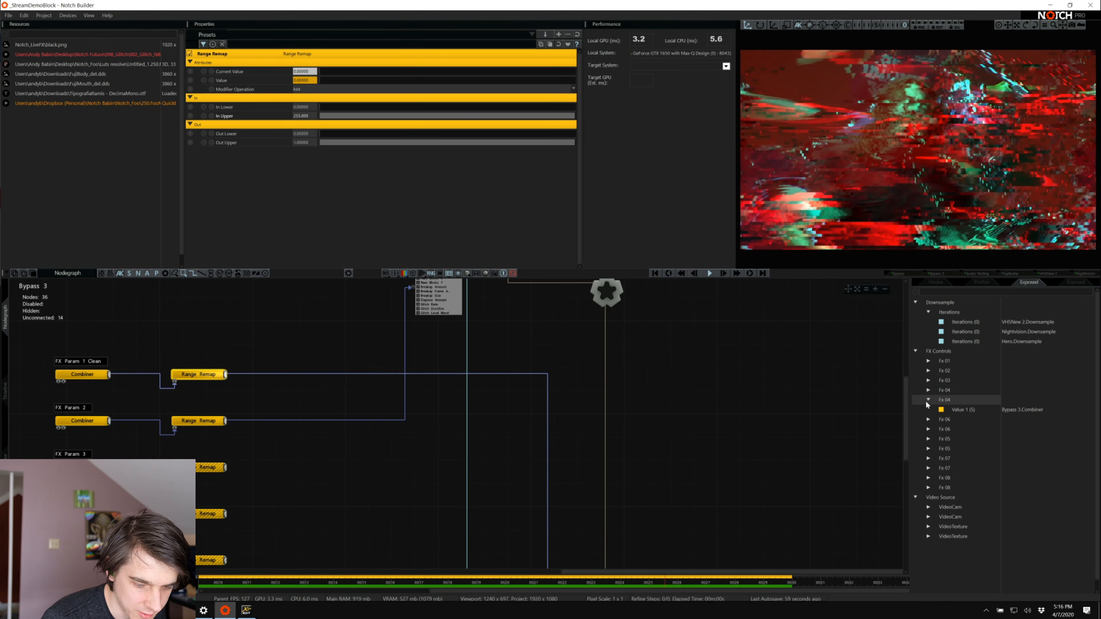
Merge the separate Bypass 3 Combiner values into the shared Fx 04 and Fx 06 groups and collapse both
left_click(945, 390)
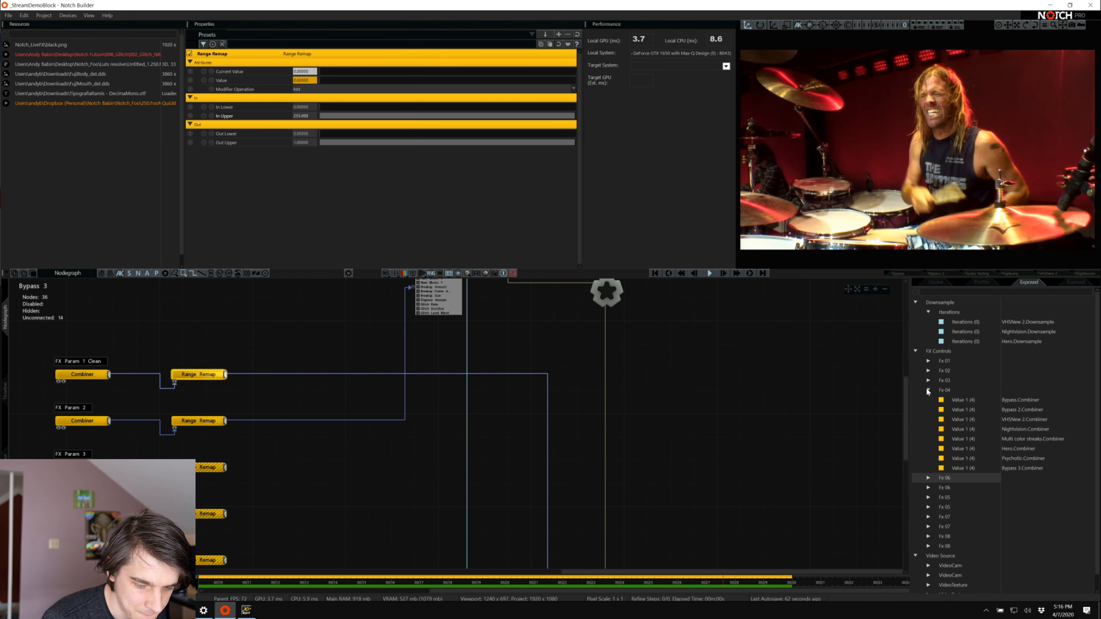
left_click(928, 390)
left_click(928, 399)
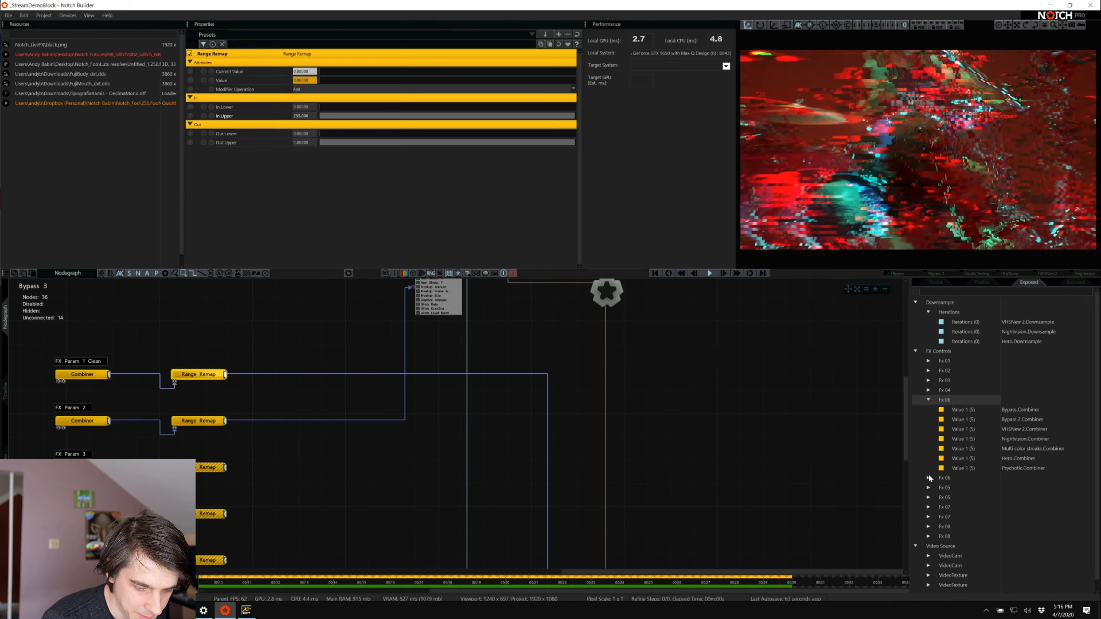
left_click(928, 477)
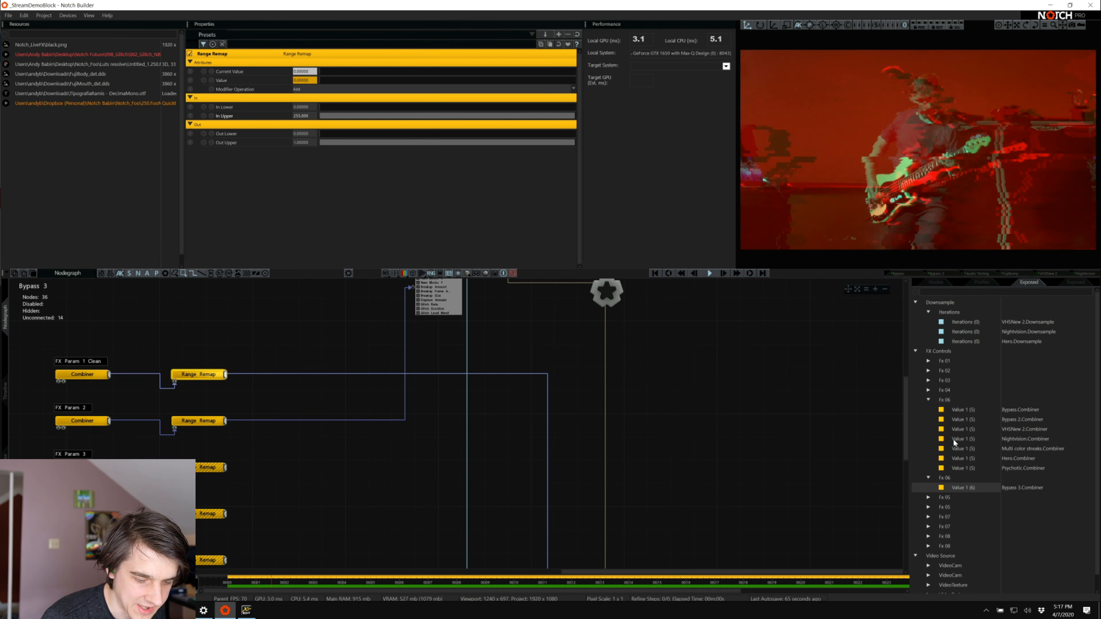
left_click(929, 399)
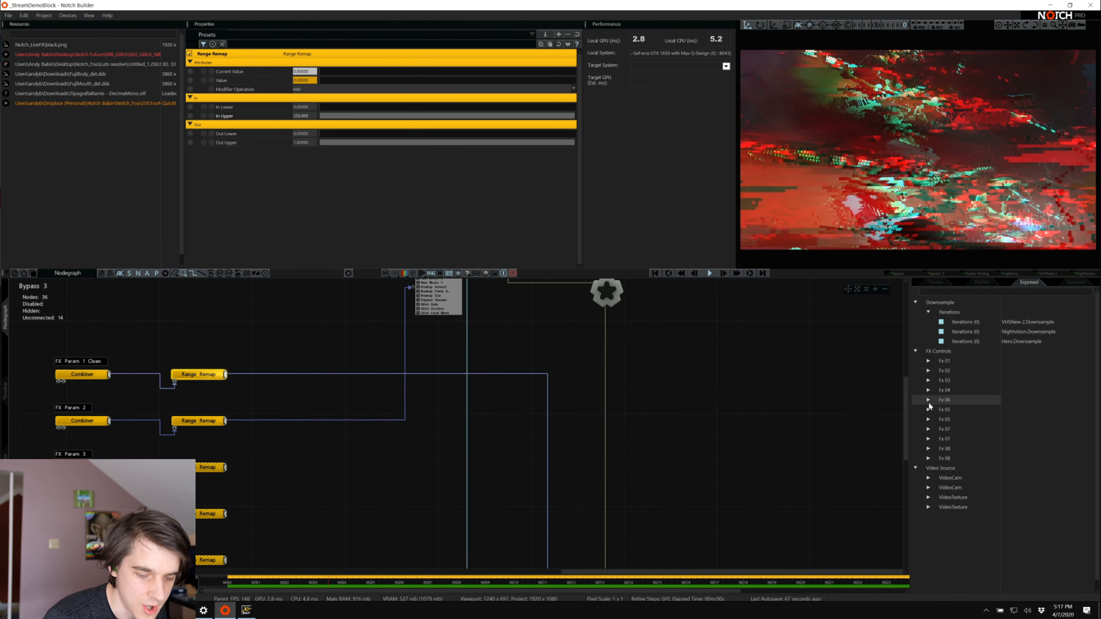
Merge the separate Bypass 3 Combiner values into the shared Fx 05 and Fx 07 groups and collapse both
left_click(928, 410)
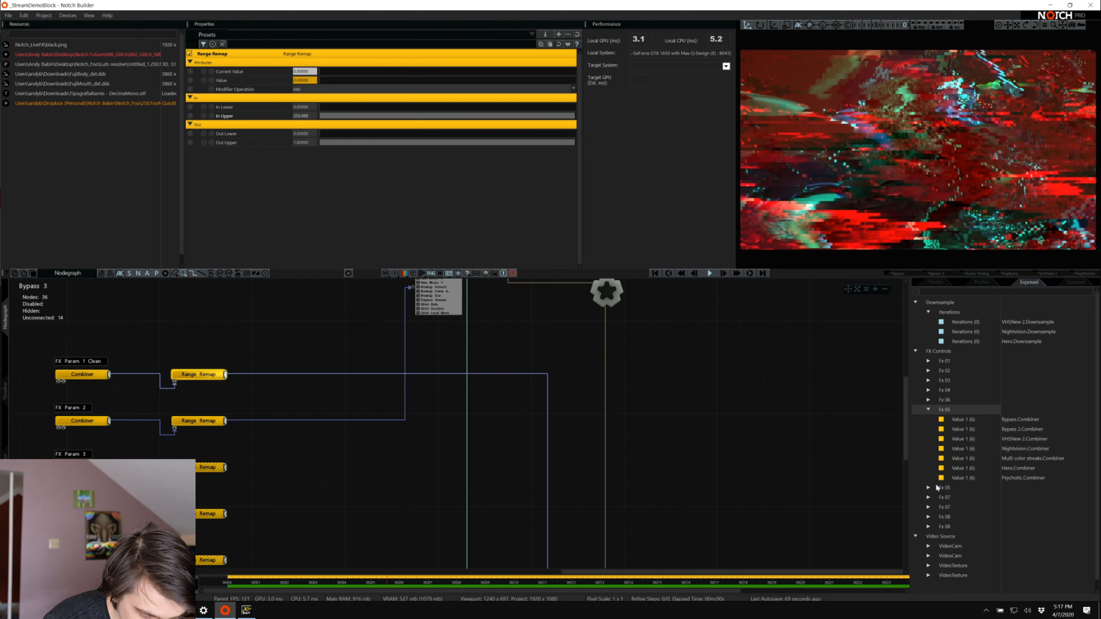
left_click(927, 487)
left_click_drag(961, 497, 947, 410)
left_click(928, 410)
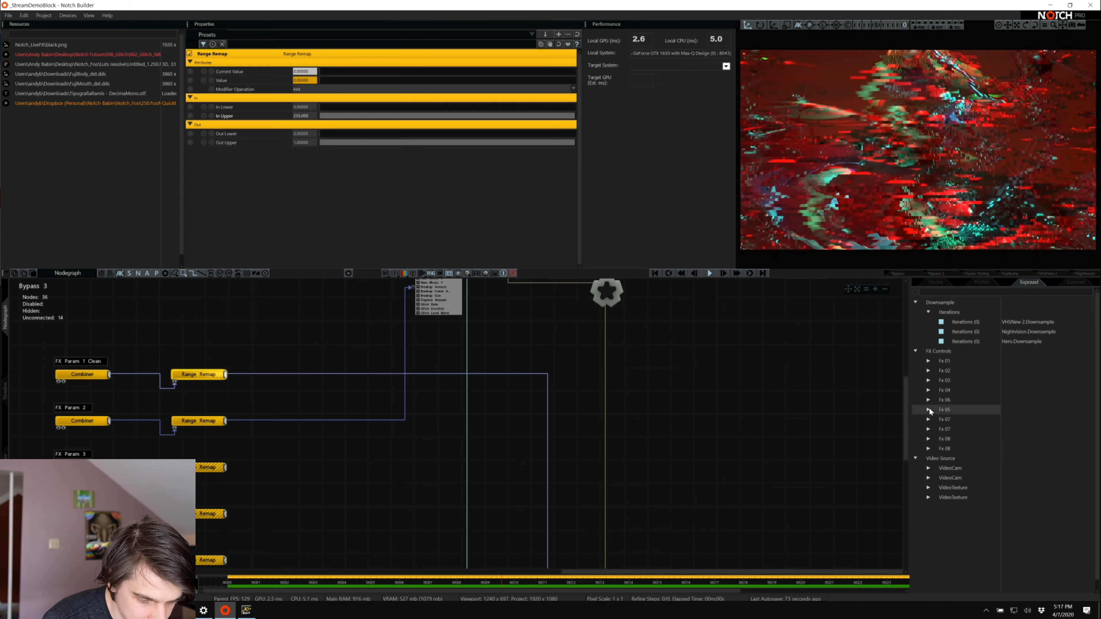
left_click(929, 429)
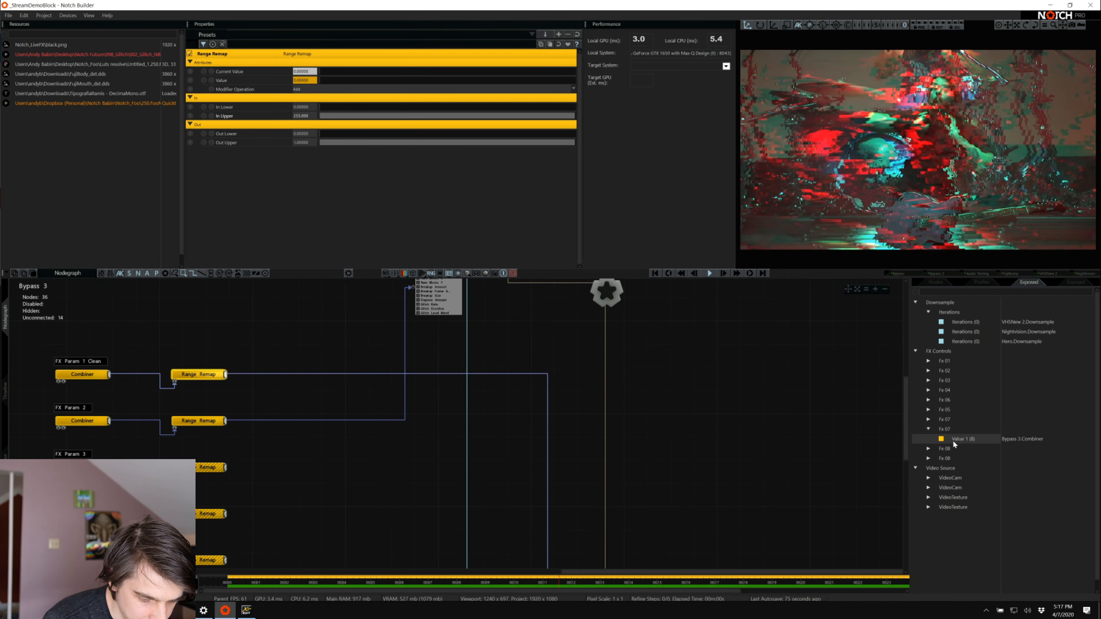
left_click_drag(953, 440, 946, 421)
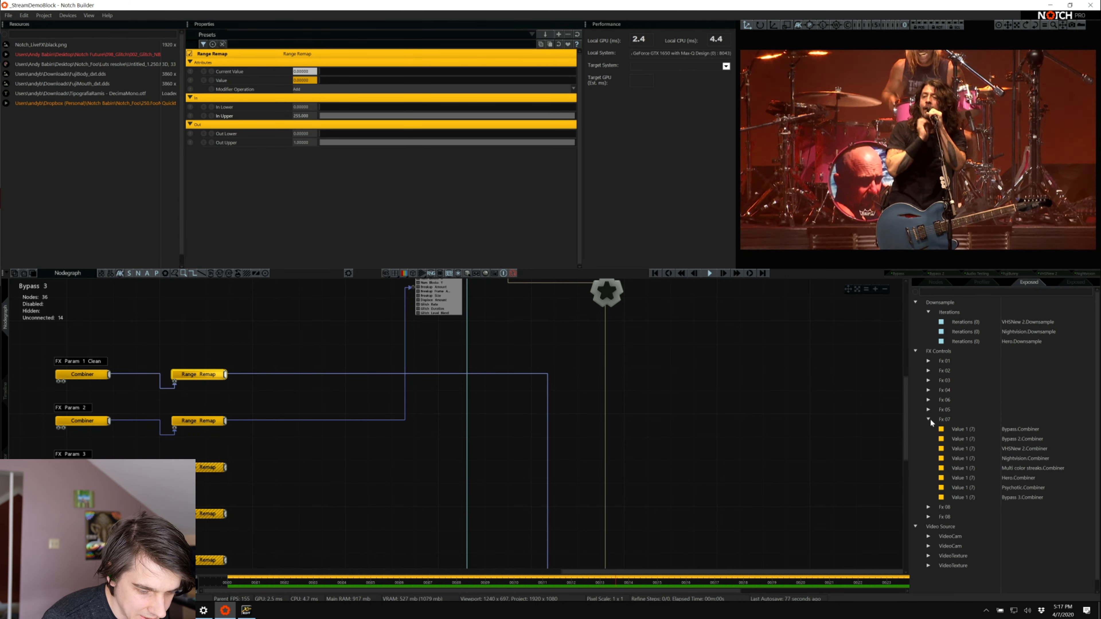
left_click(929, 419)
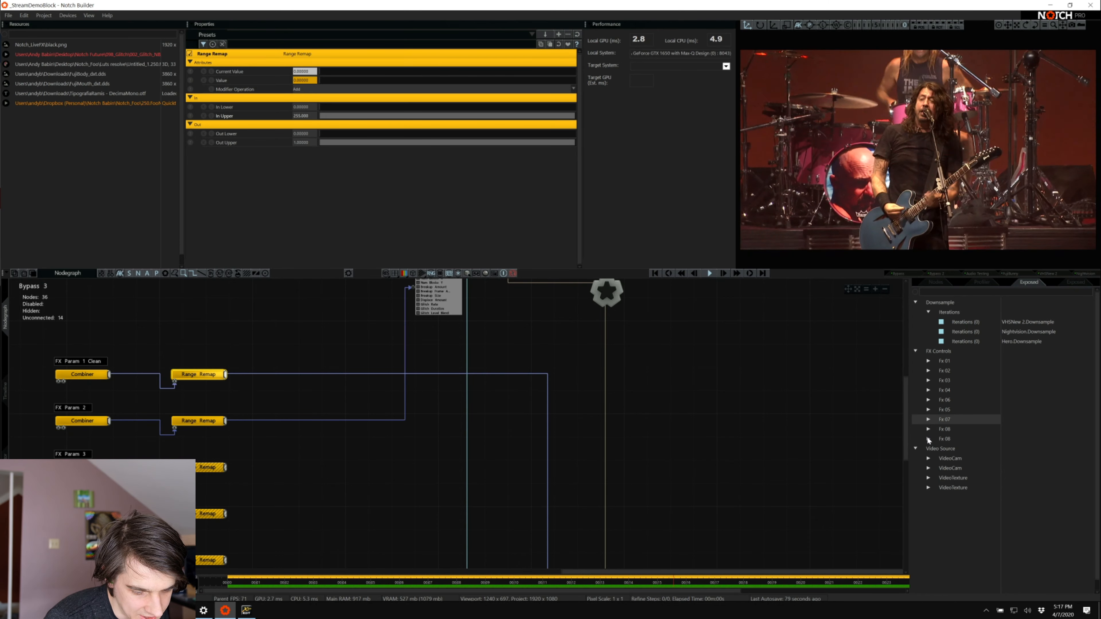
Merge the Bypass 3 Combiner value into the shared Fx 08 group and reorder Fx 05 above Fx 06
left_click(928, 438)
left_click_drag(952, 449, 948, 433)
left_click(929, 429)
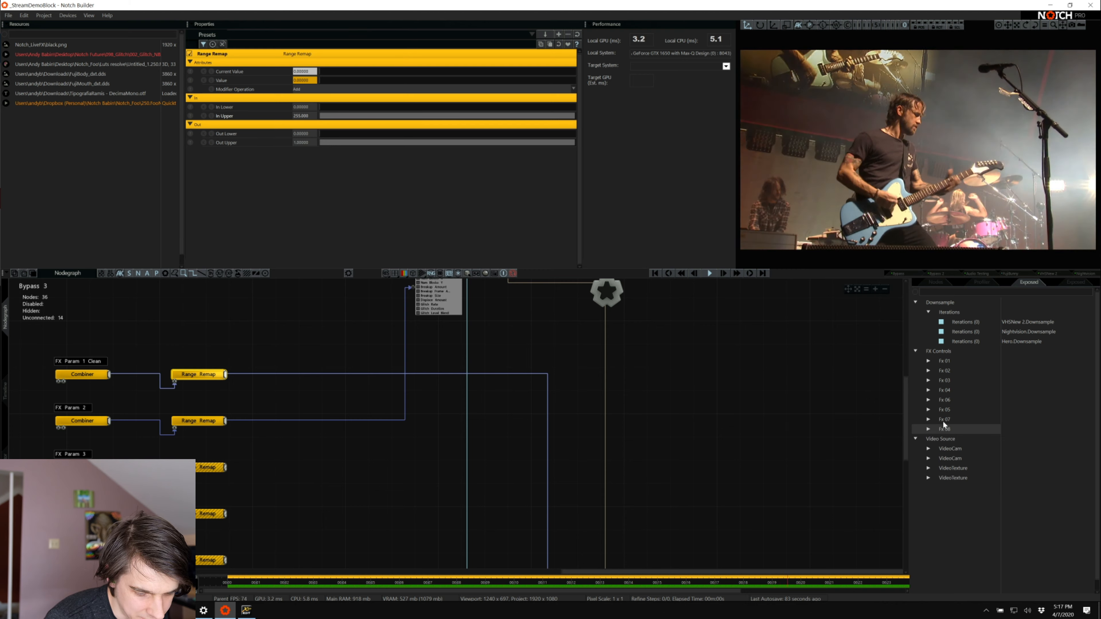
mouse_move(932, 406)
left_mouse_down()
mouse_move(945, 409)
mouse_move(939, 398)
mouse_move(943, 414)
left_mouse_up()
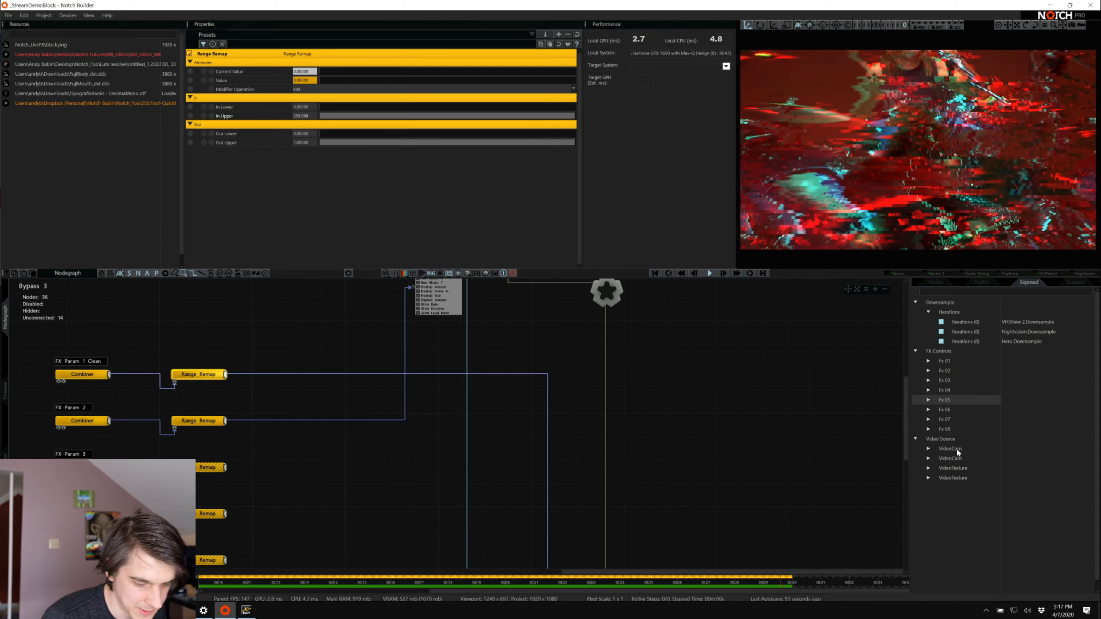
Move both separate Bypass 3 Video Source entries into the shared VideoCam group and expand the remaining VideoTexture group
left_click(928, 448)
left_click(929, 527)
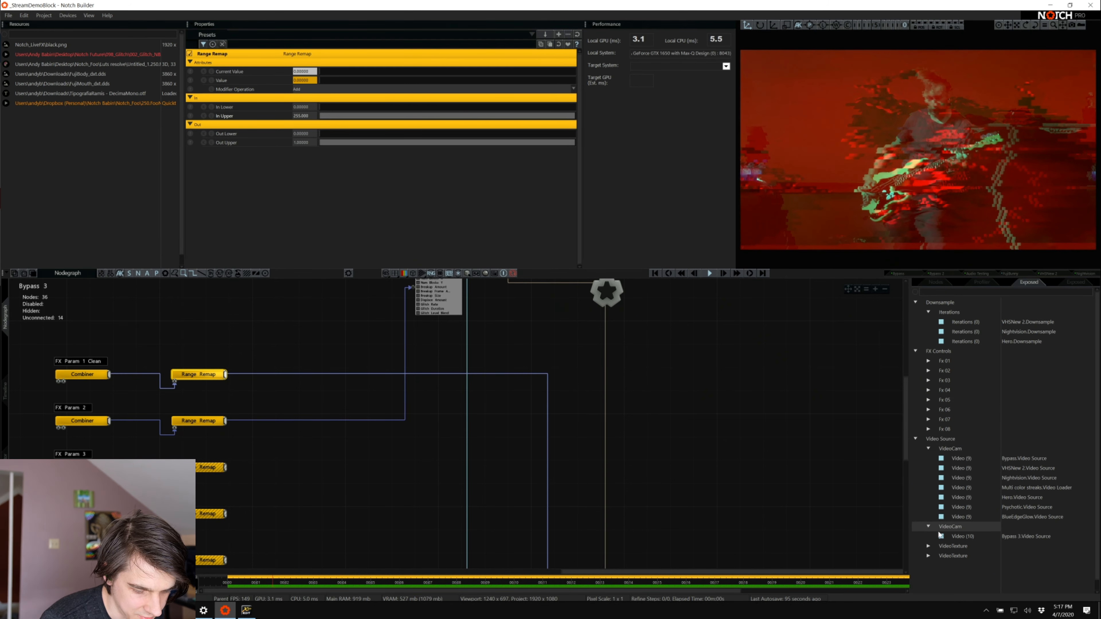
left_click_drag(953, 537, 953, 519)
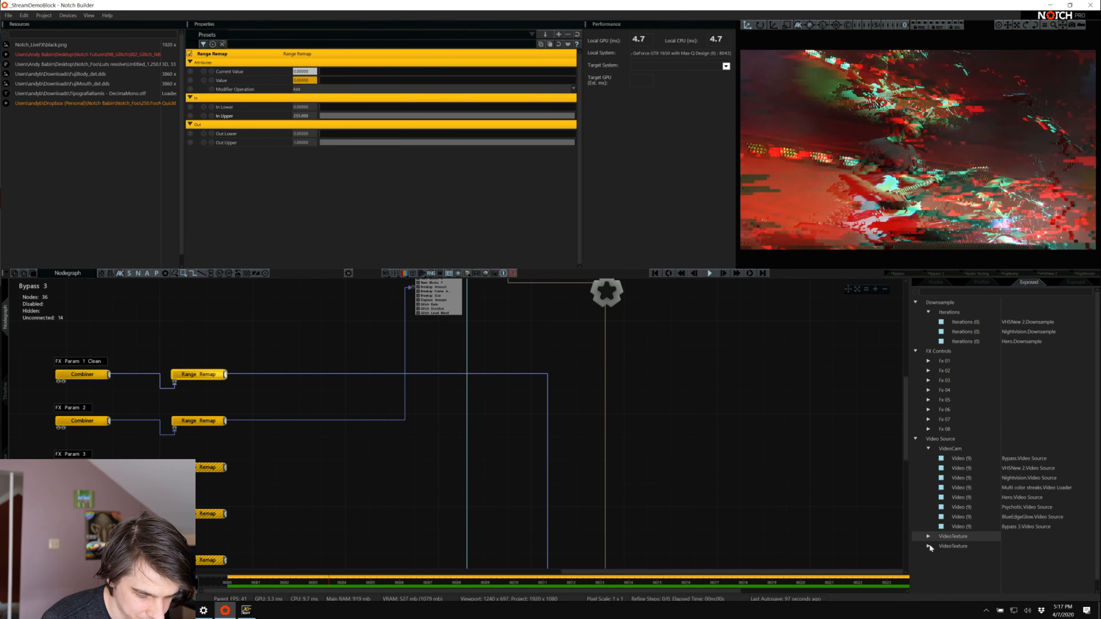
left_click(929, 546)
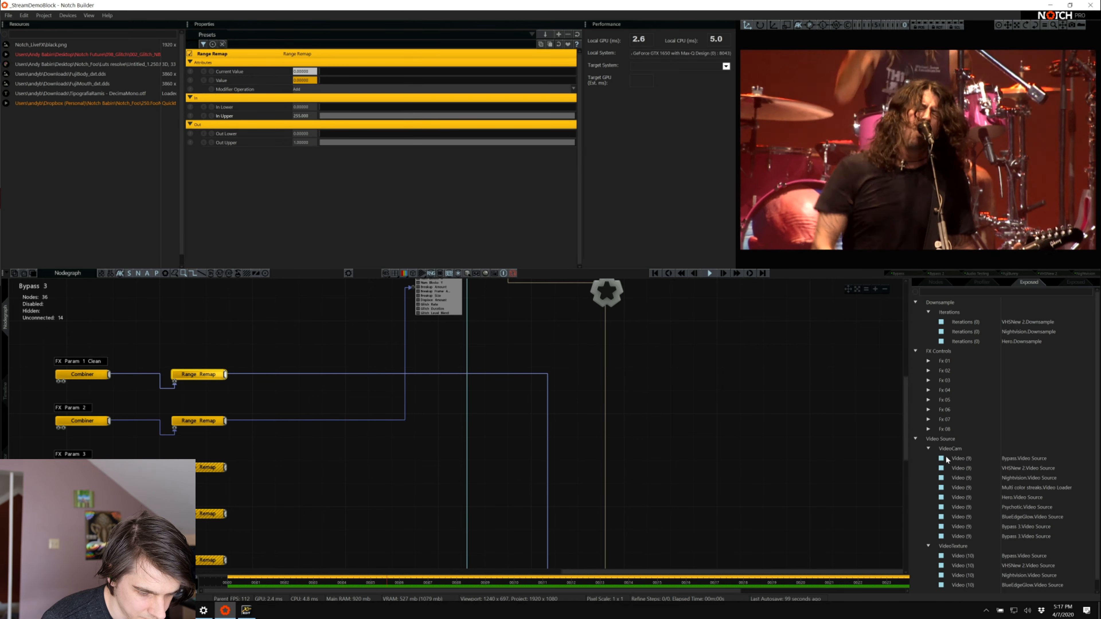
Look over the regrouped exposed properties and collapse the FX Controls and Video Source groups
scroll(945, 535, "down", 1)
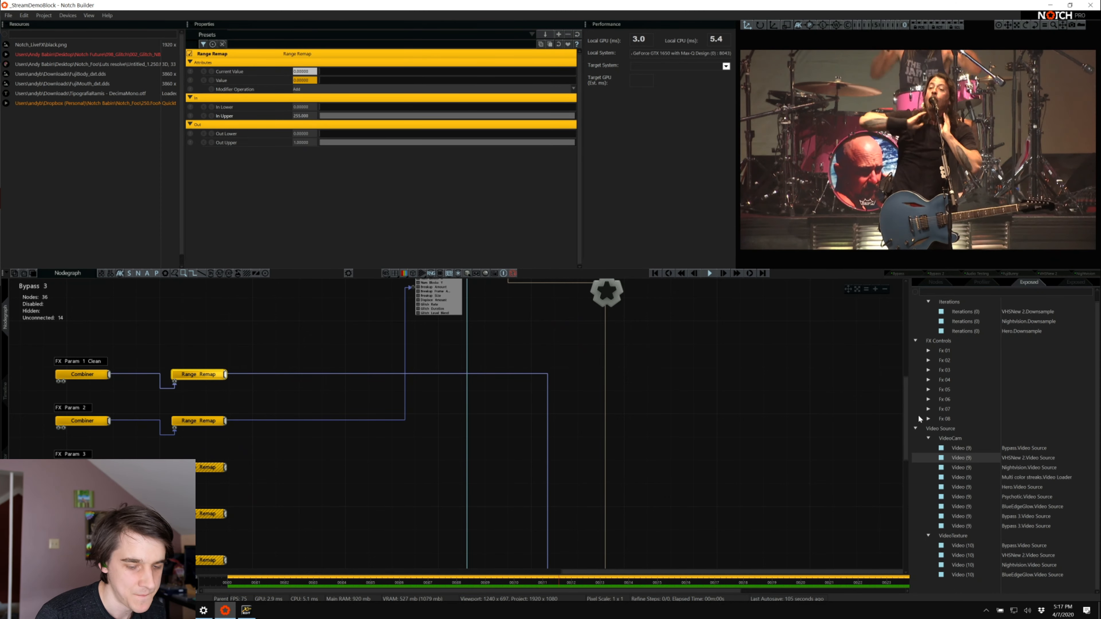
scroll(918, 415, "up", 1)
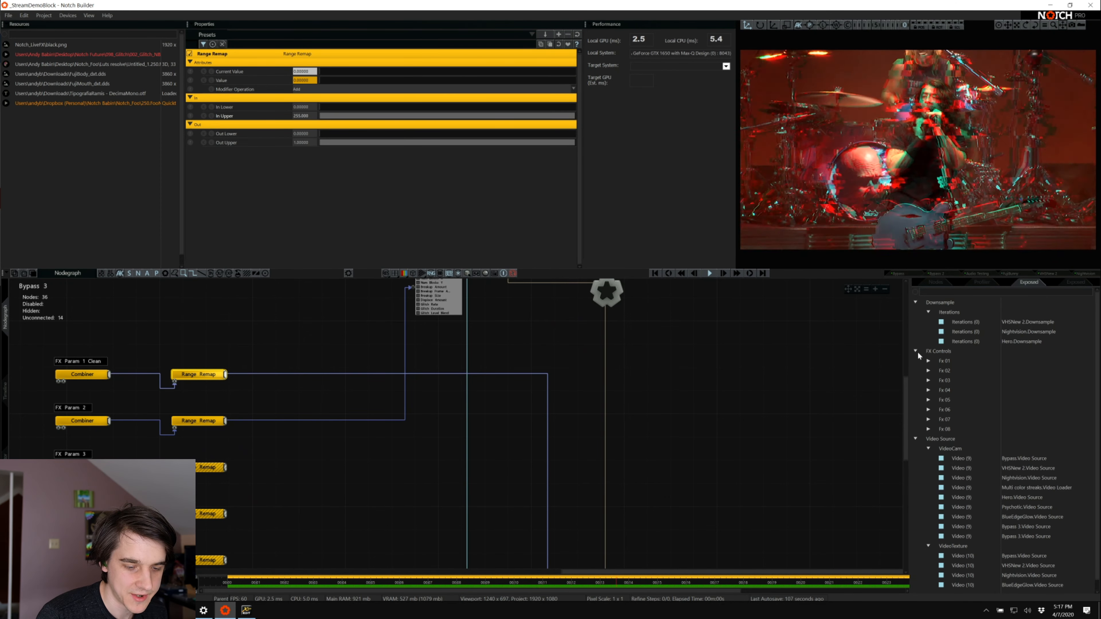
left_click(916, 351)
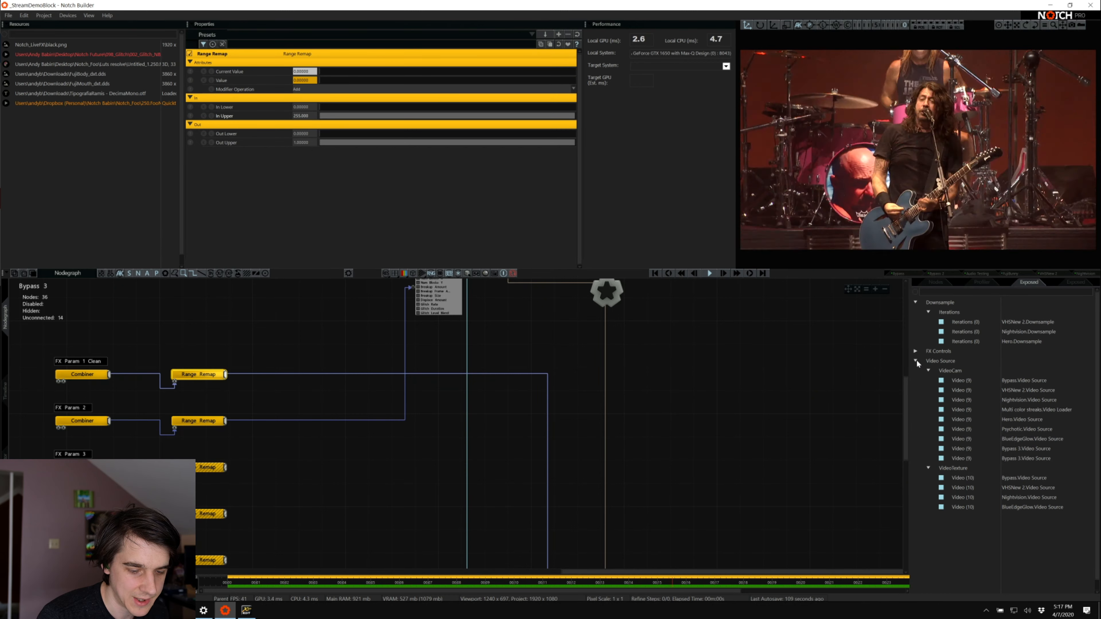
left_click(916, 361)
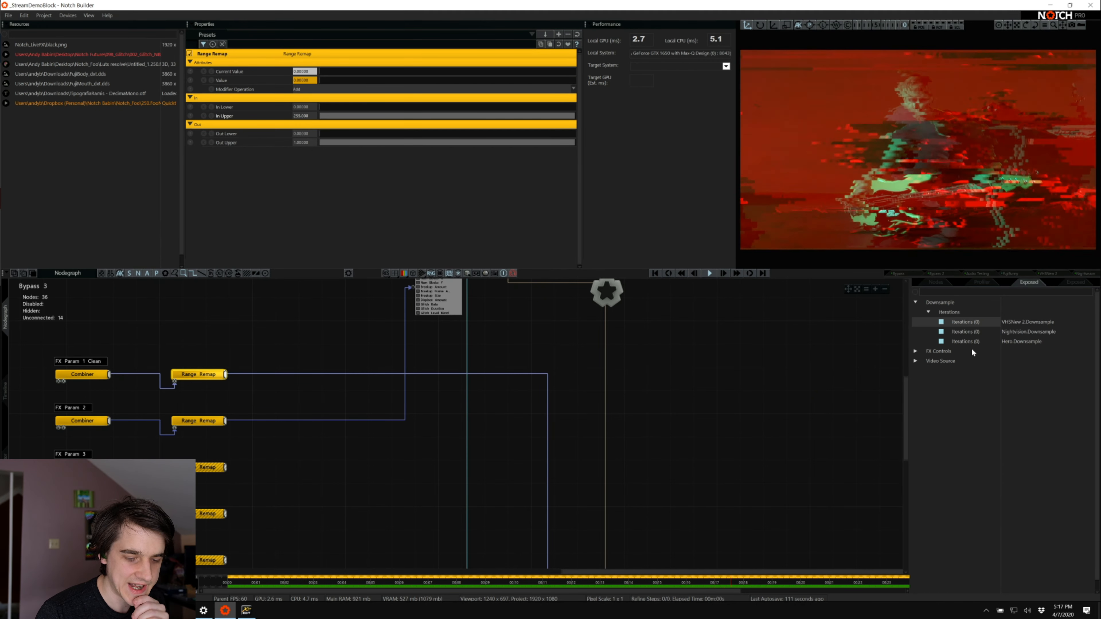
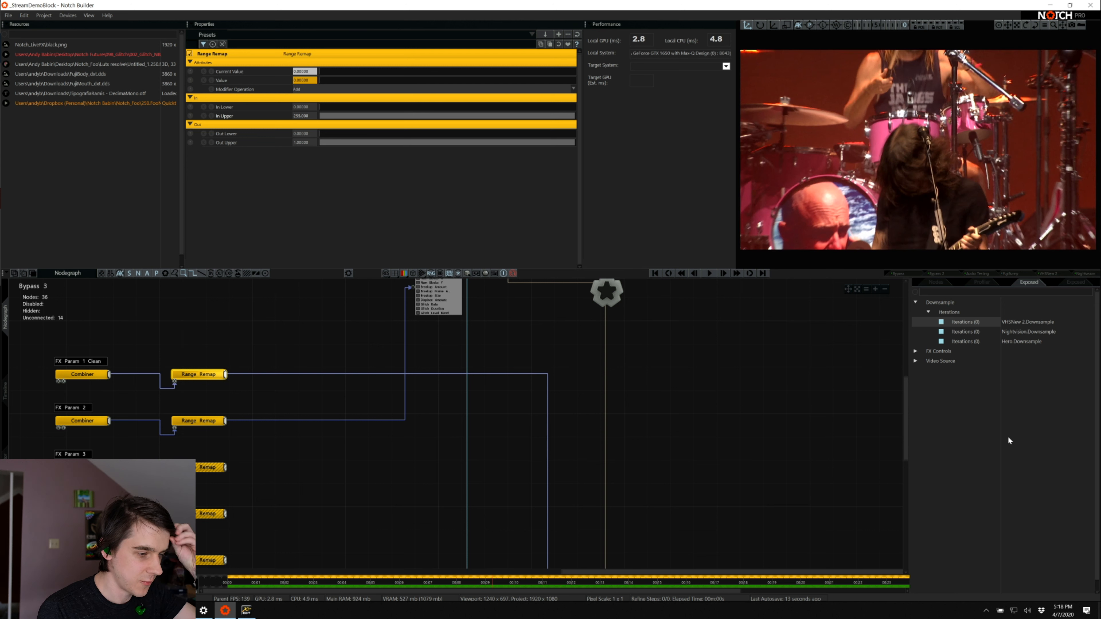
Review the General, Exported App, Rendering, Video In, Kinect, VR and Protocols pages of the project settings, and close them without changes
left_click(42, 15)
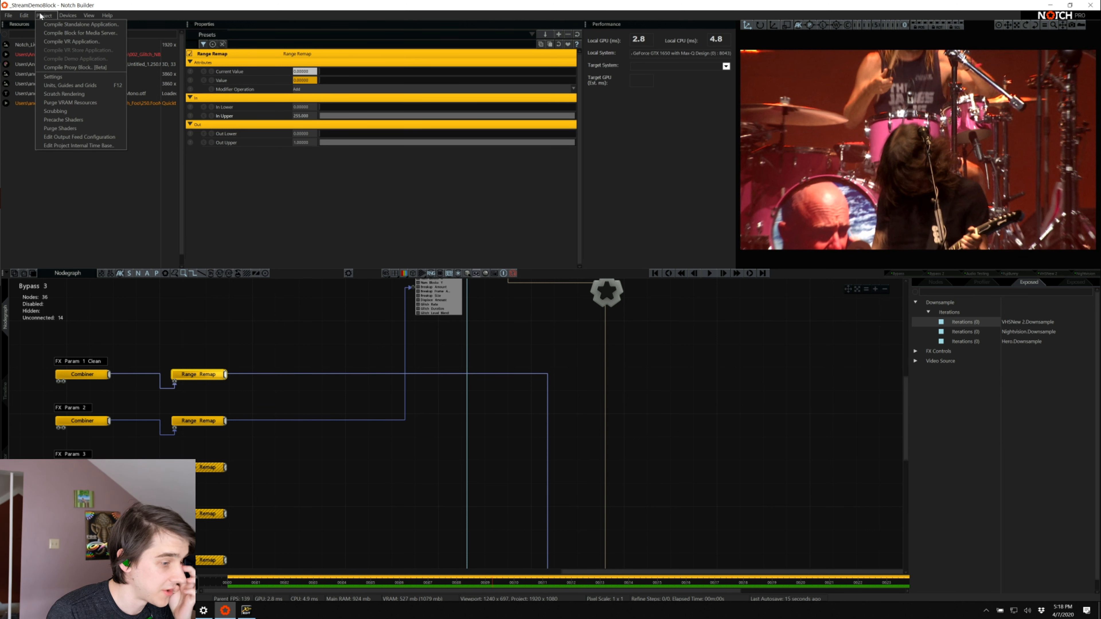
left_click(66, 76)
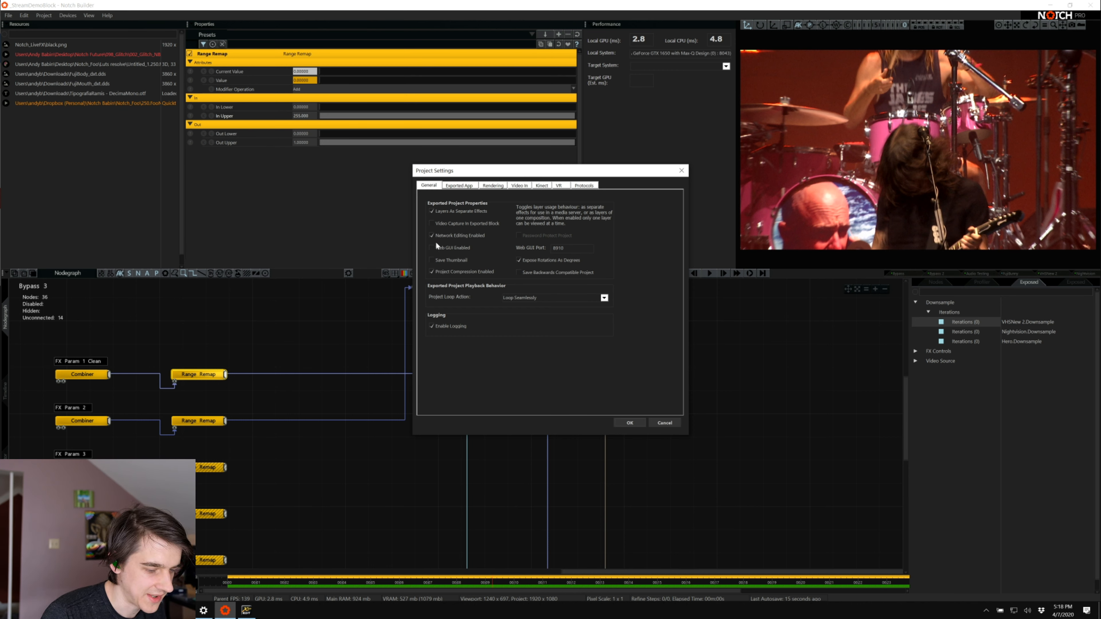
left_click(460, 185)
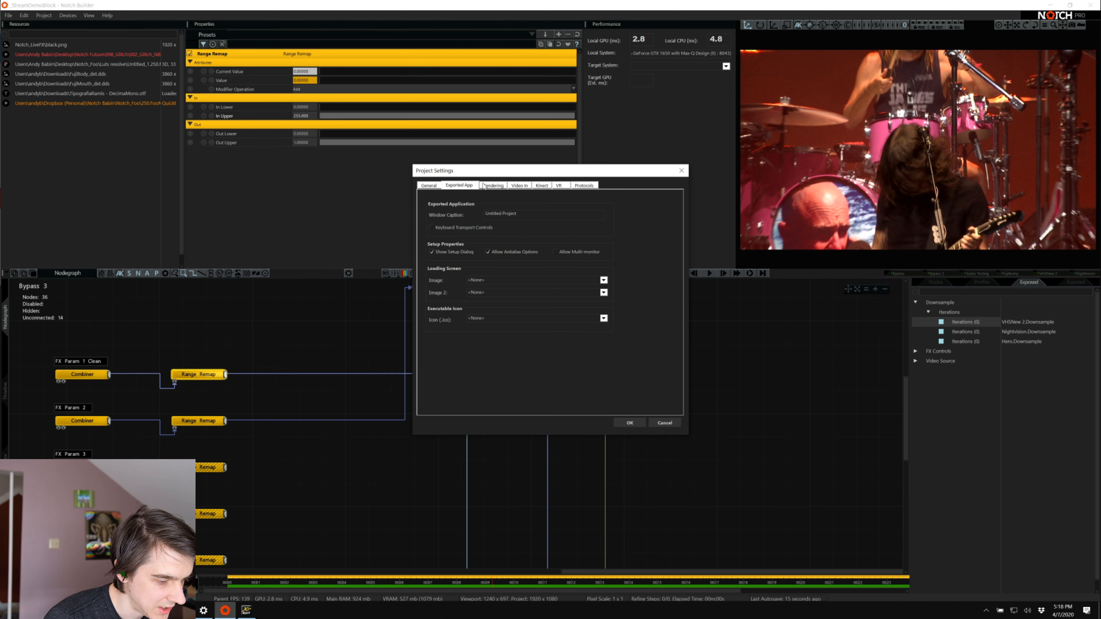
left_click(495, 186)
left_click(516, 187)
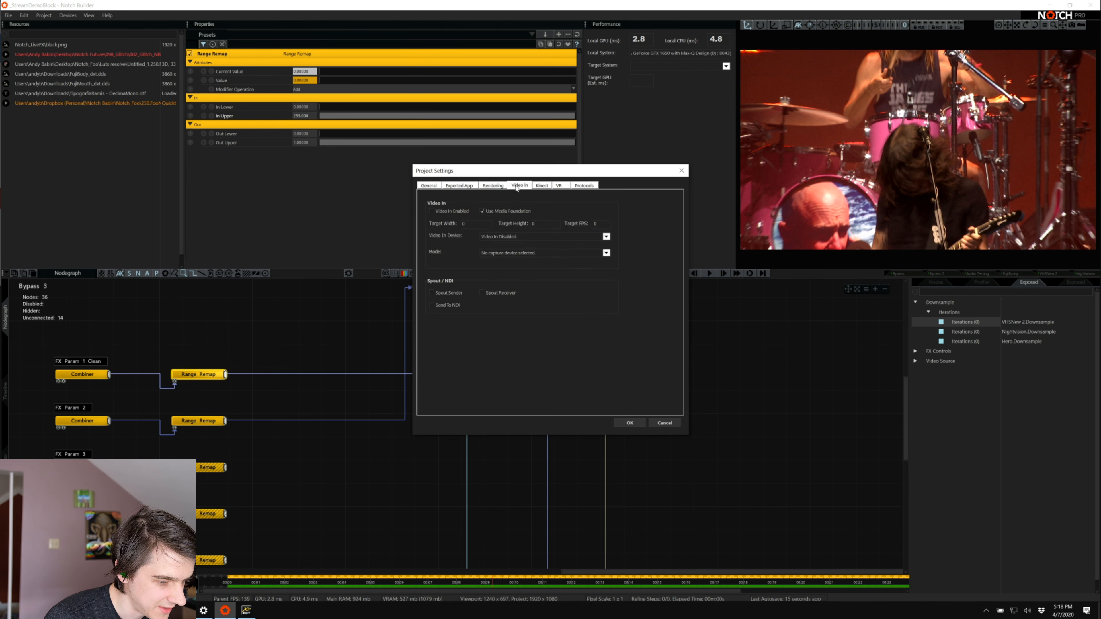
left_click(541, 186)
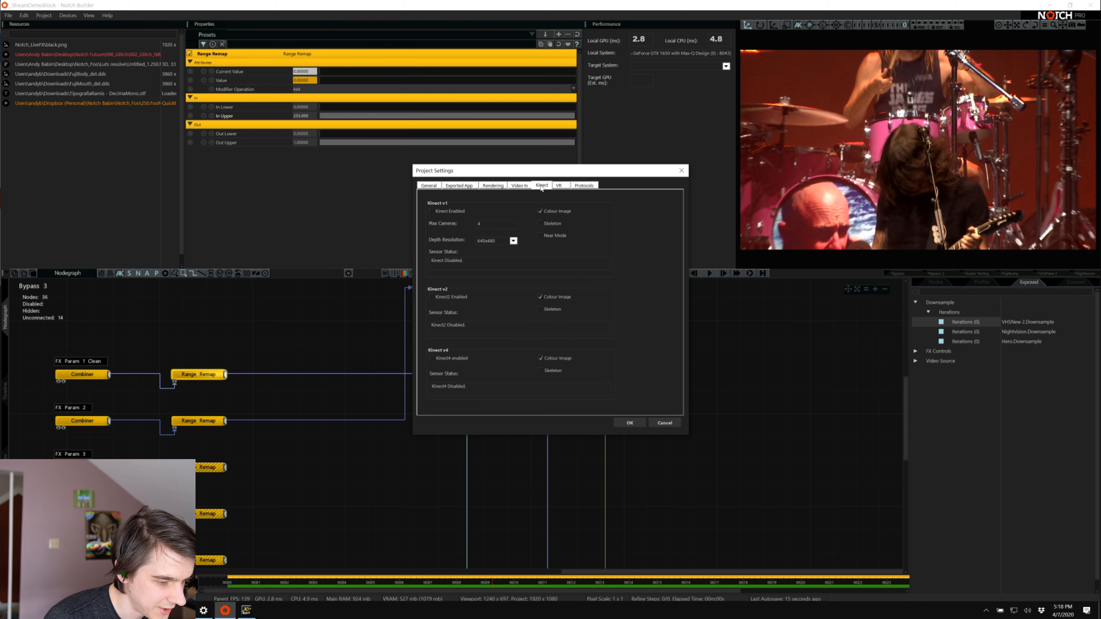
left_click(561, 186)
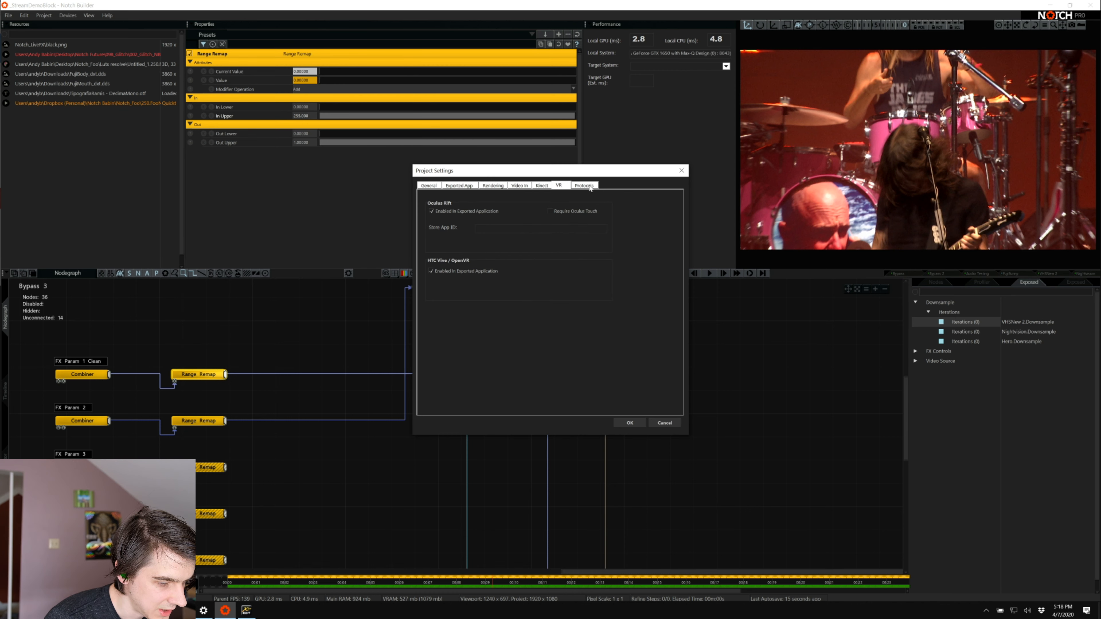
left_click(590, 186)
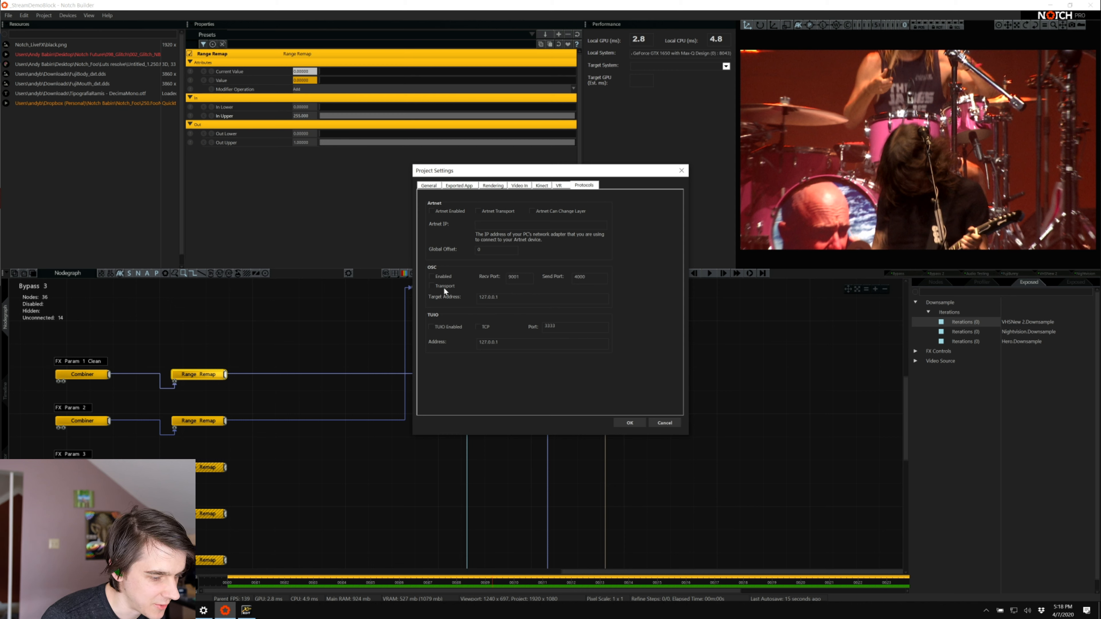
left_click(429, 185)
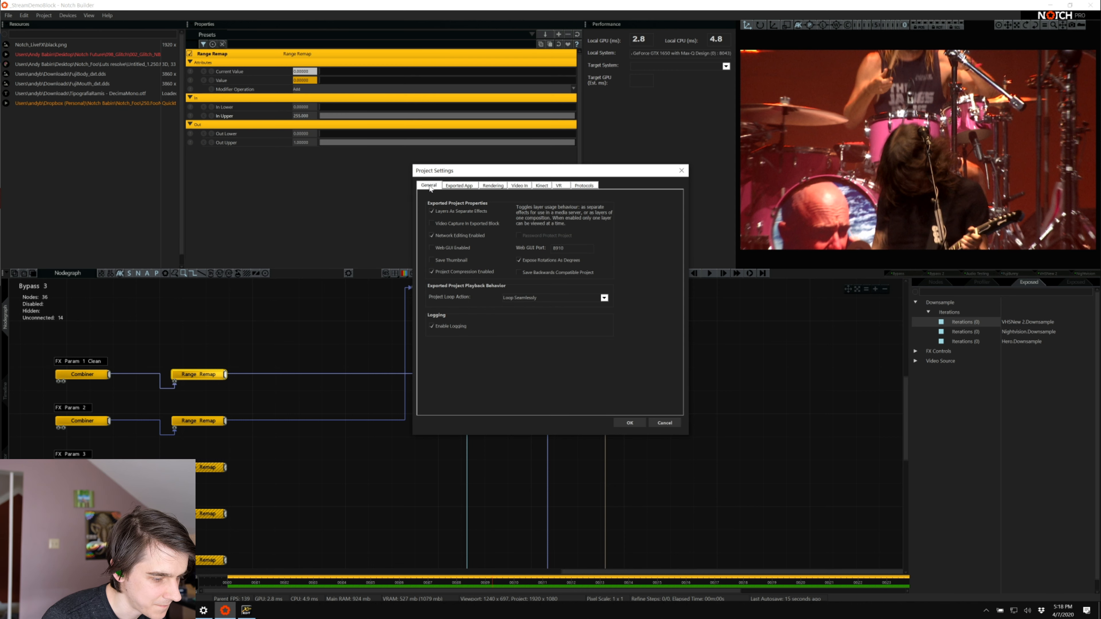
left_click(667, 422)
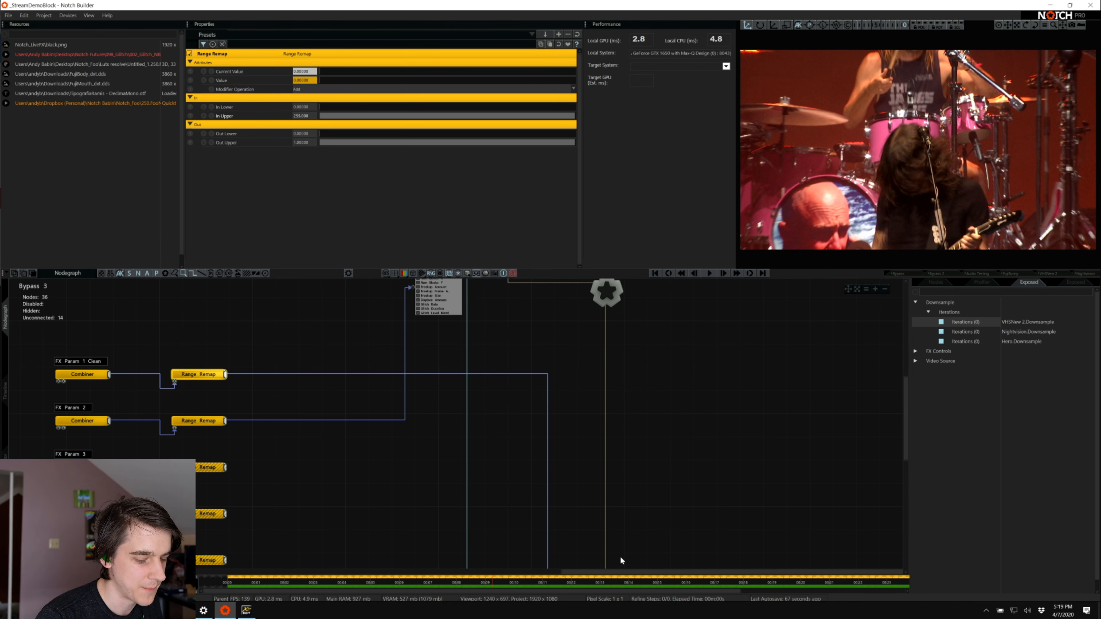
Look over the Video In/Camera/Kinect device settings, including the NDI and Spout options, and close them without changes
left_click_drag(606, 573, 520, 544)
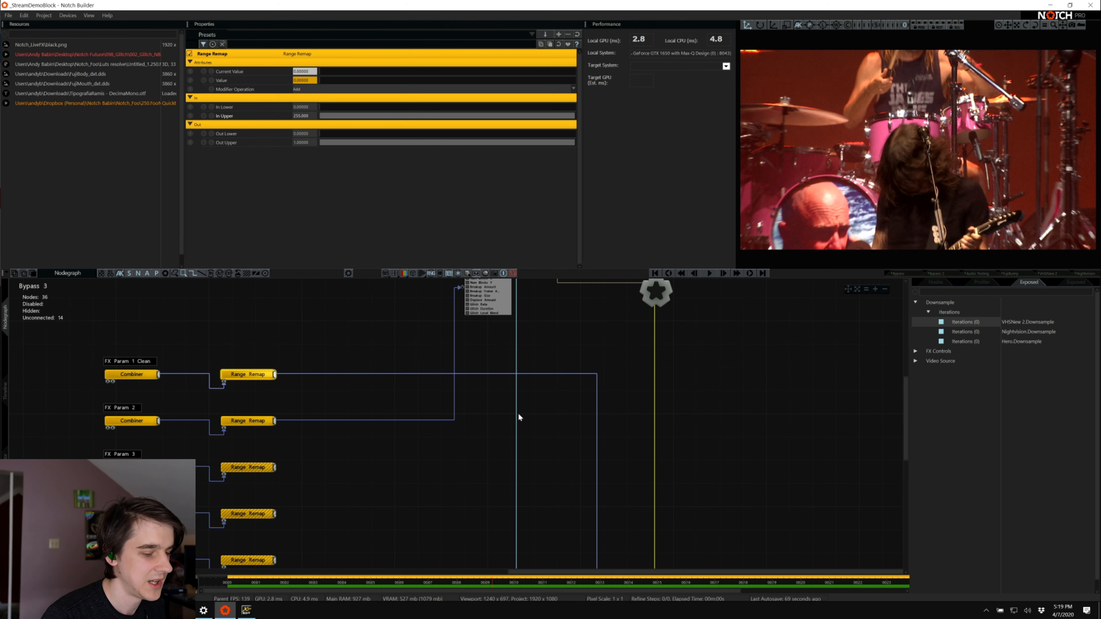
scroll(519, 403, "up", 3)
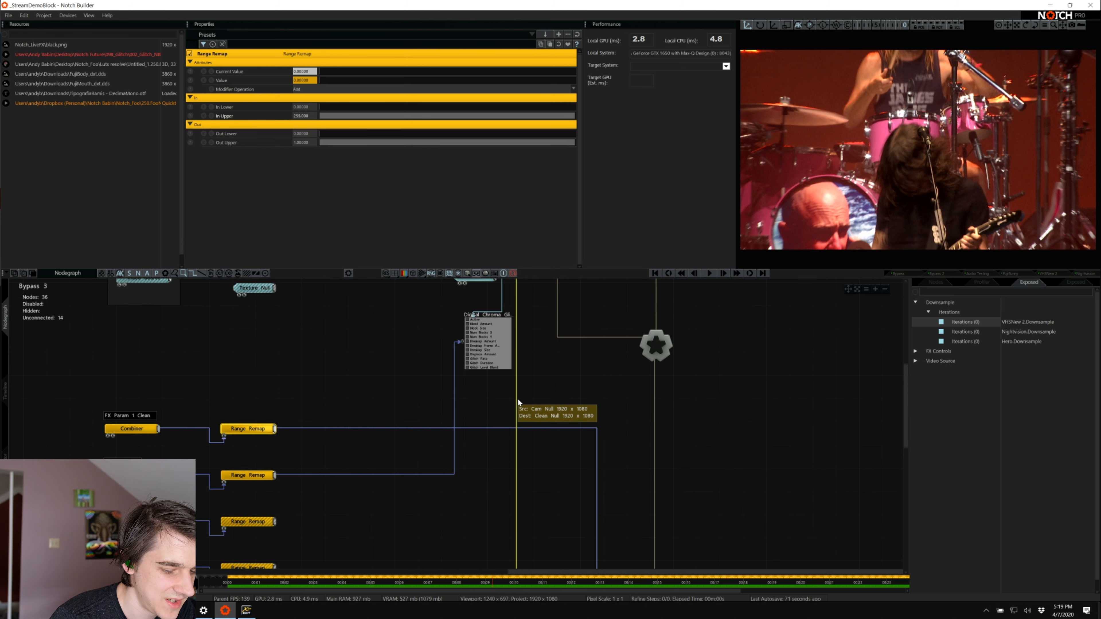
scroll(519, 403, "up", 5)
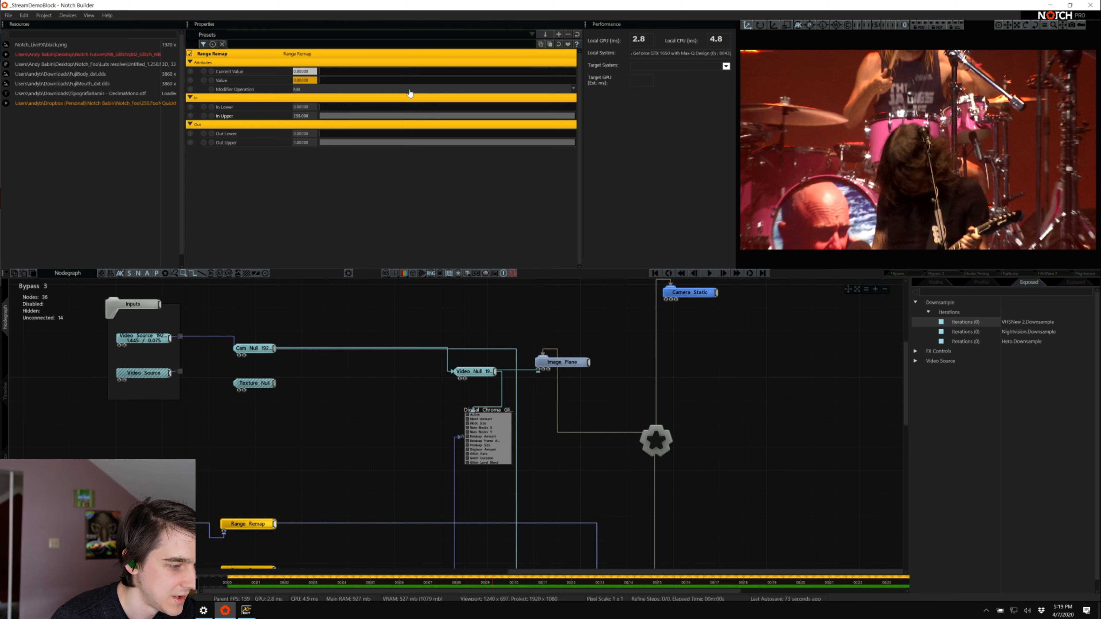
left_click(45, 15)
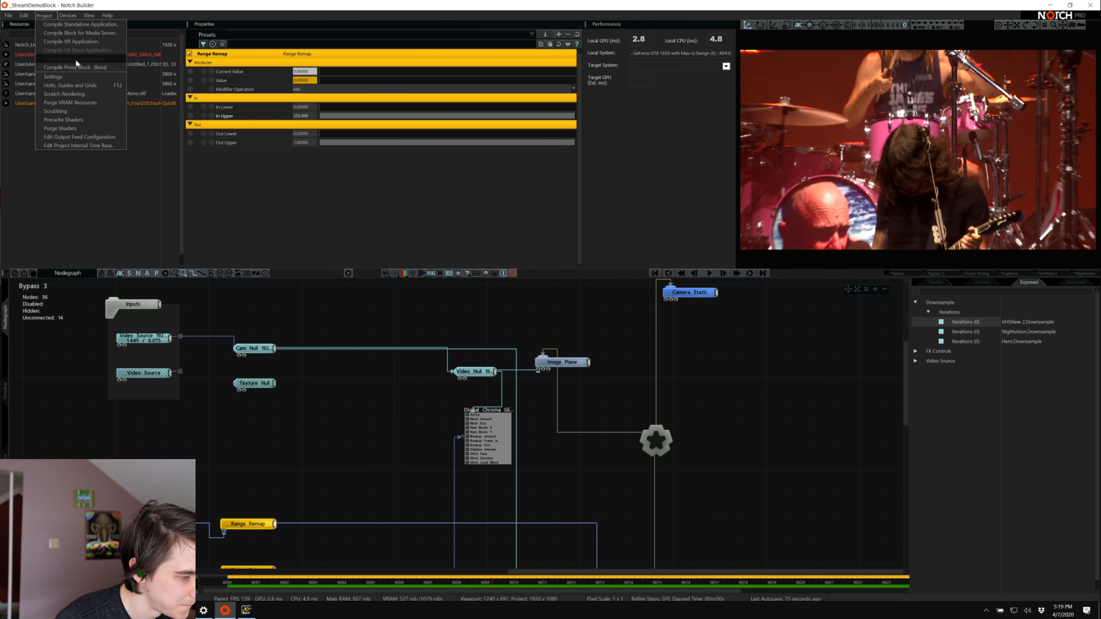
mouse_move(68, 16)
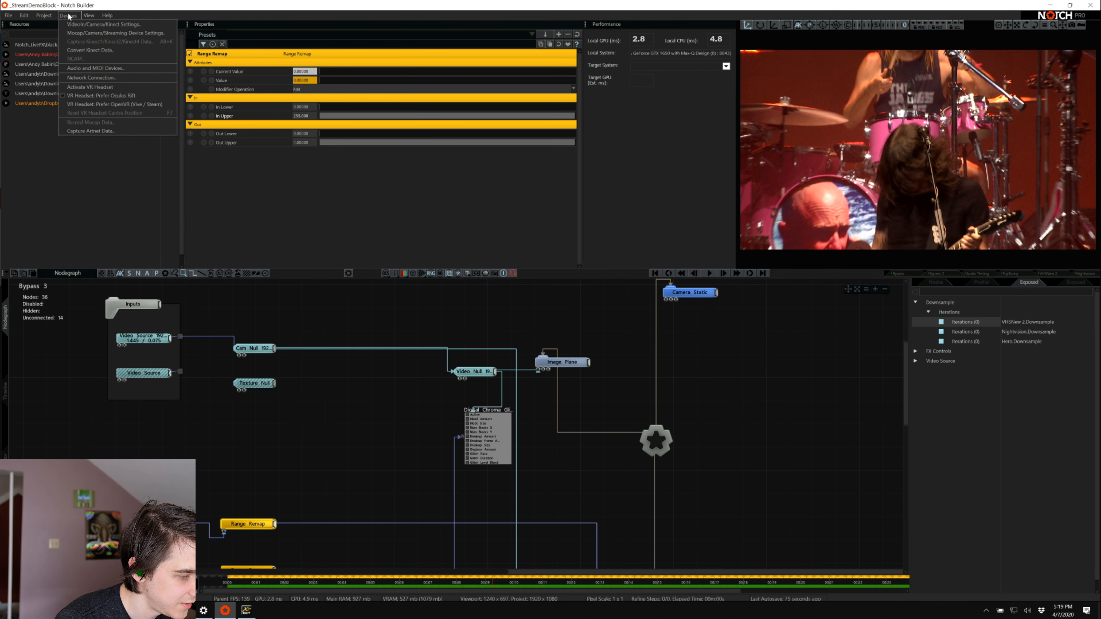
left_click(102, 25)
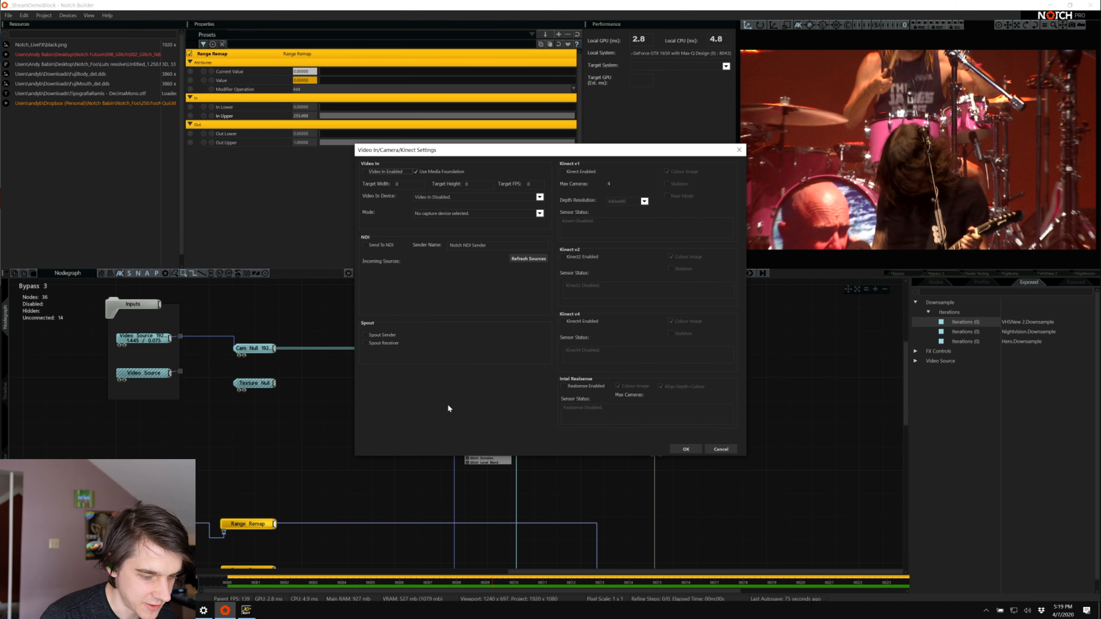
left_click(719, 449)
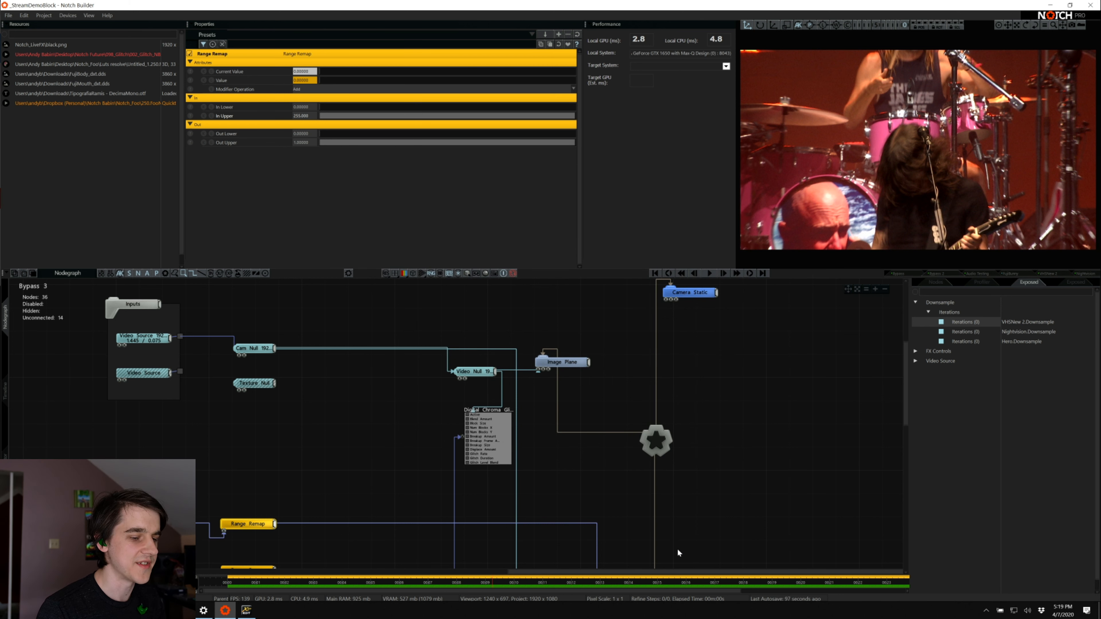
Open the Audio Testing layer briefly and the Bypass 2 layer, and examine its FX parameter text readouts and version and contact text nodes
left_click_drag(661, 570, 266, 470)
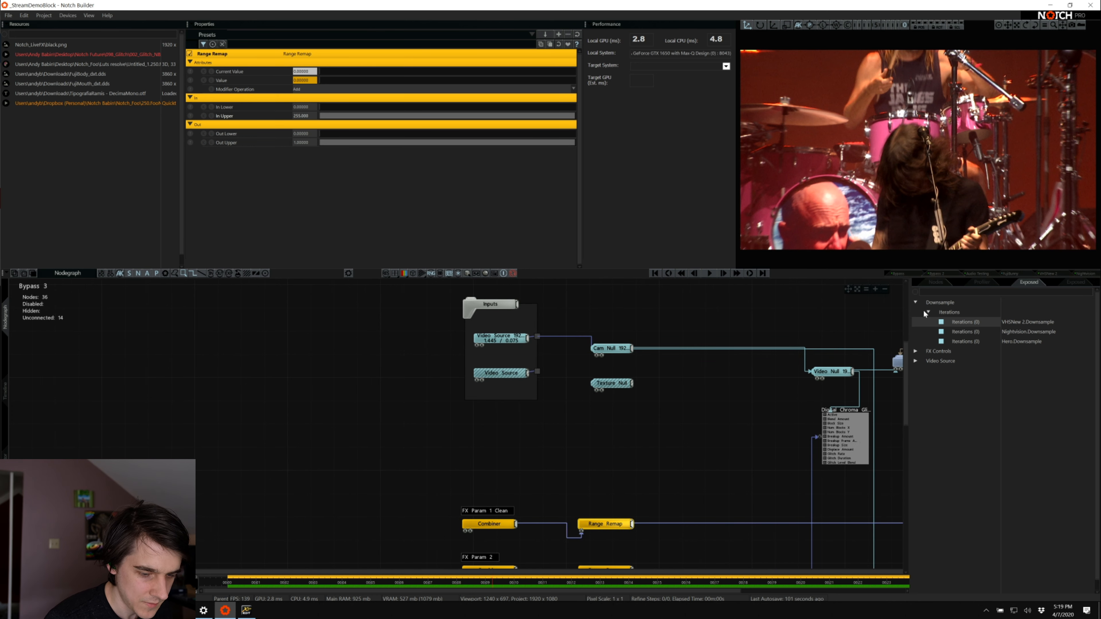
left_click(936, 274)
left_click(980, 274)
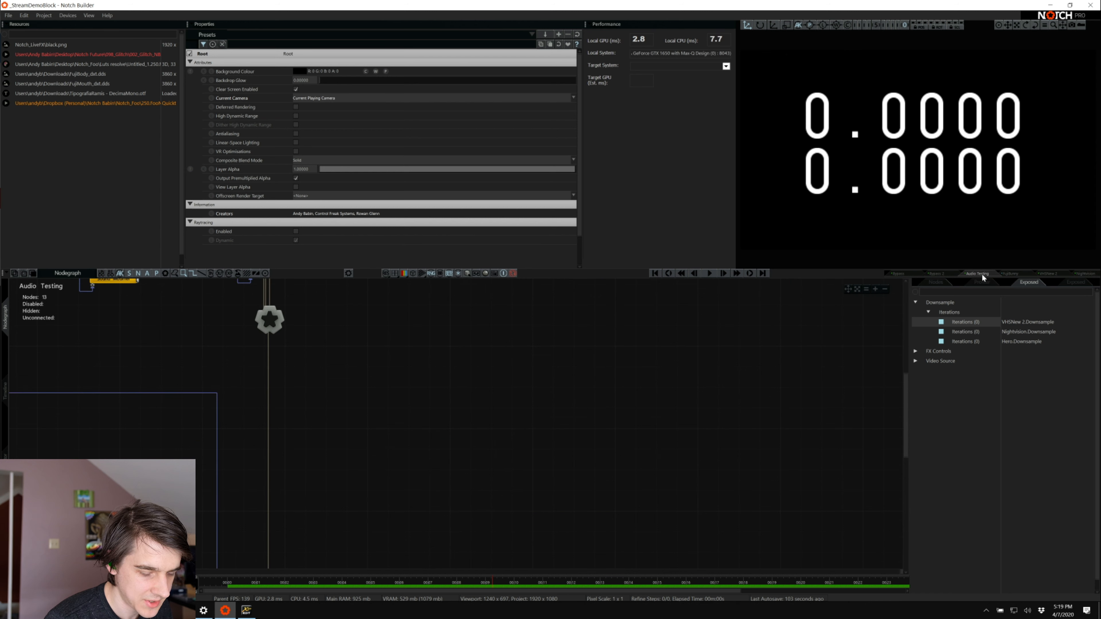
left_click(939, 273)
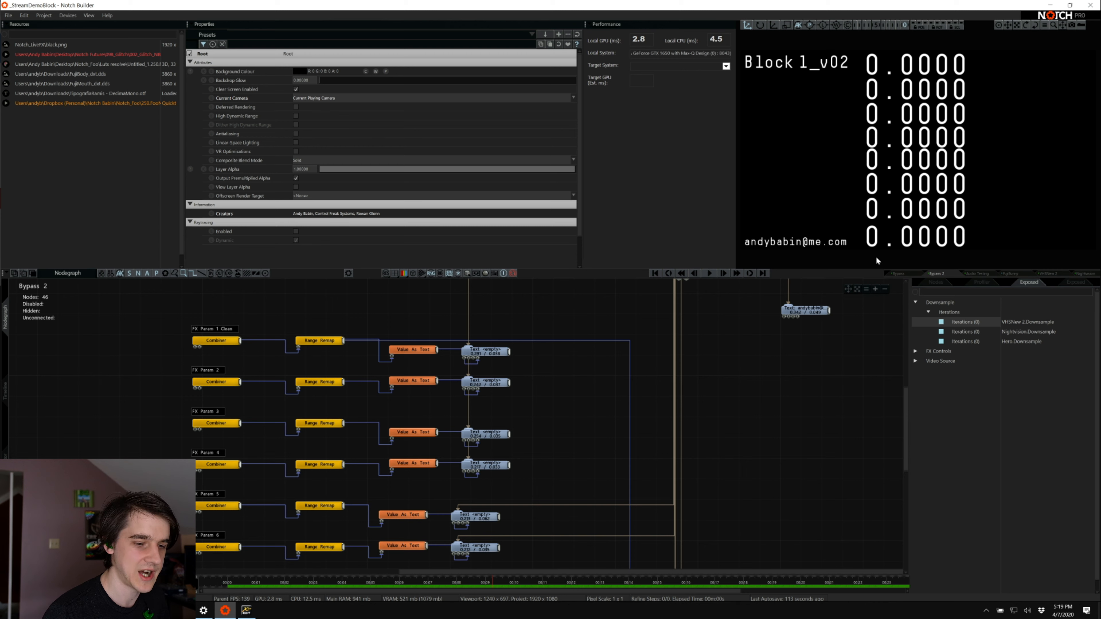
scroll(735, 368, "up", 2)
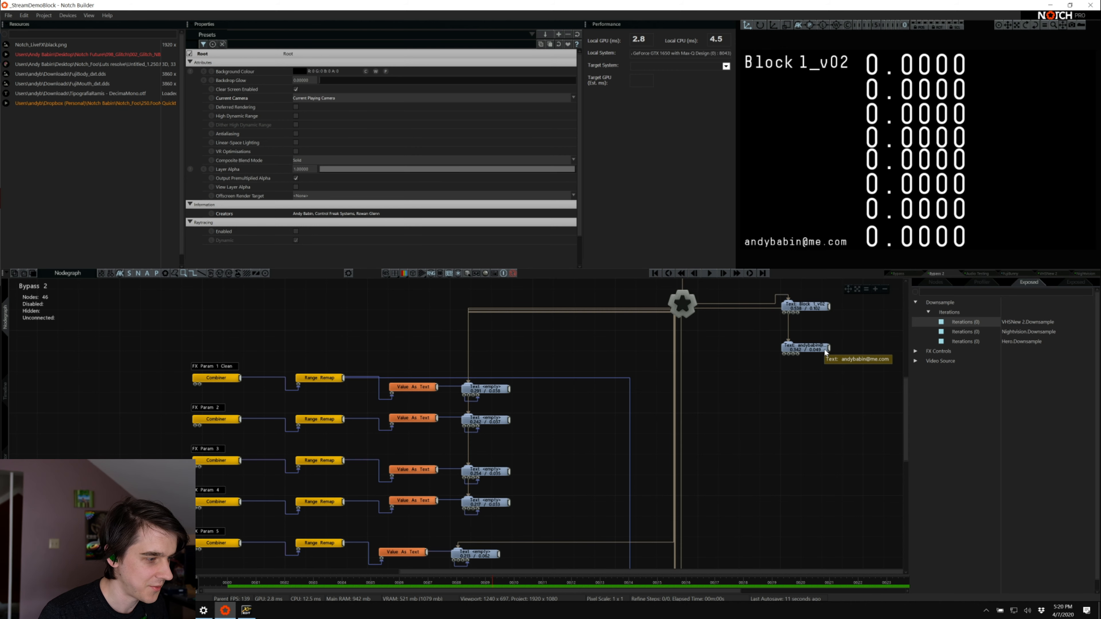
scroll(788, 412, "up", 5)
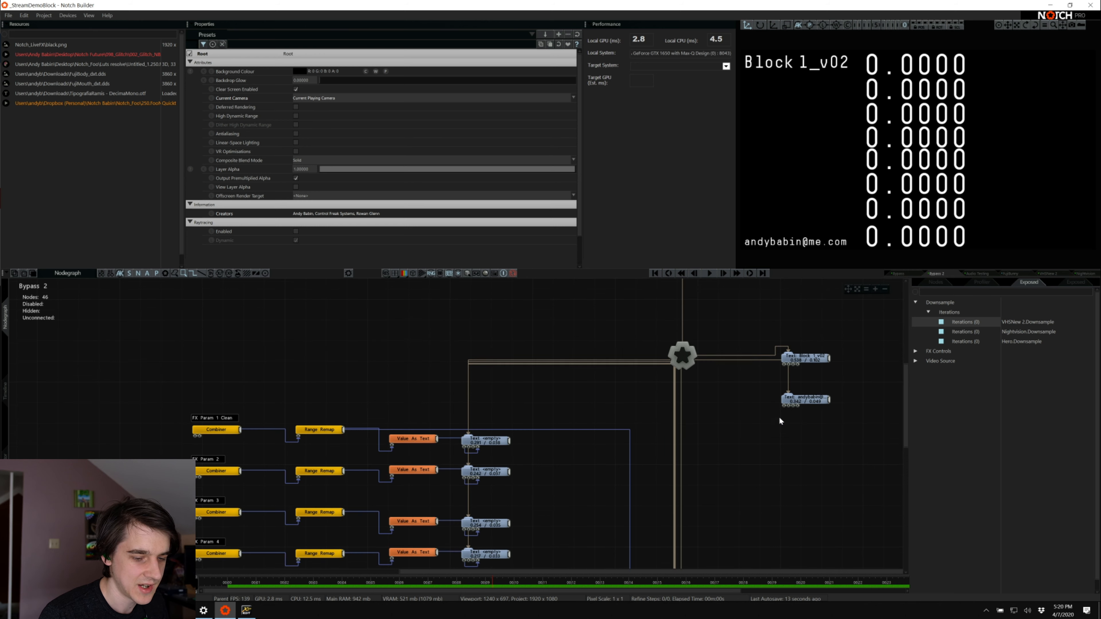
scroll(779, 421, "up", 1)
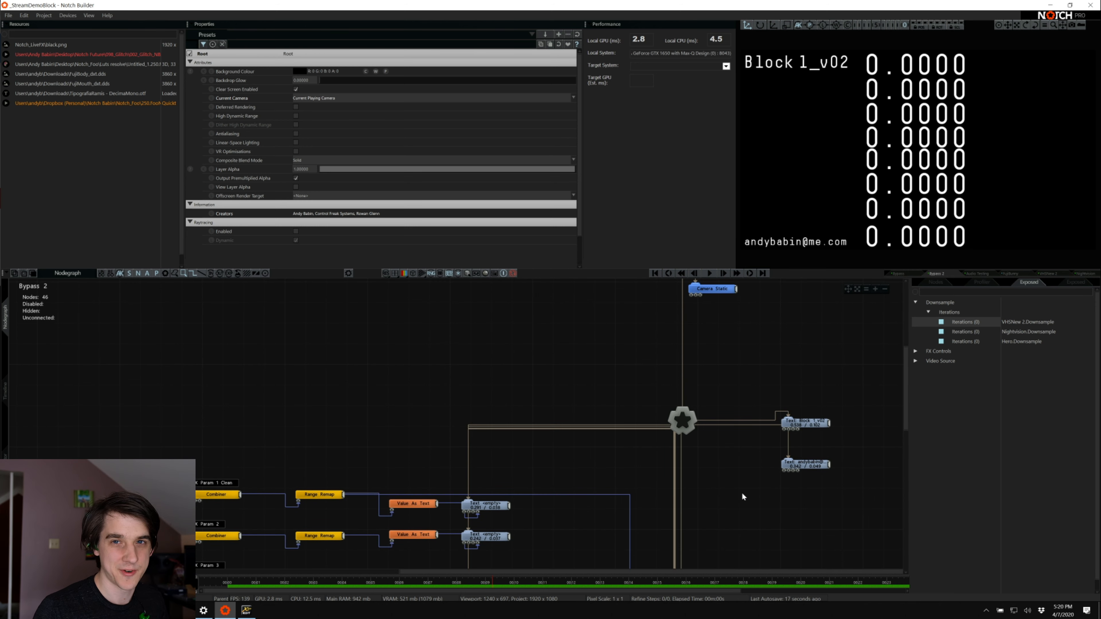
scroll(626, 421, "up", 3)
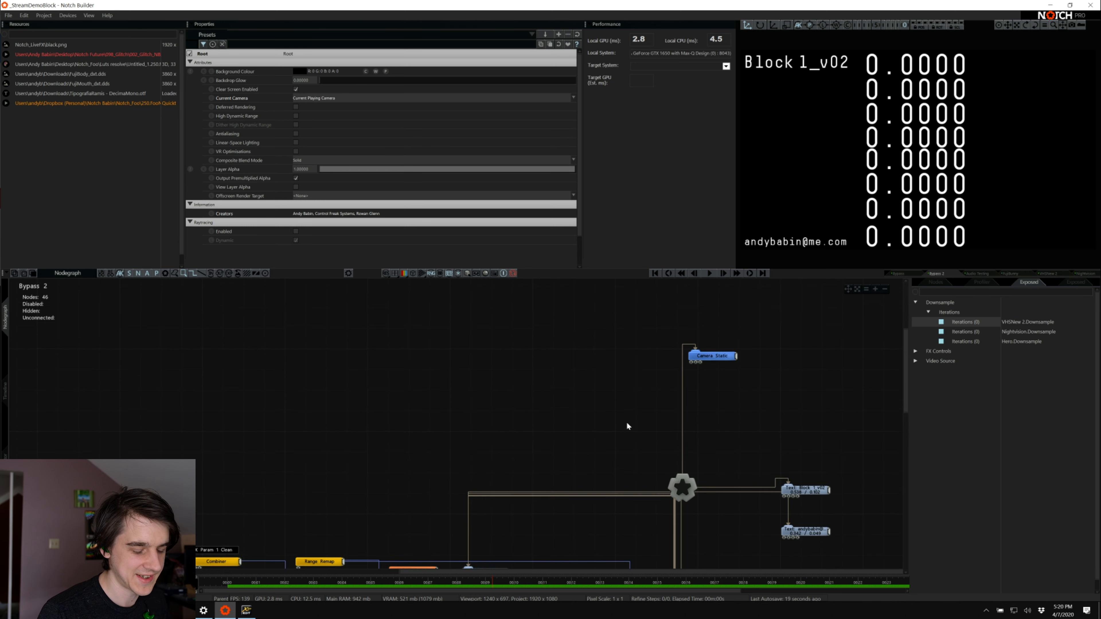
scroll(627, 422, "down", 7)
scroll(627, 423, "down", 5)
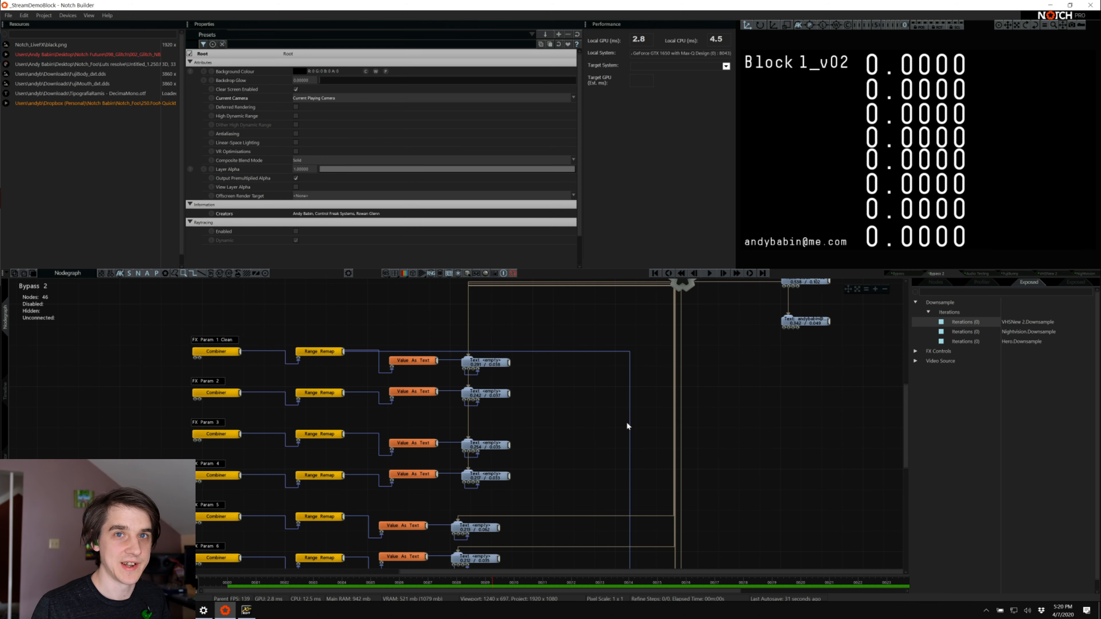
scroll(579, 427, "up", 3)
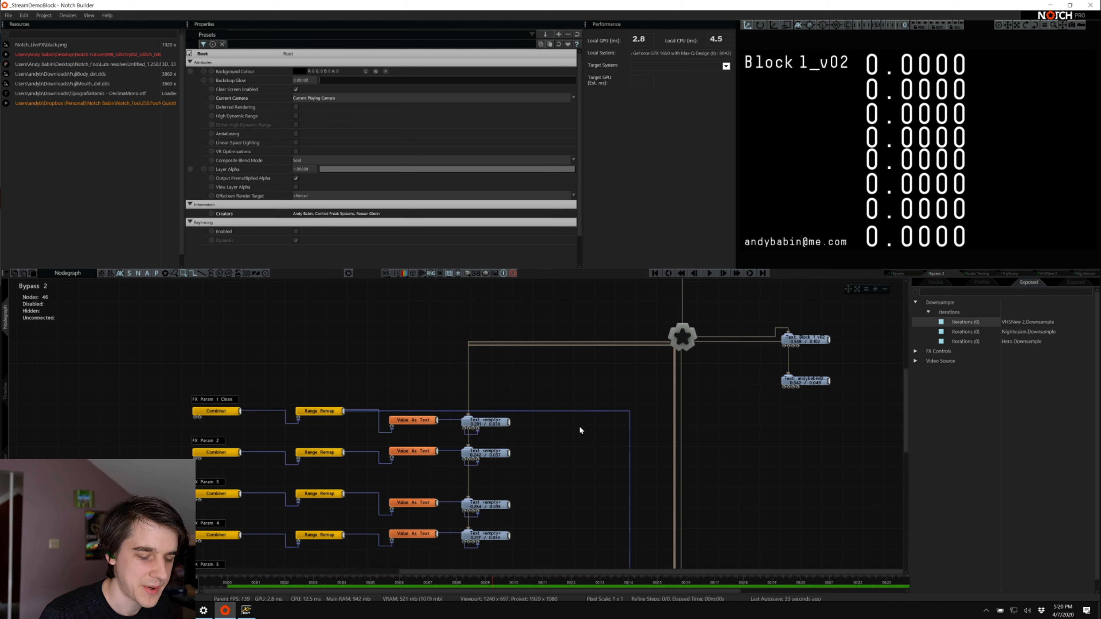
Compare the Bypass and Audio Testing layers, and return to the Bypass layer
left_click(902, 273)
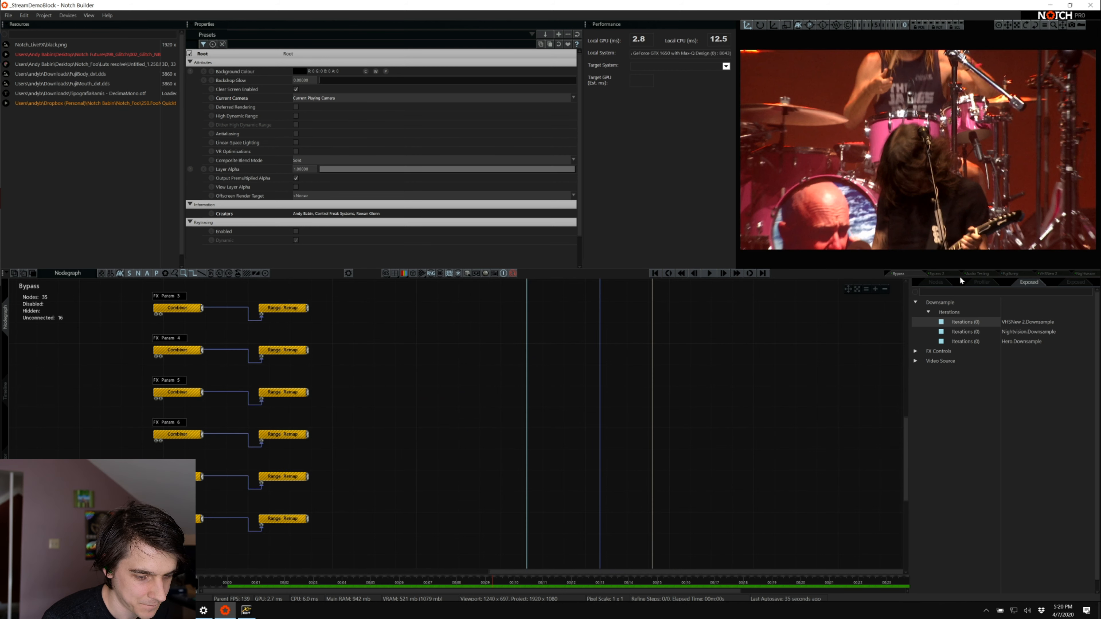
left_click(982, 274)
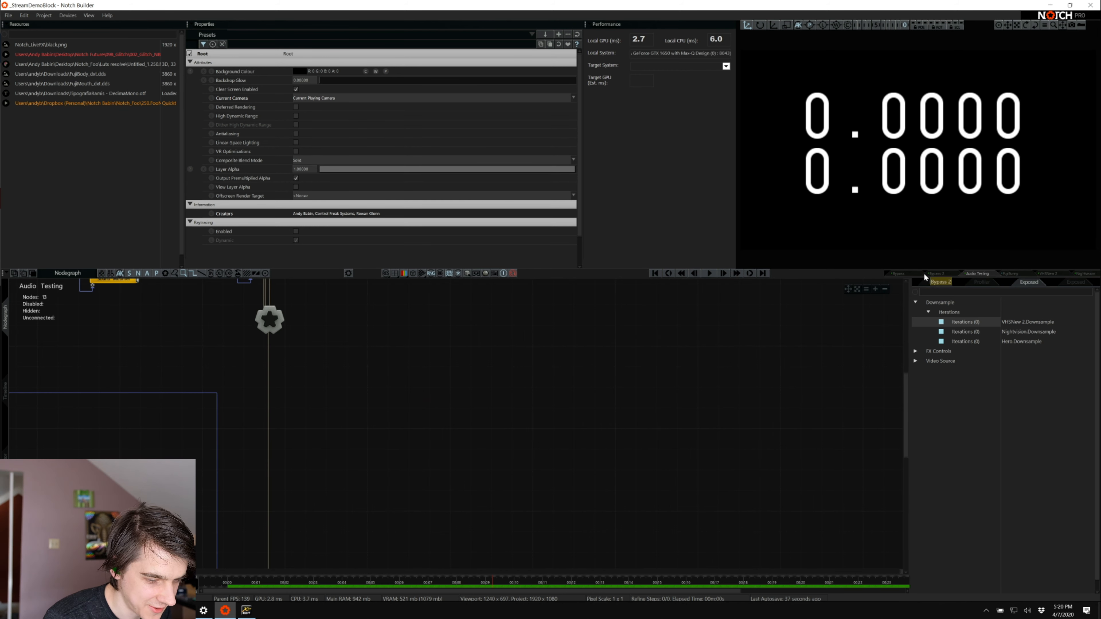
left_click(906, 274)
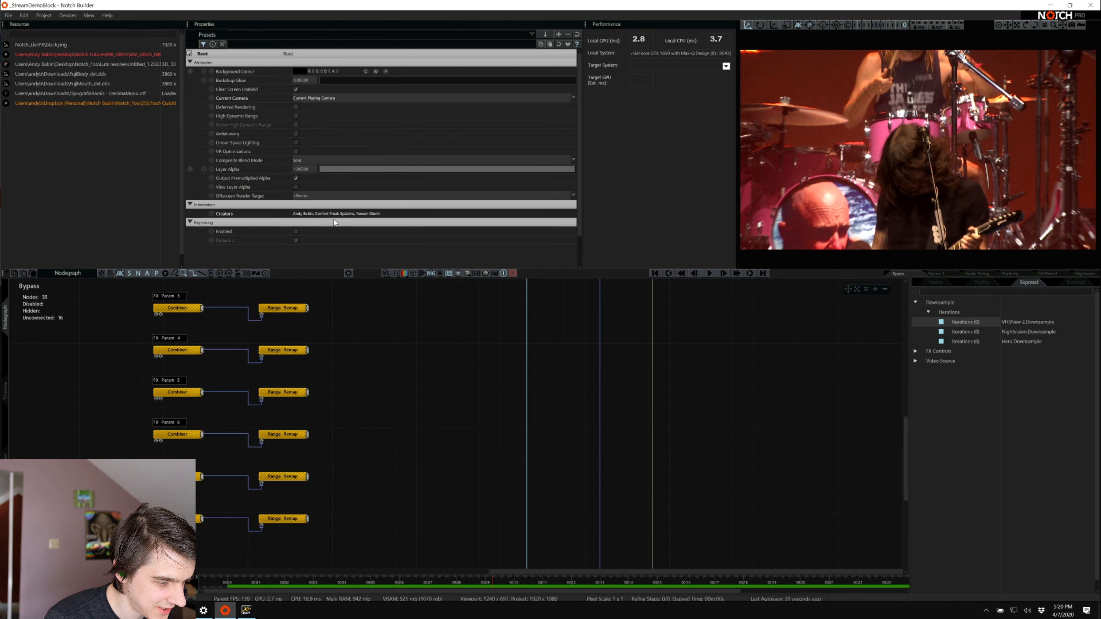
Check the creator name field in the Preferences, close them without changes, and examine the Creators attribute of the Bypass layer's root
left_click(10, 15)
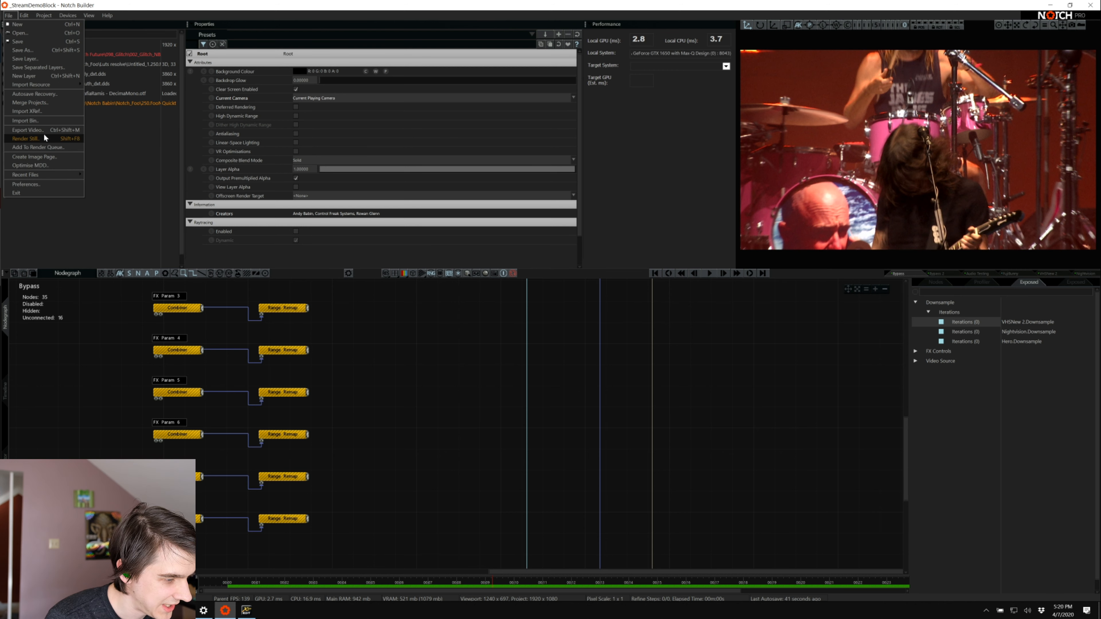
left_click(65, 192)
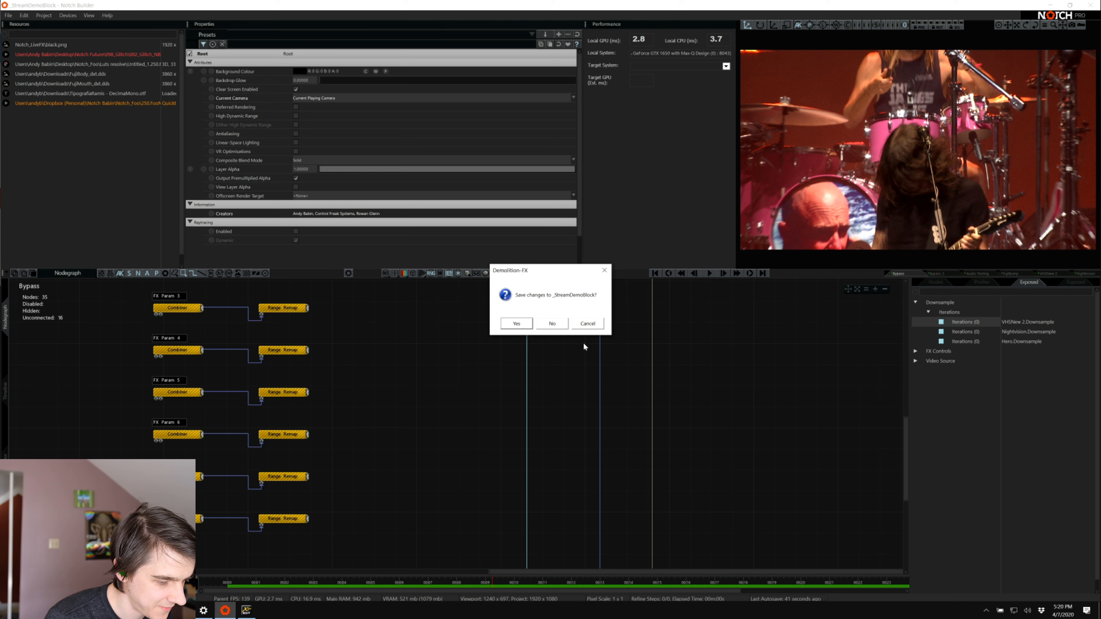
left_click(586, 324)
left_click(8, 15)
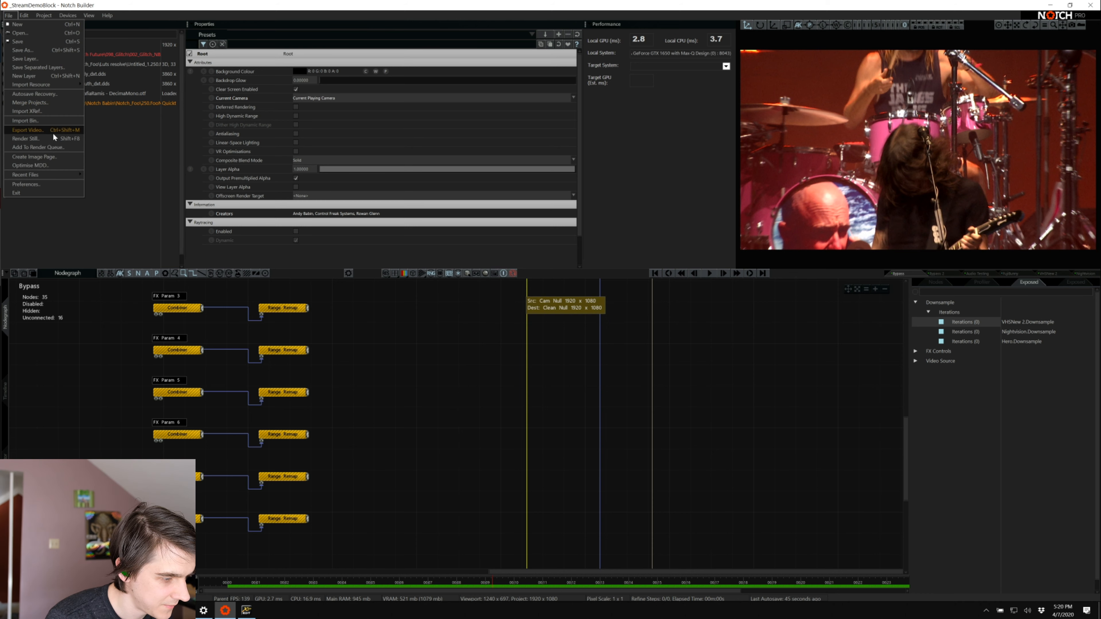
left_click(53, 179)
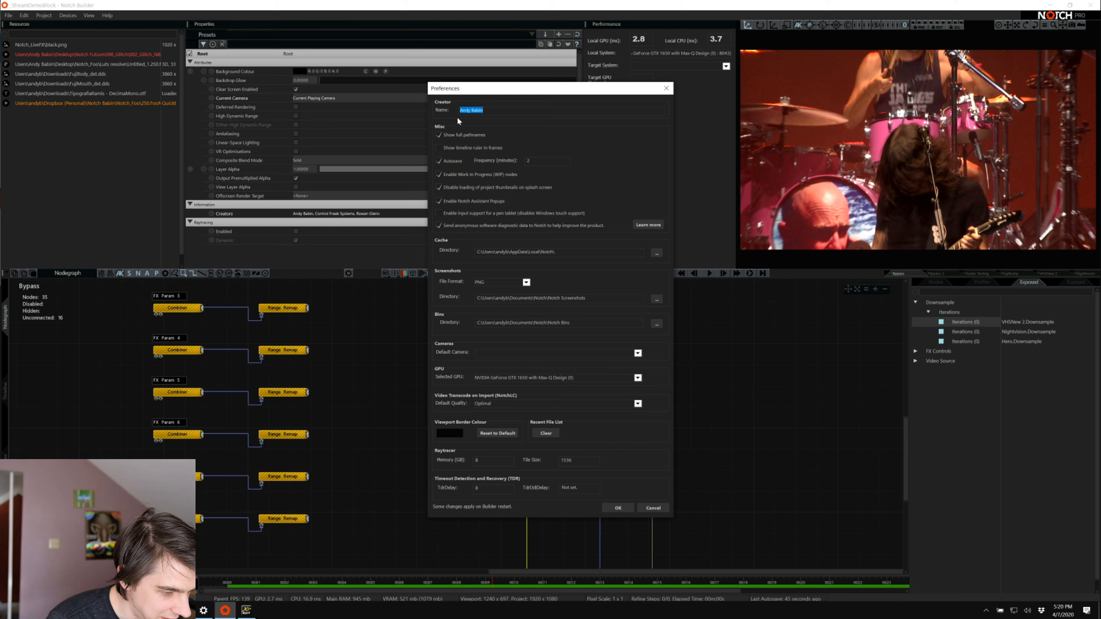
left_click(658, 509)
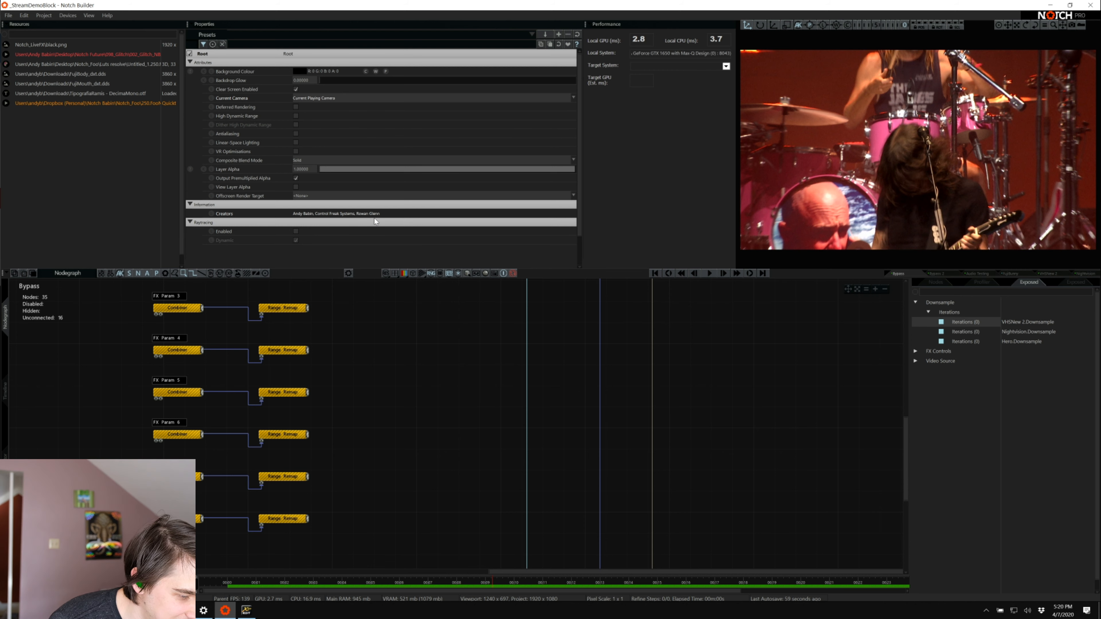
left_click(367, 215)
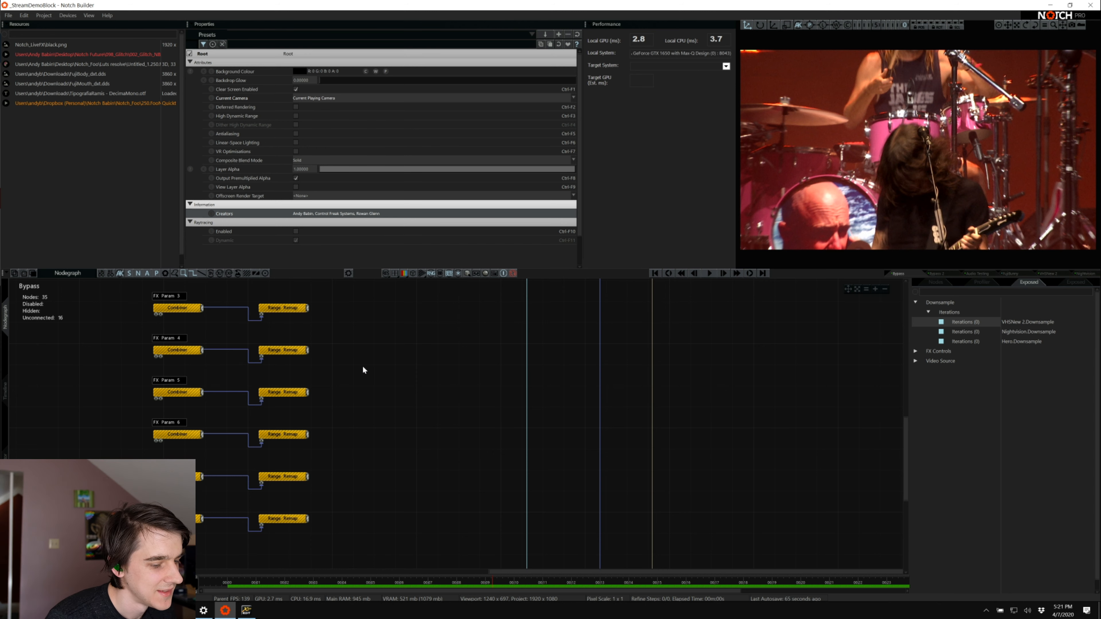
scroll(384, 429, "up", 1)
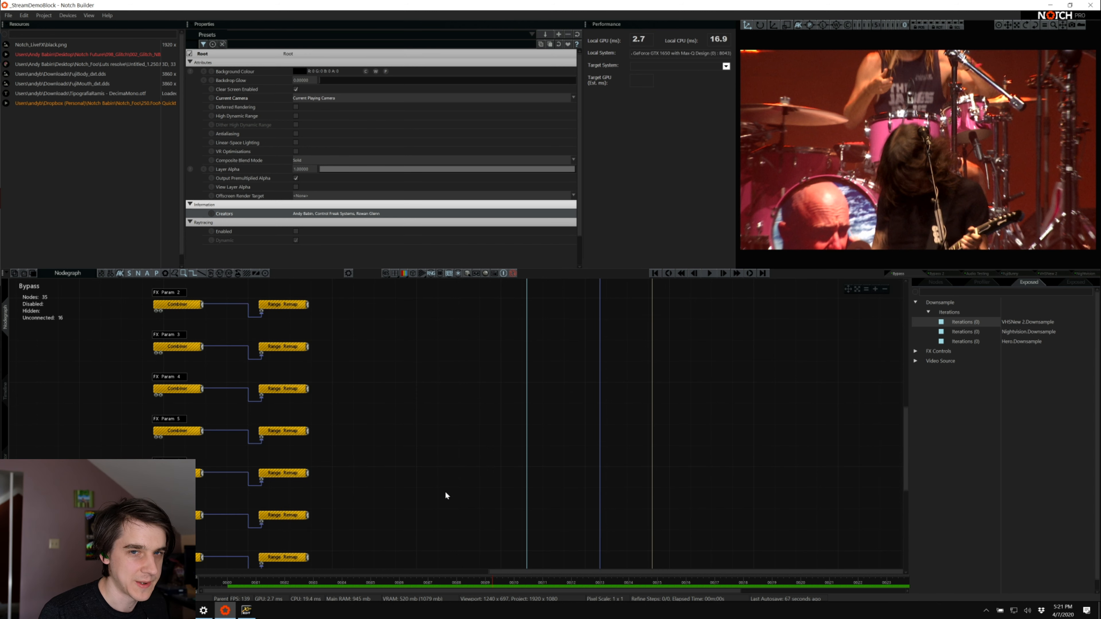
Look over the Bypass layer's FX Param combiner and range remap chains and its clean image nodes
left_click_drag(610, 572, 467, 572)
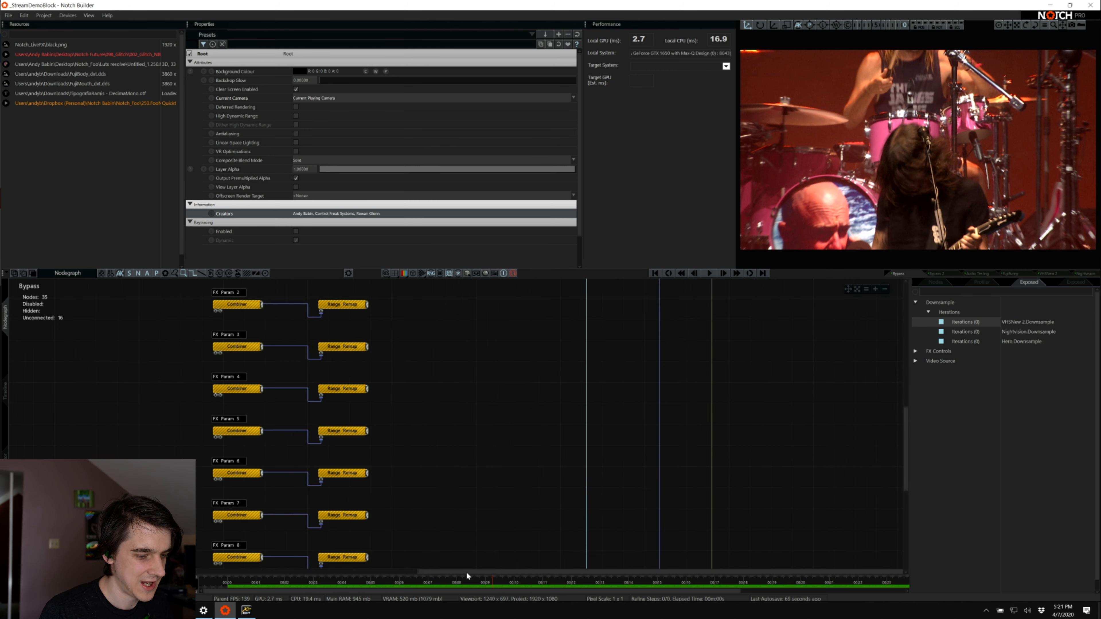
scroll(460, 489, "up", 2)
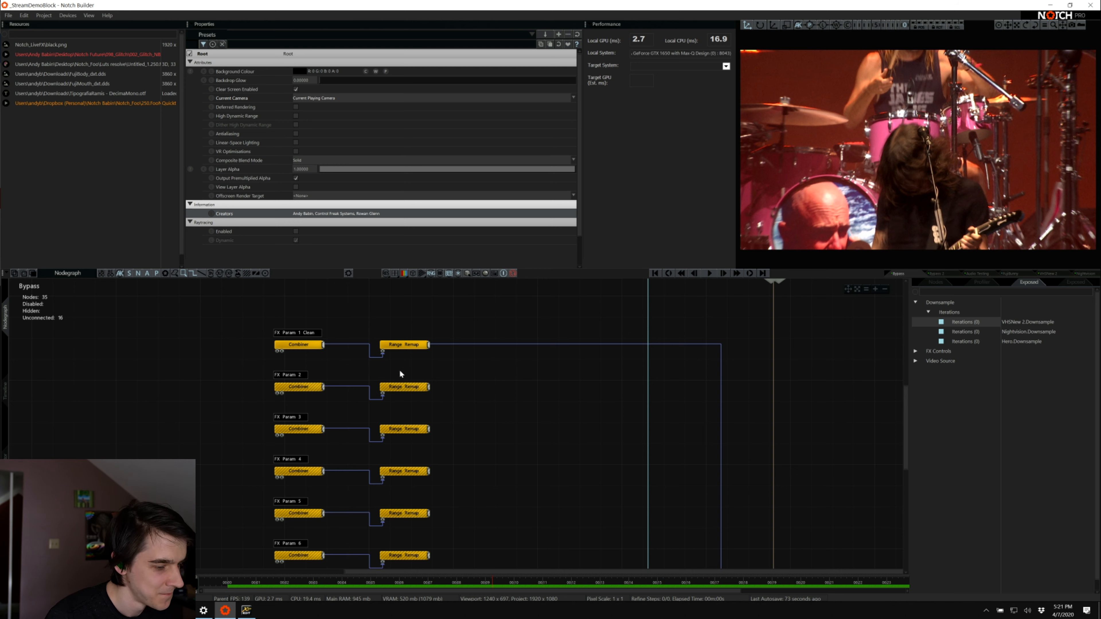
scroll(403, 231, "down", 1)
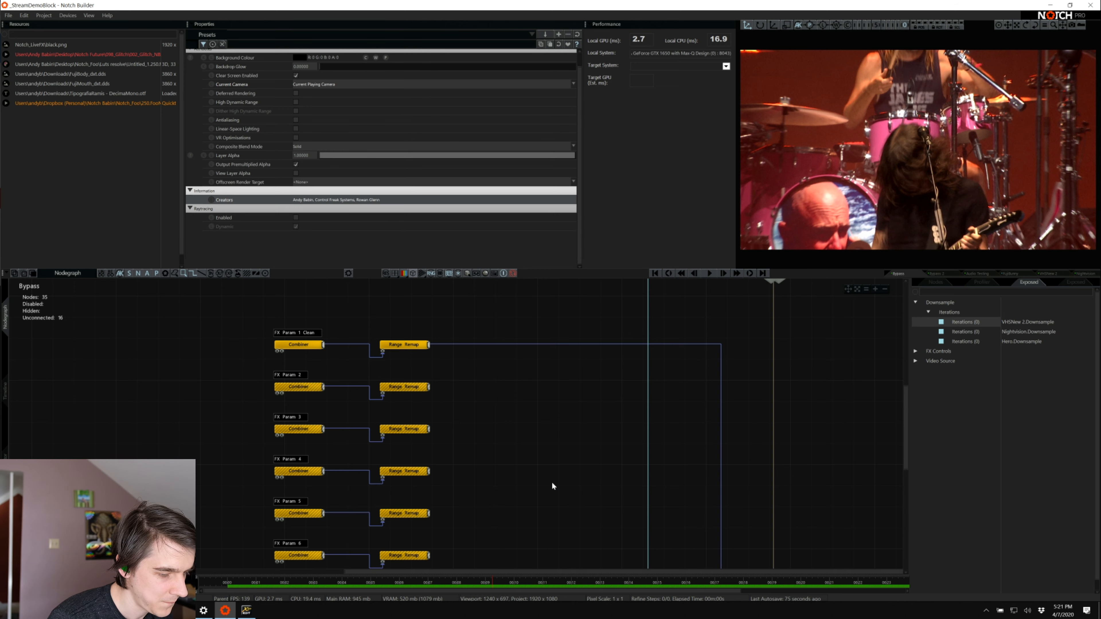
scroll(553, 487, "up", 3)
scroll(554, 487, "down", 12)
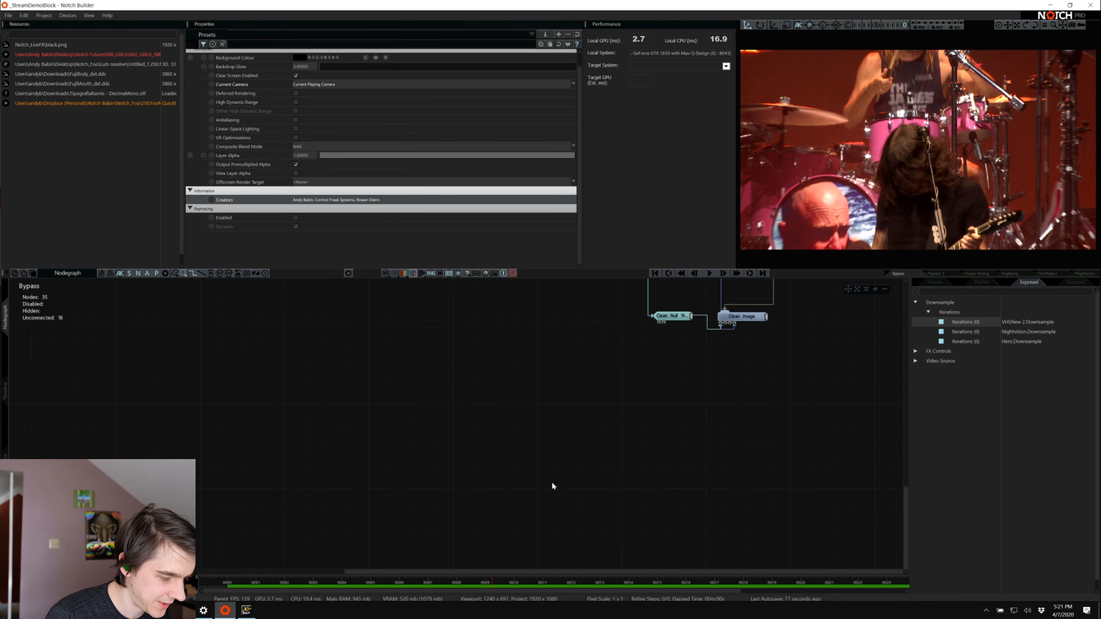
scroll(552, 486, "up", 2)
Expand the FX Controls and Video Source groups of the exposed parameters and review their entries
left_click(981, 282)
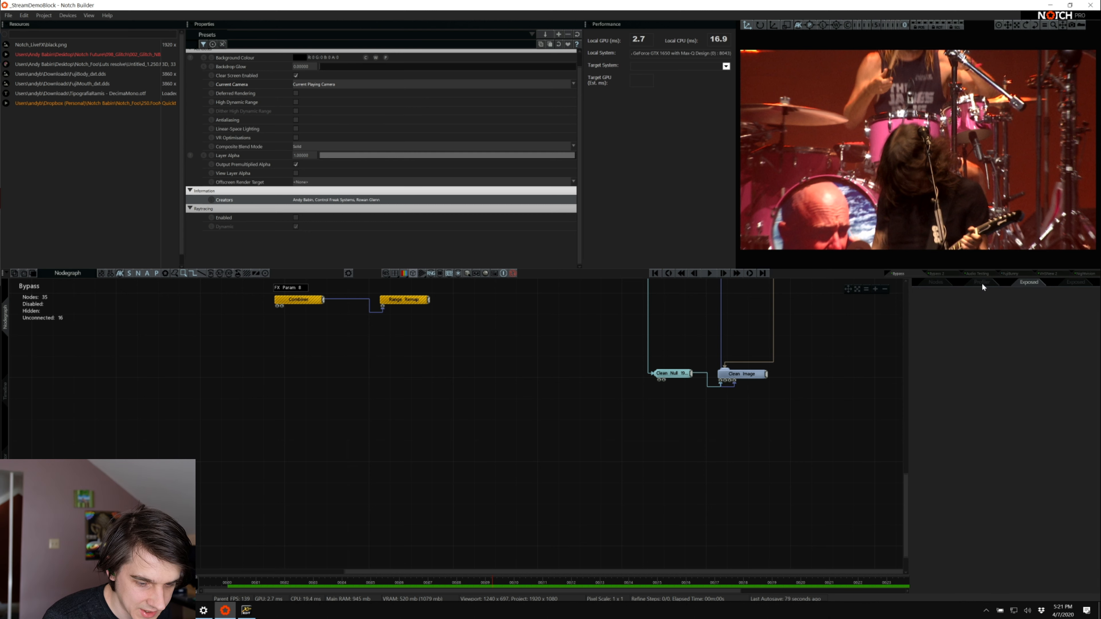
left_click(1036, 284)
left_click(915, 351)
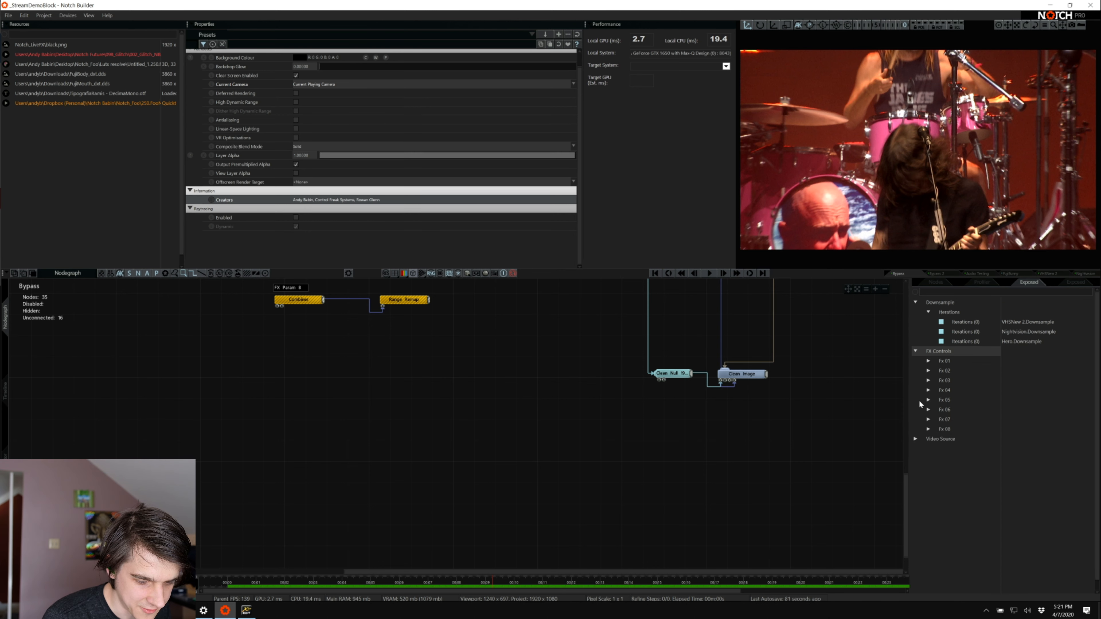
left_click(917, 436)
scroll(1006, 502, "down", 1)
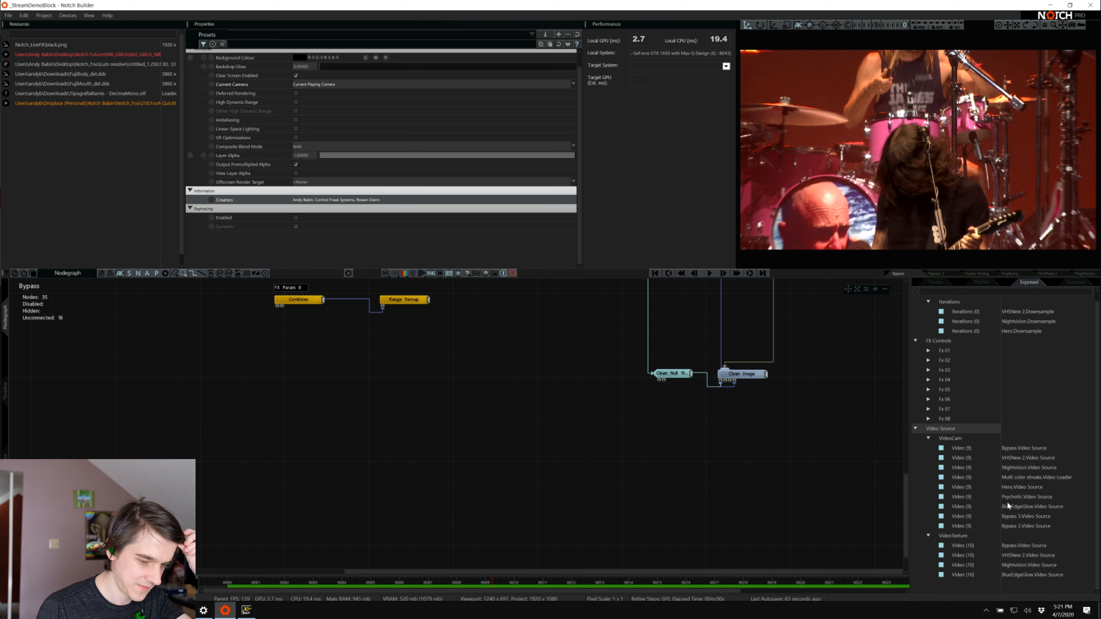
Compile the block for a media server into the NotchStream project's objects/NotchFile folder, replacing the existing StreamDemoBlock.dfxdll
left_click(61, 14)
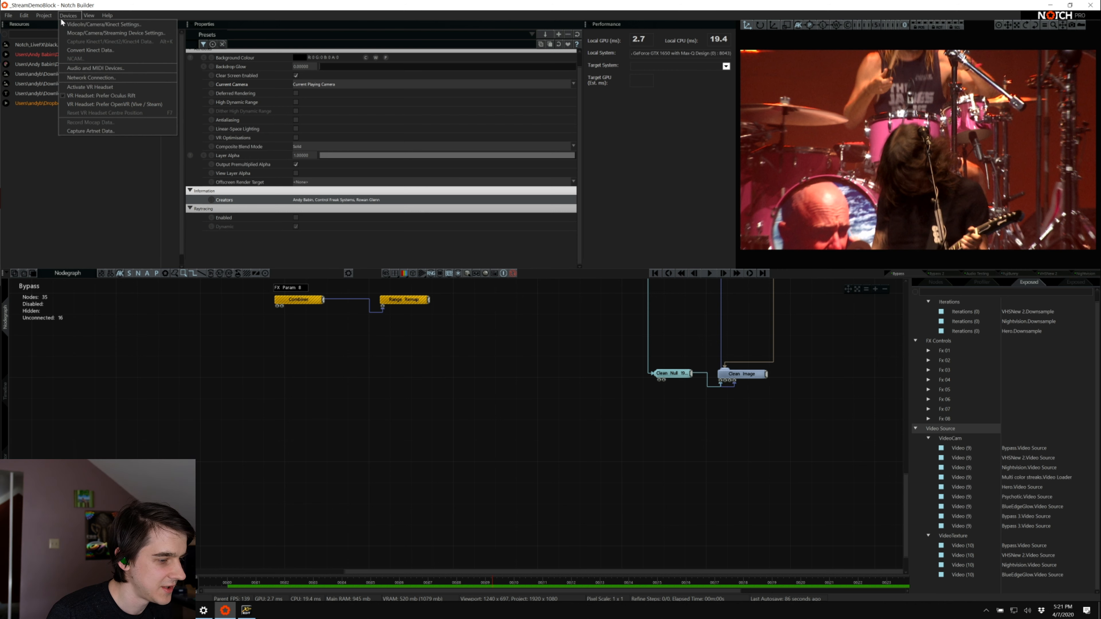
left_click(53, 16)
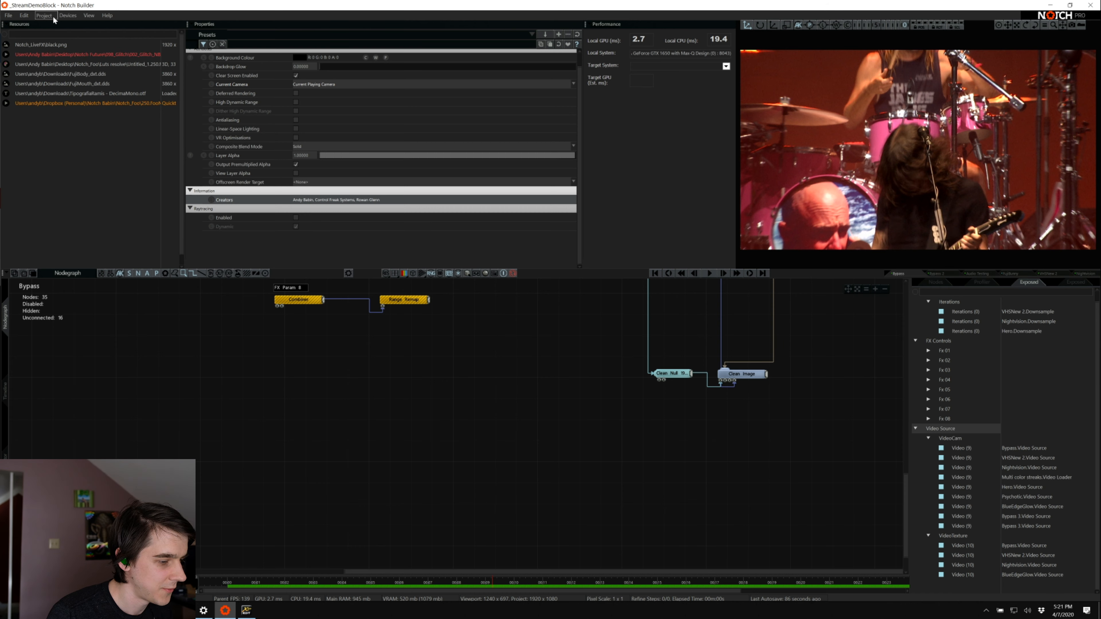
left_click(53, 16)
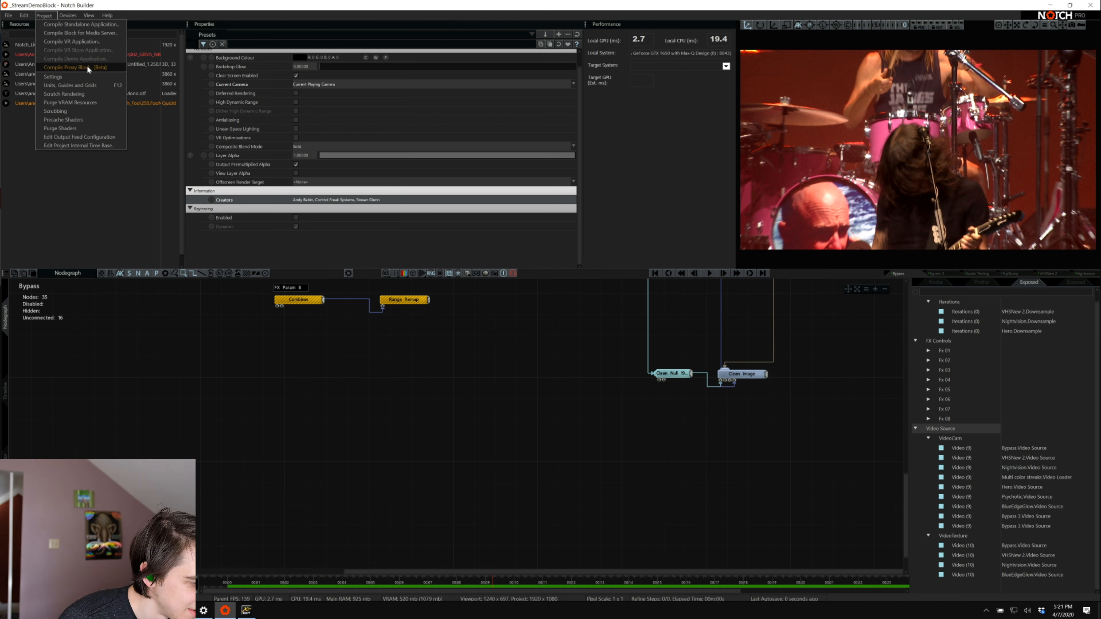
left_click(107, 32)
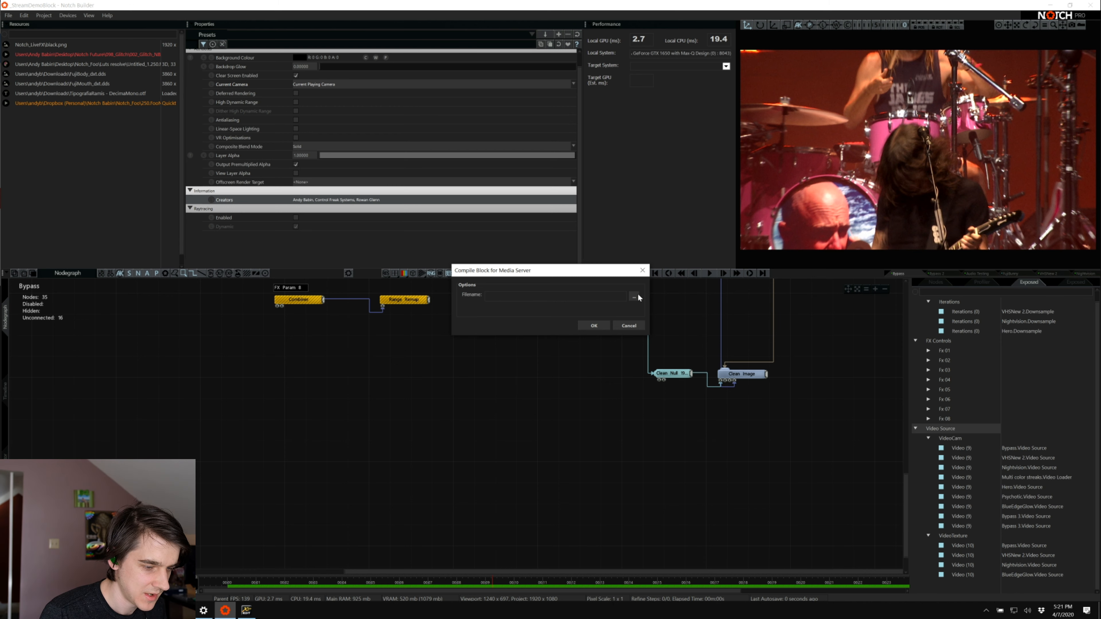
left_click(635, 297)
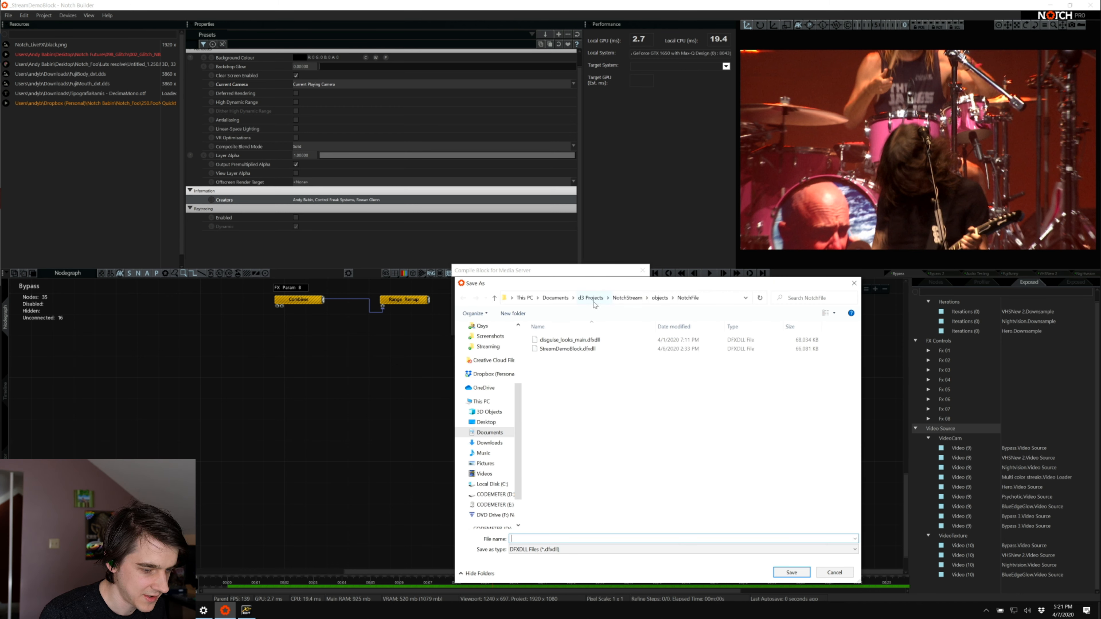
left_click(591, 298)
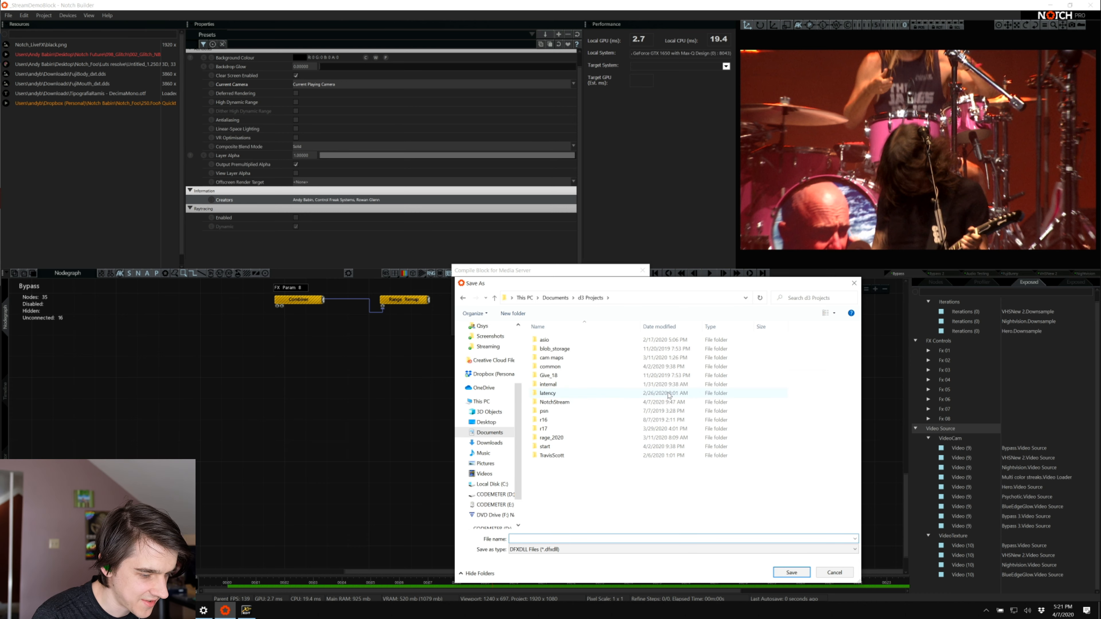
double_click(576, 404)
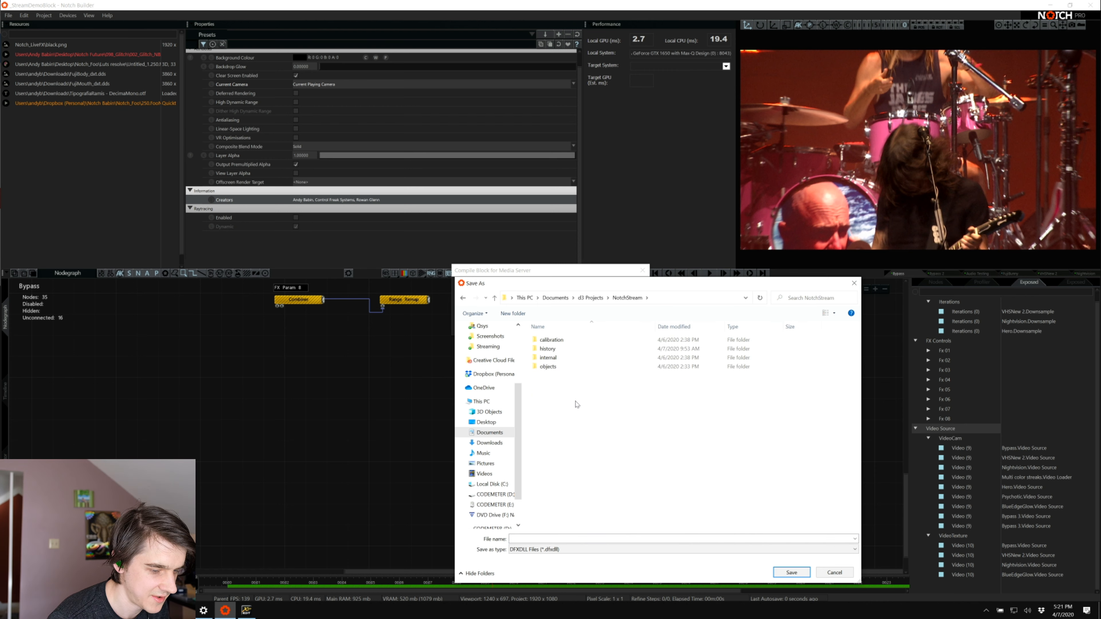
double_click(577, 366)
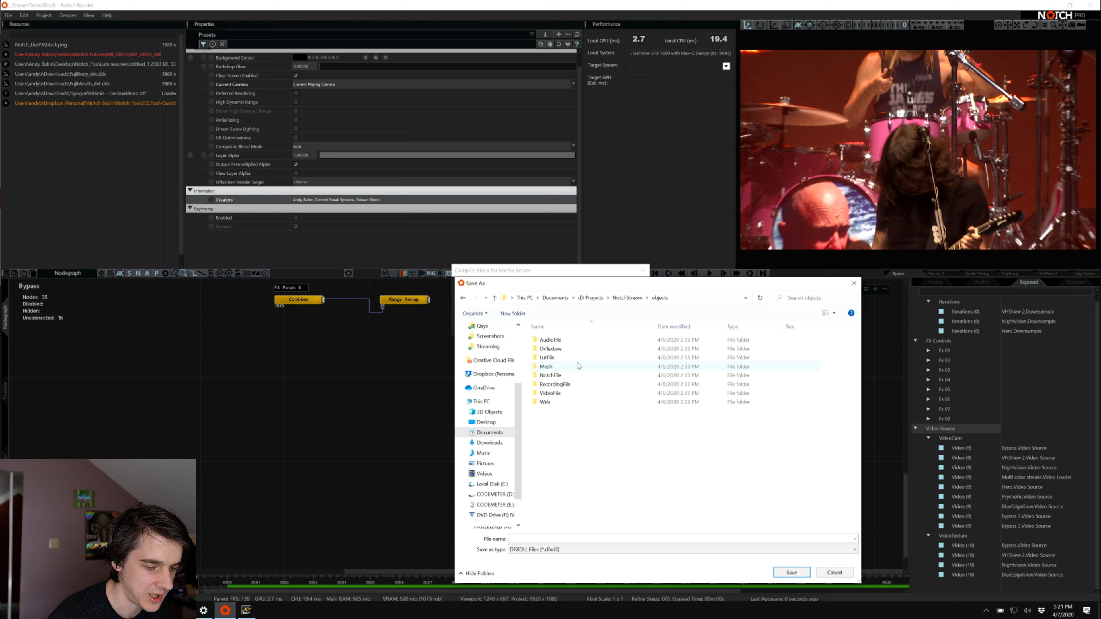
double_click(563, 375)
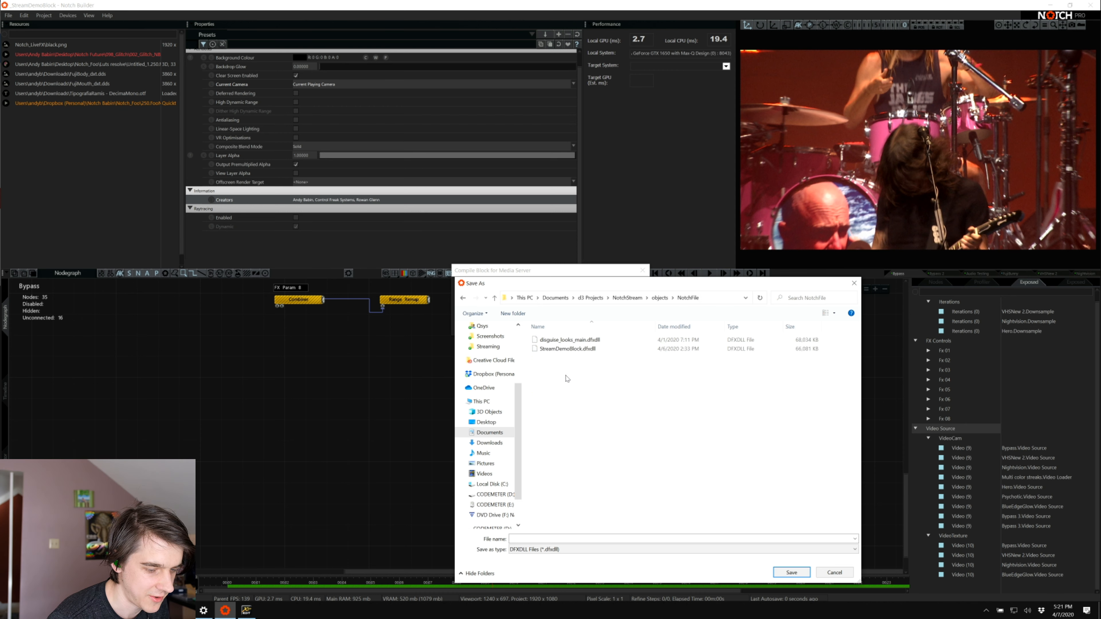
left_click(576, 350)
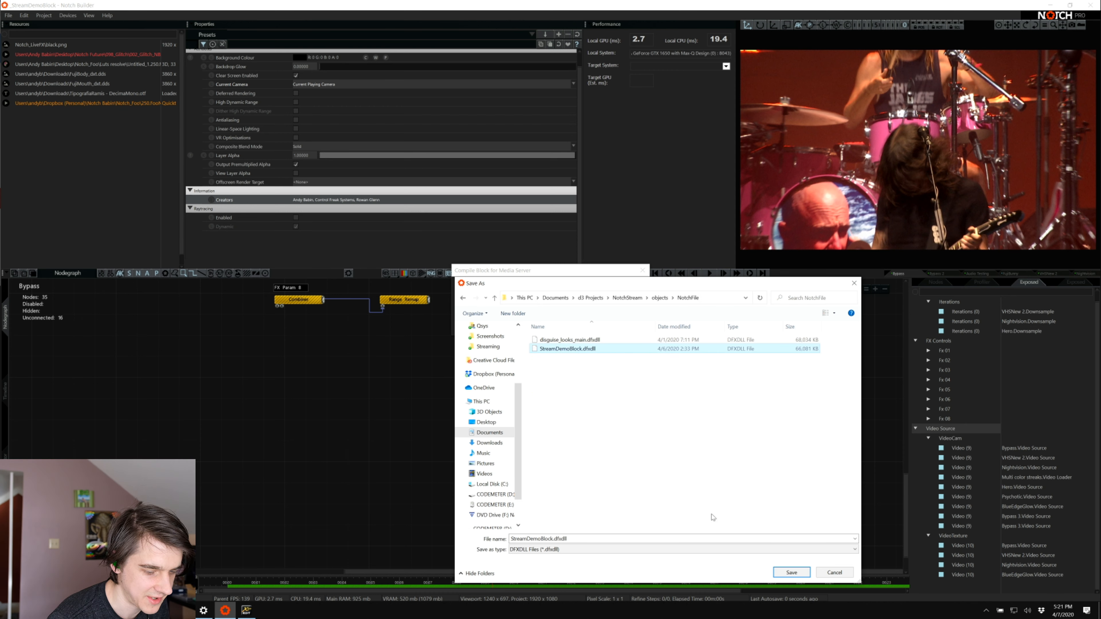
left_click(791, 573)
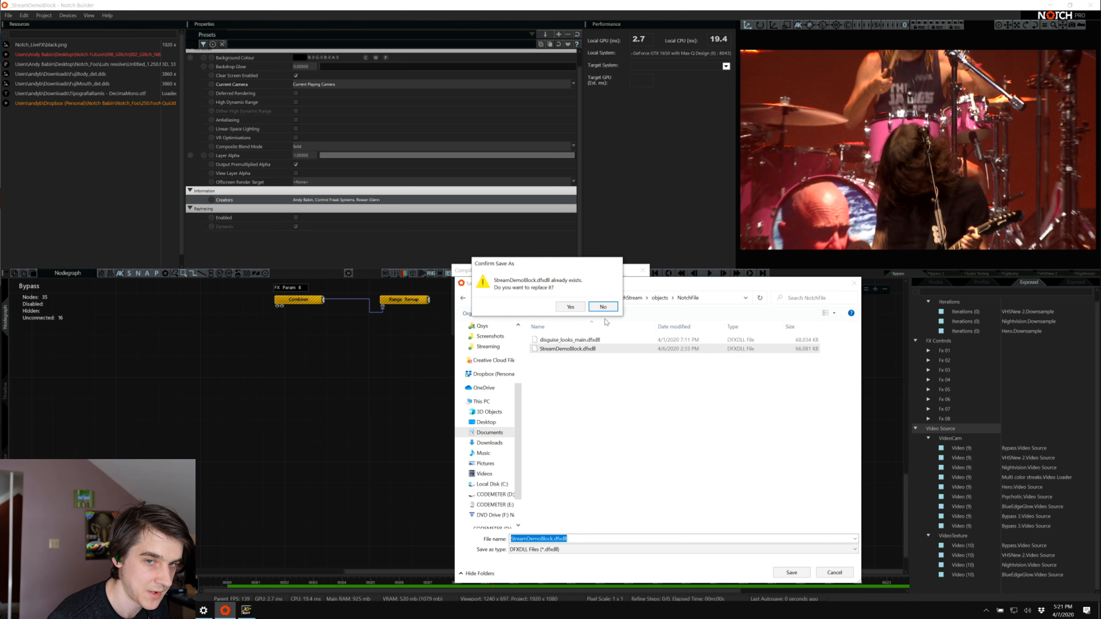
left_click(563, 307)
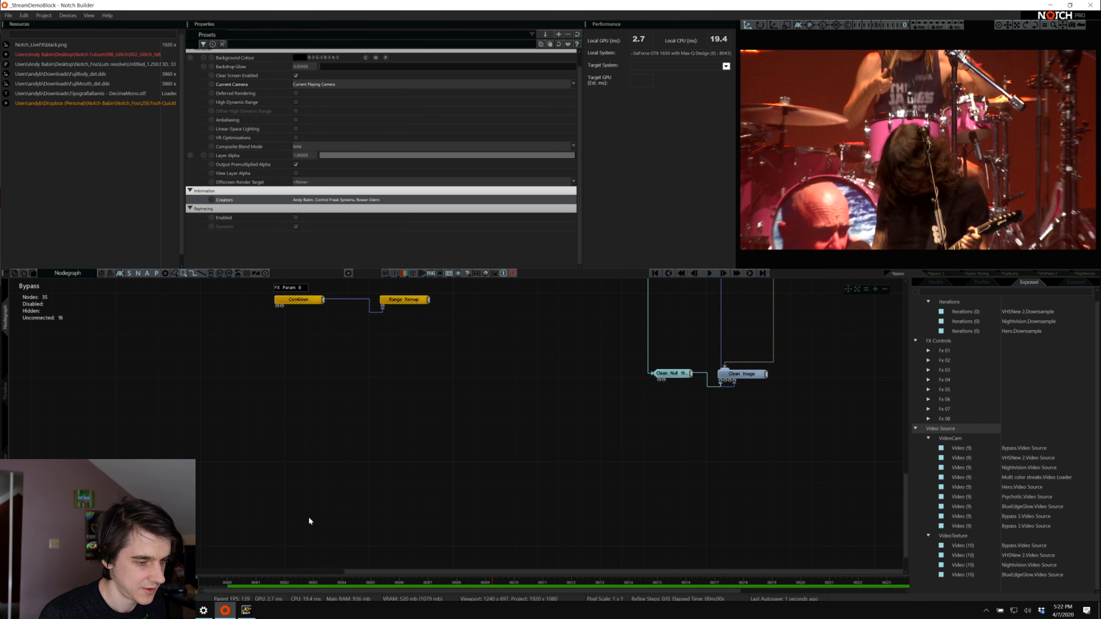
Switch to d3manager and run the NotchStream project
left_click(182, 611)
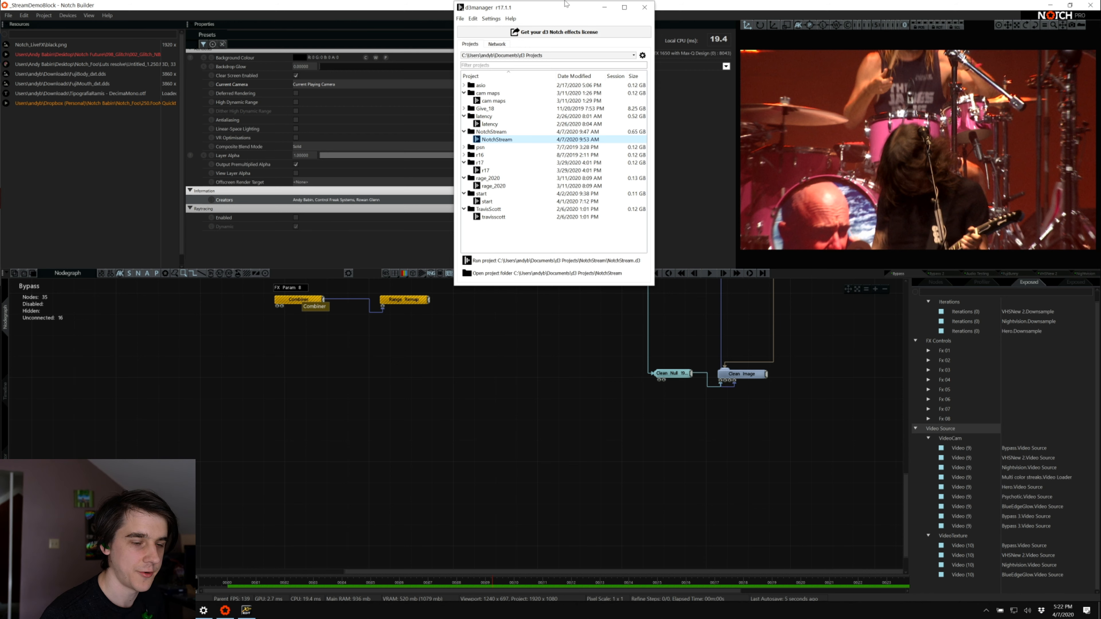
left_click_drag(581, 12, 534, 131)
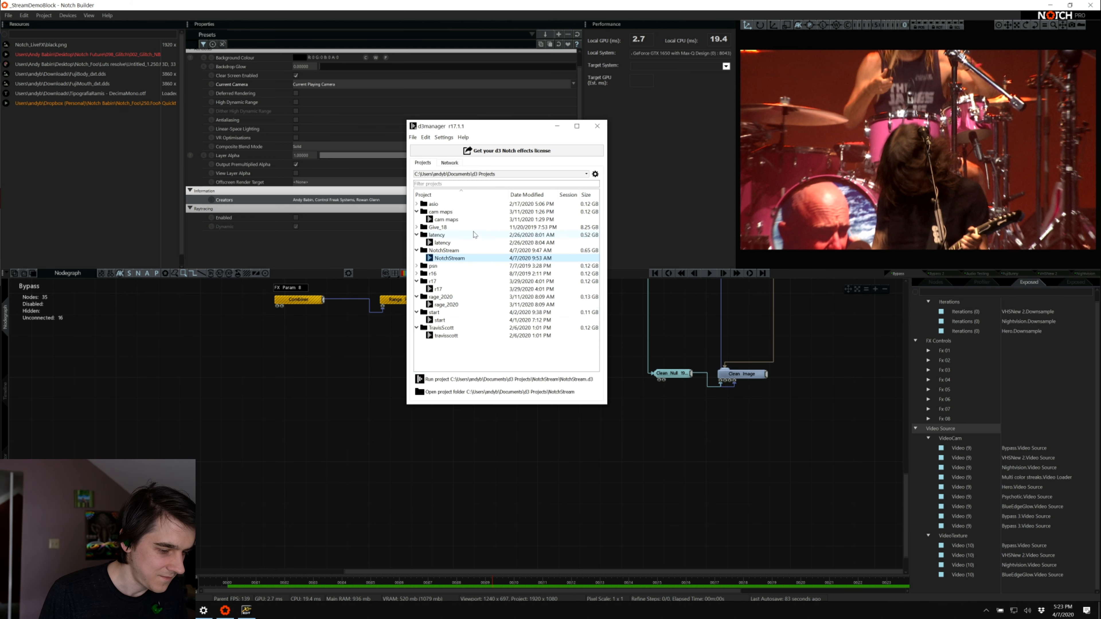
left_click(435, 380)
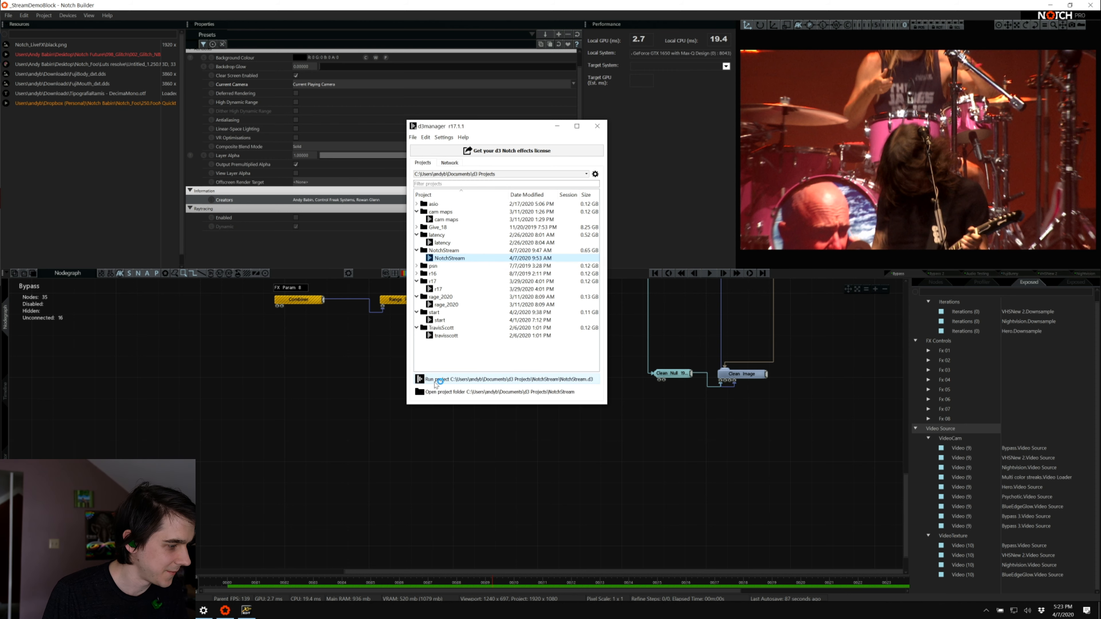
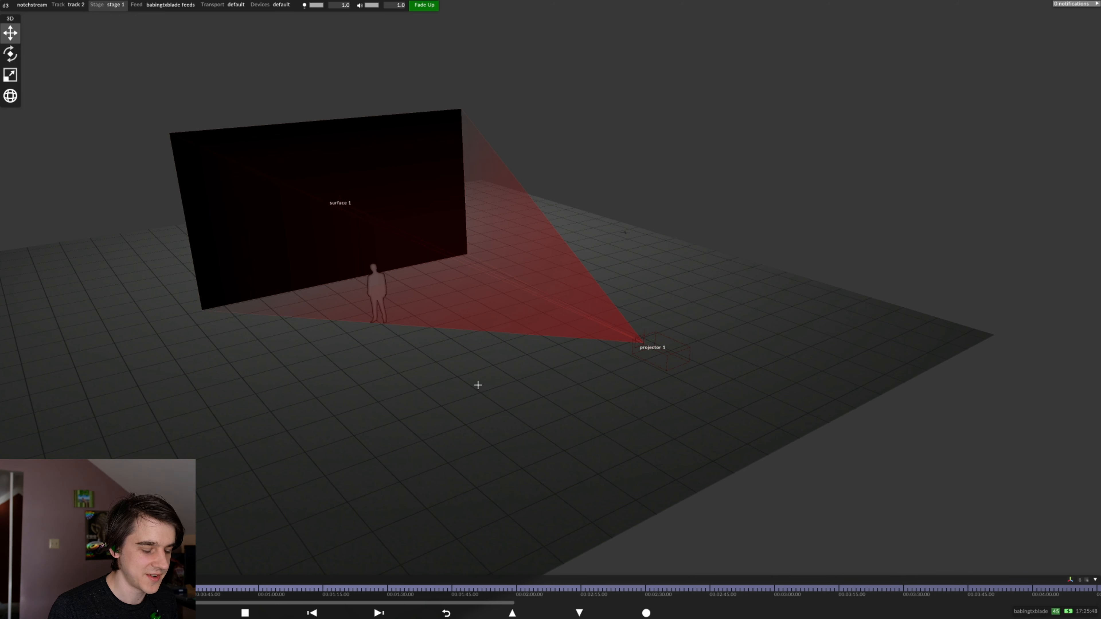
Add a Notch layer to track 2 and choose streamdemoblock as its effect
left_click_drag(478, 386, 470, 374)
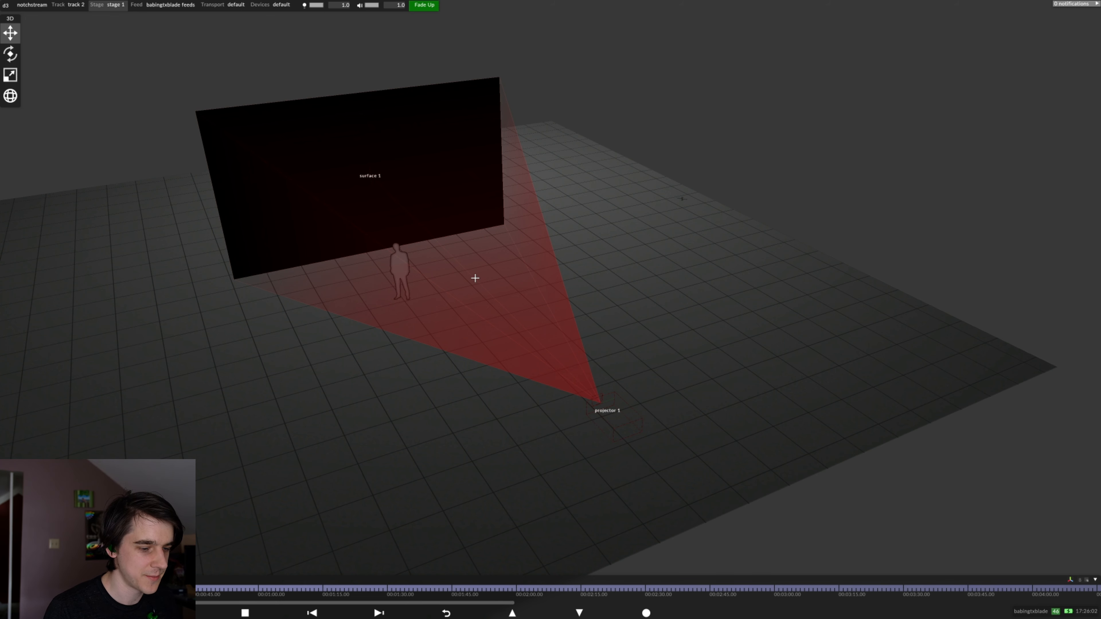
scroll(469, 278, "down", 1)
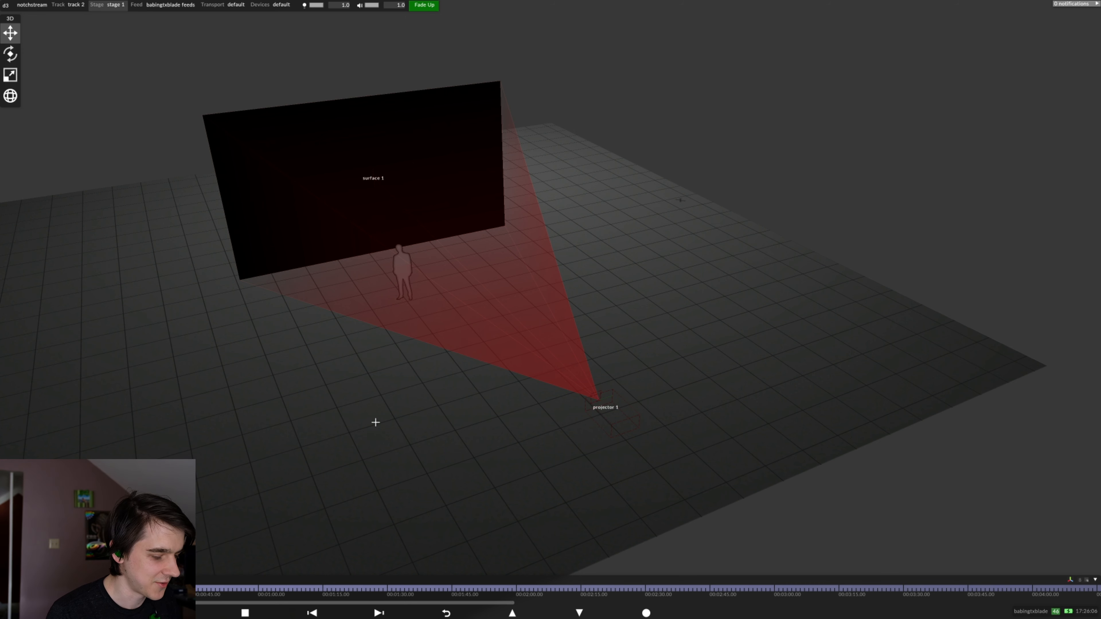
left_click(84, 580)
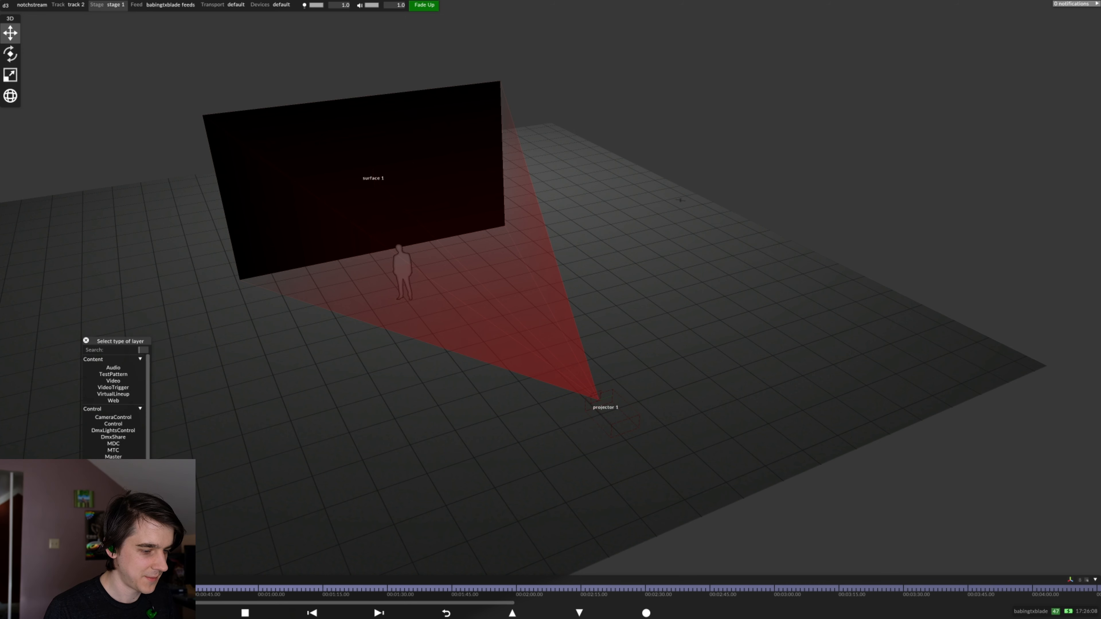
left_click_drag(106, 342, 146, 260)
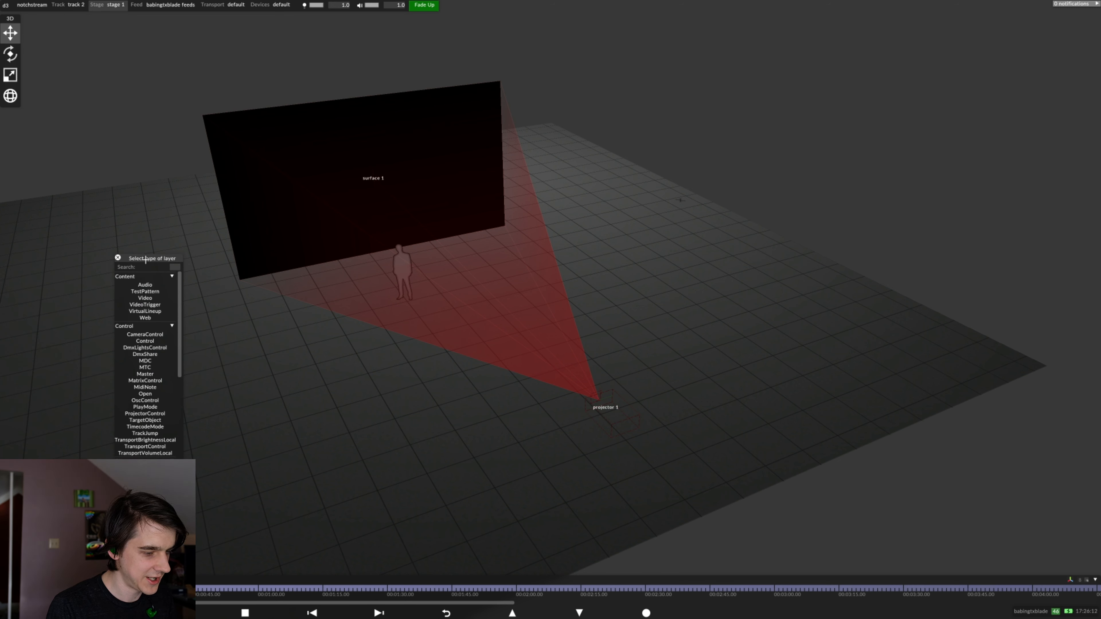
type("no")
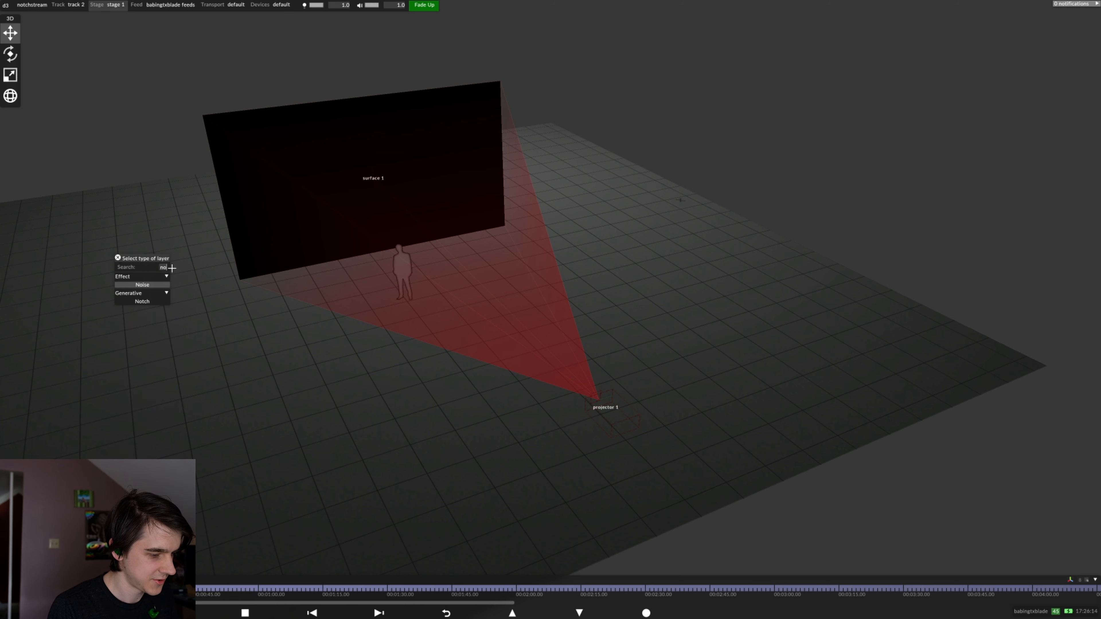
left_click(137, 301)
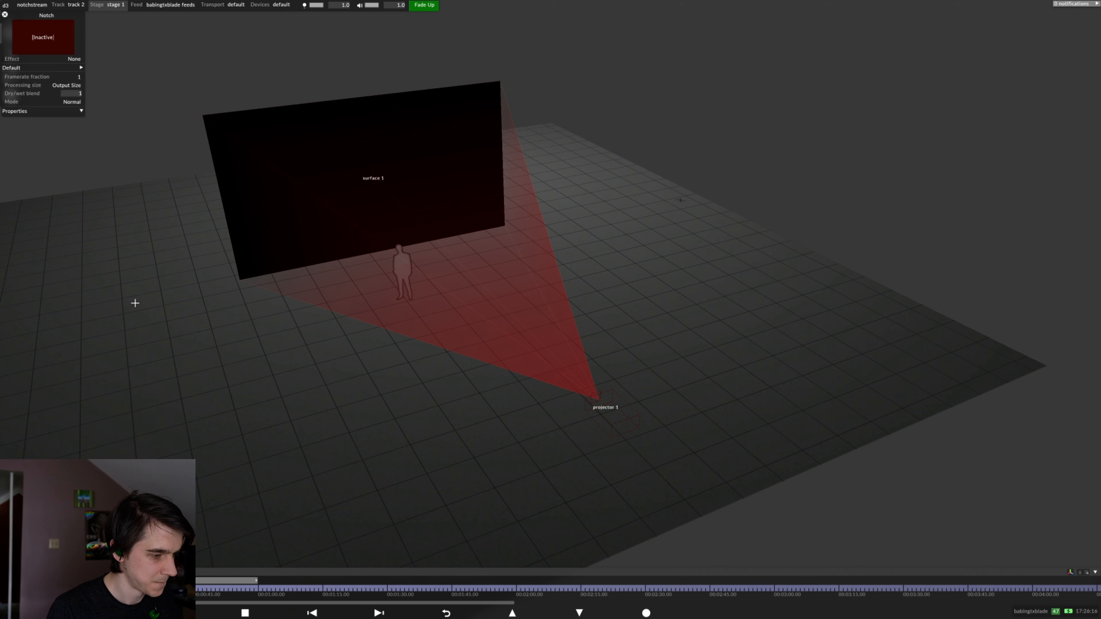
left_click(61, 58)
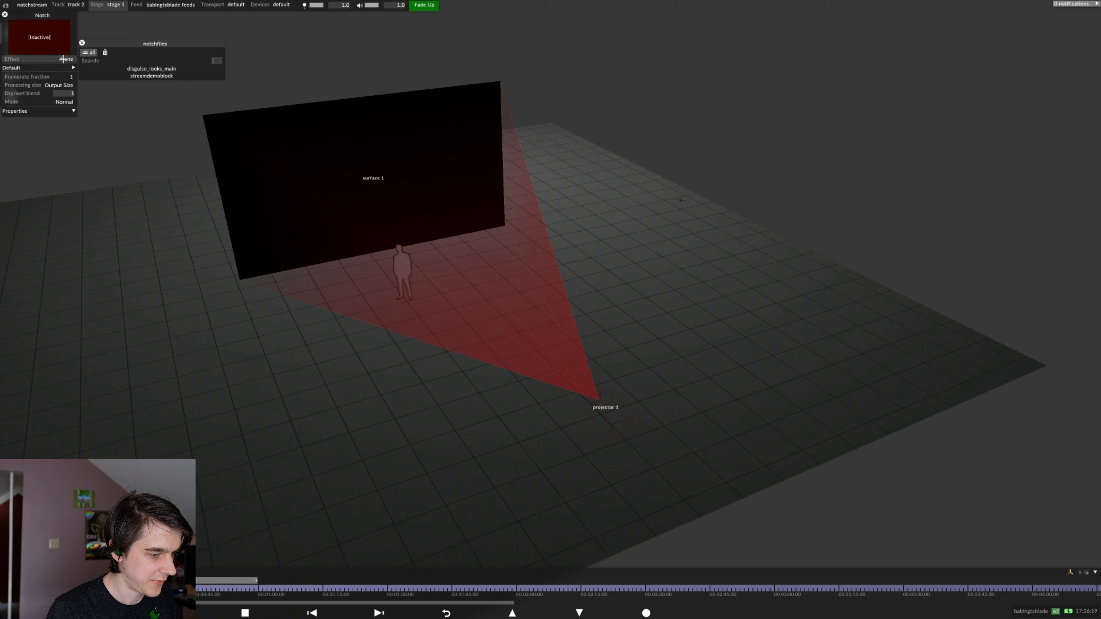
left_click(191, 76)
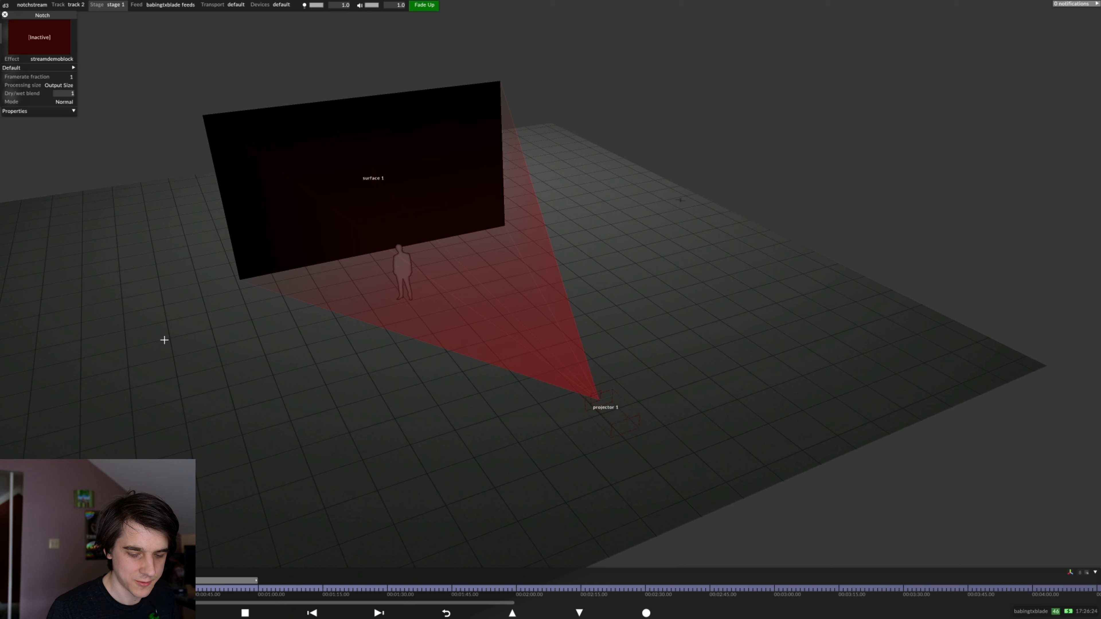
Expand the Notch layer's Default properties and set its mapping to surface 1 (direct)
left_click_drag(185, 386, 180, 412)
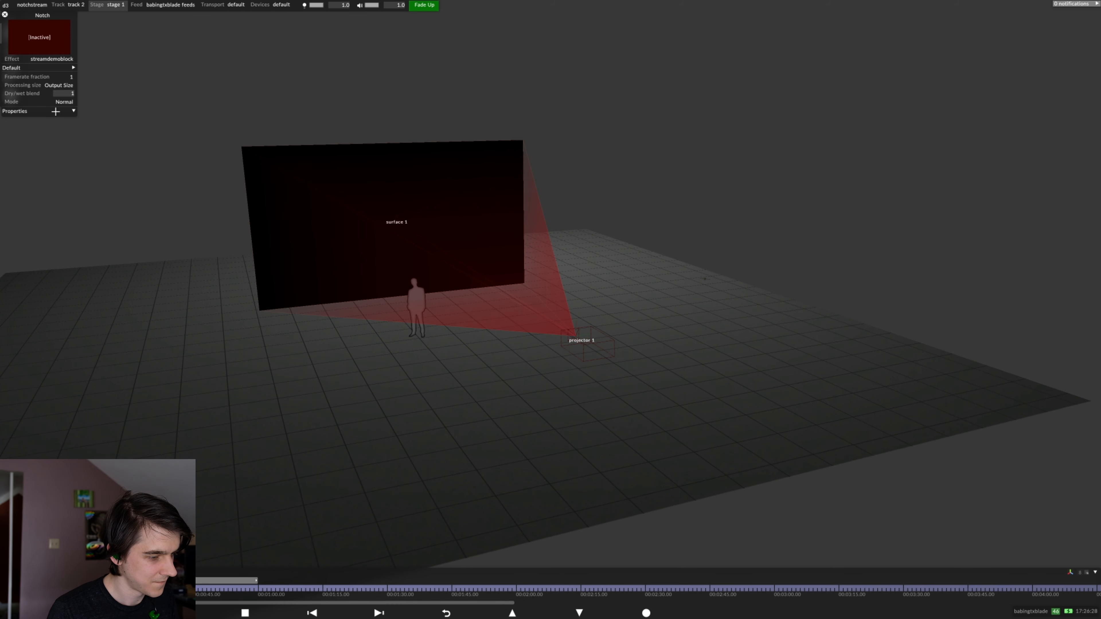
left_click(51, 67)
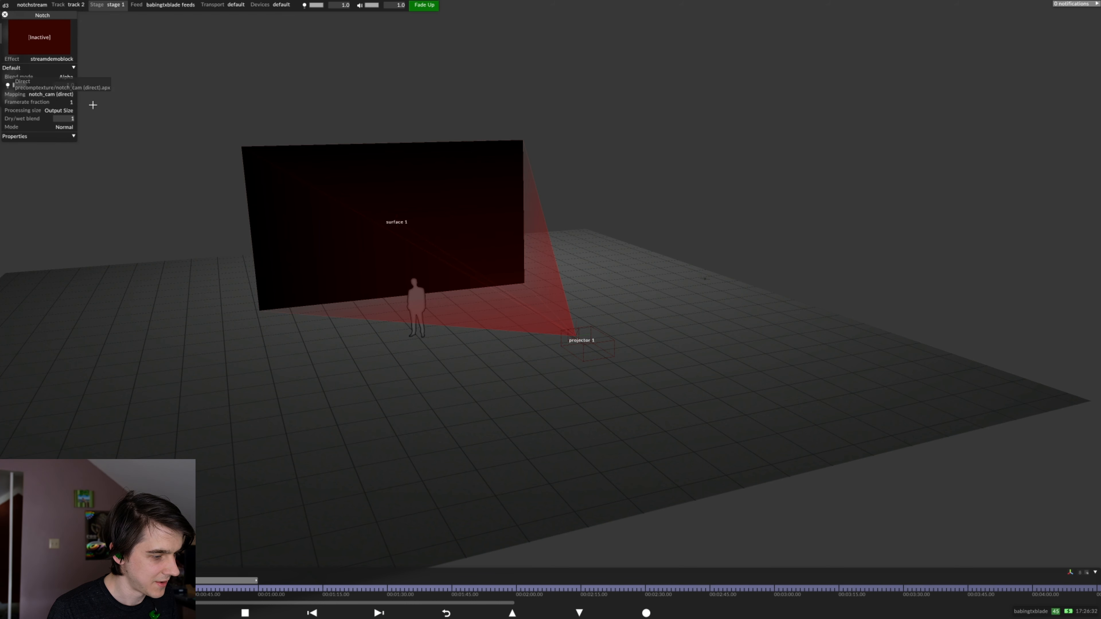
left_click(64, 95)
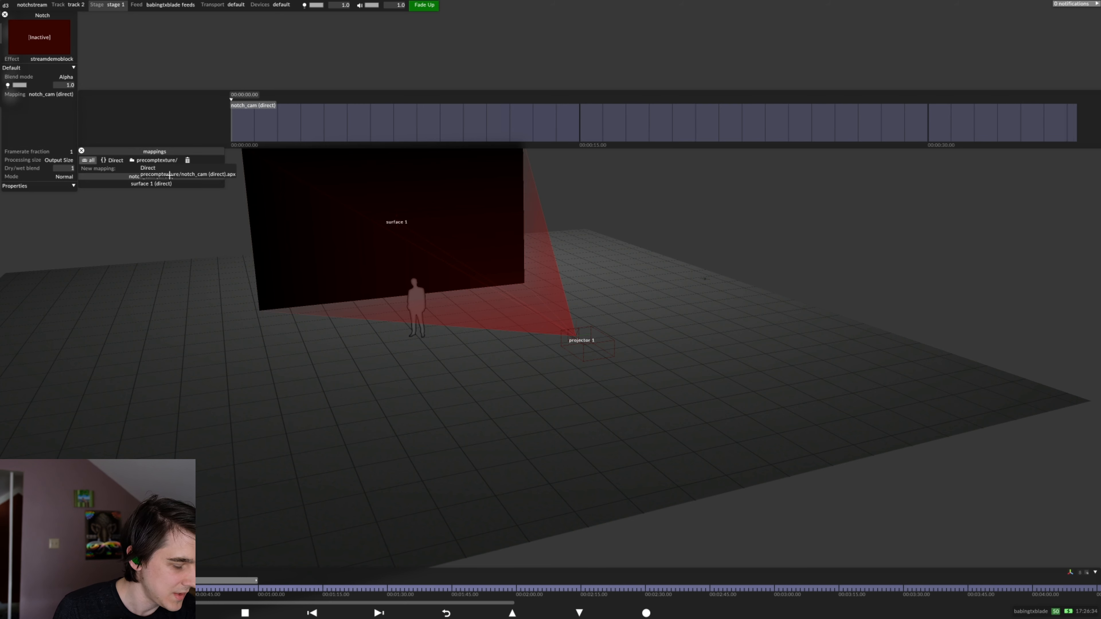
left_click(165, 183)
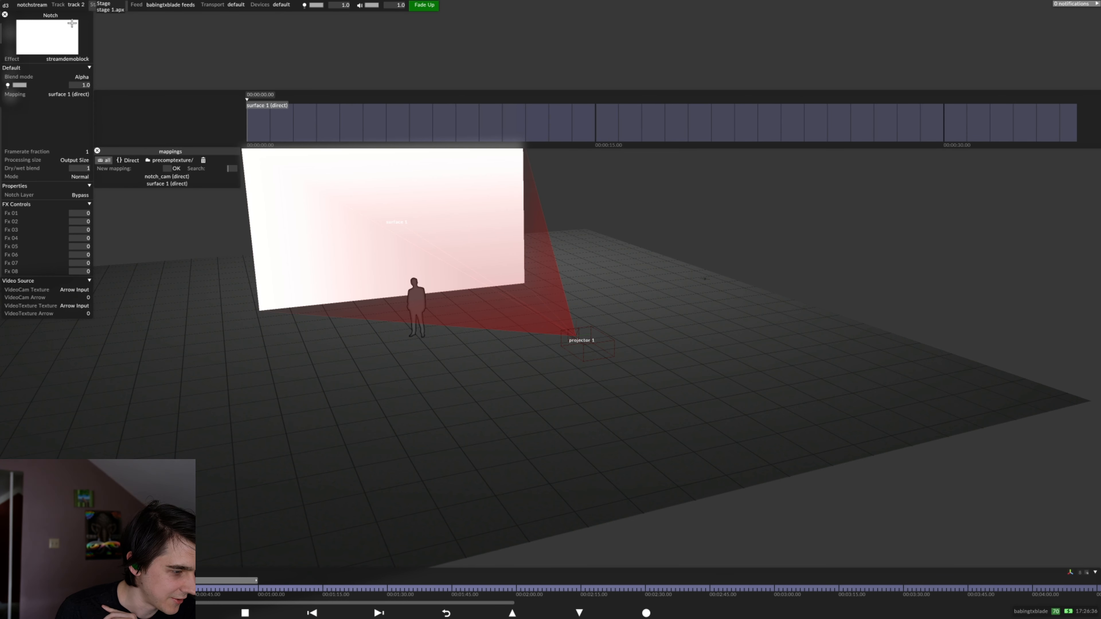
Create a new Feed mapping named notch_feed for the Notch layer and add surface 1 as its screen
left_click_drag(54, 16, 62, 38)
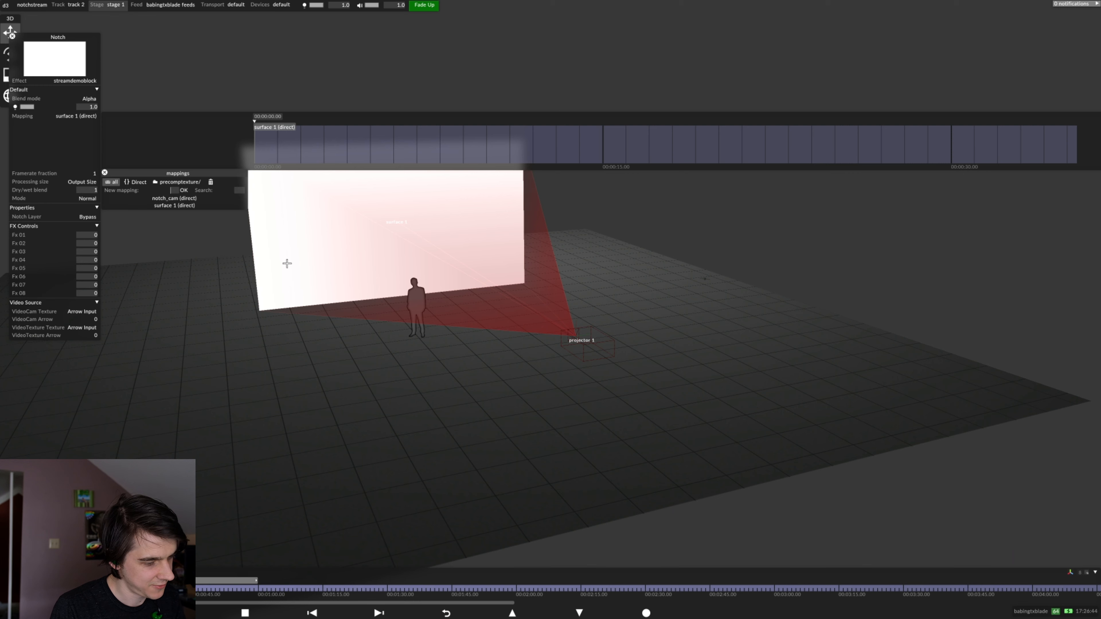
type("ch_feed")
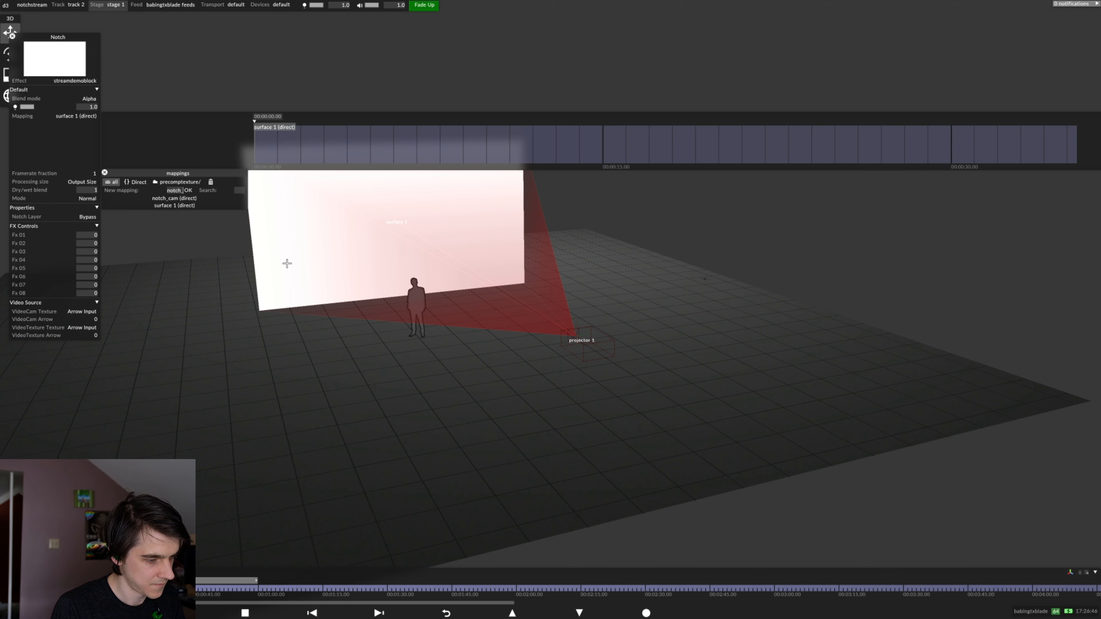
key("Return")
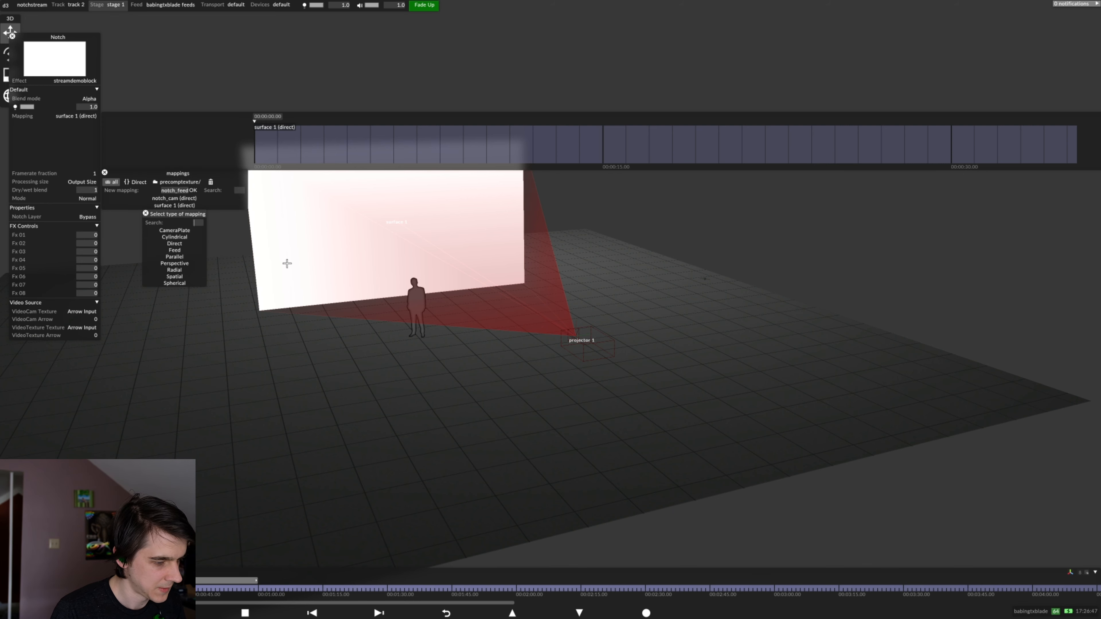
left_click(197, 250)
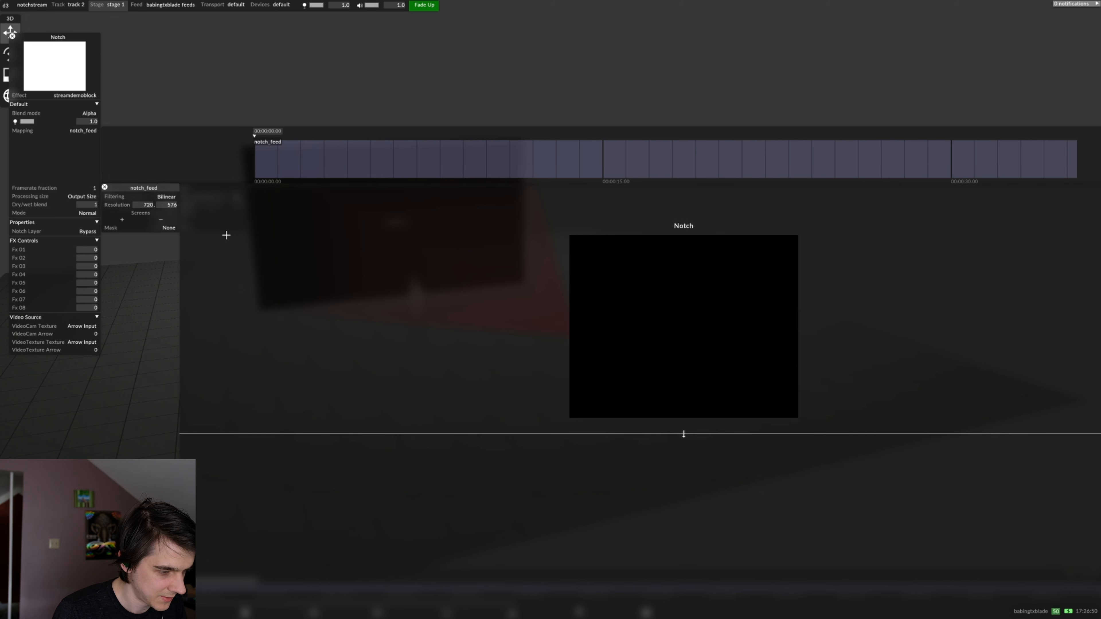
left_click(122, 220)
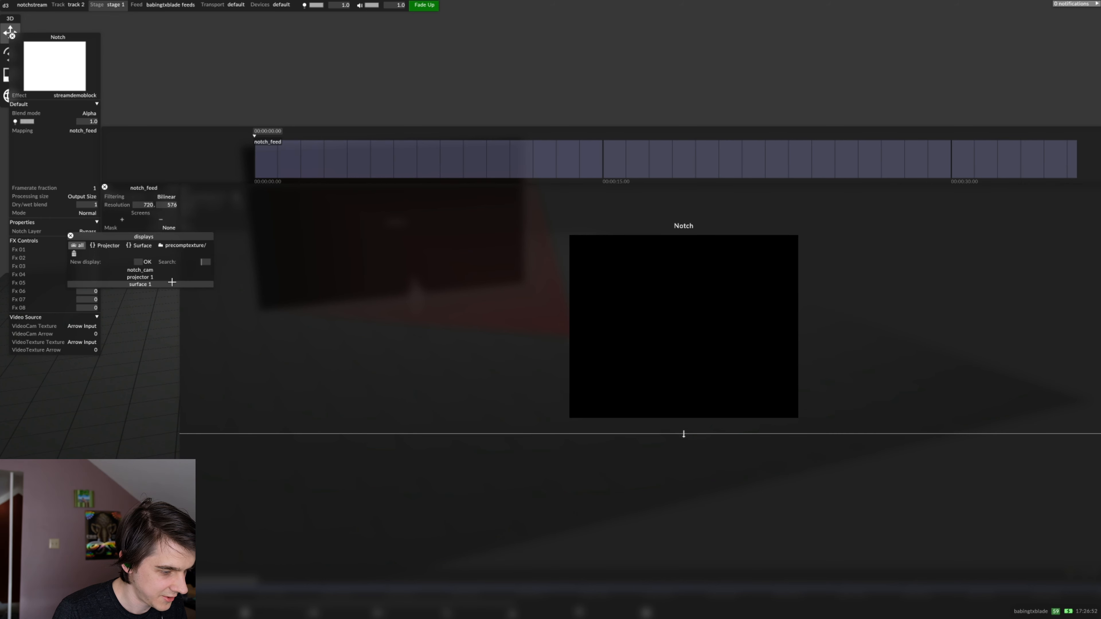
left_click(140, 284)
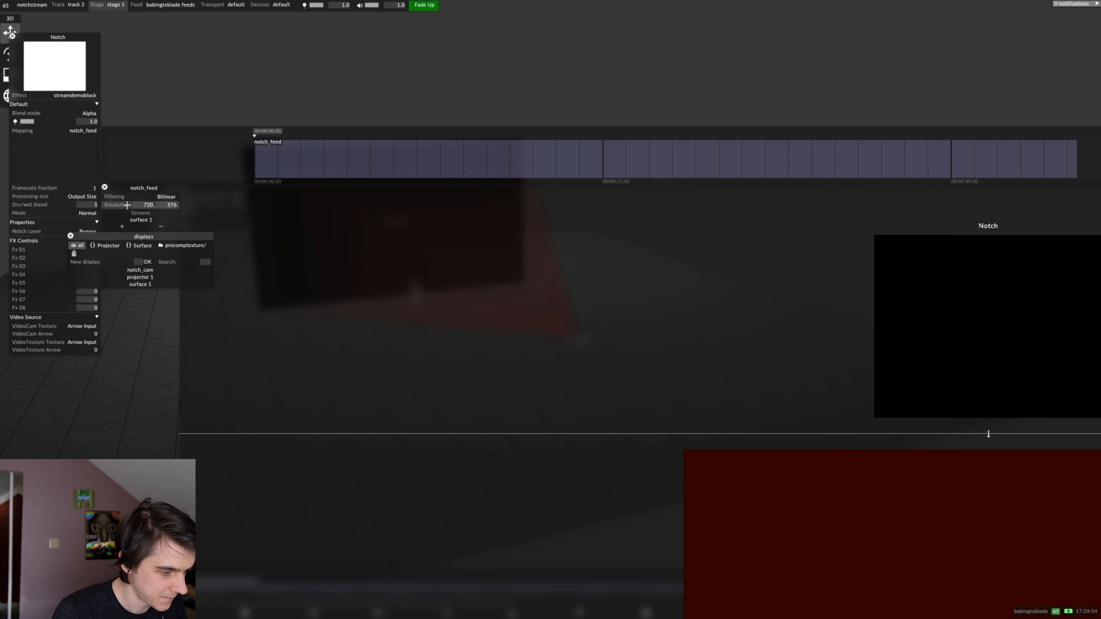
Set the notch_feed mapping's resolution to 1920 by 1080
left_click(139, 206)
type("1092")
key("BackSpace")
key("BackSpace")
key("BackSpace")
key("BackSpace")
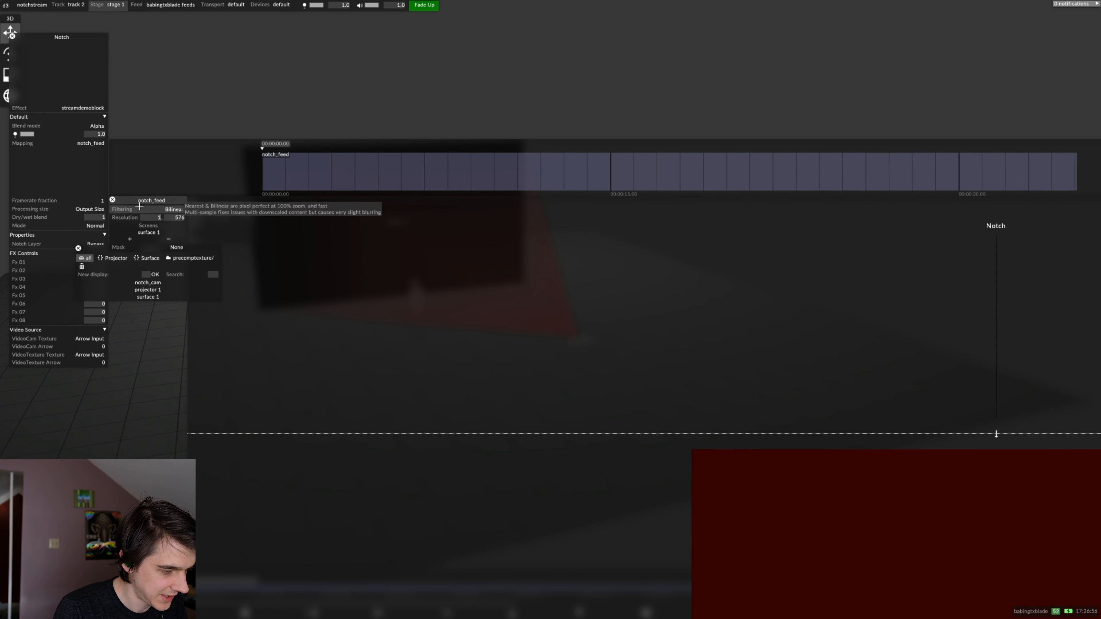
type("1920")
key("Tab")
type("1")
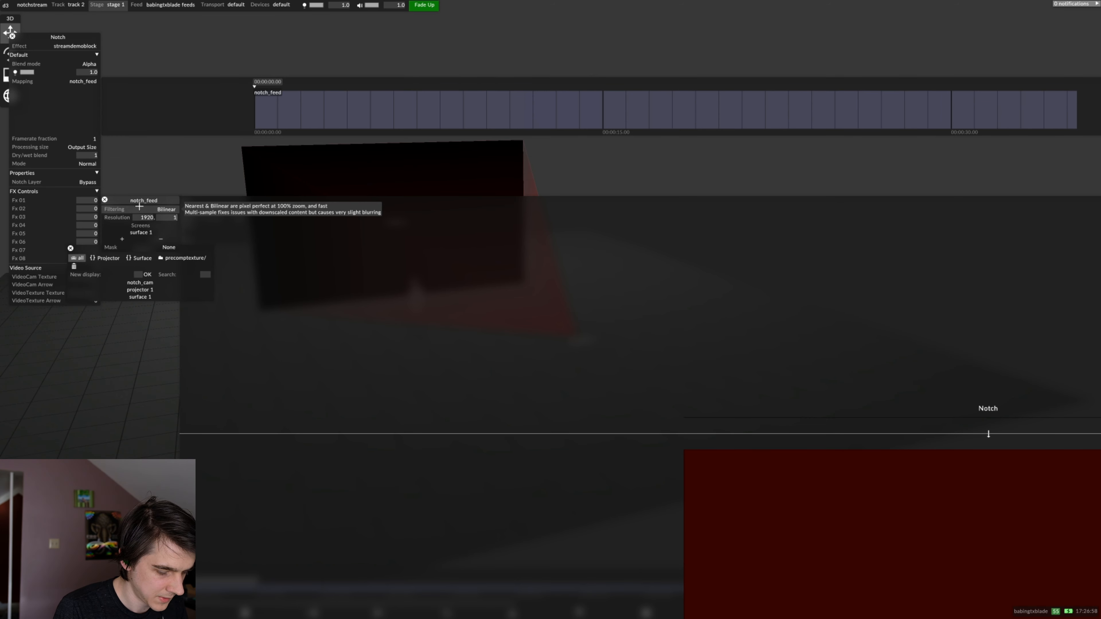
type("080")
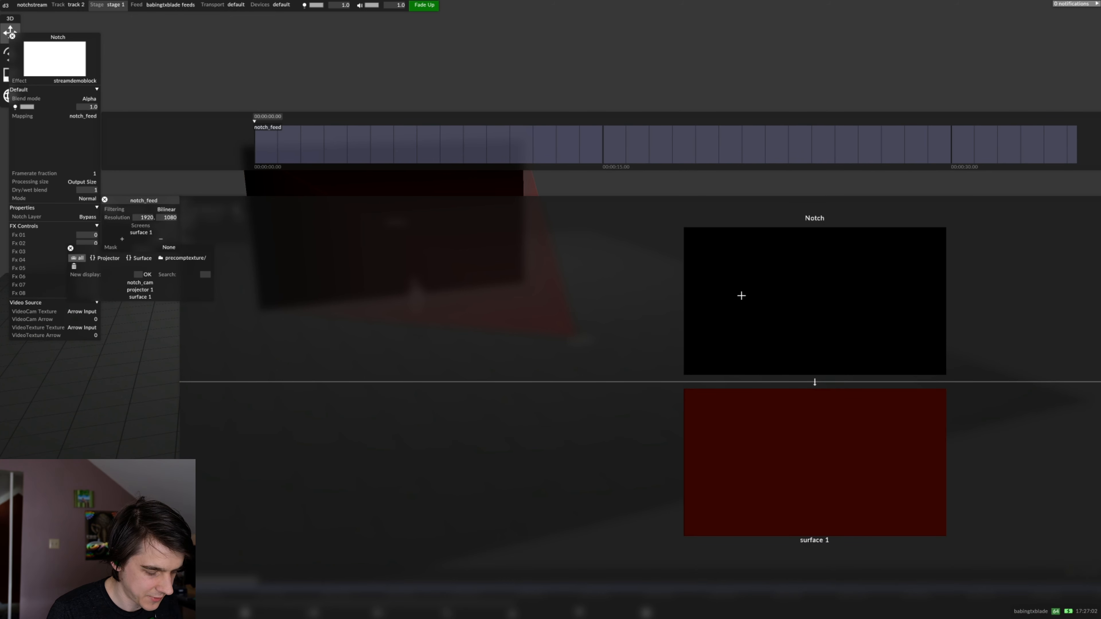
Add a feed rectangle linking the Notch content to surface 1, and close the feed mapping editor
right_click(783, 401)
right_click(804, 355)
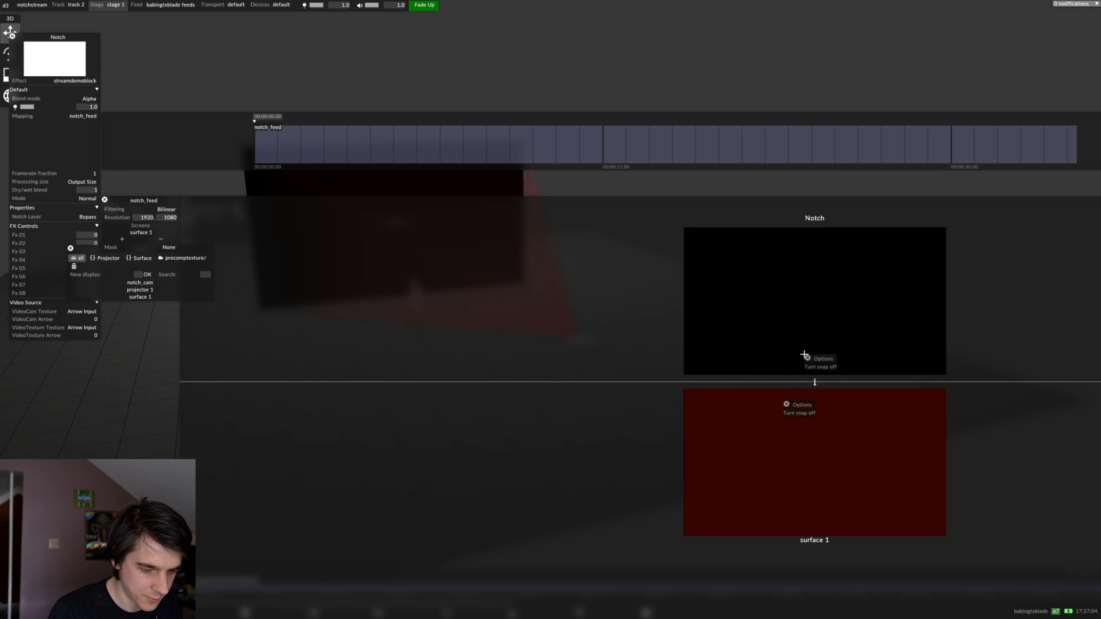
right_click(820, 403)
right_click(900, 449)
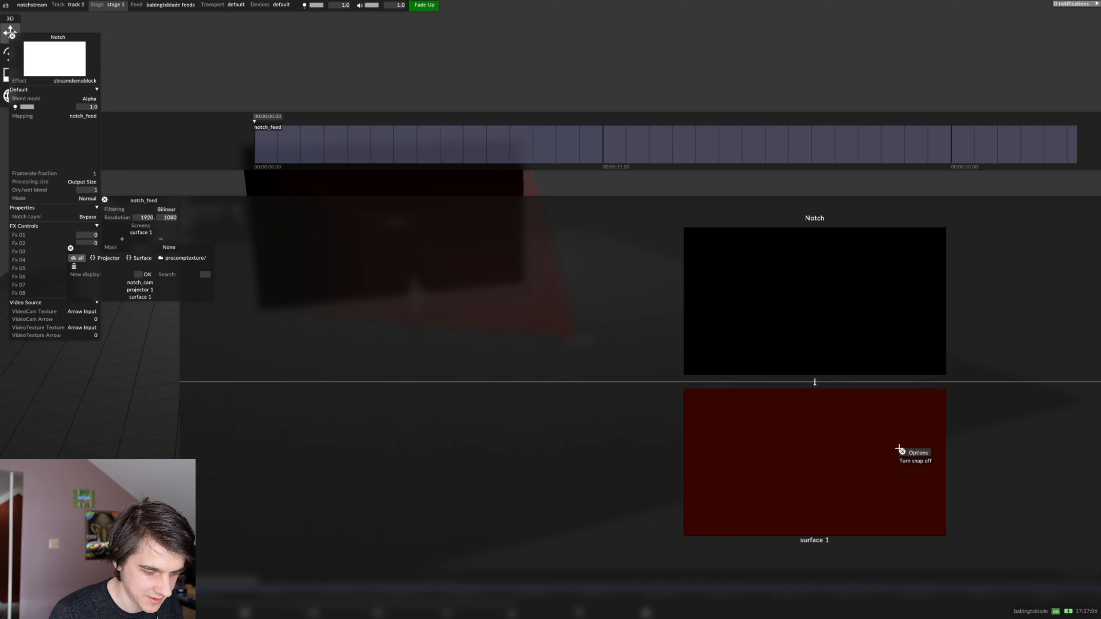
right_click(804, 402)
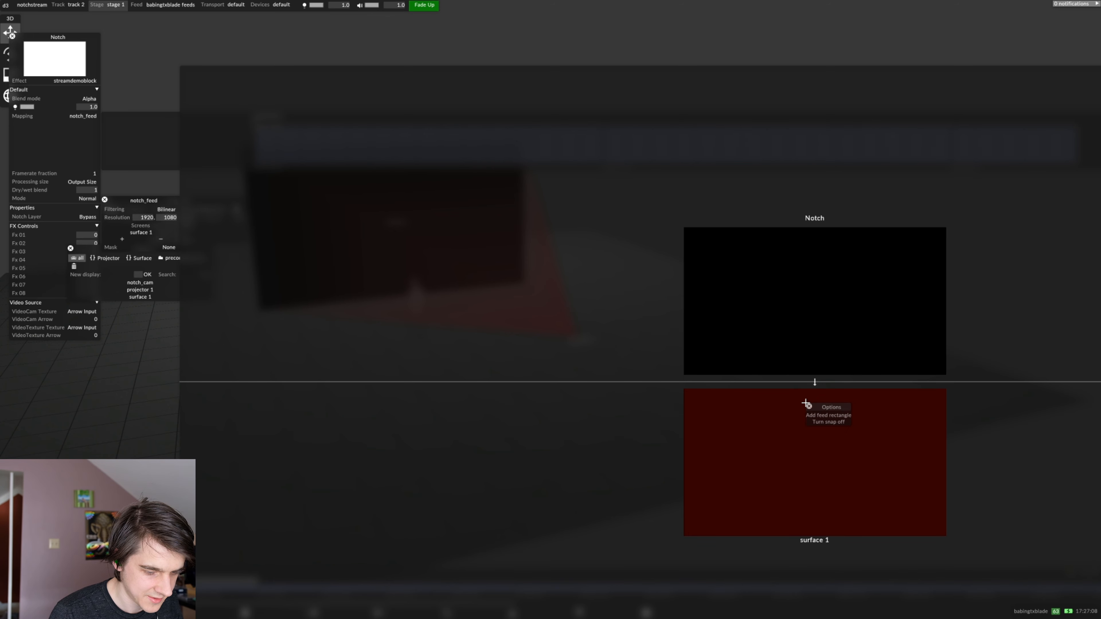
left_click(816, 416)
left_click(588, 227)
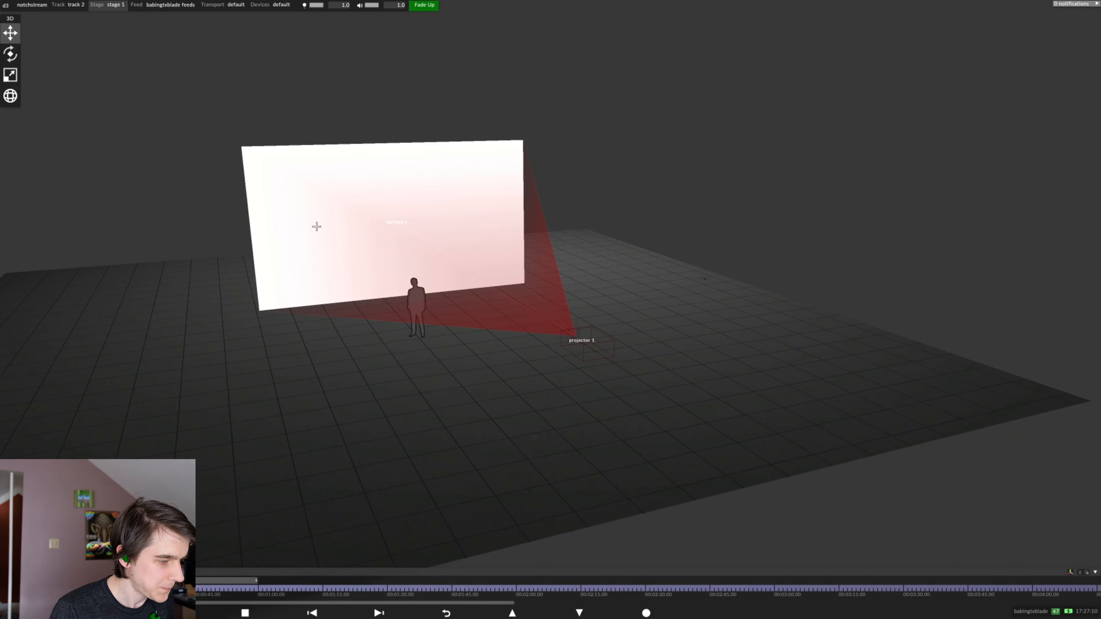
Reopen the Notch layer's properties and check the textures available for its VideoCam Texture
left_click(367, 274)
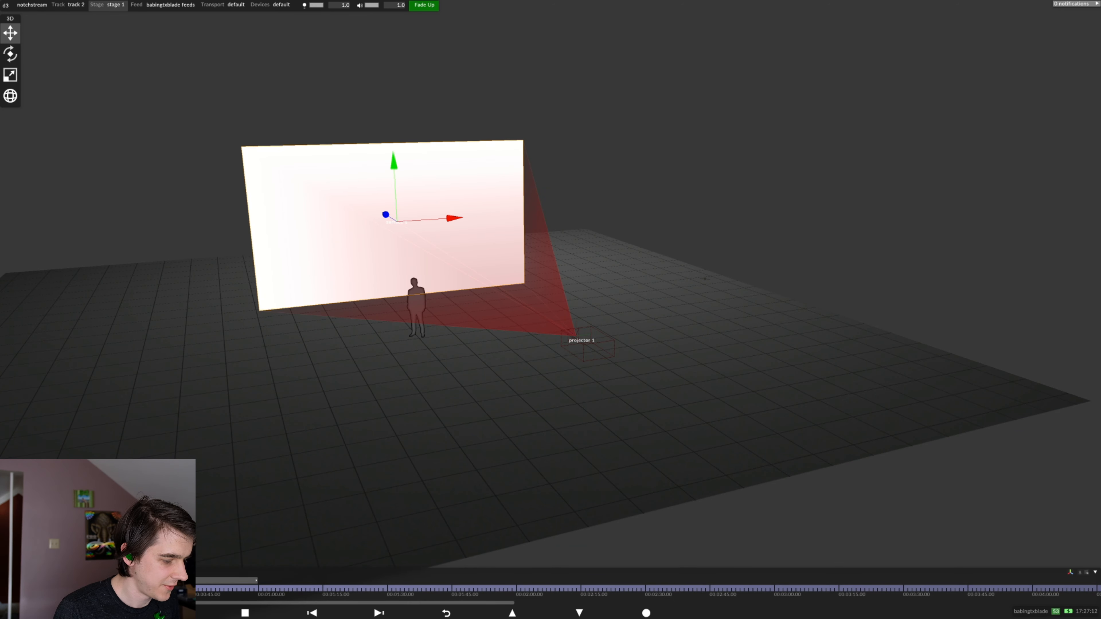
left_click(65, 580)
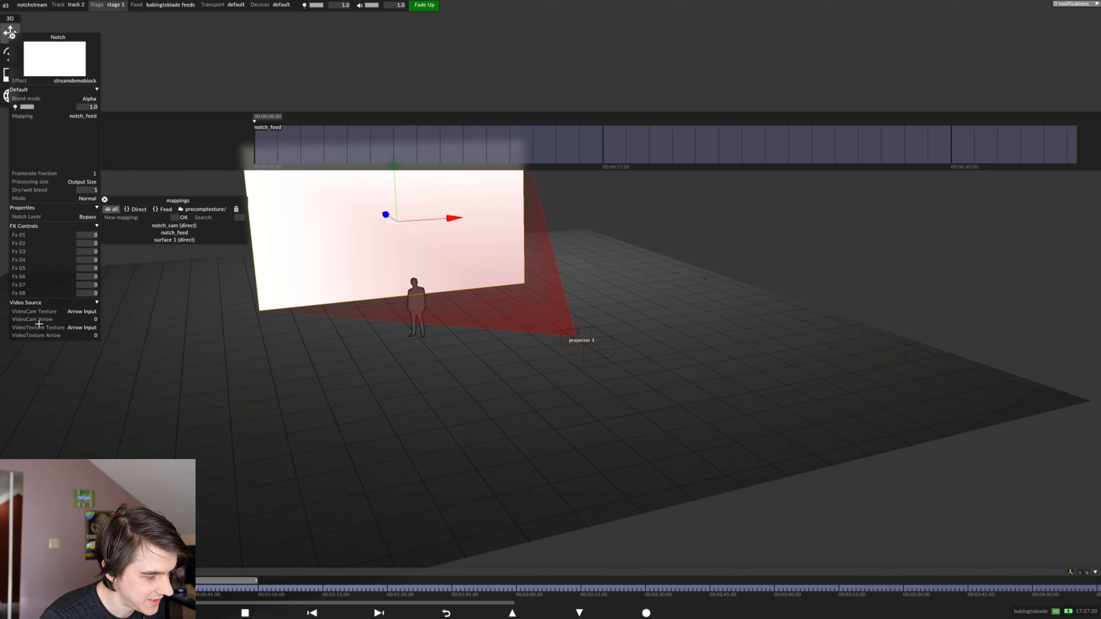
left_click(75, 312)
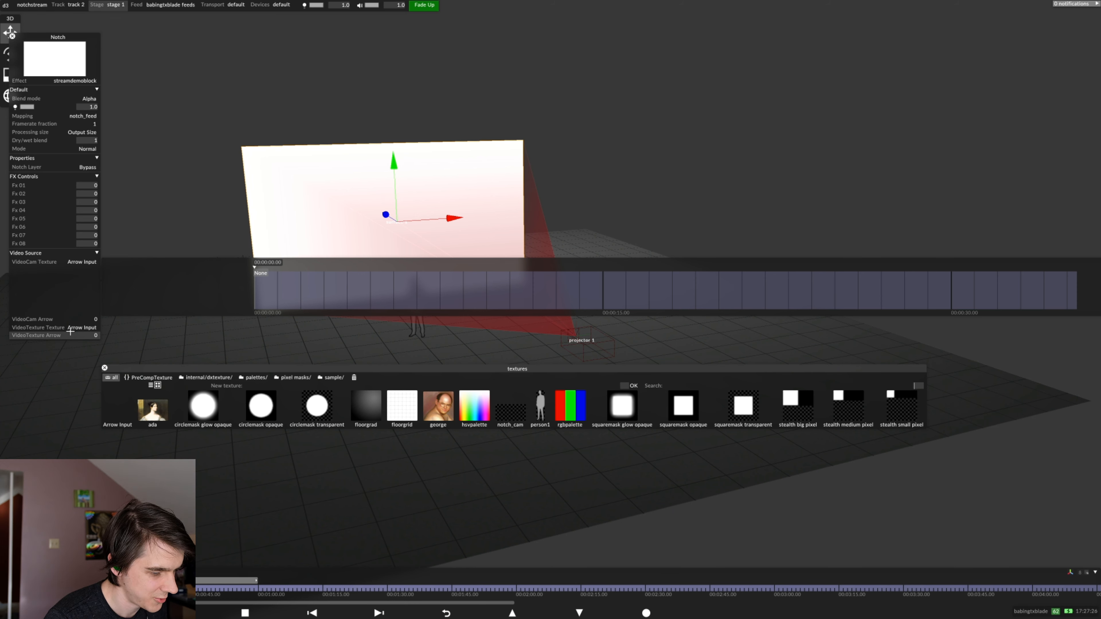
left_click(104, 368)
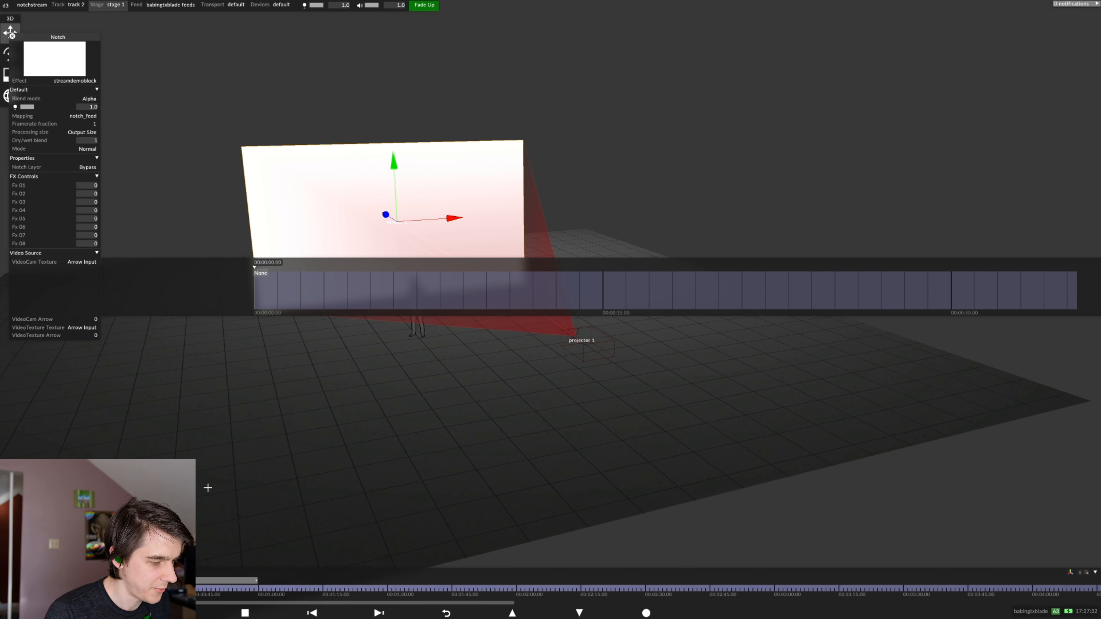
Add a Video layer to the track and rename it NotchCam
left_click(317, 574)
type("vi")
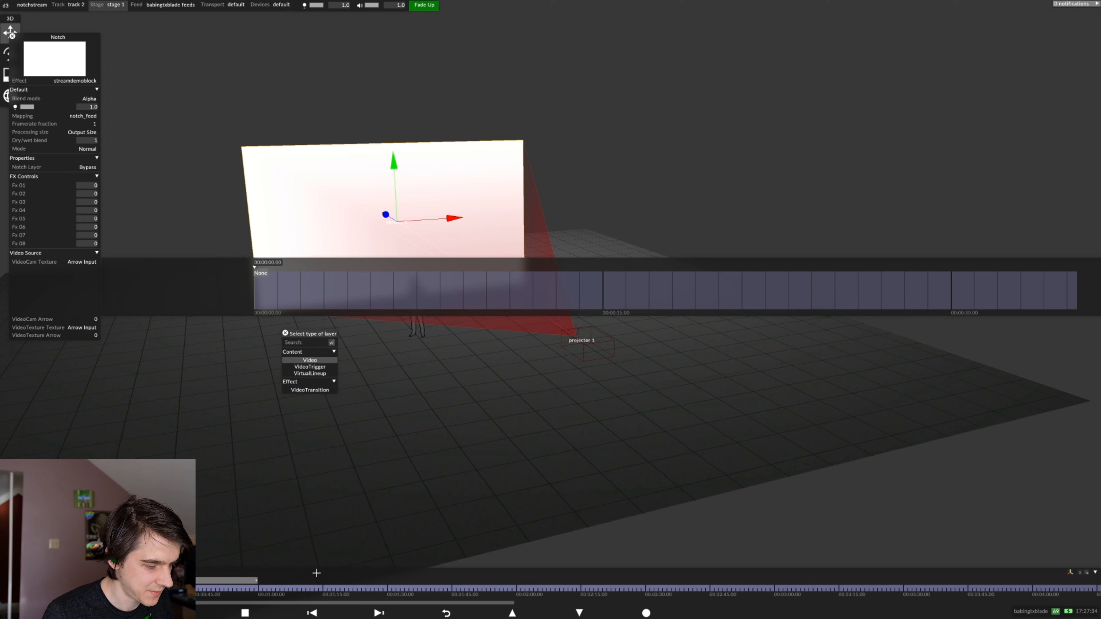
key("Return")
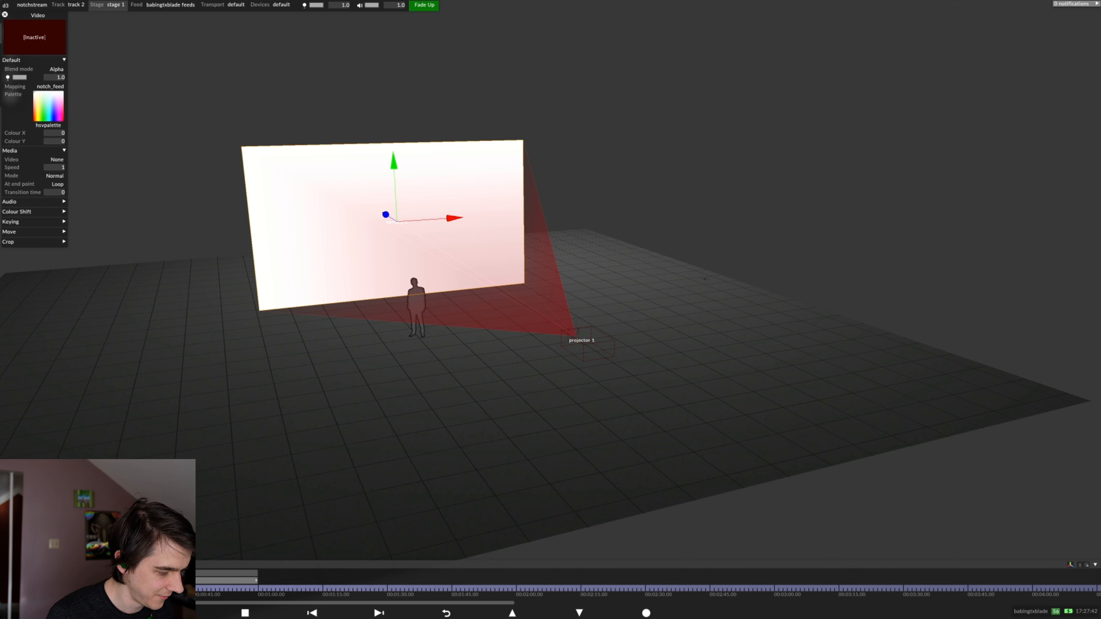
right_click(29, 581)
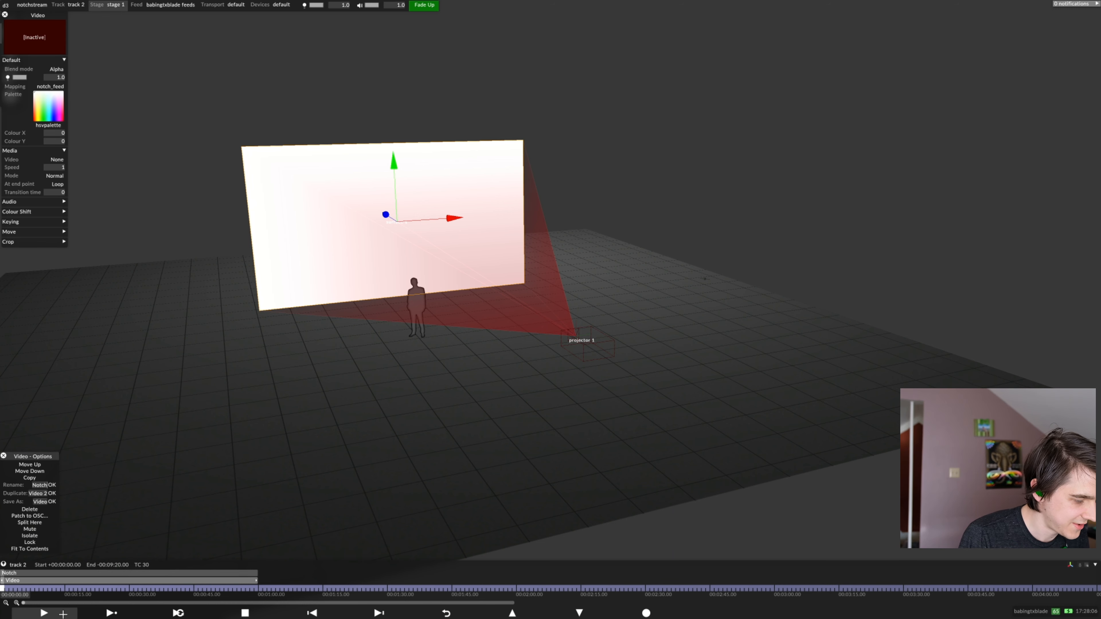
type("Cam")
key("Return")
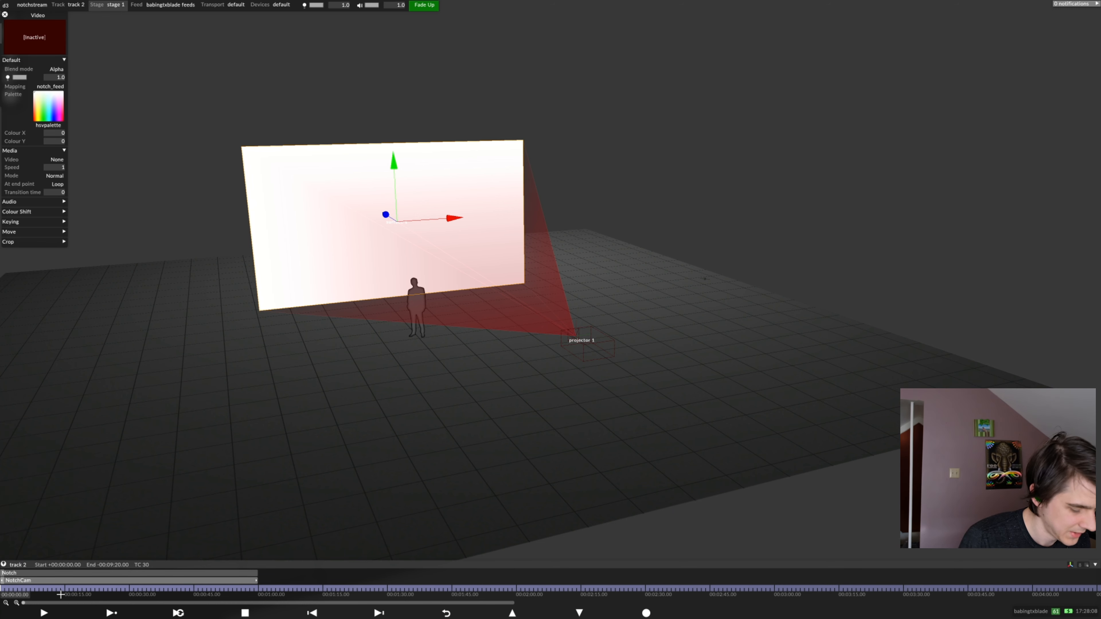
Duplicate the NotchCam layer under the name NotchTexture
right_click(60, 581)
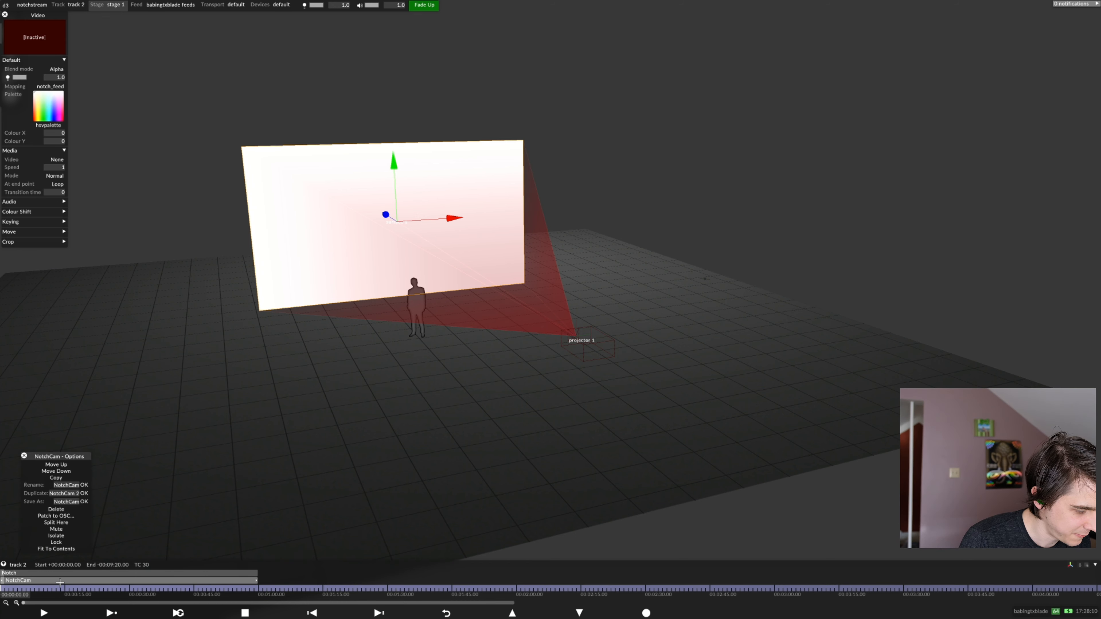
left_click(76, 494)
type("NotchTexture")
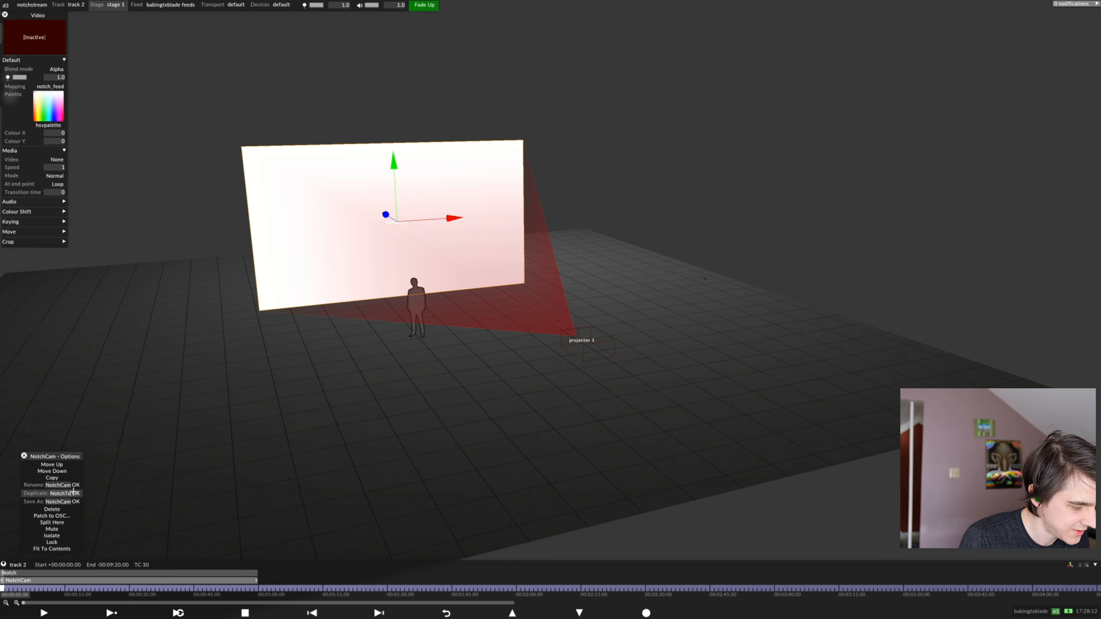
key("Return")
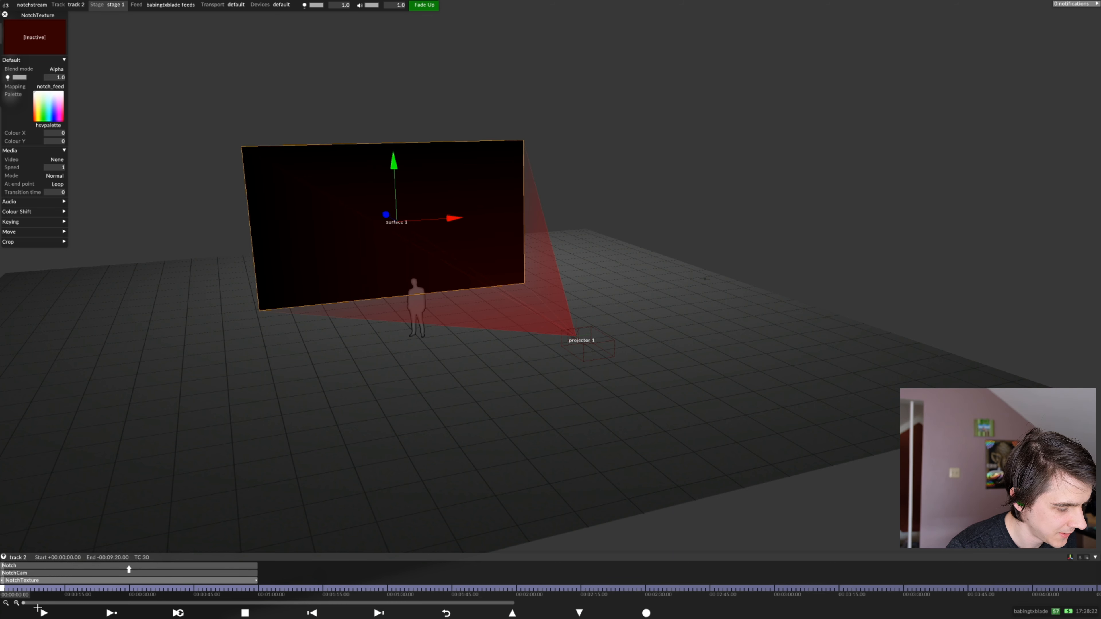
Draw an arrow from the NotchTexture layer to the Notch layer and check the source choices for its VideoCam Arrow
left_click_drag(31, 581, 62, 567)
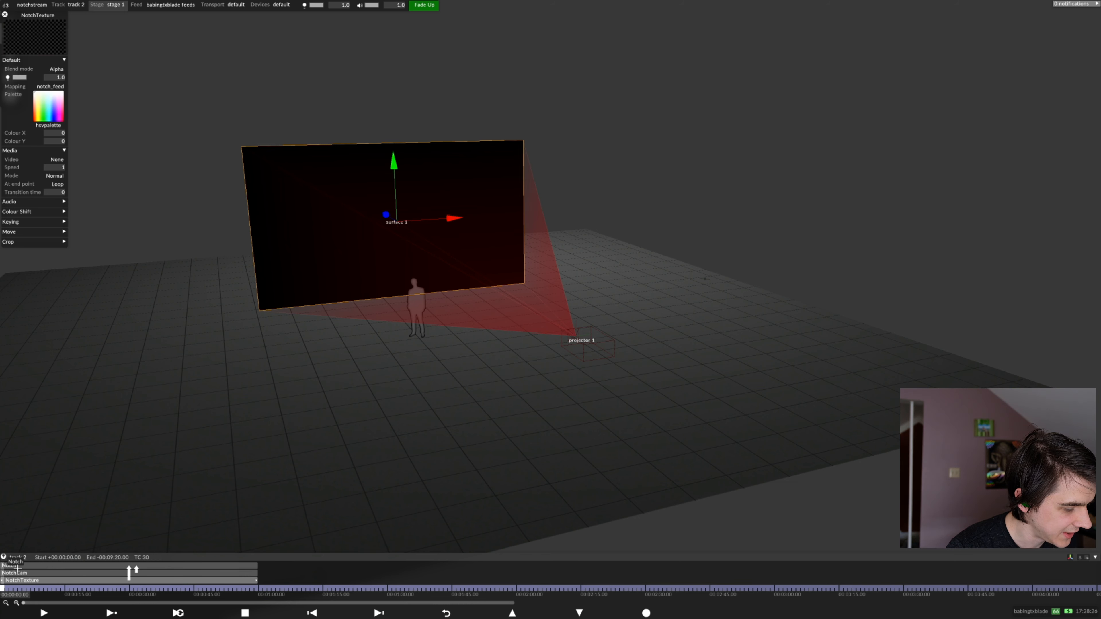
left_click(17, 569)
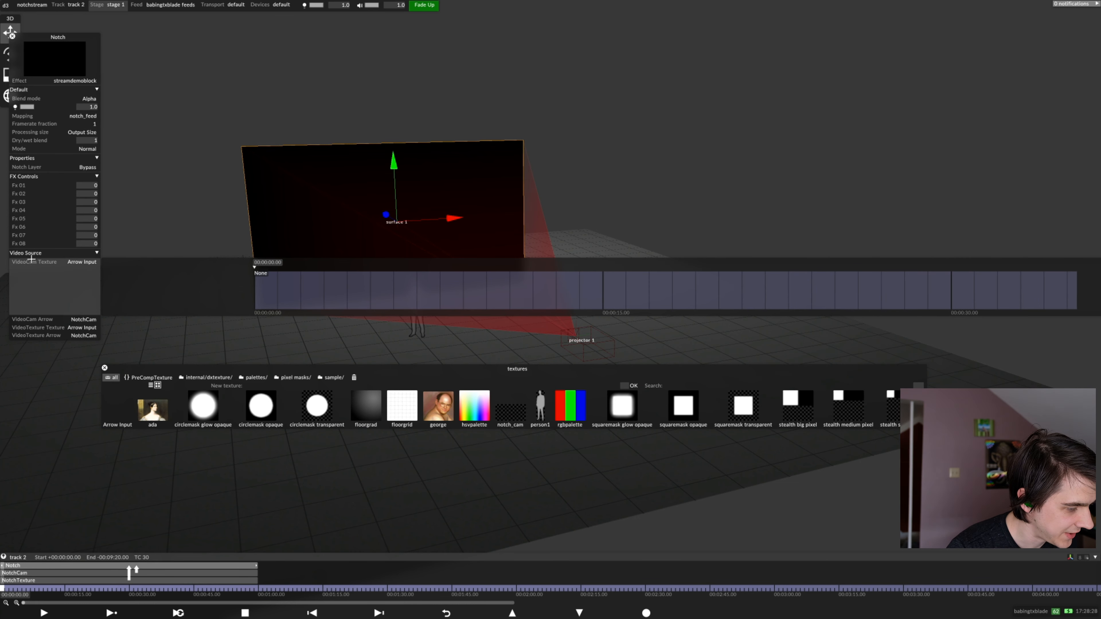
left_click(68, 319)
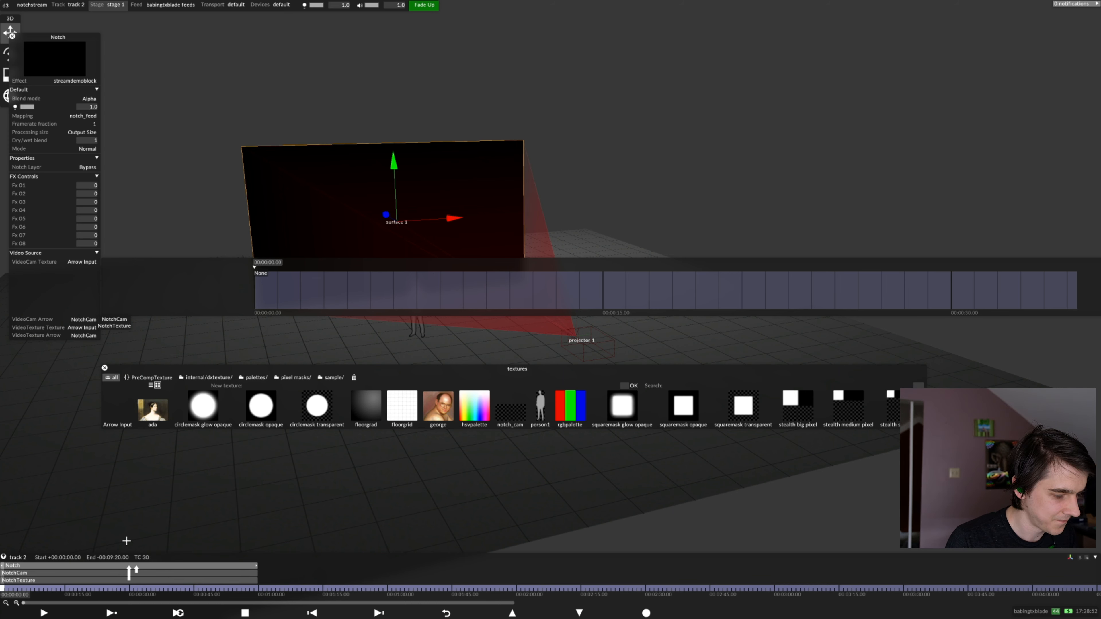
Remove both arrows feeding the Notch layer and set its VideoCam Texture to notch_cam
right_click(135, 566)
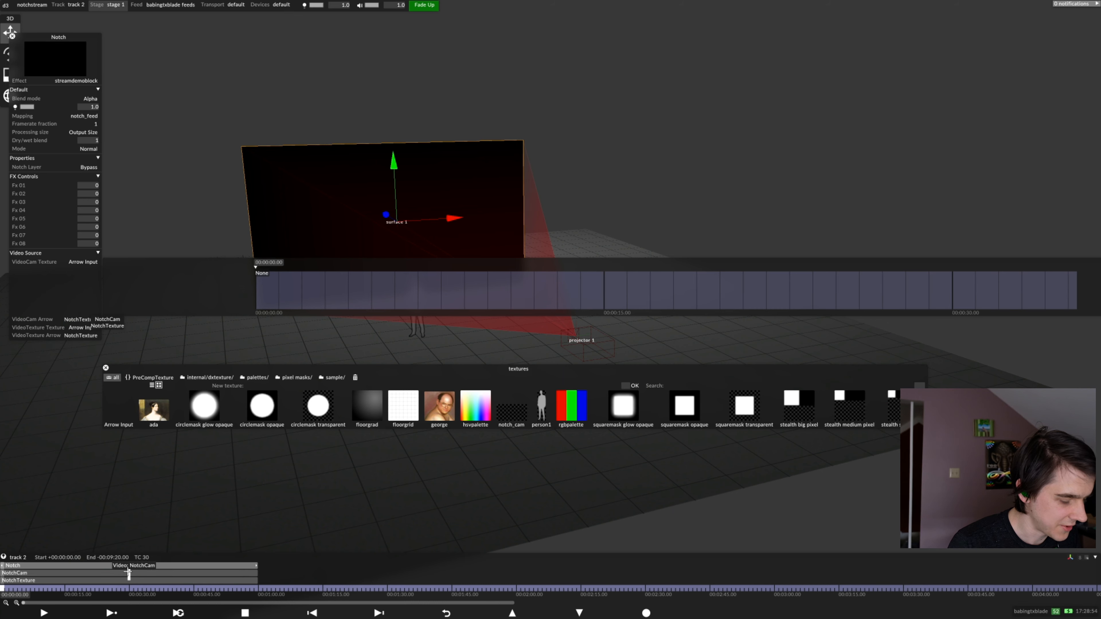
left_click(135, 566)
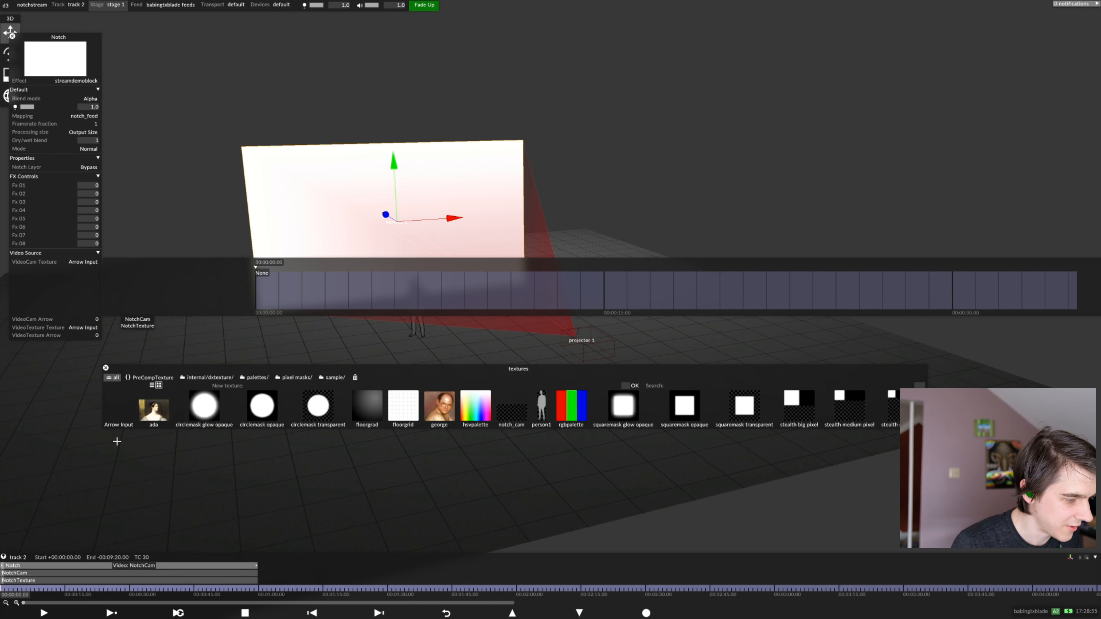
left_click(511, 410)
Set the NotchCam layer's mapping to notch_cam (direct) and review the Notch layer's properties
left_click(47, 572)
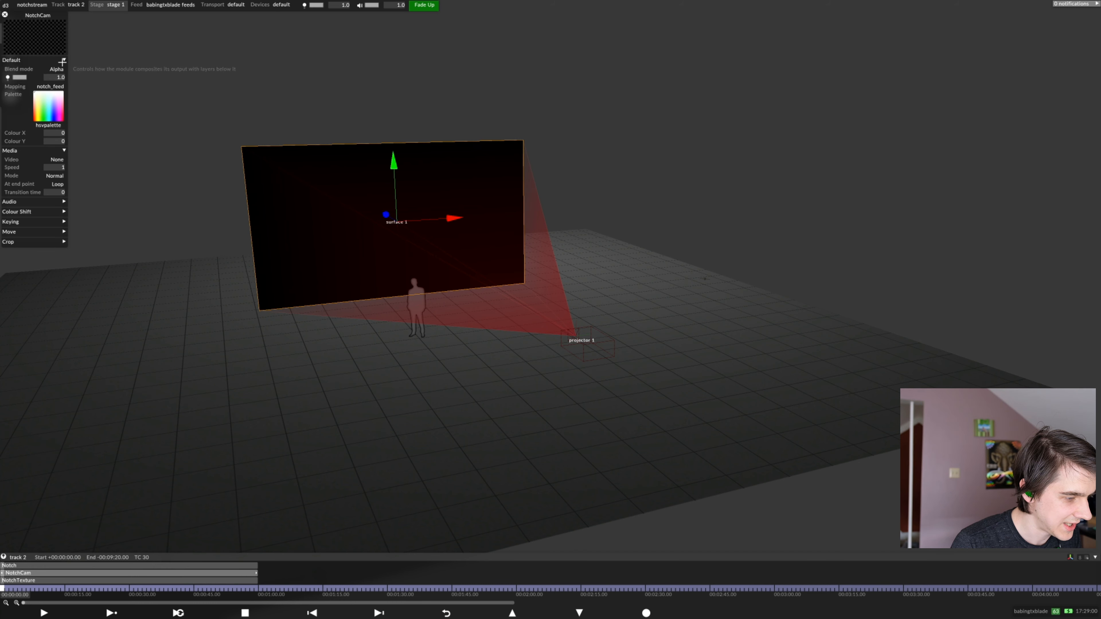
left_click(55, 78)
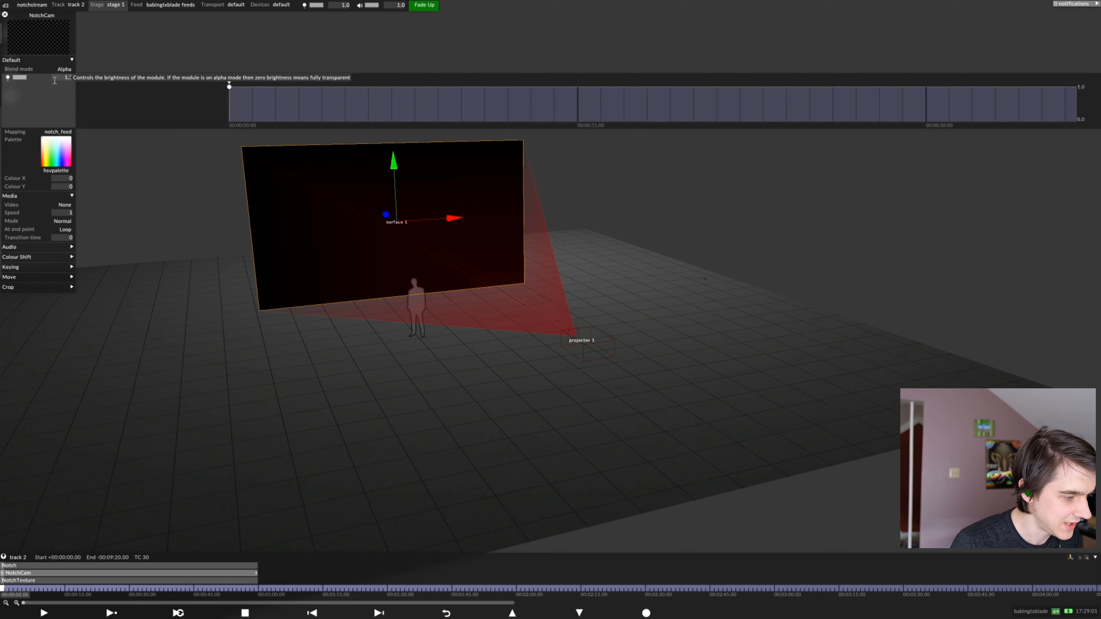
left_click(51, 132)
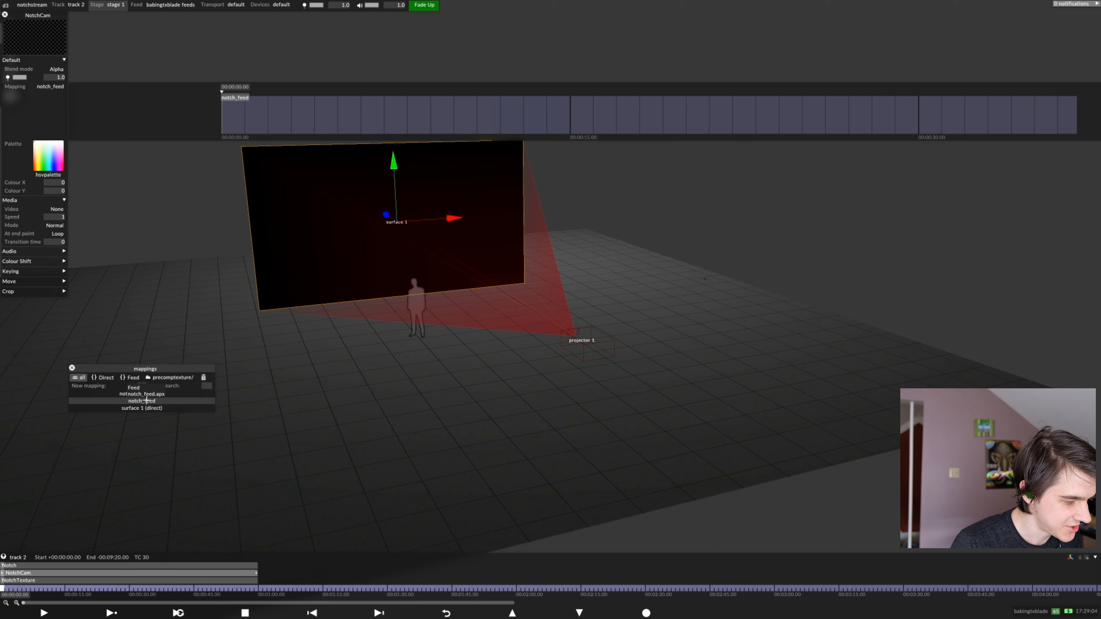
left_click(191, 394)
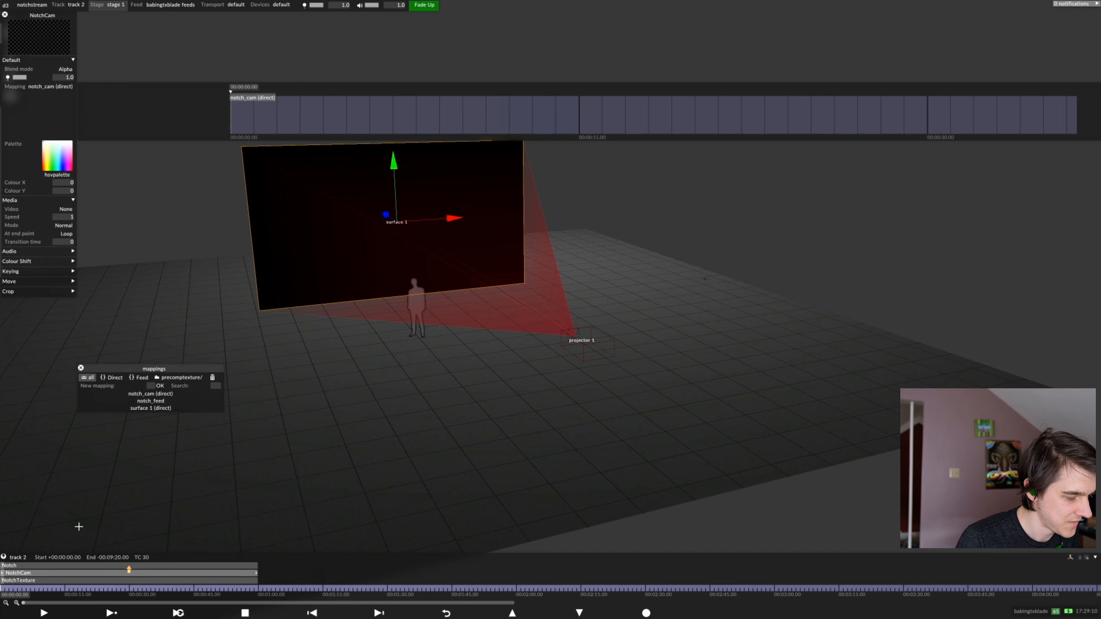
left_click(57, 564)
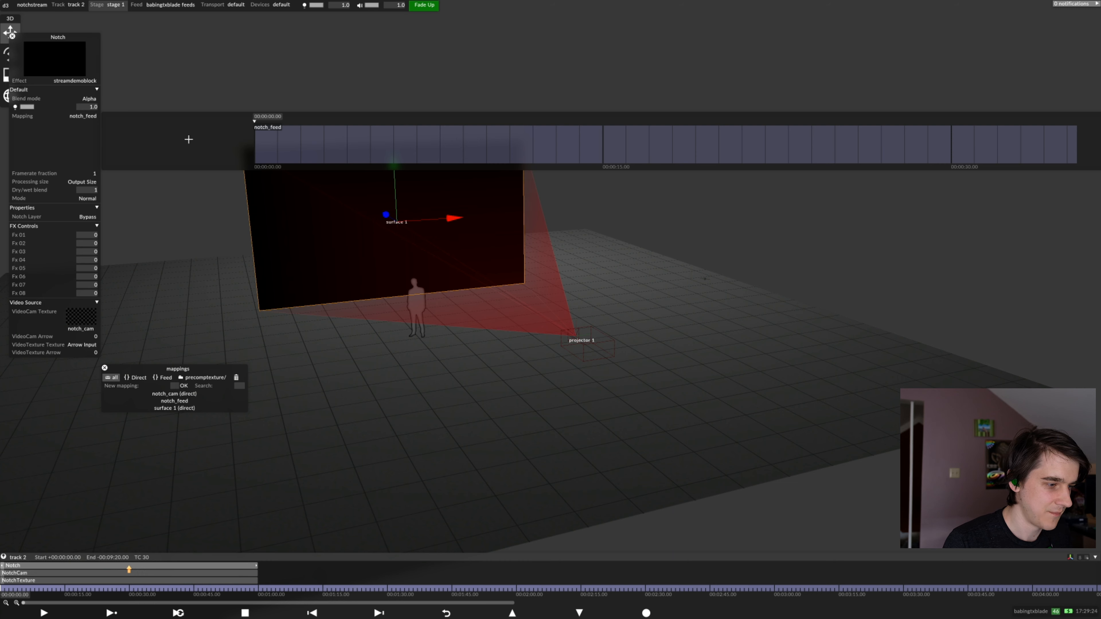
left_click_drag(44, 38, 54, 26)
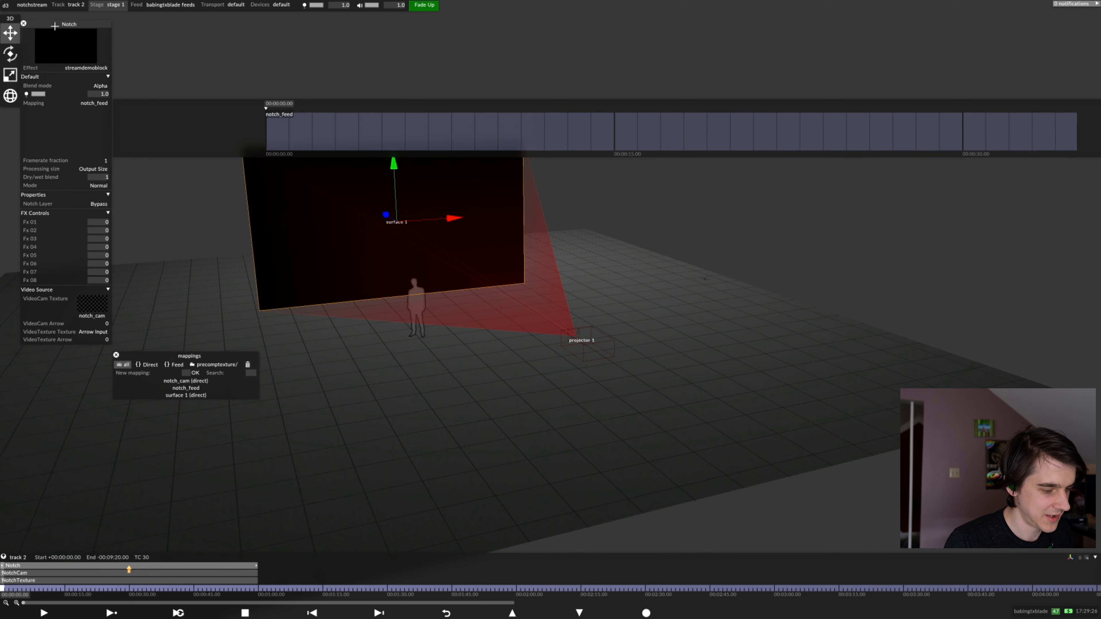
Assign the 89u1733.mov clip as the NotchCam layer's video and close its editor
left_click(50, 574)
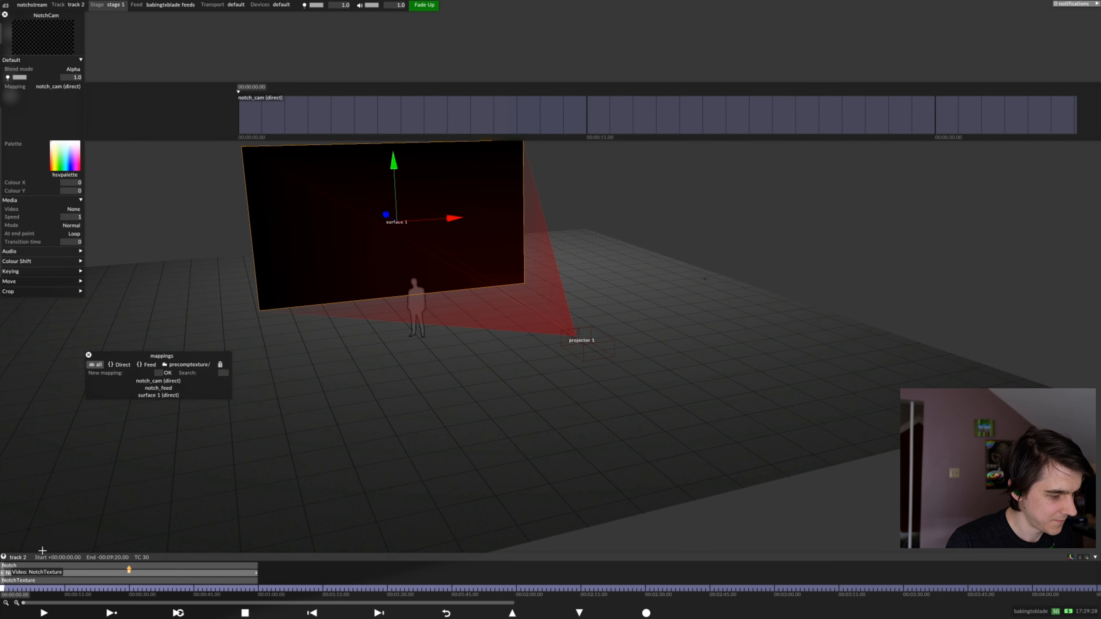
left_click(48, 215)
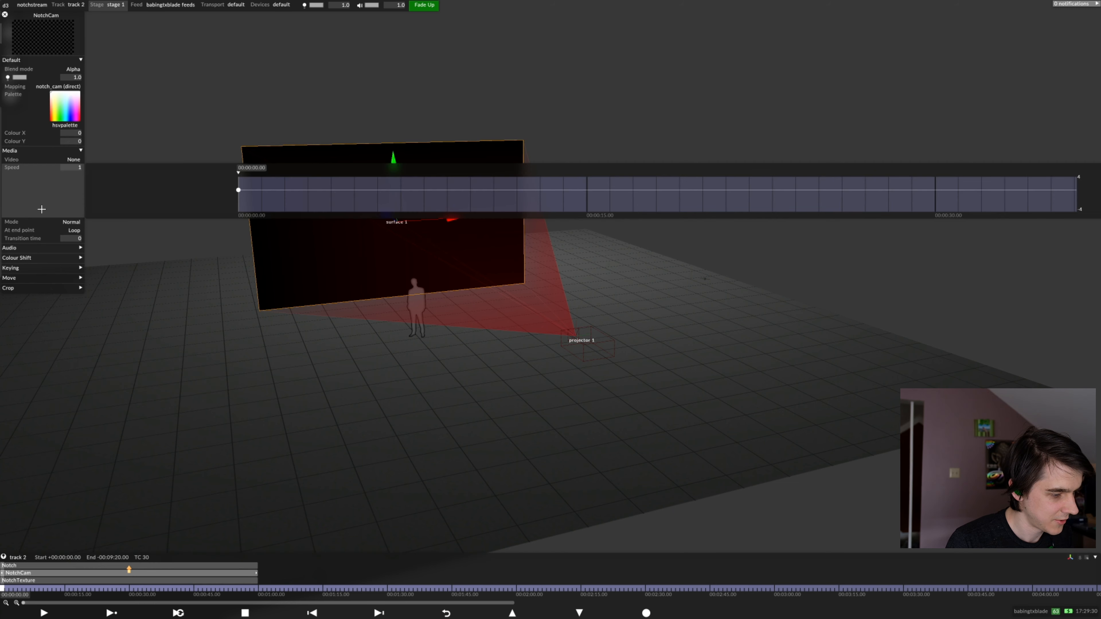
left_click(23, 168)
left_click(21, 161)
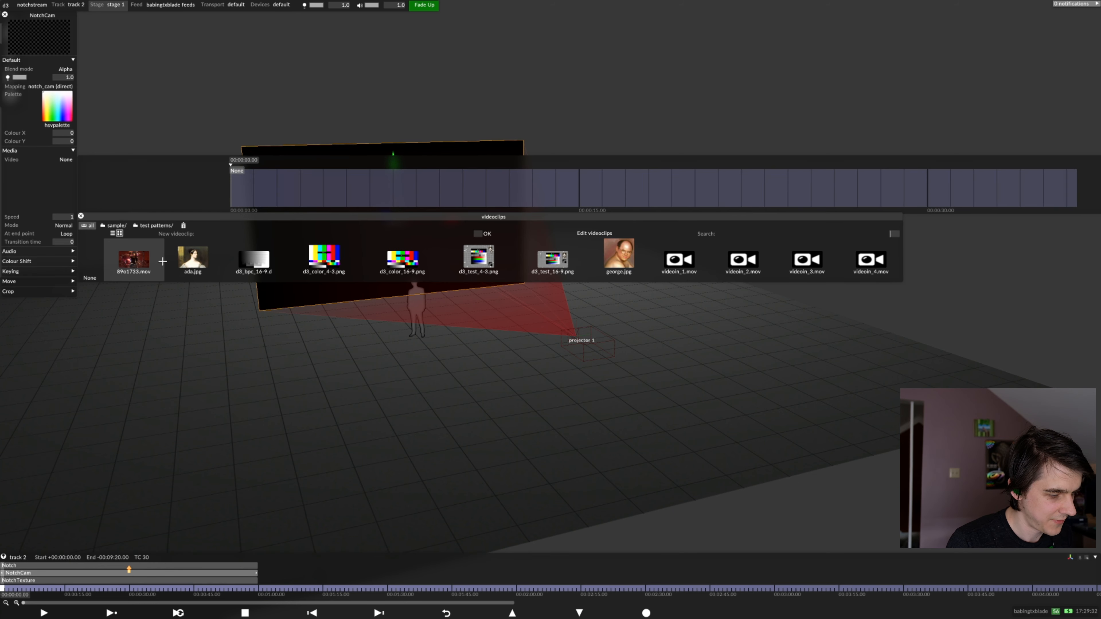
left_click(135, 260)
left_click(287, 385)
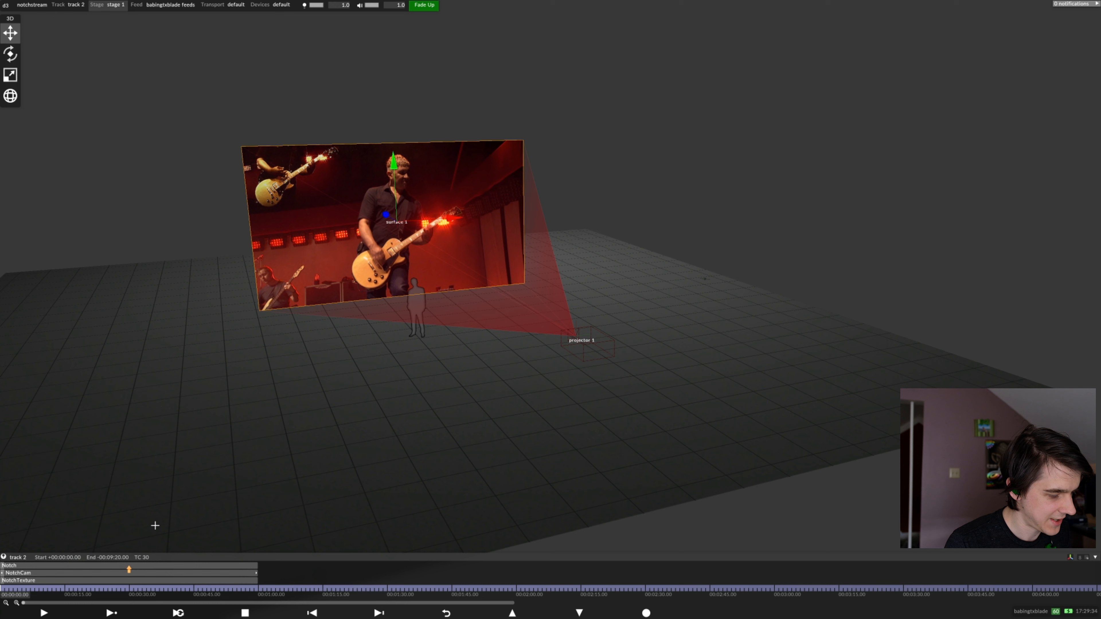
Split the track into sections at 00:00:30.00 and 00:01:00.00
left_click(132, 589)
right_click(132, 589)
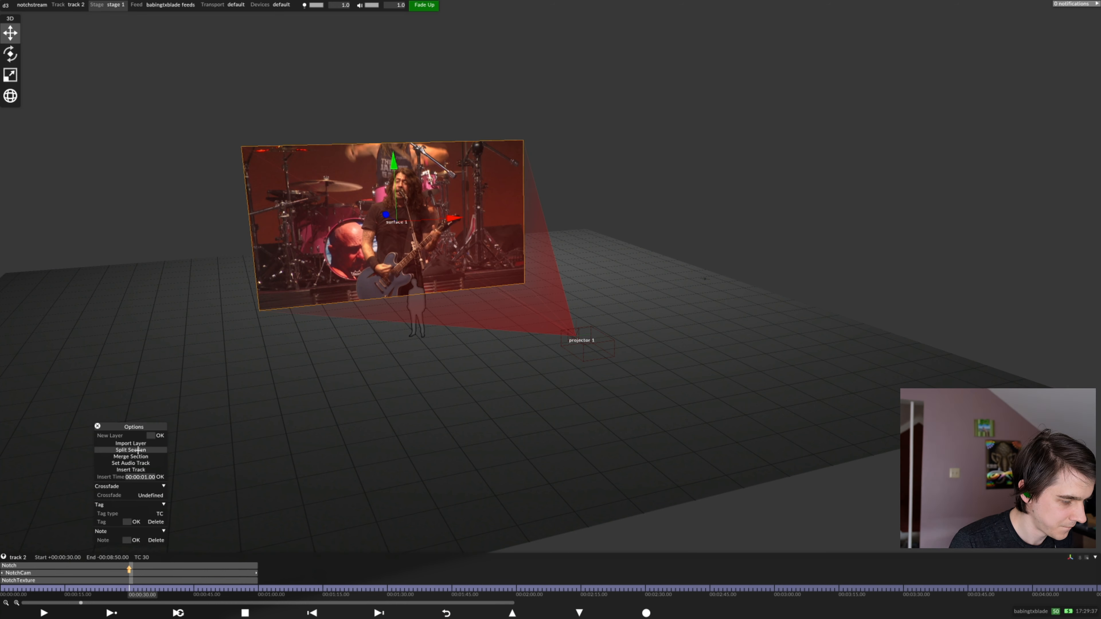
left_click(138, 450)
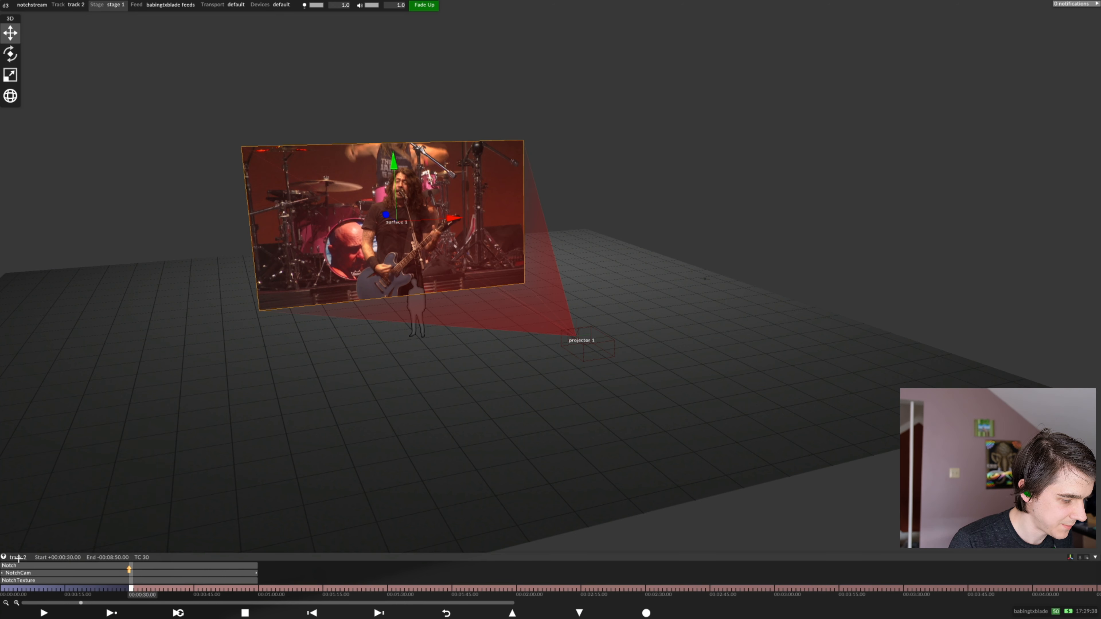
left_click(2, 590)
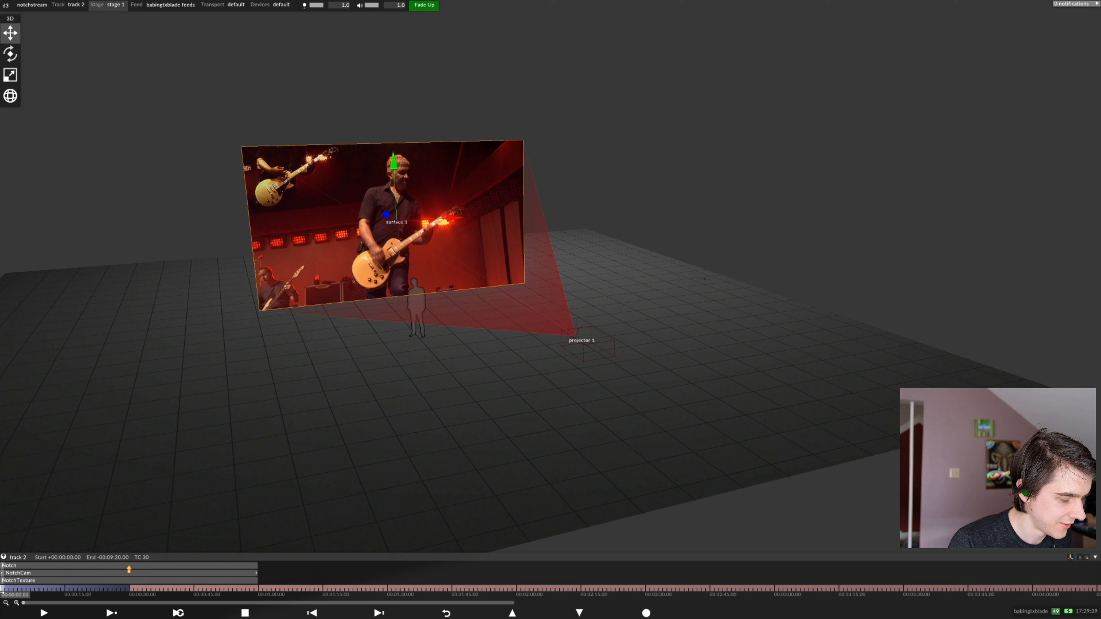
left_click(260, 590)
right_click(260, 590)
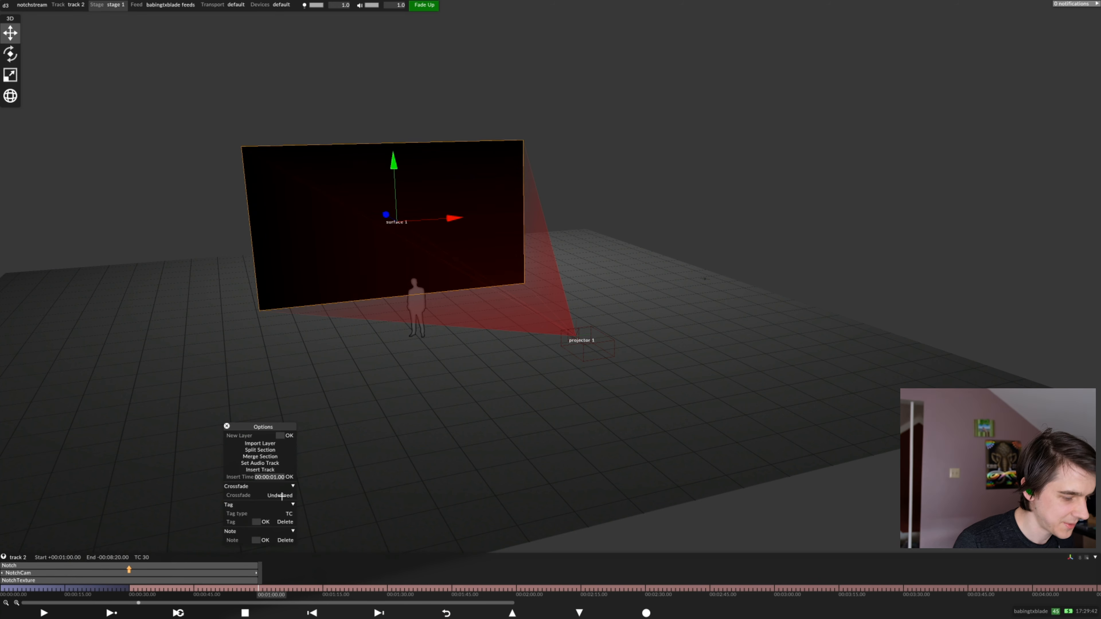
left_click(261, 450)
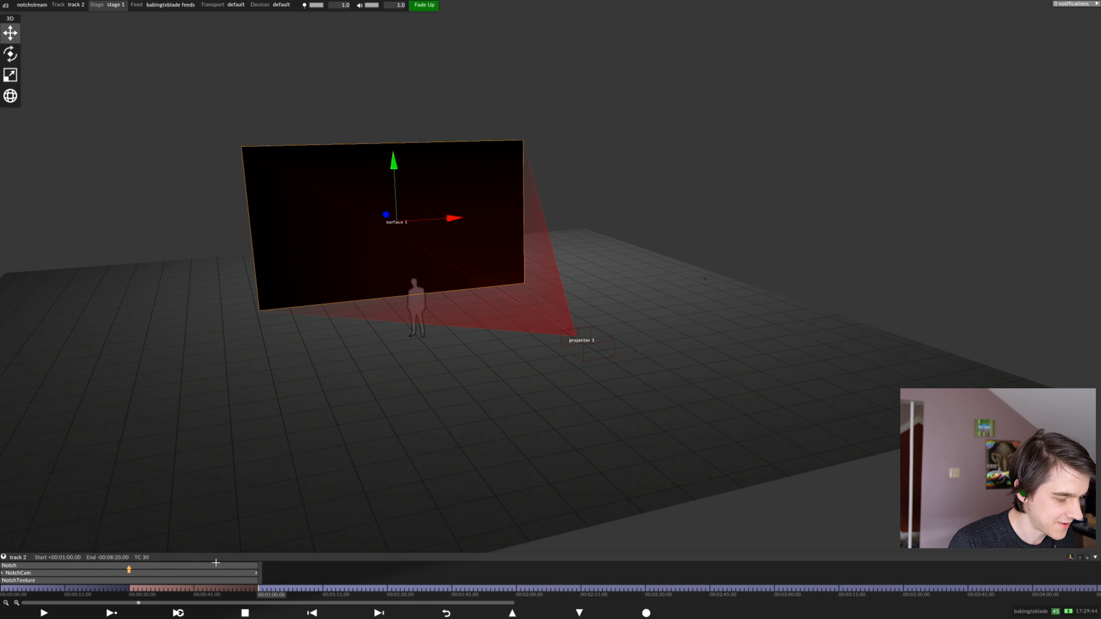
Move the Notch, NotchCam and NotchTexture layers together to start at 00:00:30.00, and test playback in that section
left_click_drag(216, 562, 181, 596)
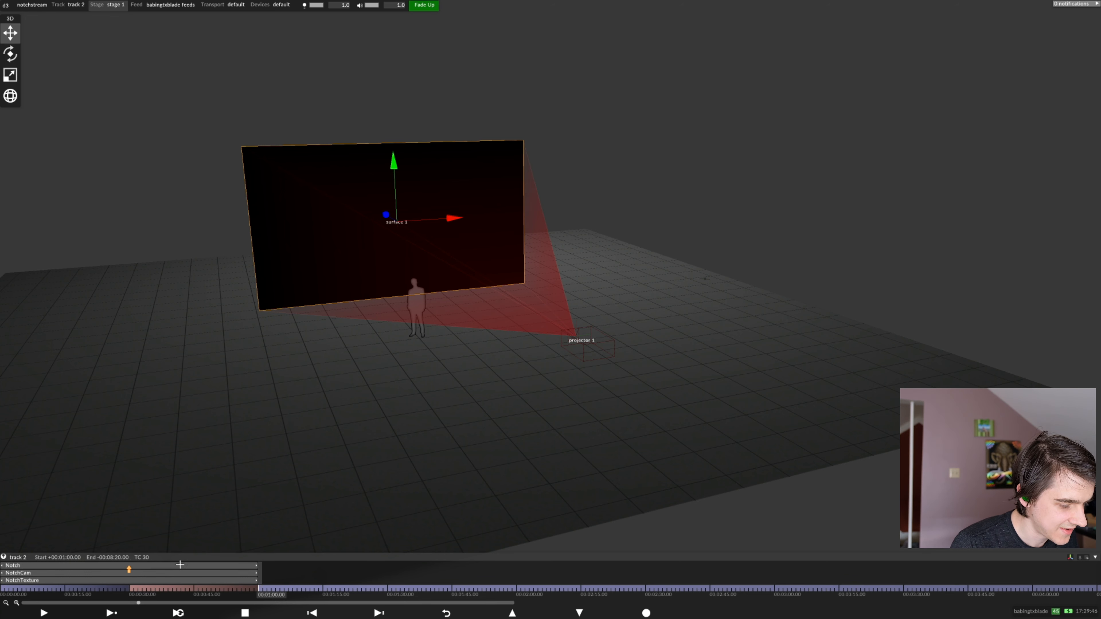
left_click_drag(95, 569, 224, 569)
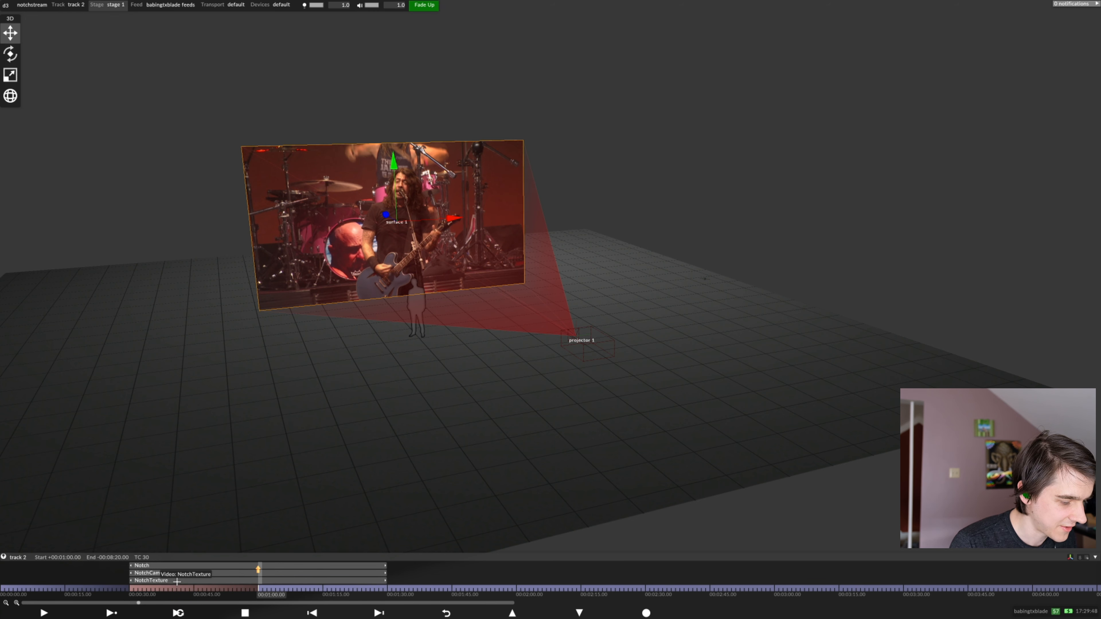
mouse_move(158, 586)
left_mouse_down()
mouse_move(98, 586)
mouse_move(142, 586)
left_mouse_up()
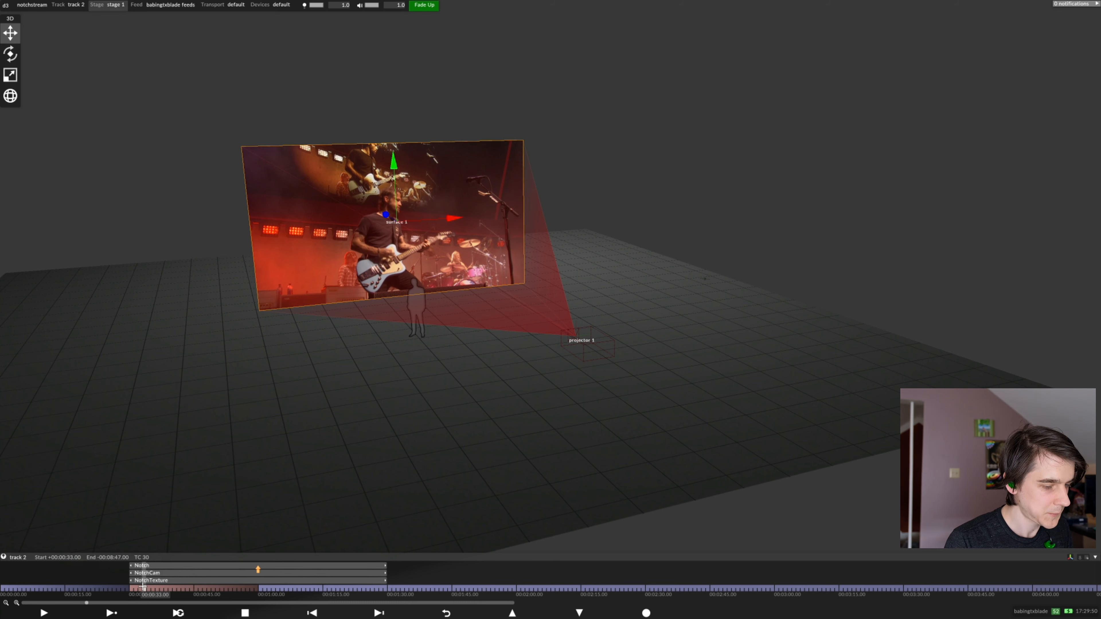
key("space")
key("space")
key("space")
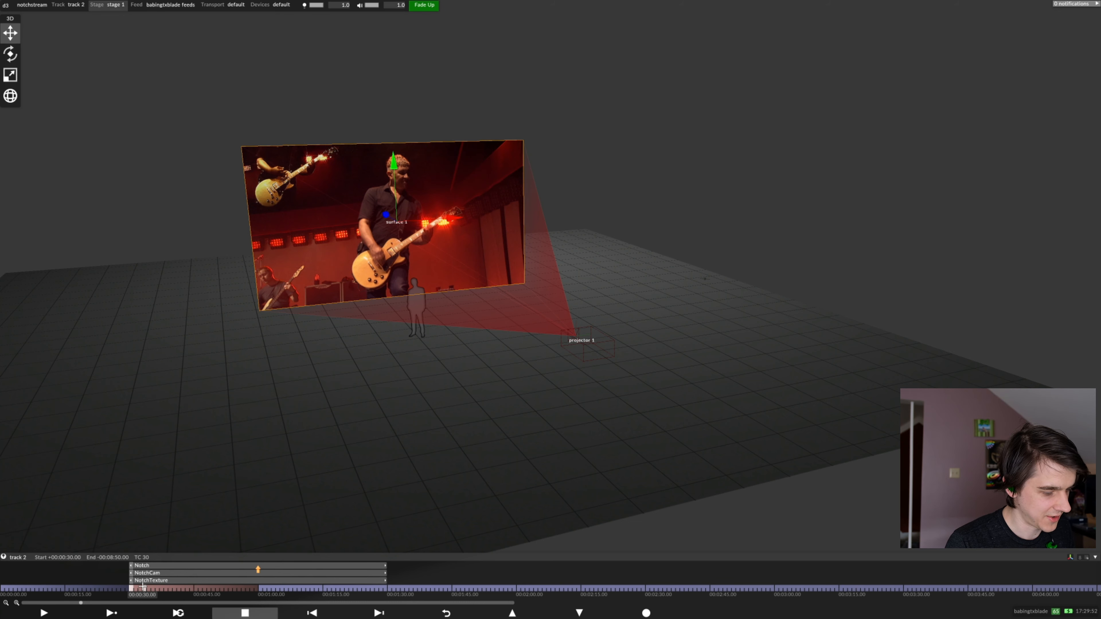
Set the Notch layer's Notch Layer property to Multi color streaks at 00:00:30.00
left_click(163, 565)
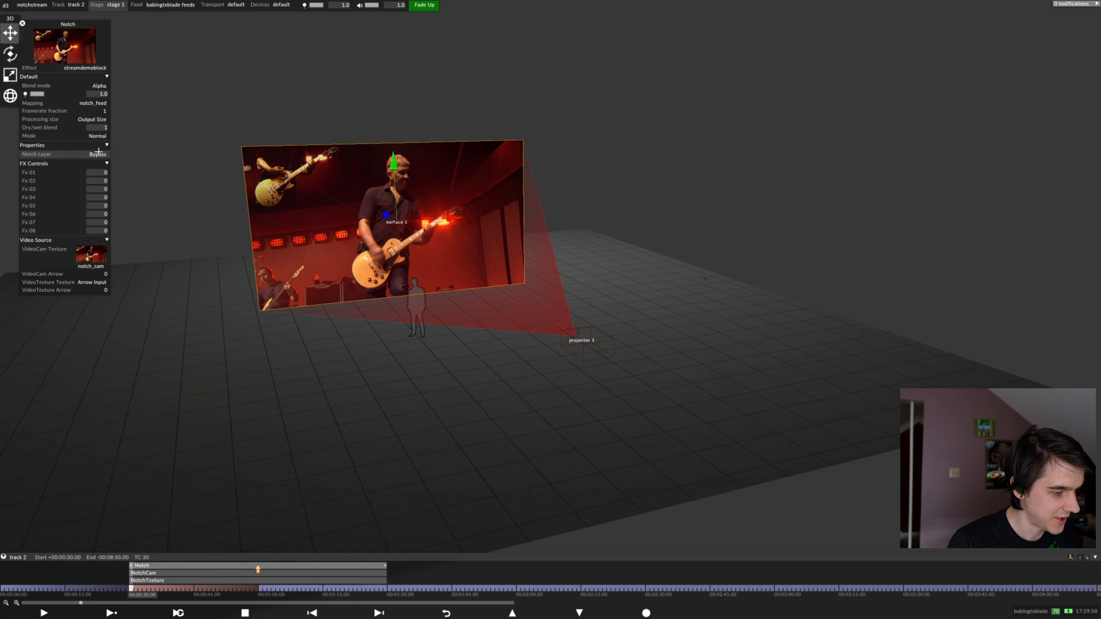
left_click(97, 154)
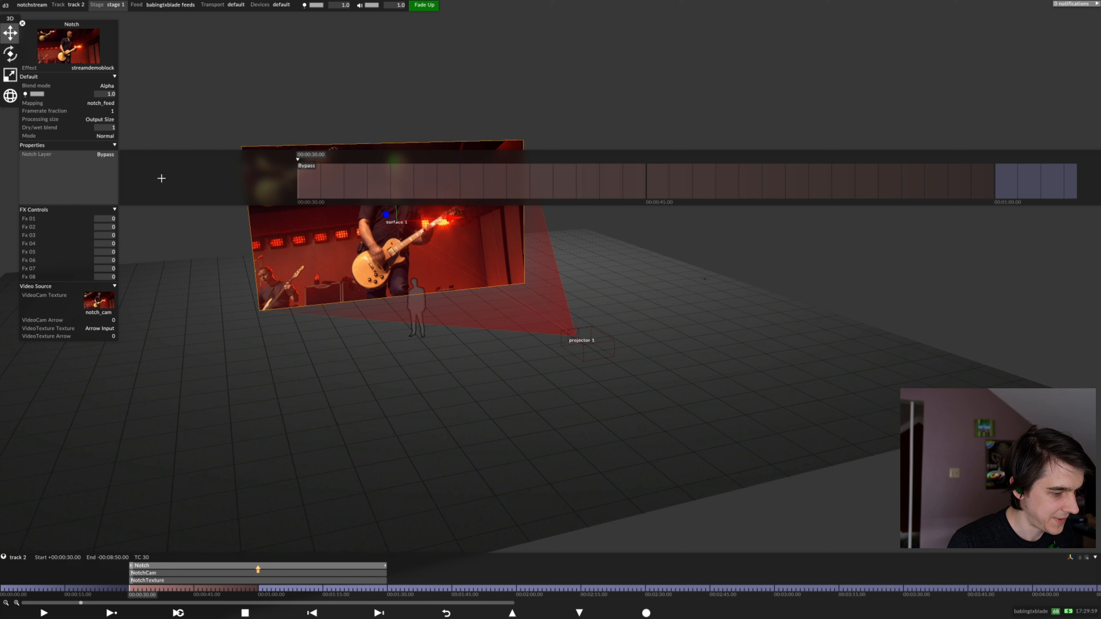
left_click(298, 172)
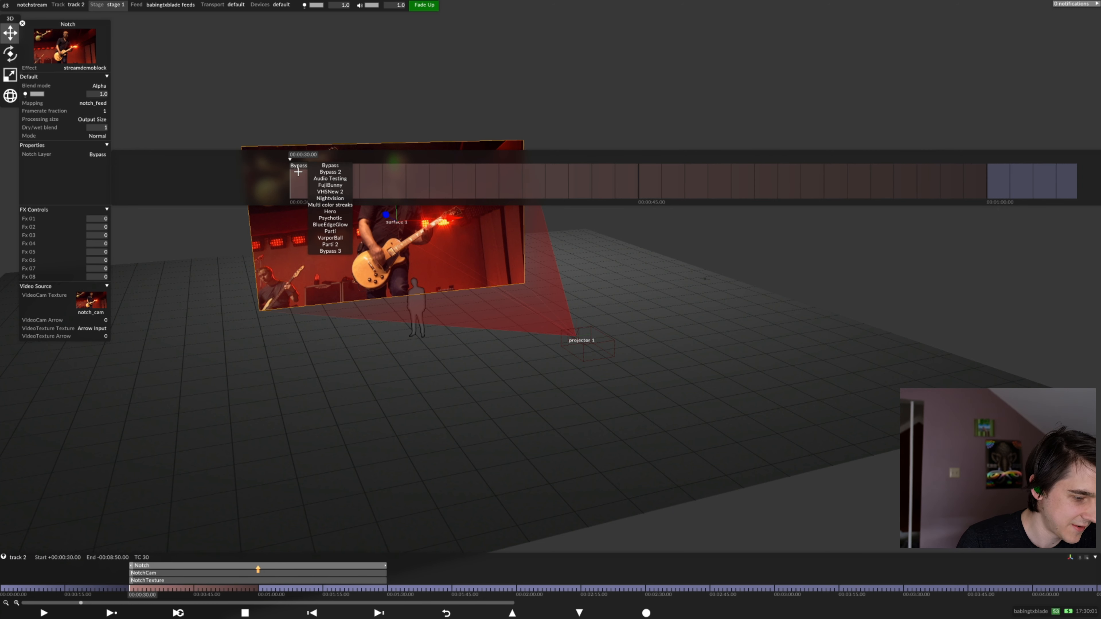
left_click(334, 205)
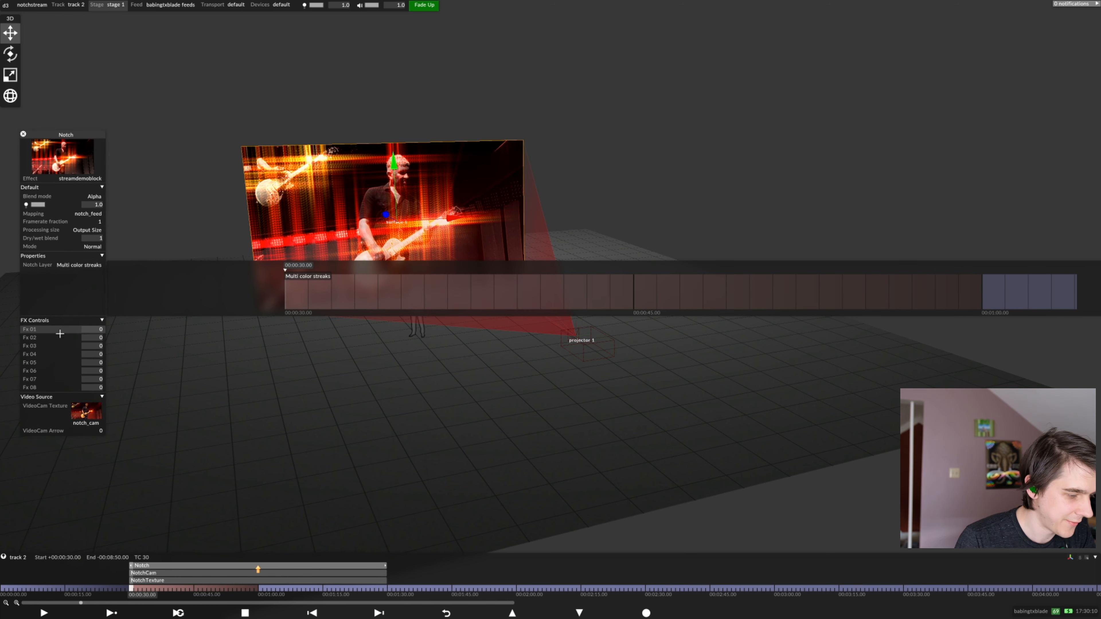
Keyframe the Notch layer's Fx 02 to 182 at 00:00:34.22, 0 at 00:00:38.22 and 255 at 00:00:48.07
left_click(93, 346)
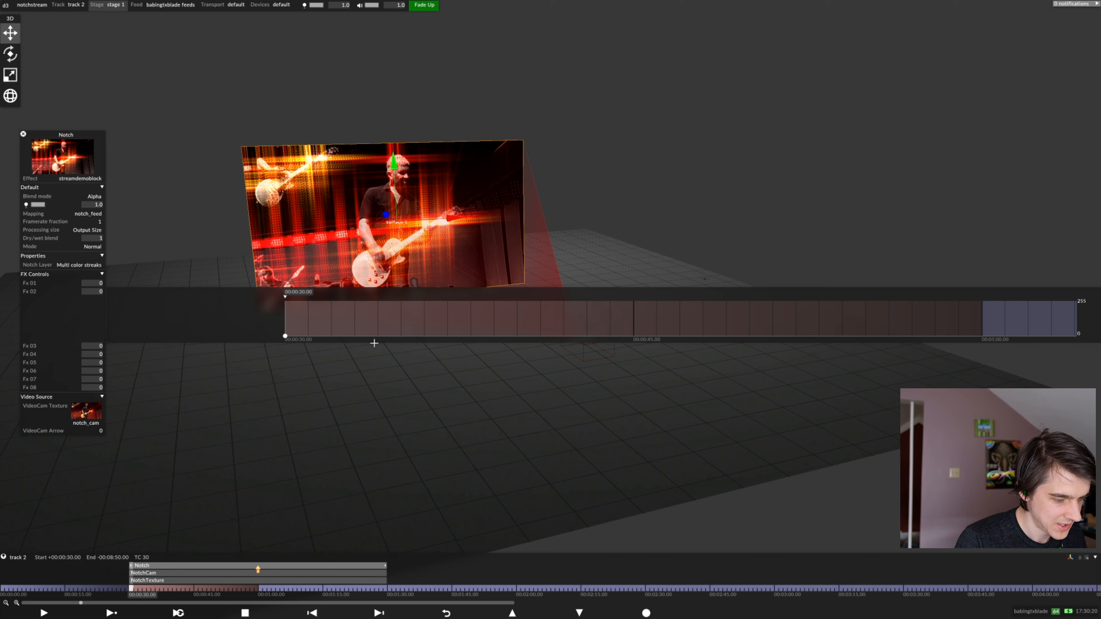
left_click(390, 337)
left_click(396, 310)
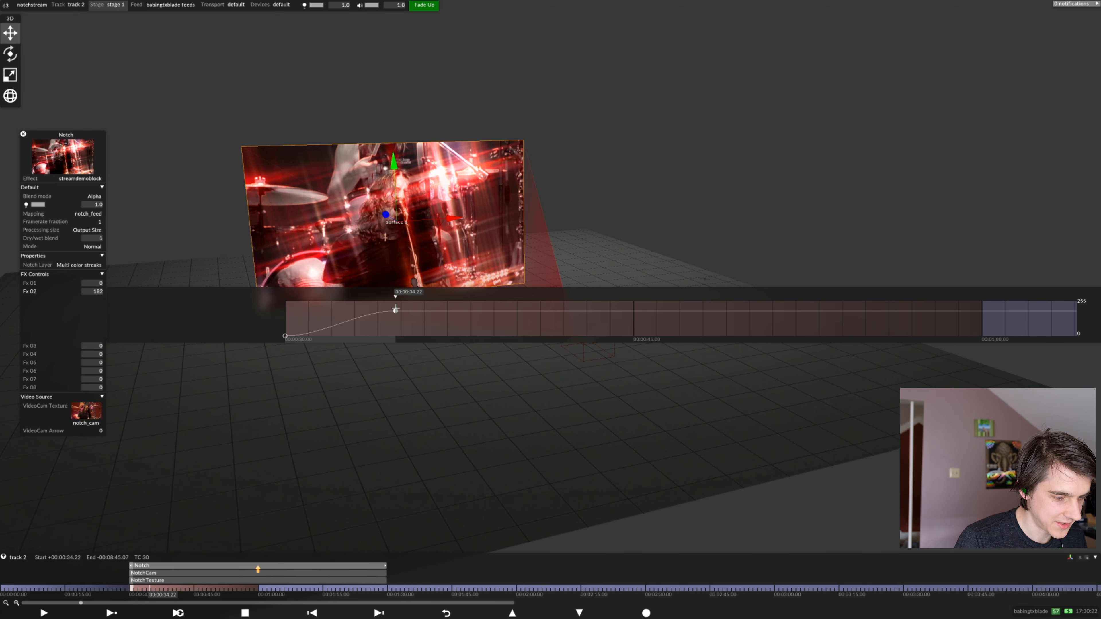
left_click_drag(488, 311, 488, 336)
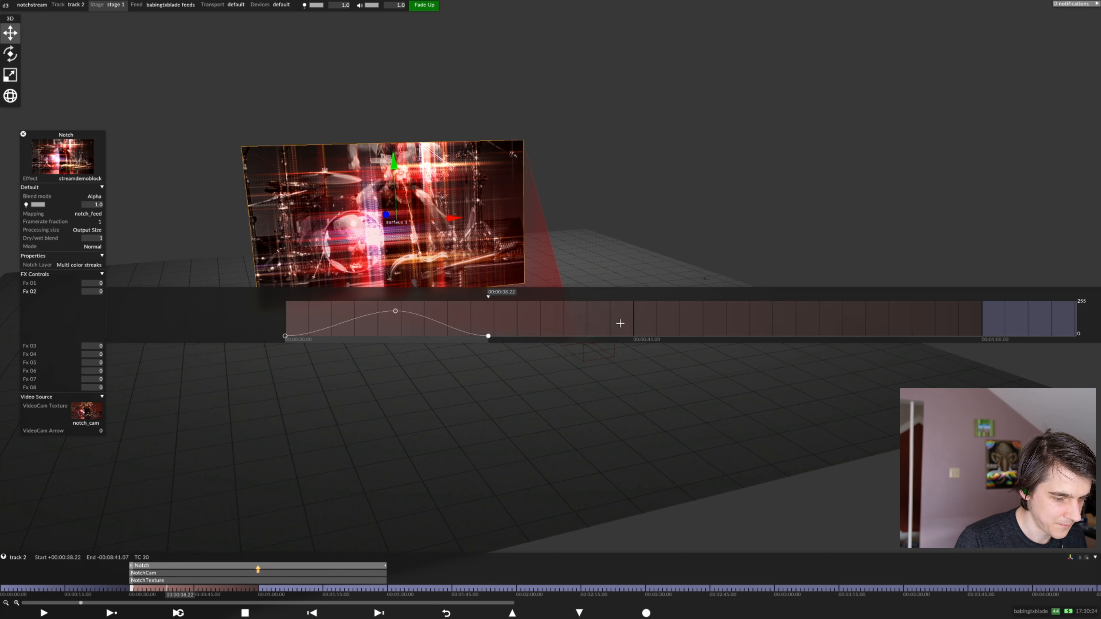
left_click_drag(635, 339, 710, 298)
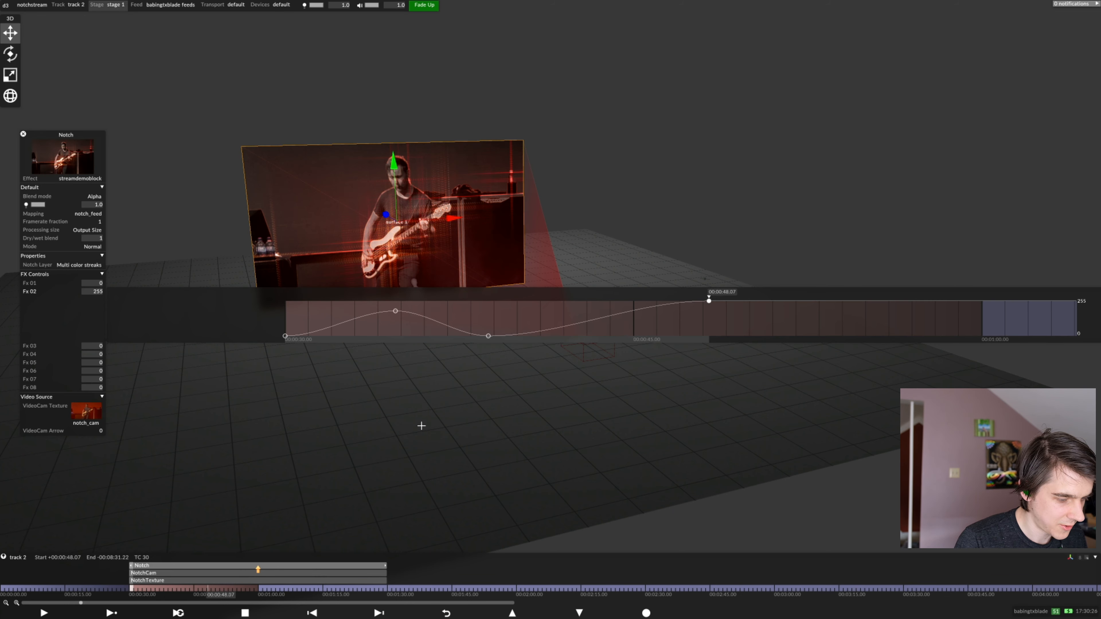
Play back the Fx 02 animation from the section start, and compare the layer's FX Controls with the exposed parameters in Notch Builder
key("Left")
key("space")
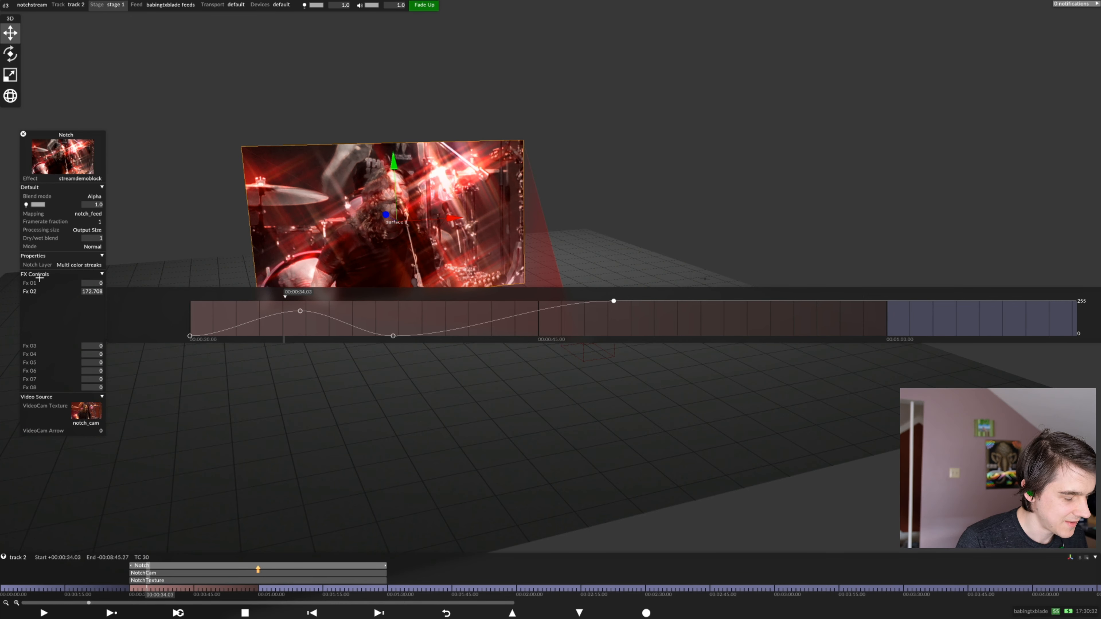
key("alt+Tab")
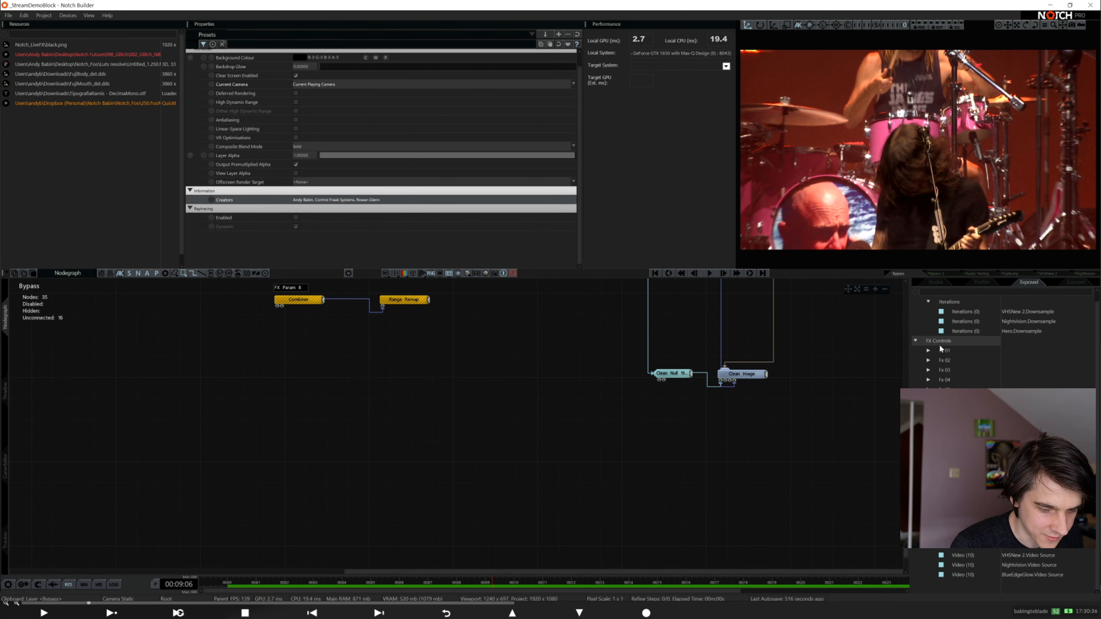
key("alt+Tab")
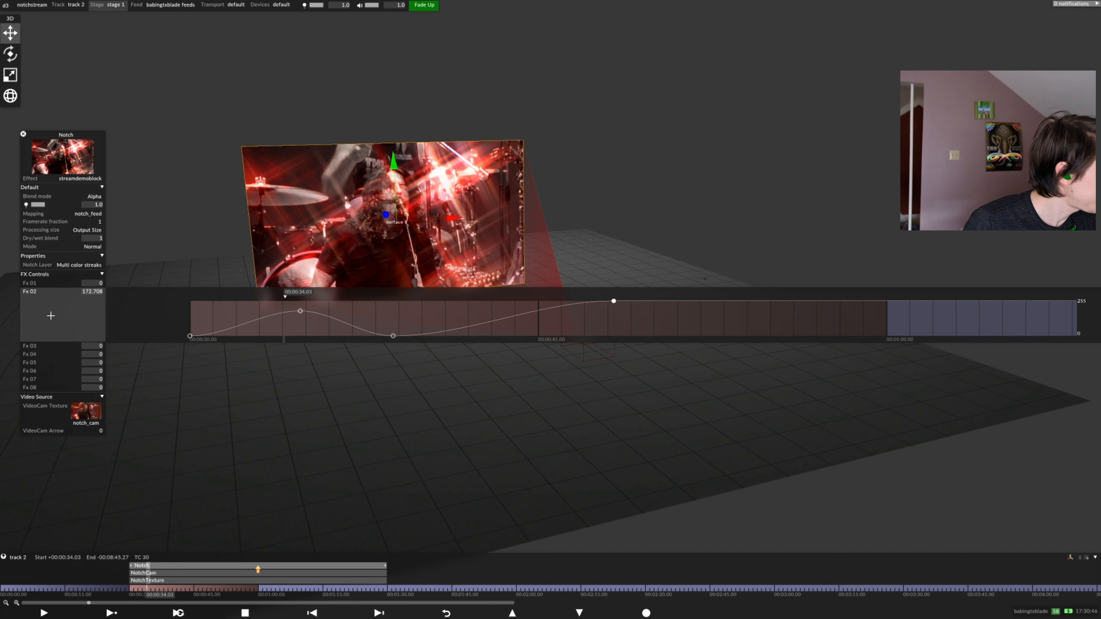
key("alt+Tab")
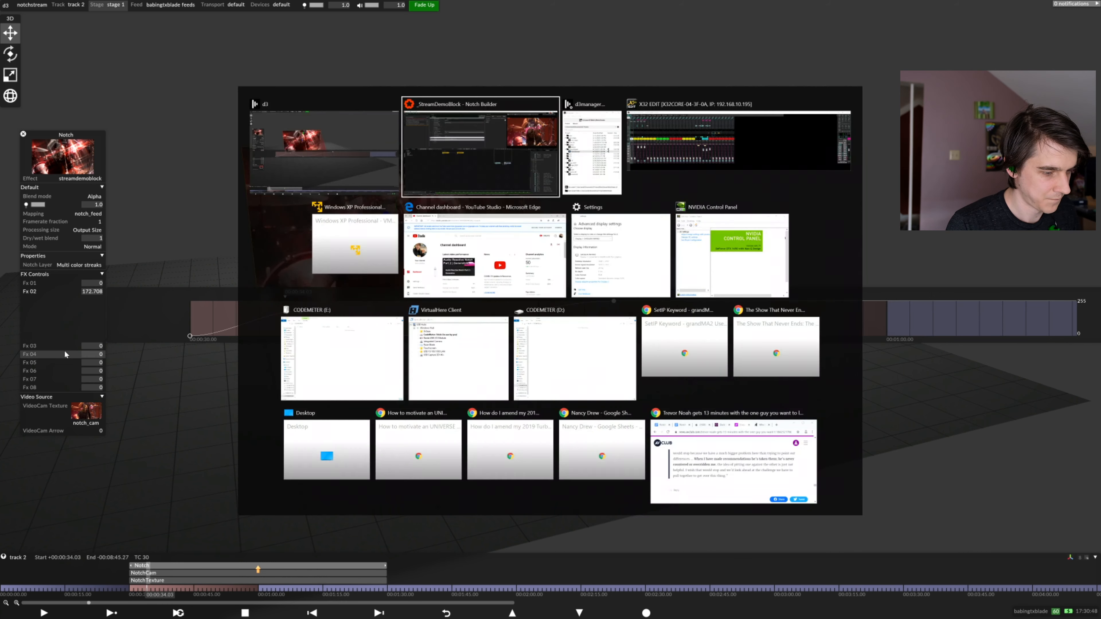
key("Tab")
key("shift+Tab")
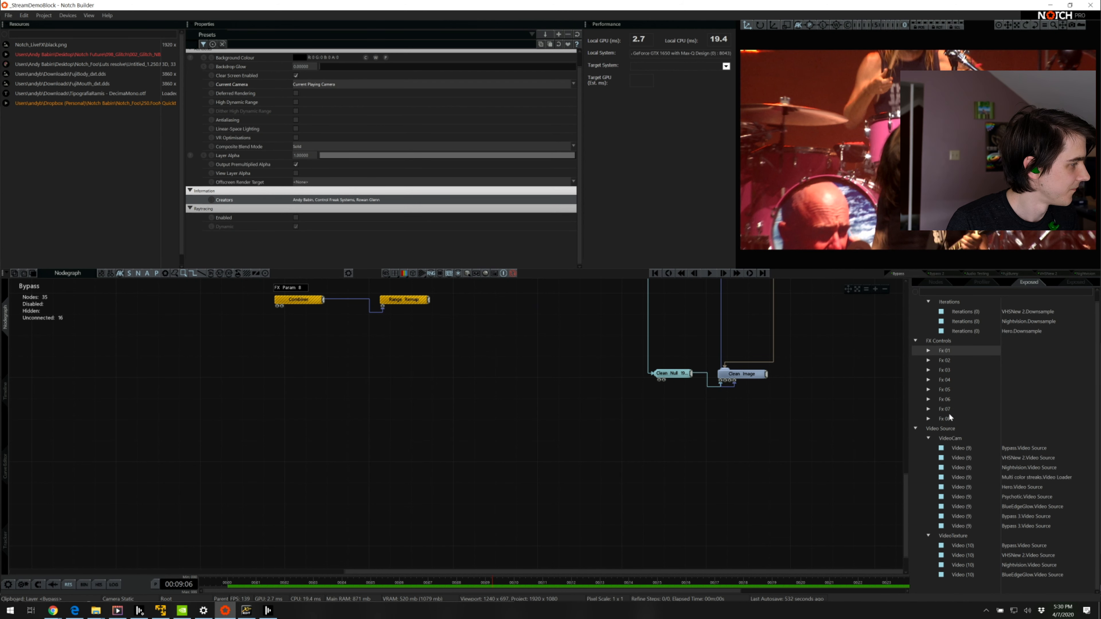
key("alt+Tab")
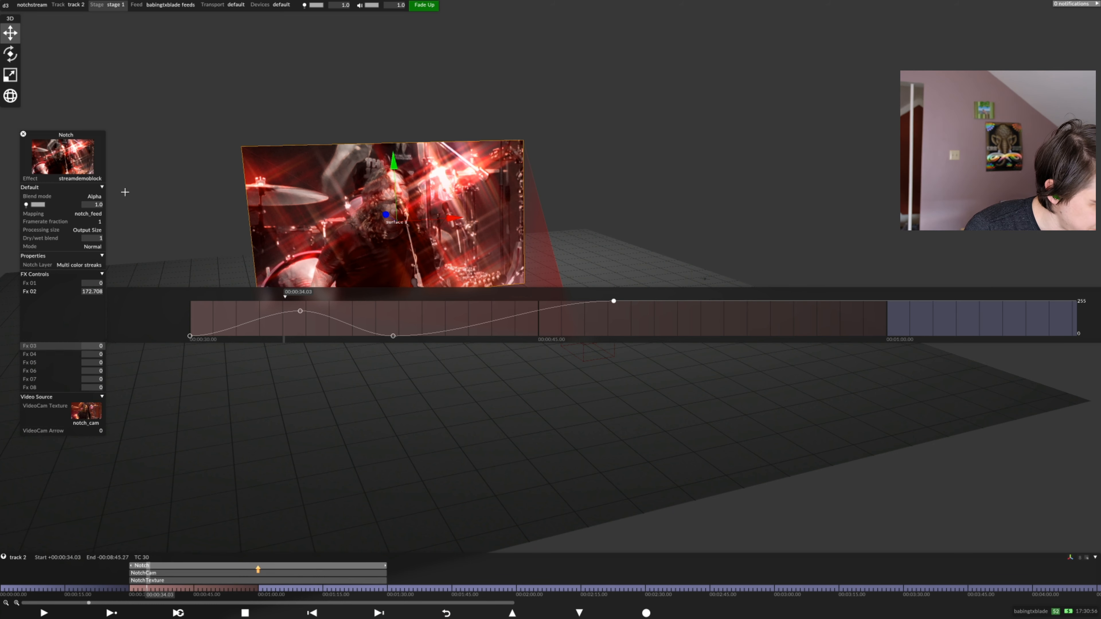
Patch the Notch layer to DMX channel 1 of universe 1 in the SockPuppet patch assignments at 00:00:30.00
left_click_drag(76, 134, 60, 134)
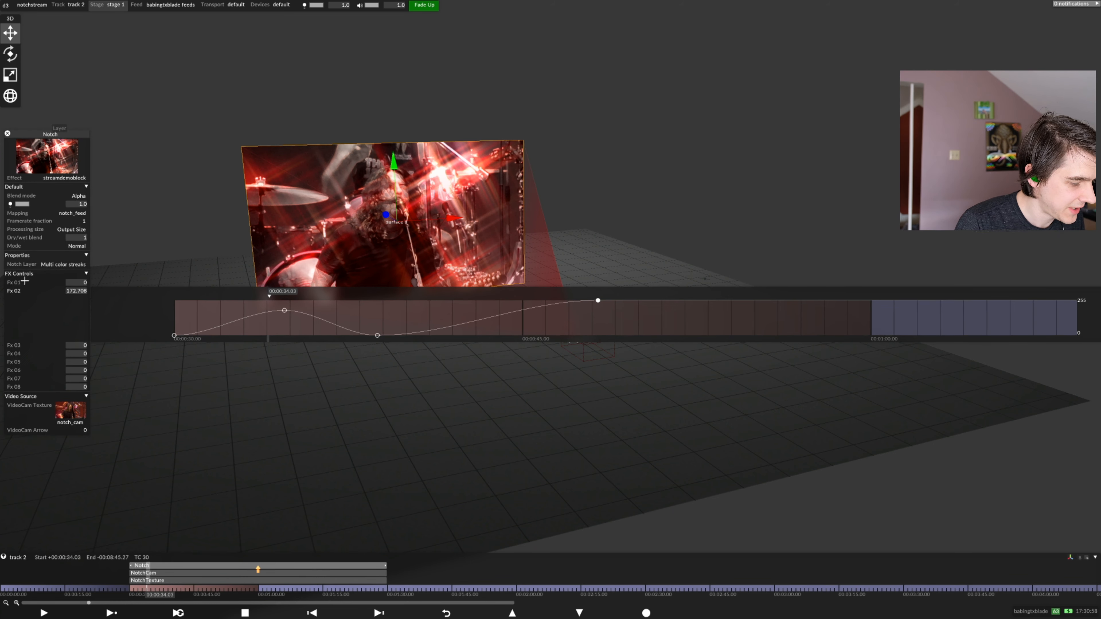
left_click(155, 597)
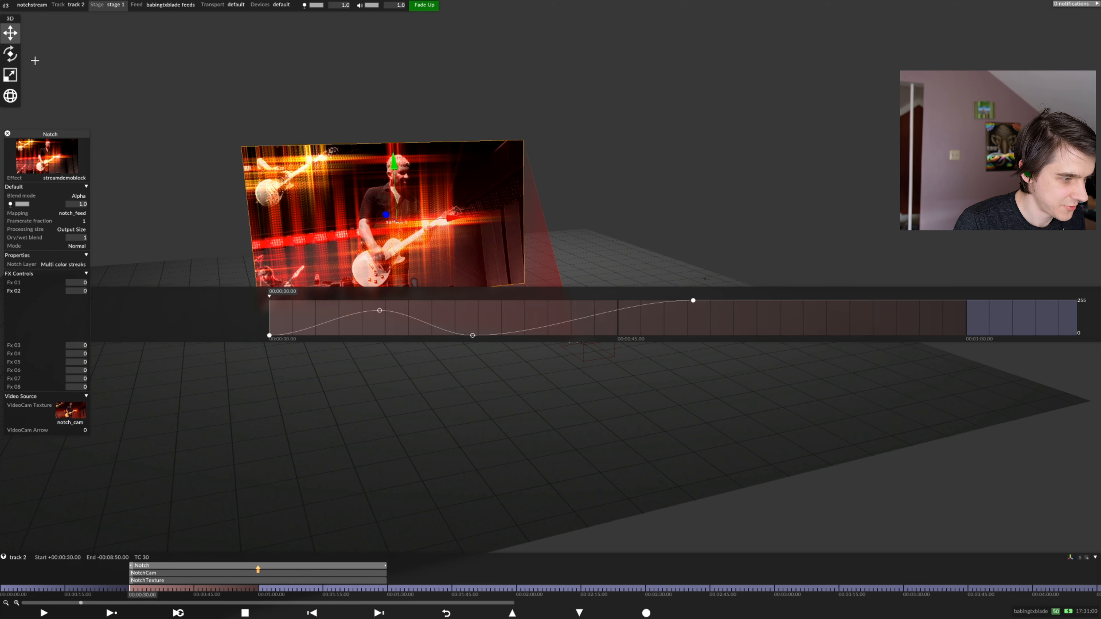
left_click(6, 5)
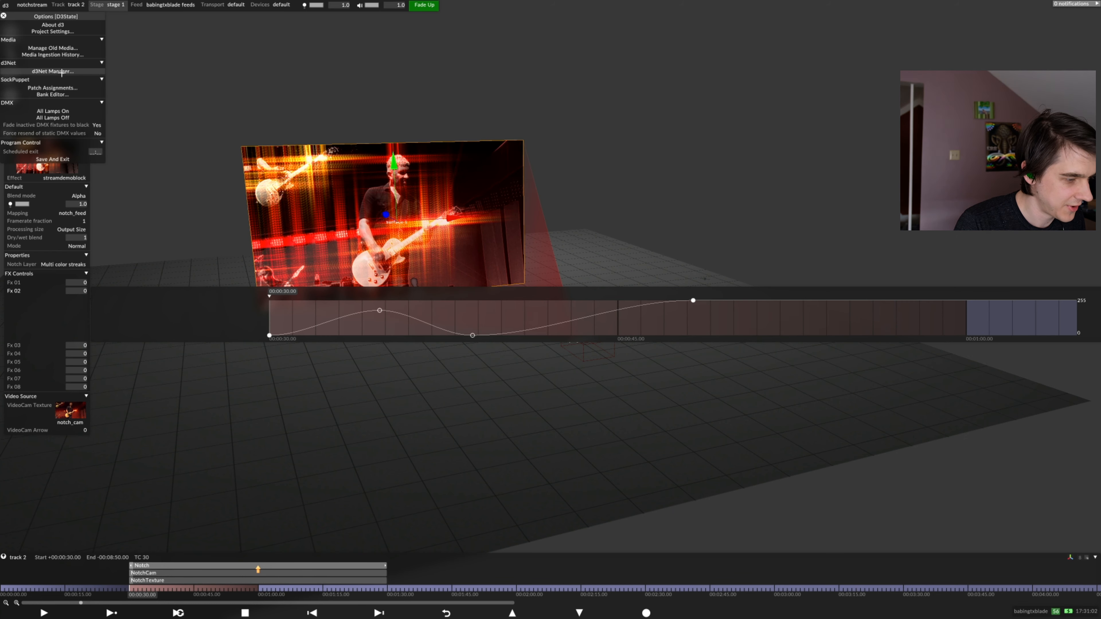
left_click(53, 87)
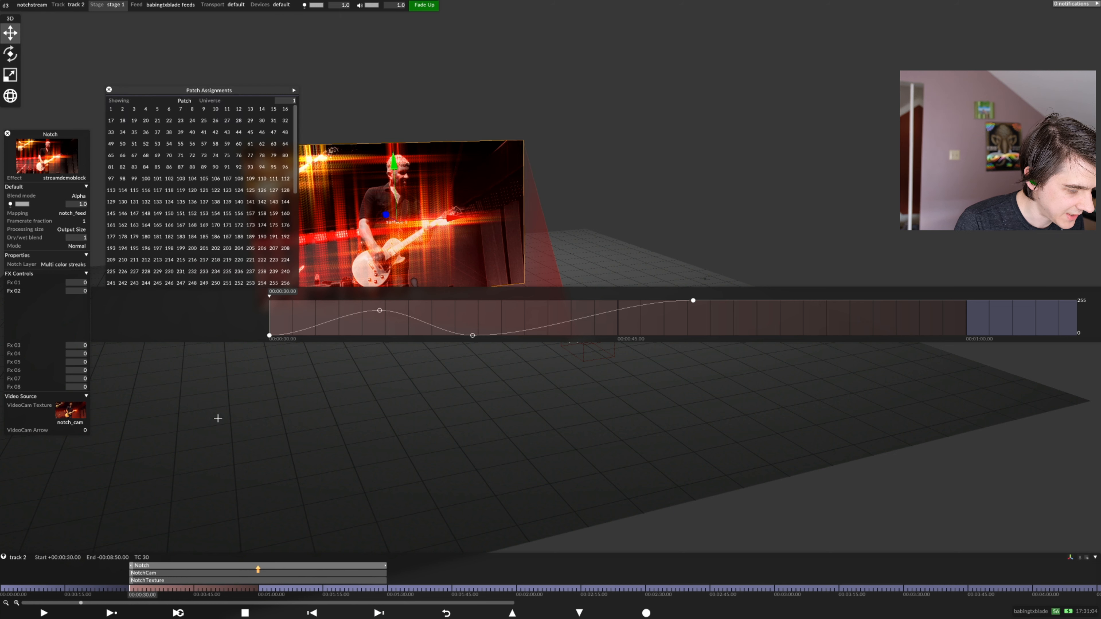
left_click_drag(152, 566, 353, 68)
left_click(160, 109)
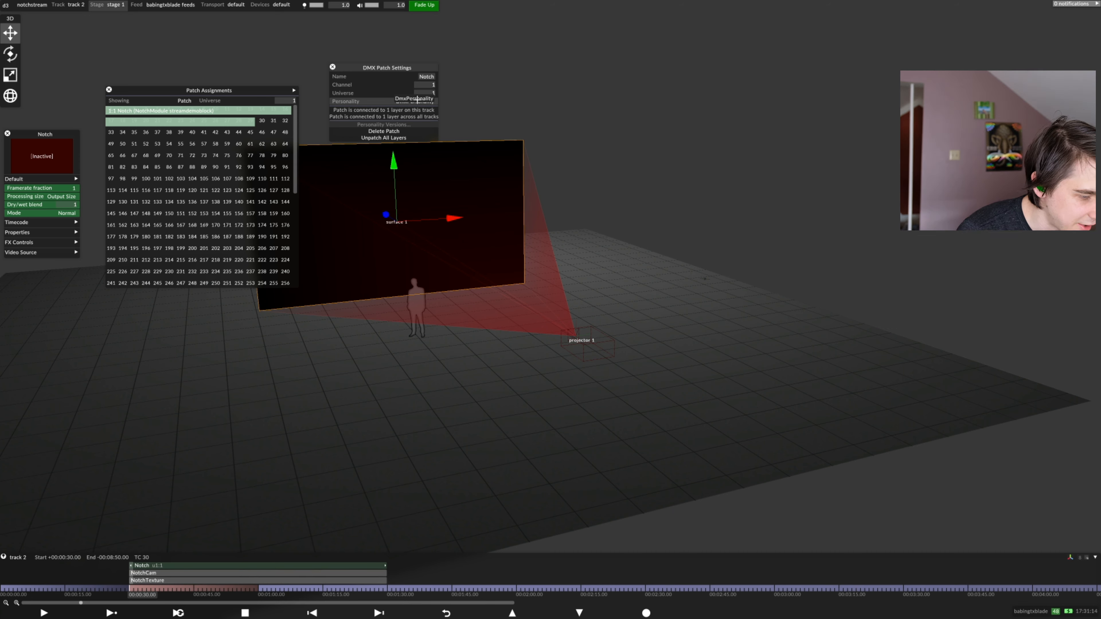
Review the Notch patch's DMX personality table and export the personality in grandMA2 format
left_click(417, 99)
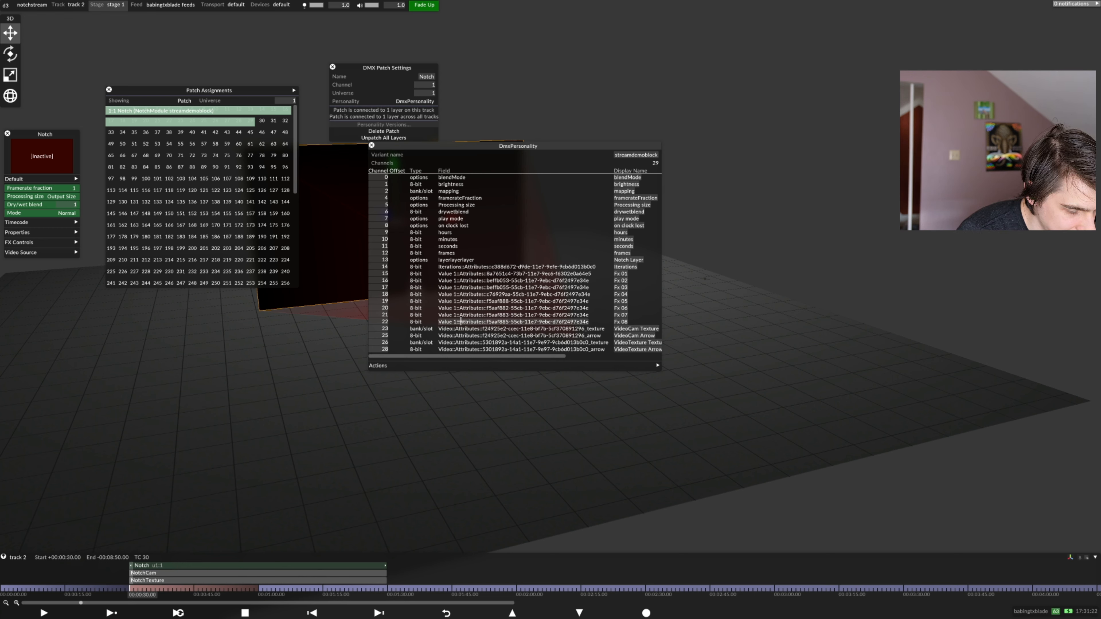
left_click_drag(558, 358, 654, 369)
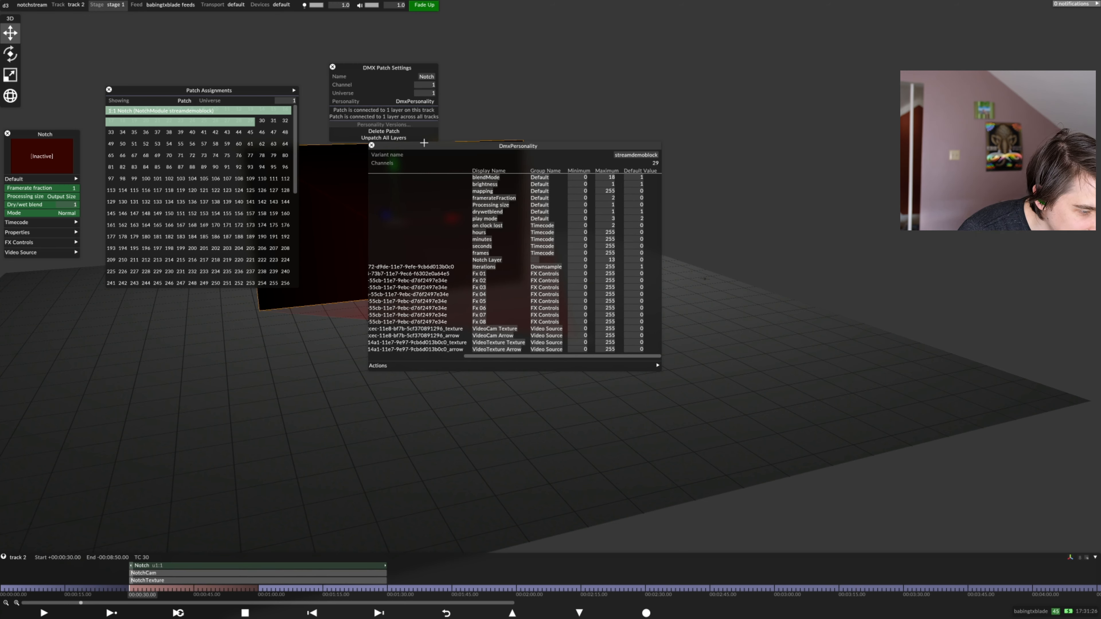
left_click_drag(424, 146, 402, 172)
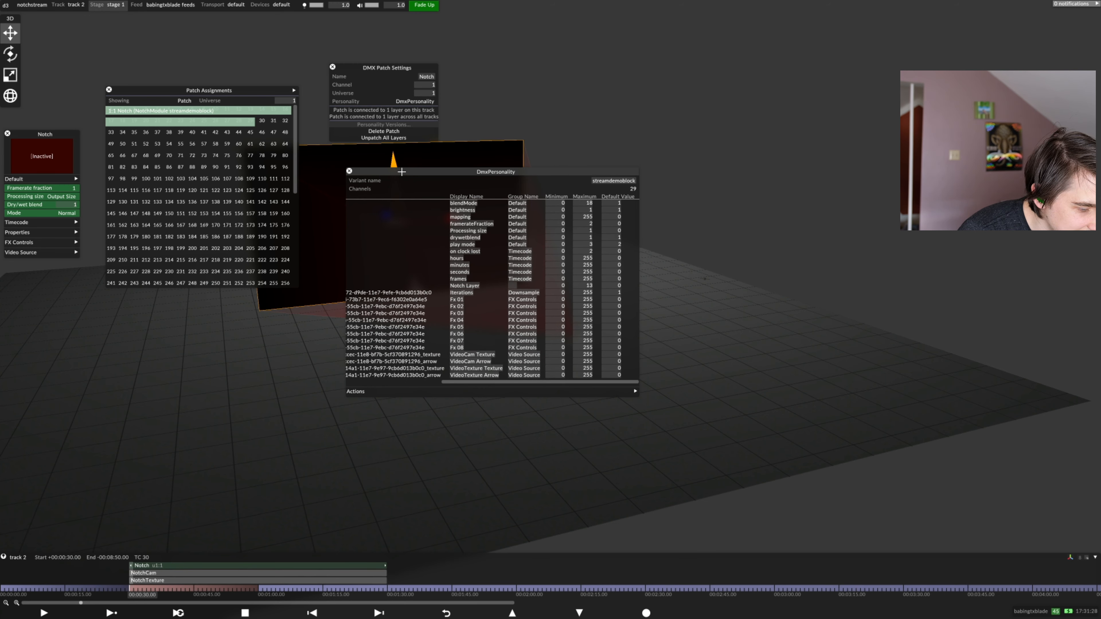
right_click(401, 172)
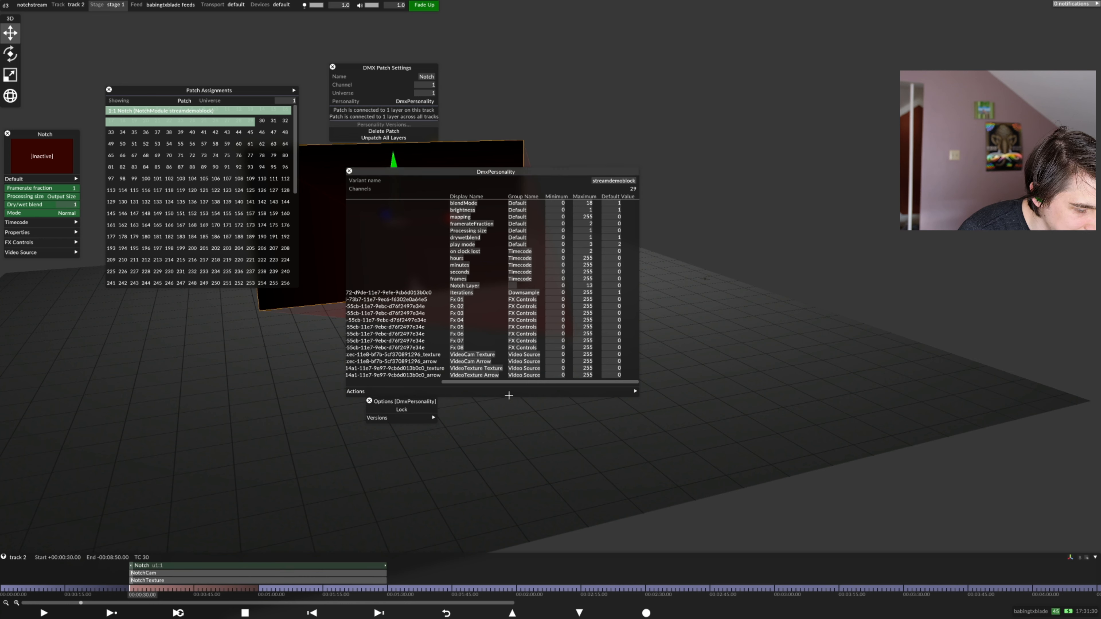
left_click(509, 395)
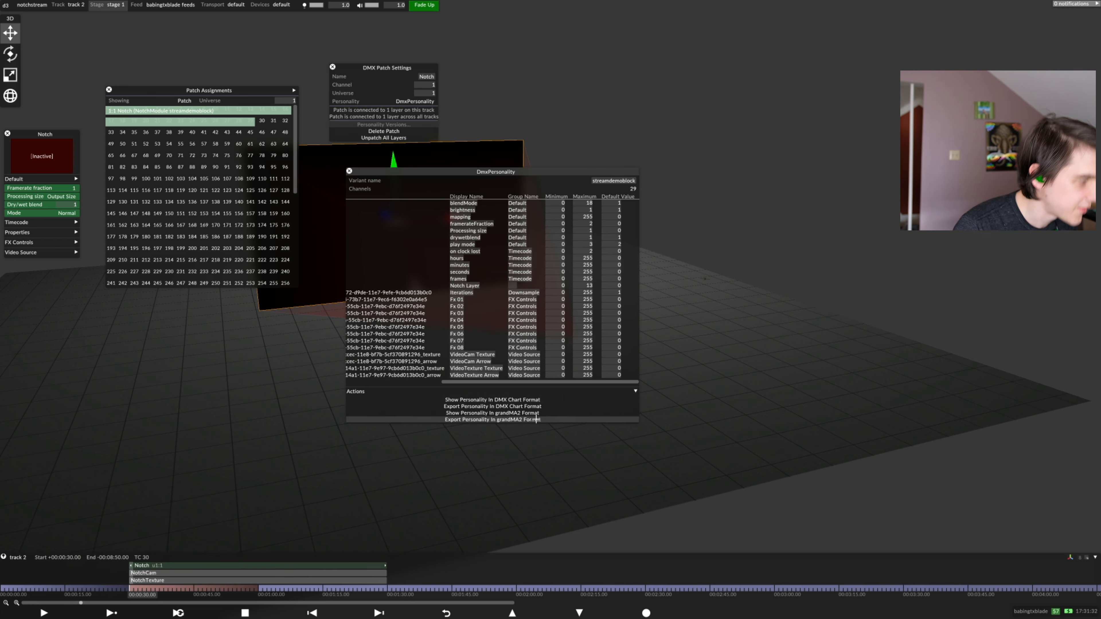
left_click(537, 419)
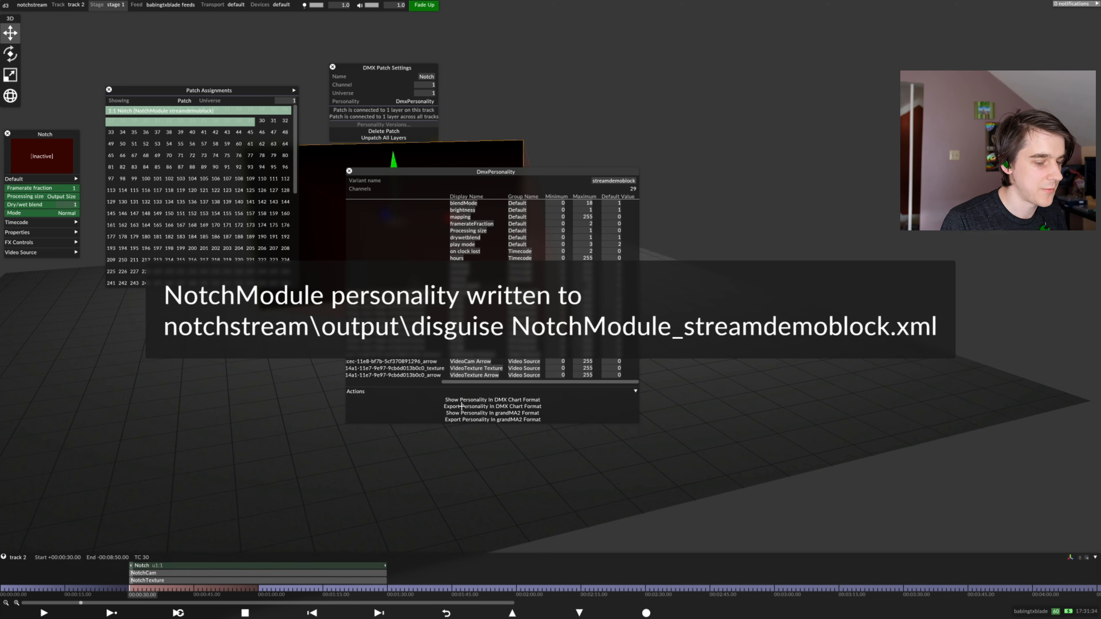
left_click_drag(464, 382, 368, 383)
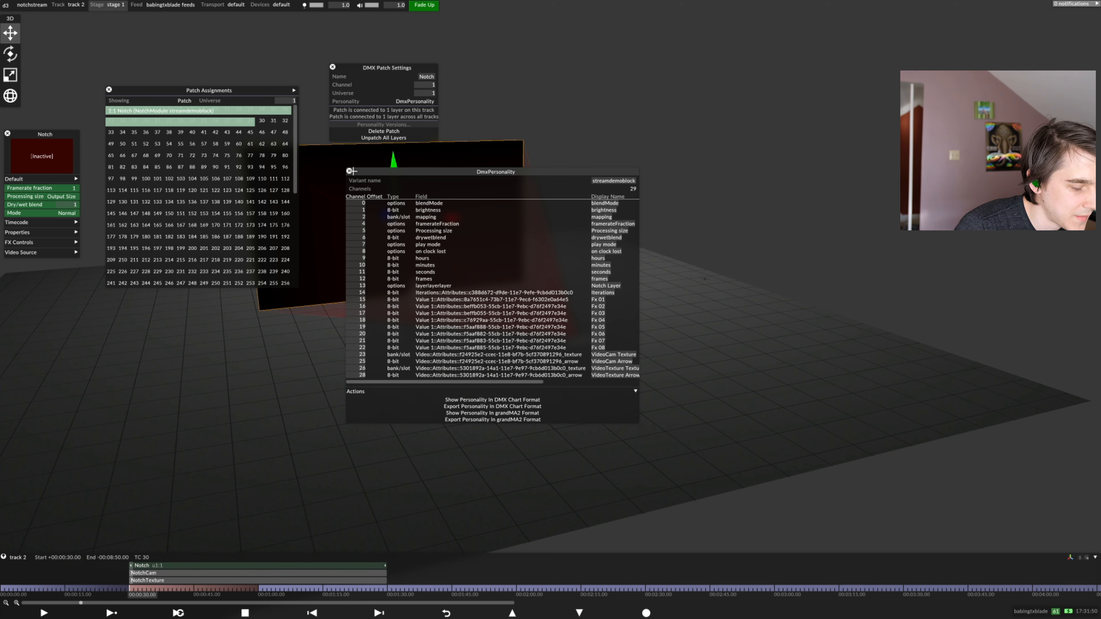
left_click(349, 171)
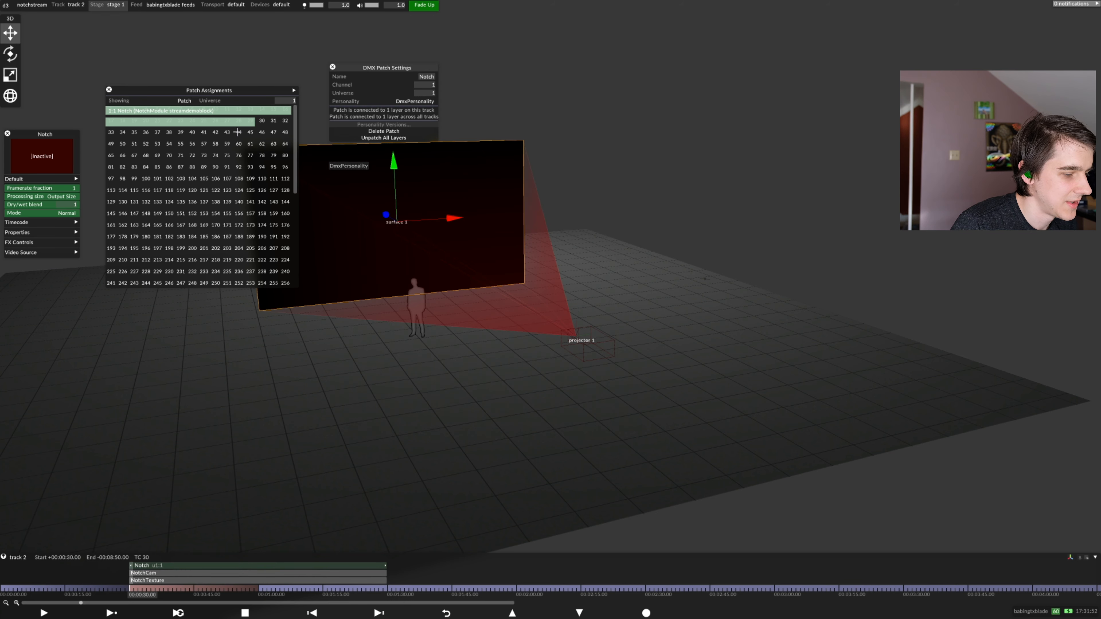
Look over the exposed parameters in Notch Builder, and unpatch all layers from the Notch DMX patch in disguise
left_click_drag(142, 89, 112, 61)
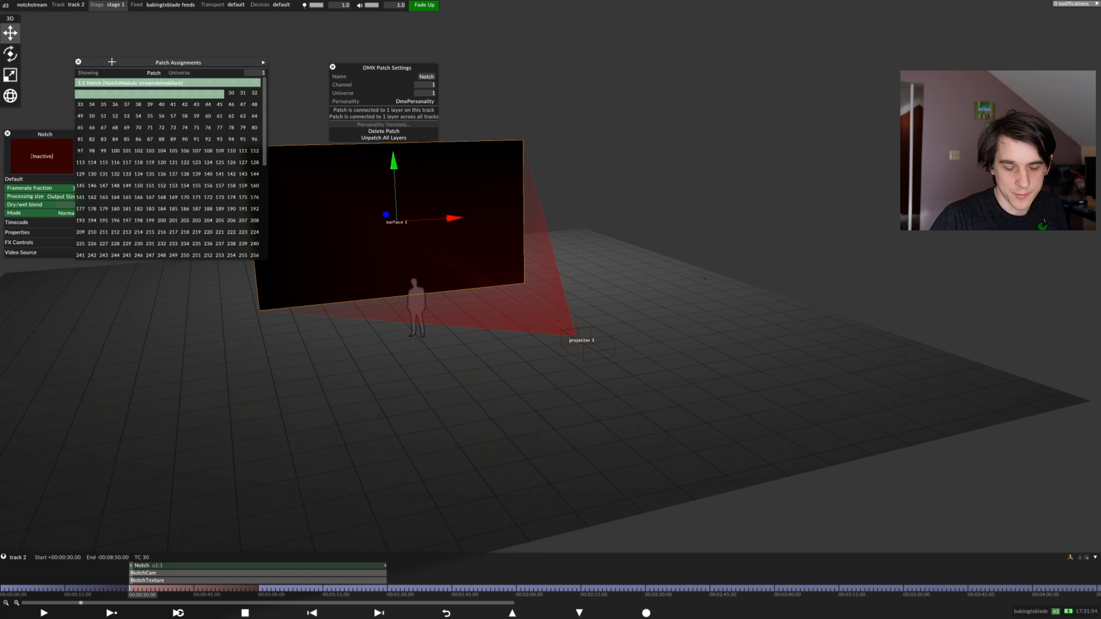
key("alt+Tab")
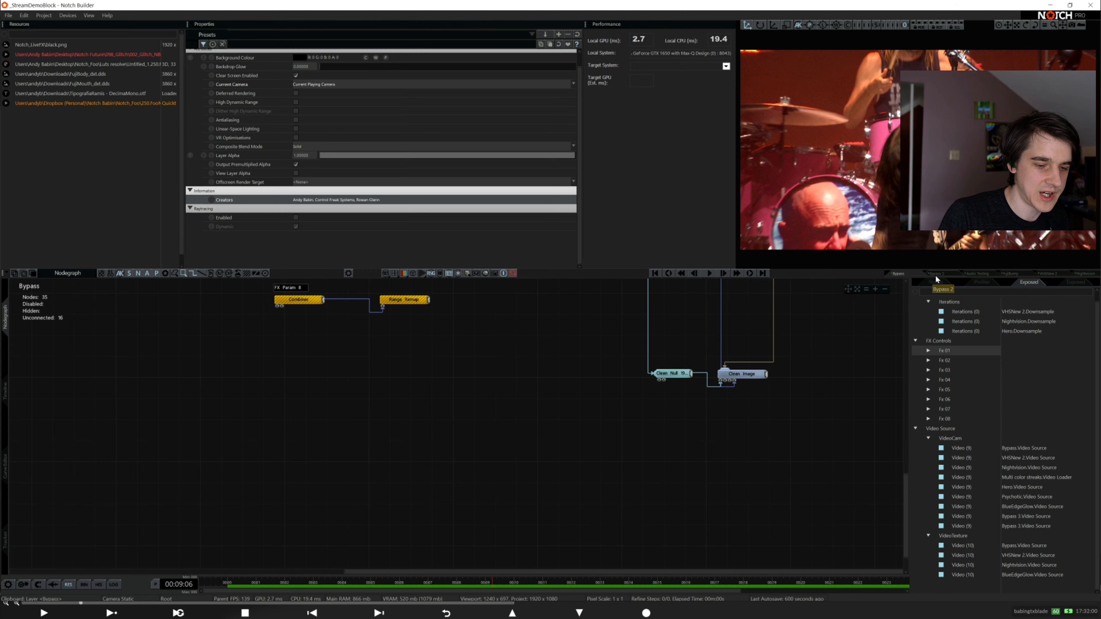
key("alt+Tab")
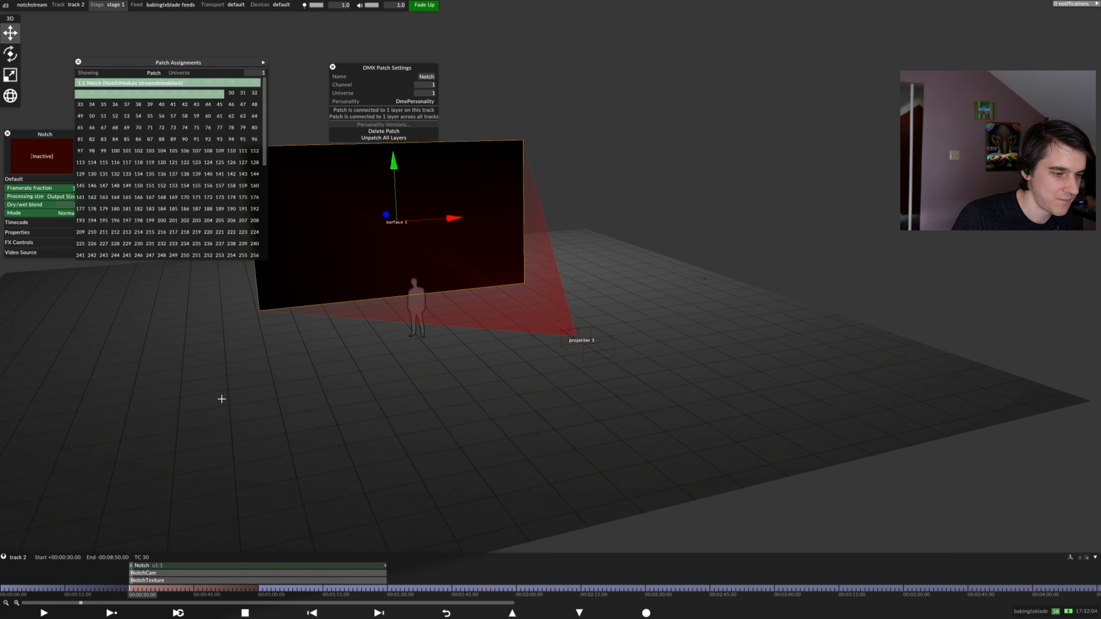
left_click(336, 138)
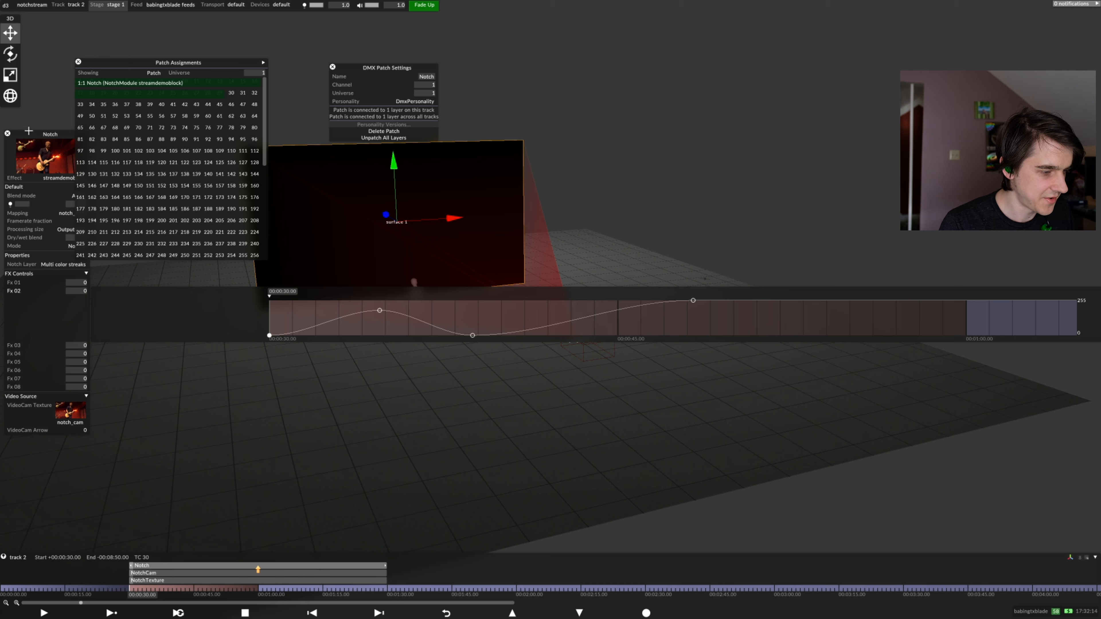
Set the Notch layer's Notch Layer property to Audio Testing at 00:00:30.00 and test its playback
left_click_drag(120, 65, 168, 57)
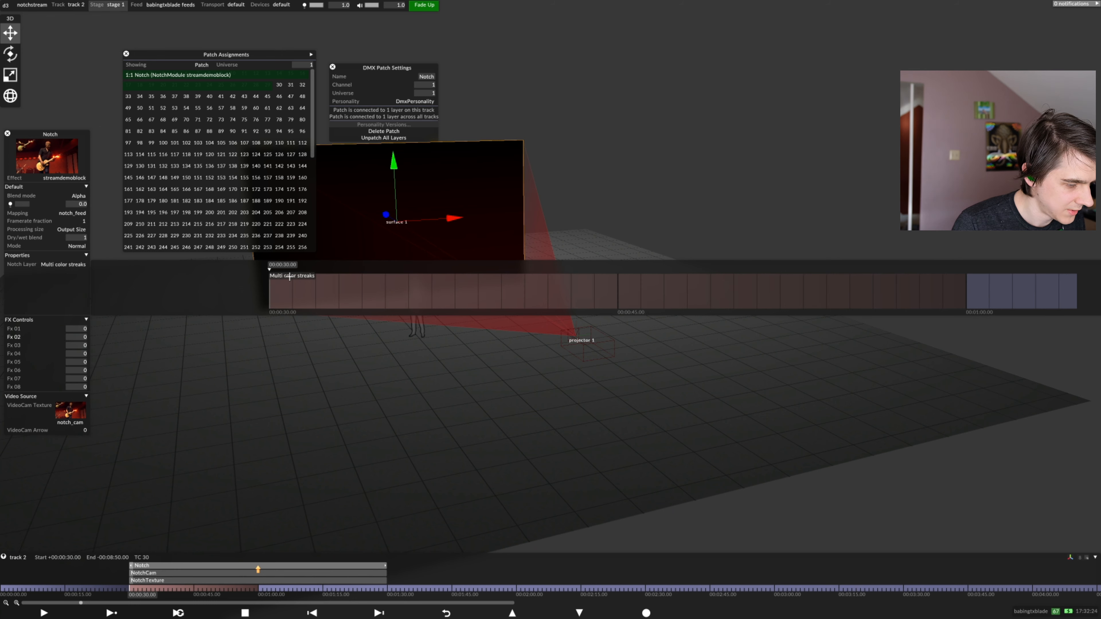
left_click(289, 276)
left_click(347, 289)
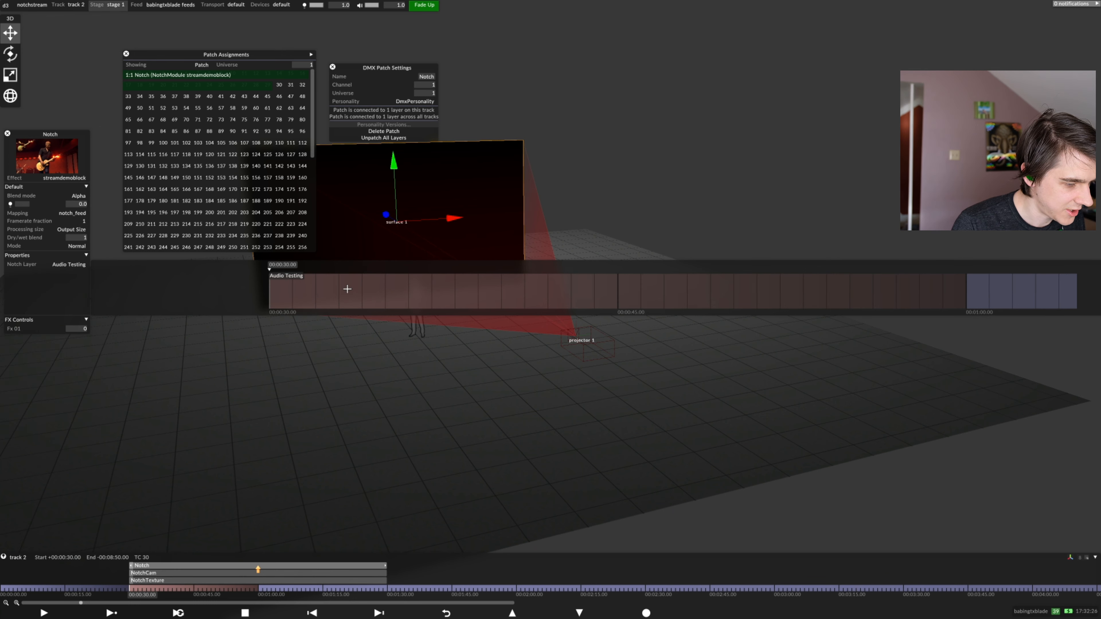
left_click(441, 441)
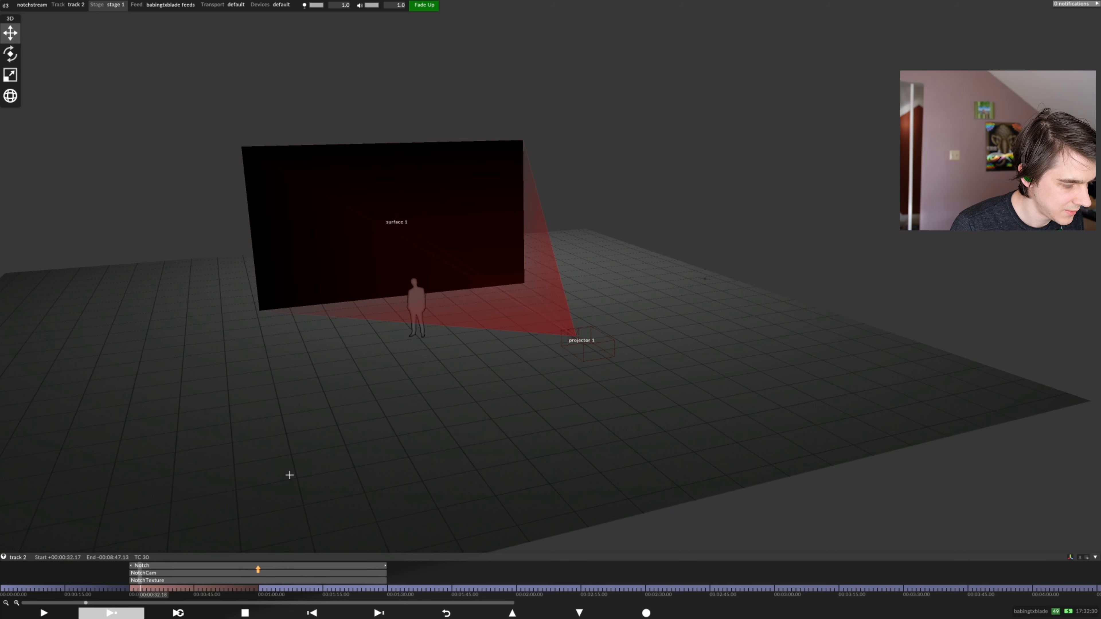
key("space")
key("ctrl+Left")
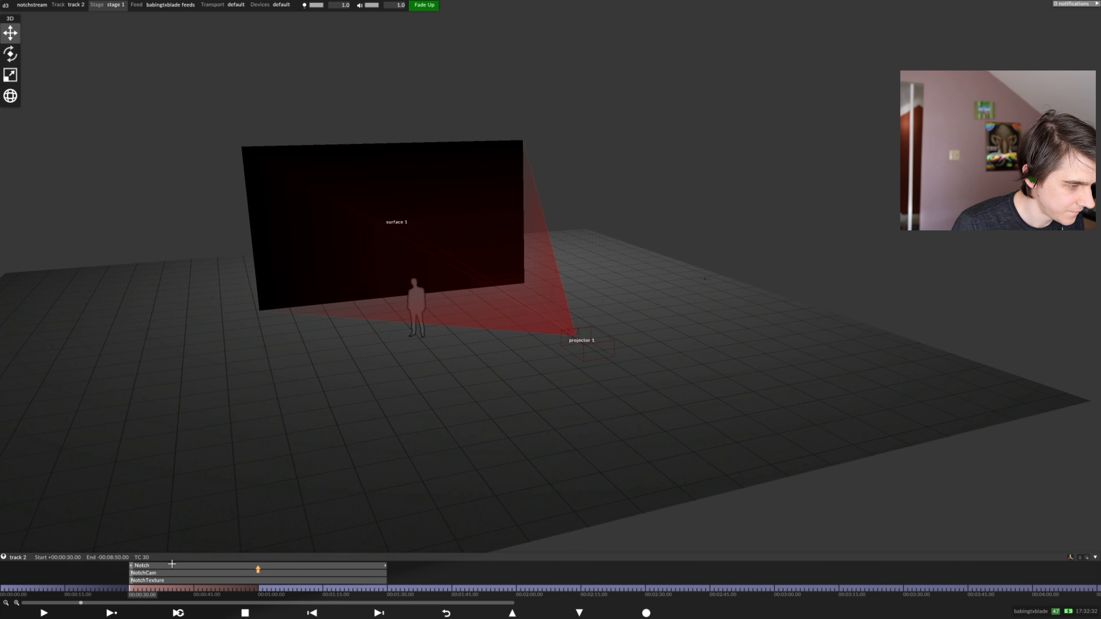
left_click(172, 566)
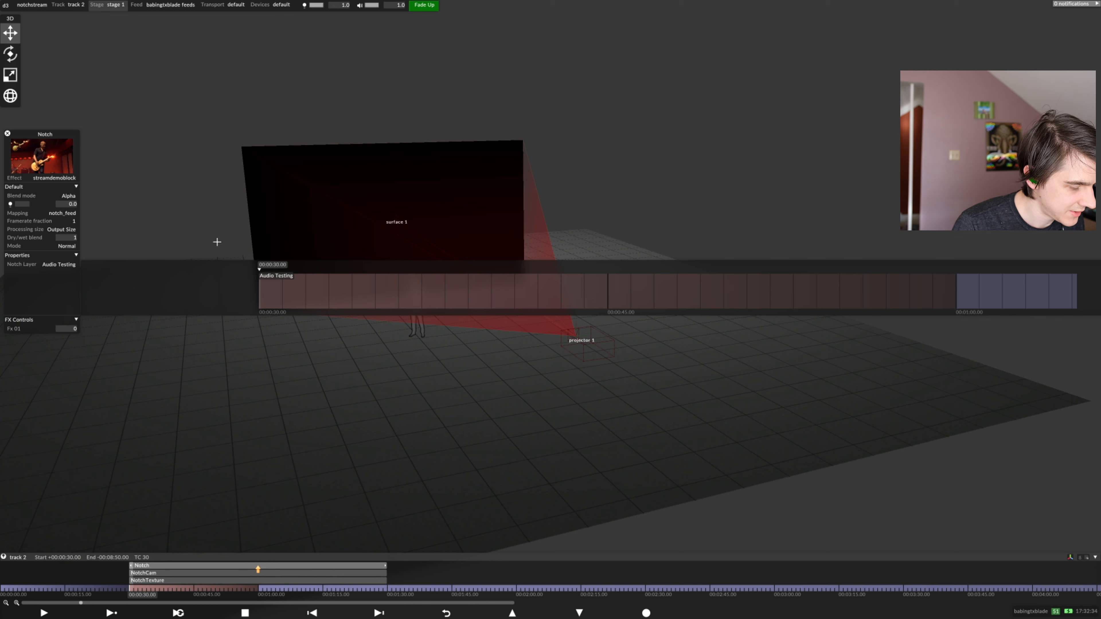
key("space")
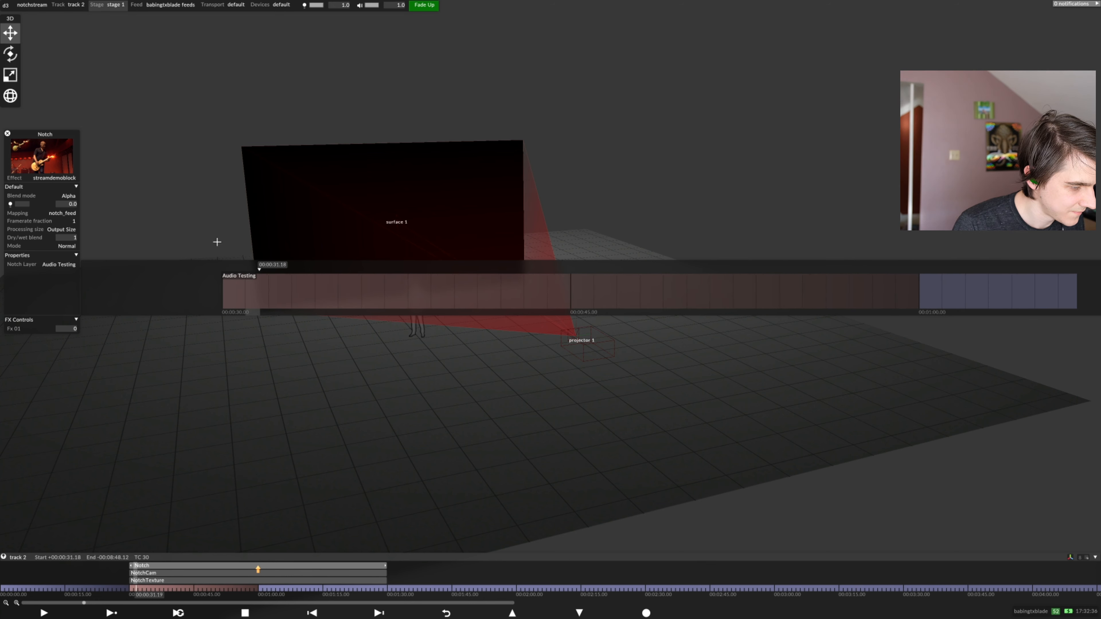
key("space")
key("ctrl+Left")
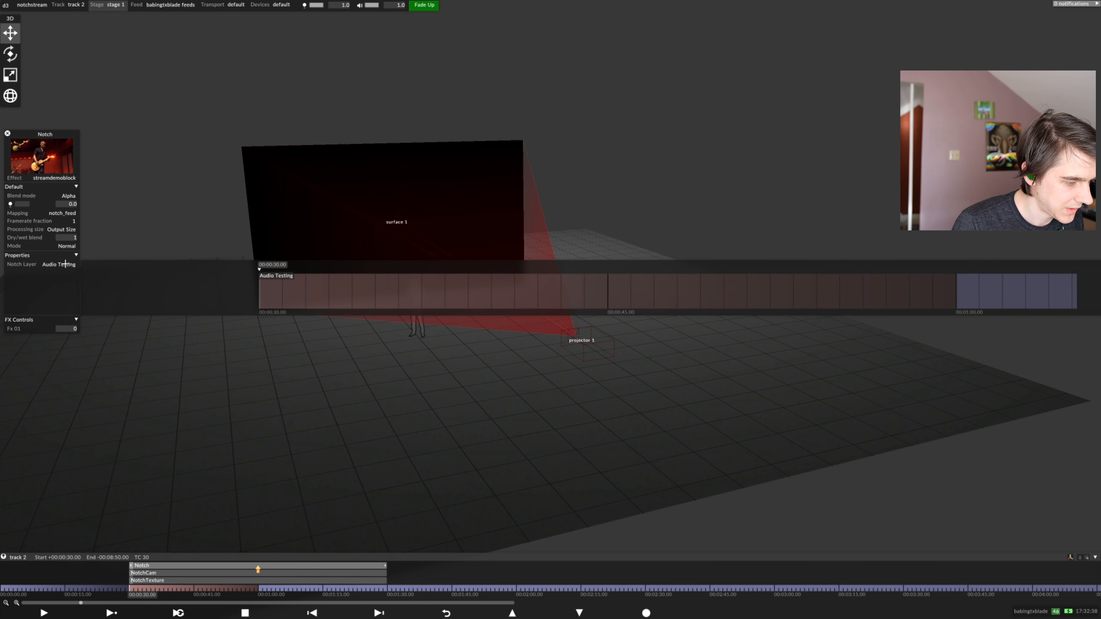
Set the Notch Layer property to VarporBall at 00:00:30.00 and play the section while viewing the stage from another angle
left_click(267, 278)
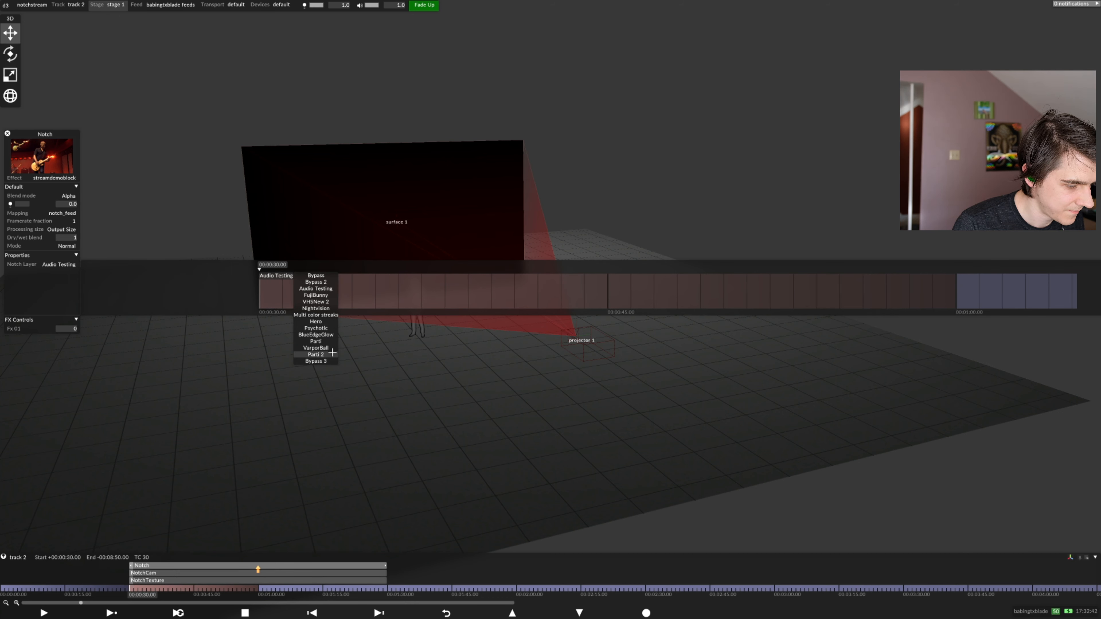
left_click(323, 348)
key("space")
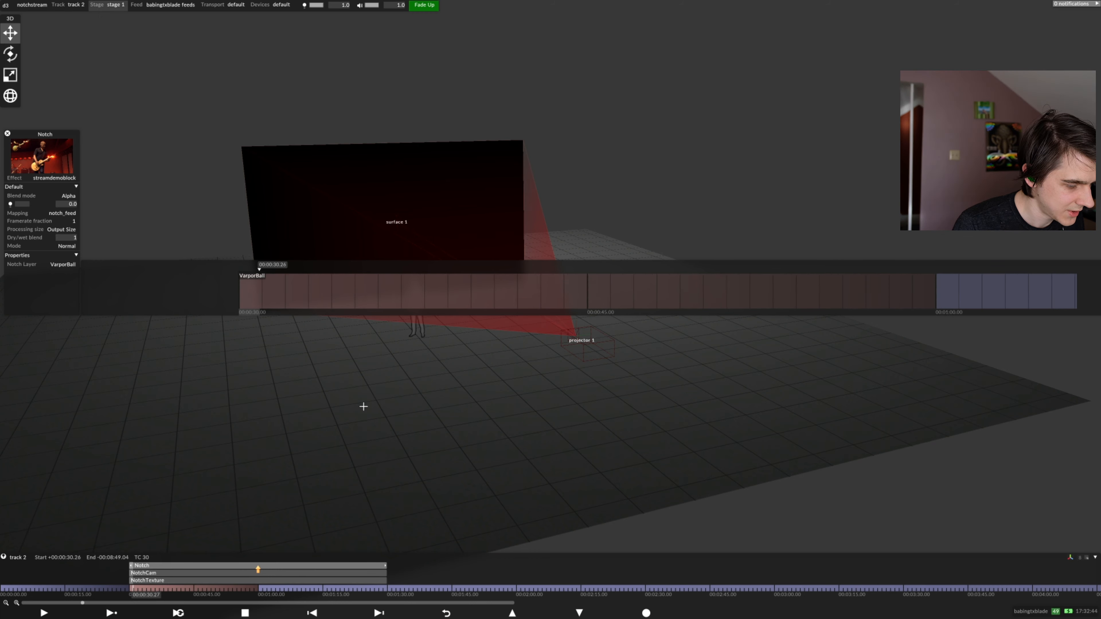
left_click_drag(363, 406, 320, 405)
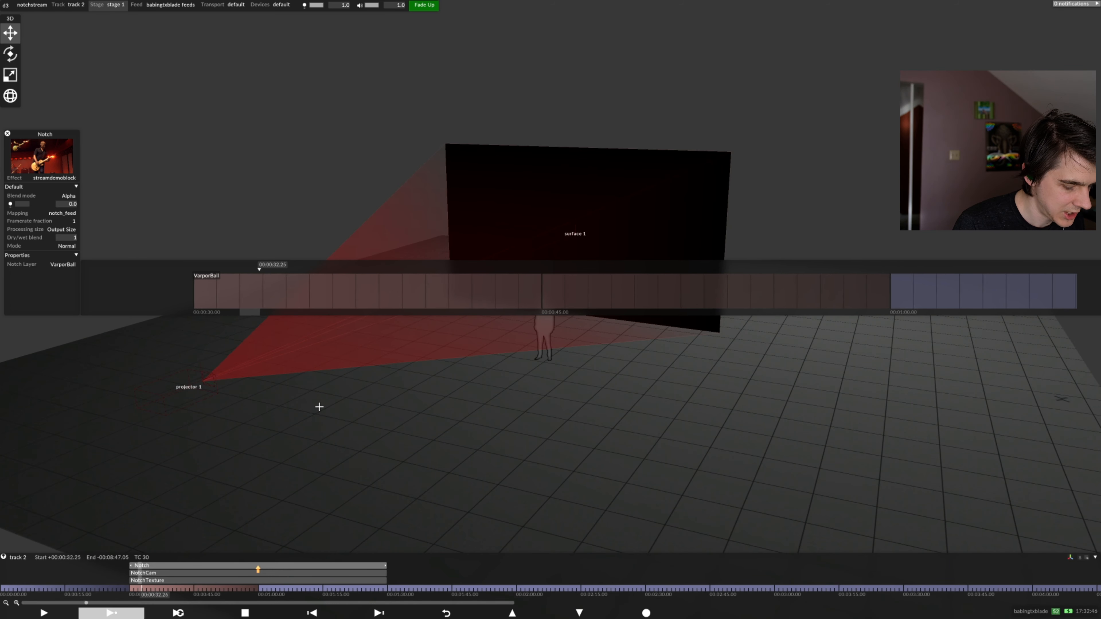
key("space")
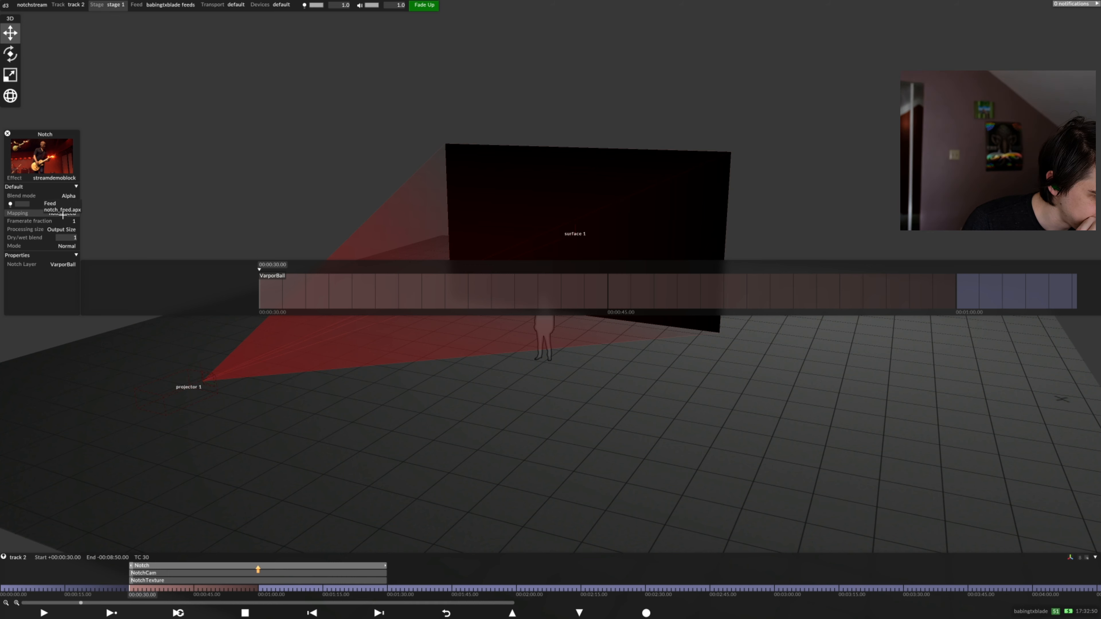
Set the Notch layer's Mapping to surface 1 (direct) and test playback from 00:00:30.00
left_click(63, 213)
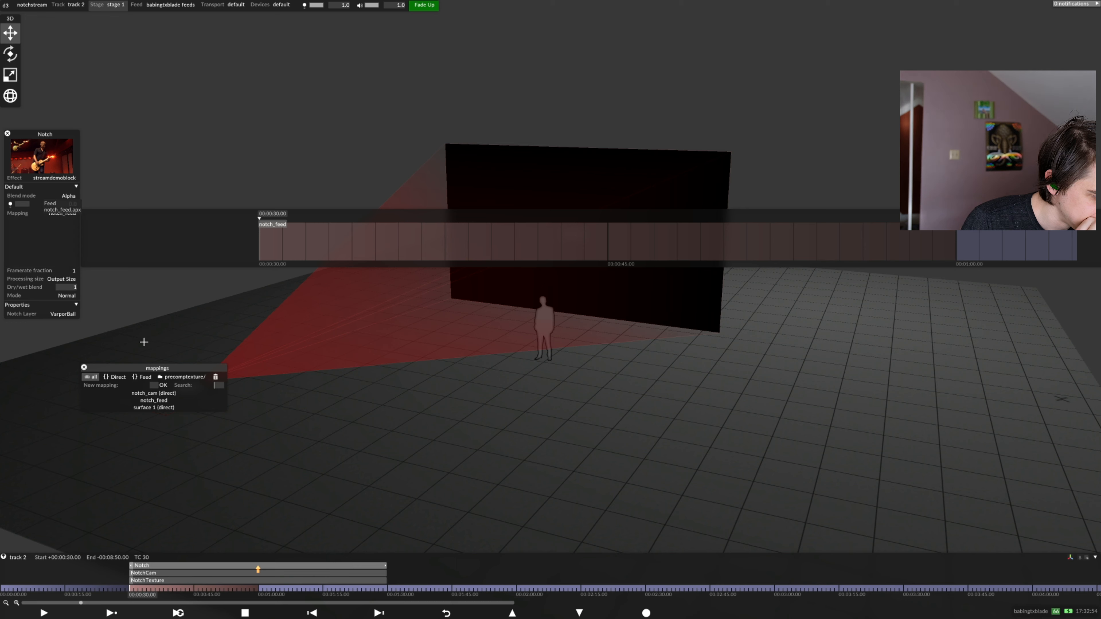
left_click(144, 404)
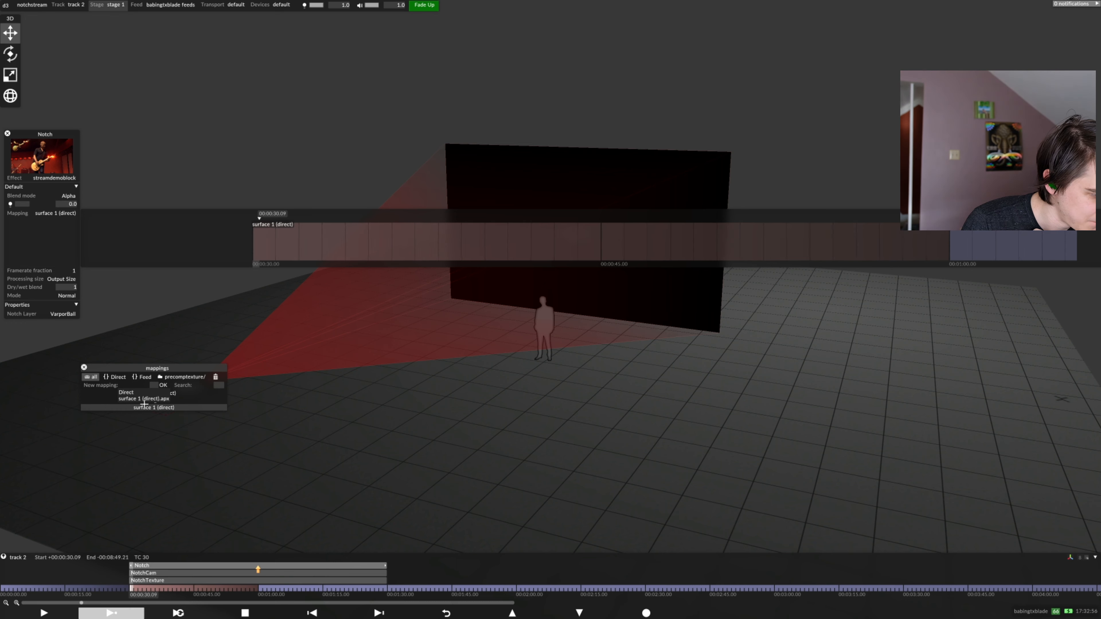
key("Left")
key("Right")
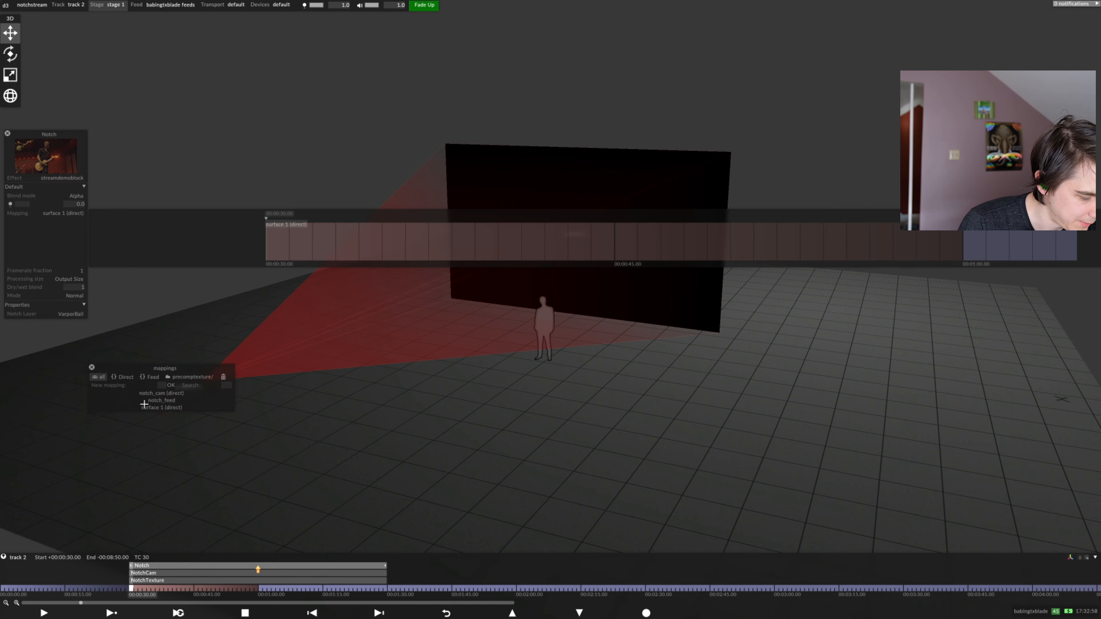
key("space")
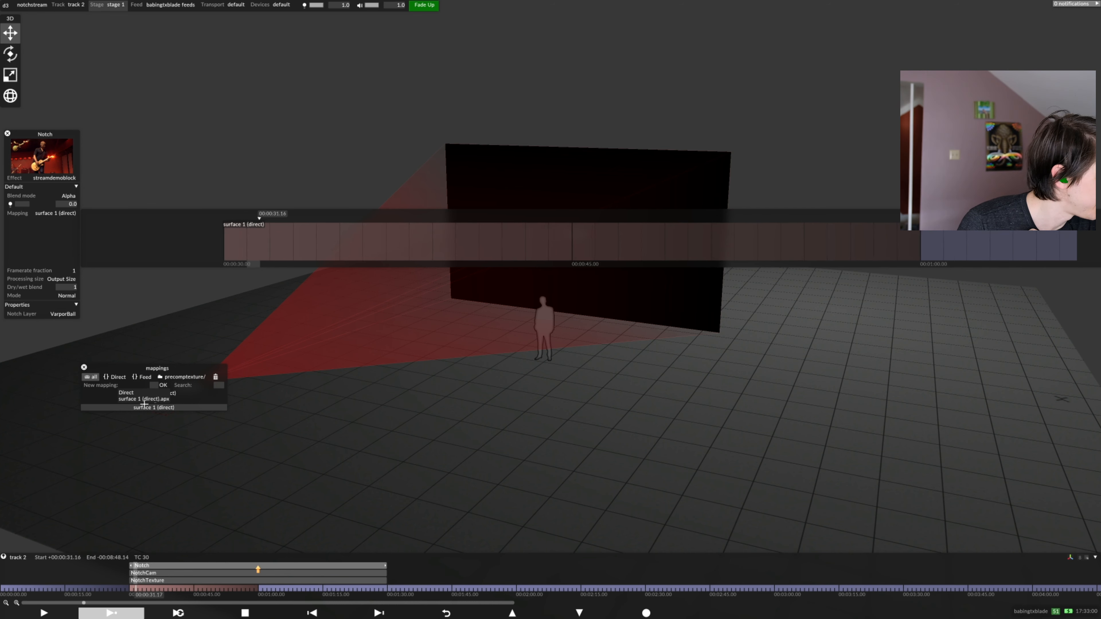
key("space")
key("Left")
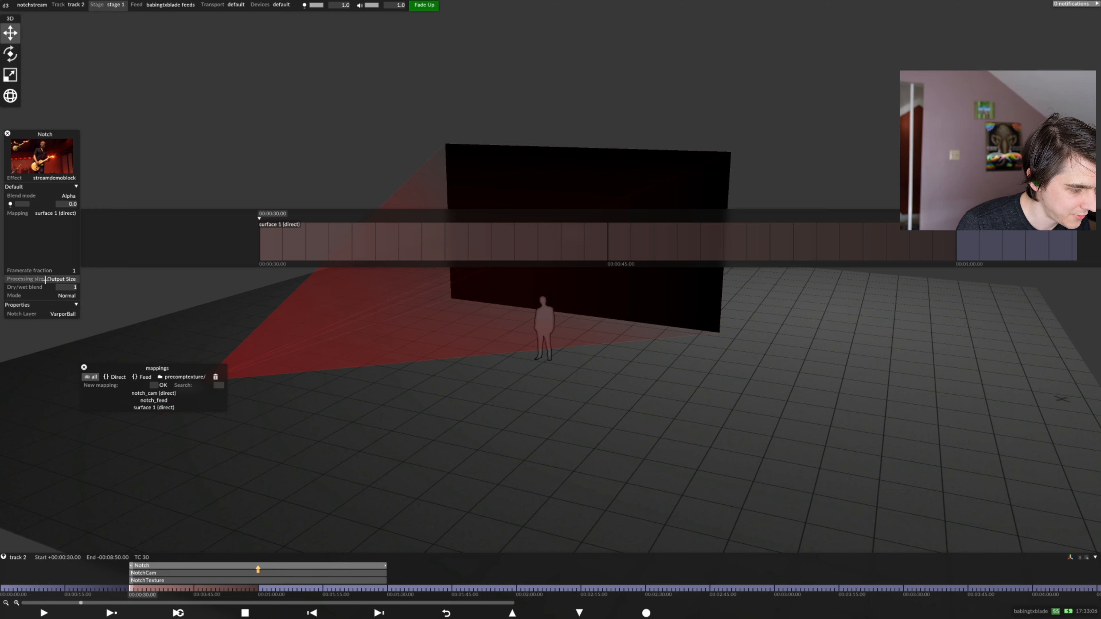
Set the Notch Layer property to Bypass at 00:00:30.00, and raise the layer's brightness to 1.0
left_click(55, 313)
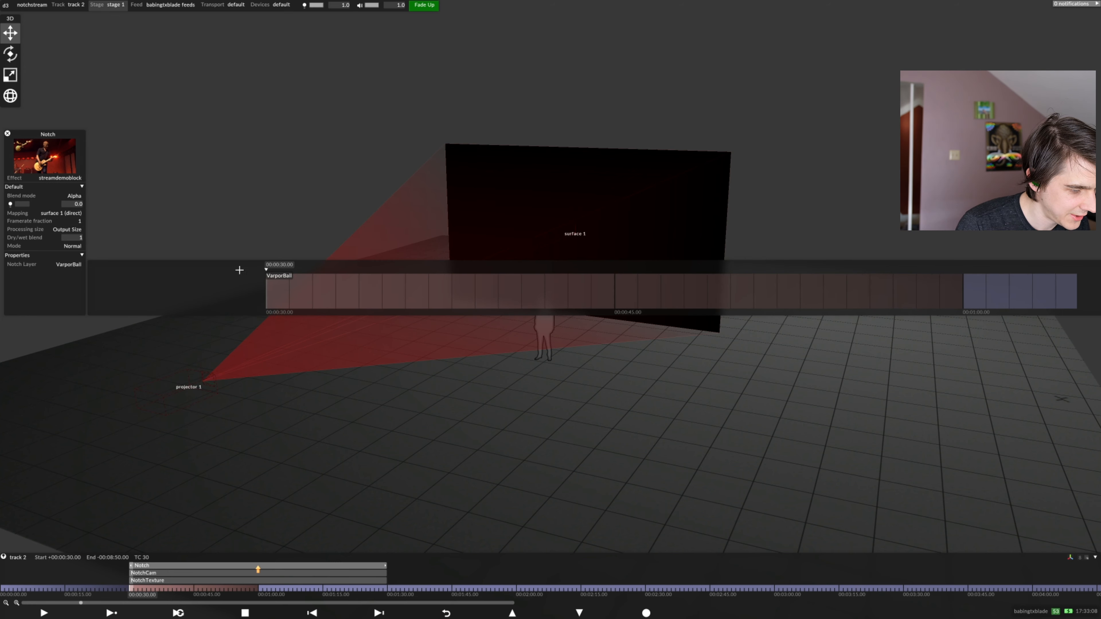
left_click(260, 275)
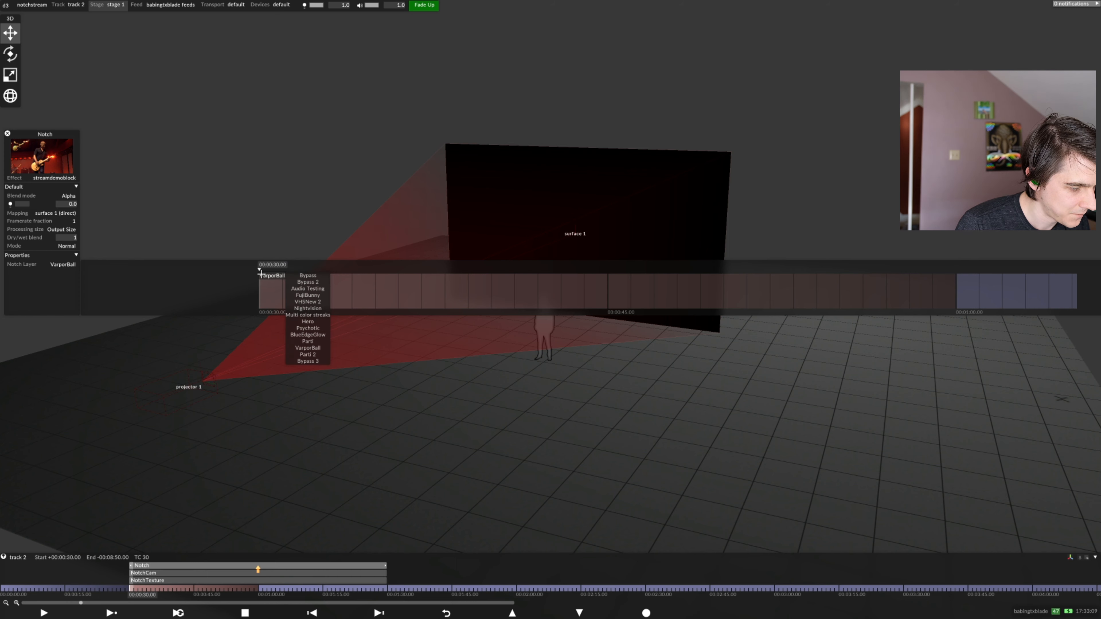
left_click(307, 275)
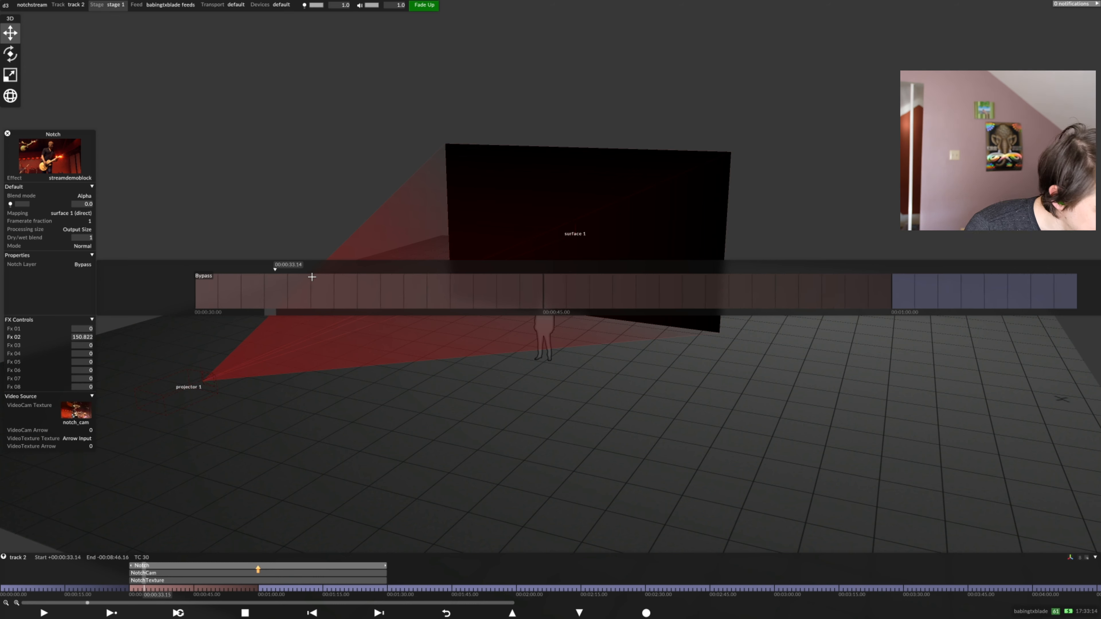
key("Up")
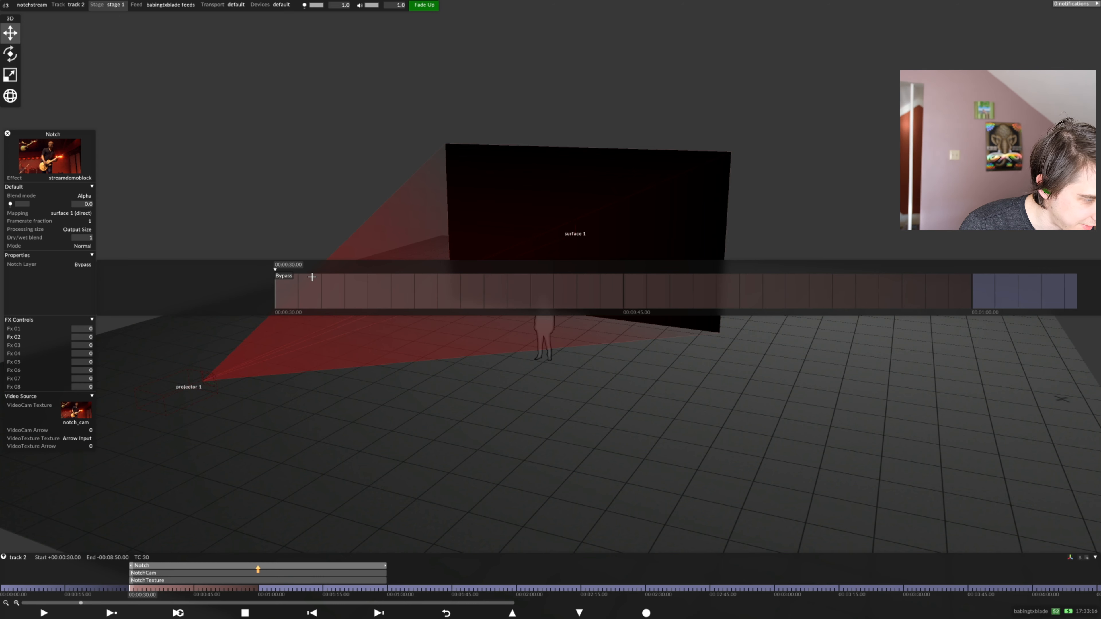
left_click(44, 207)
left_click_drag(274, 246, 241, 113)
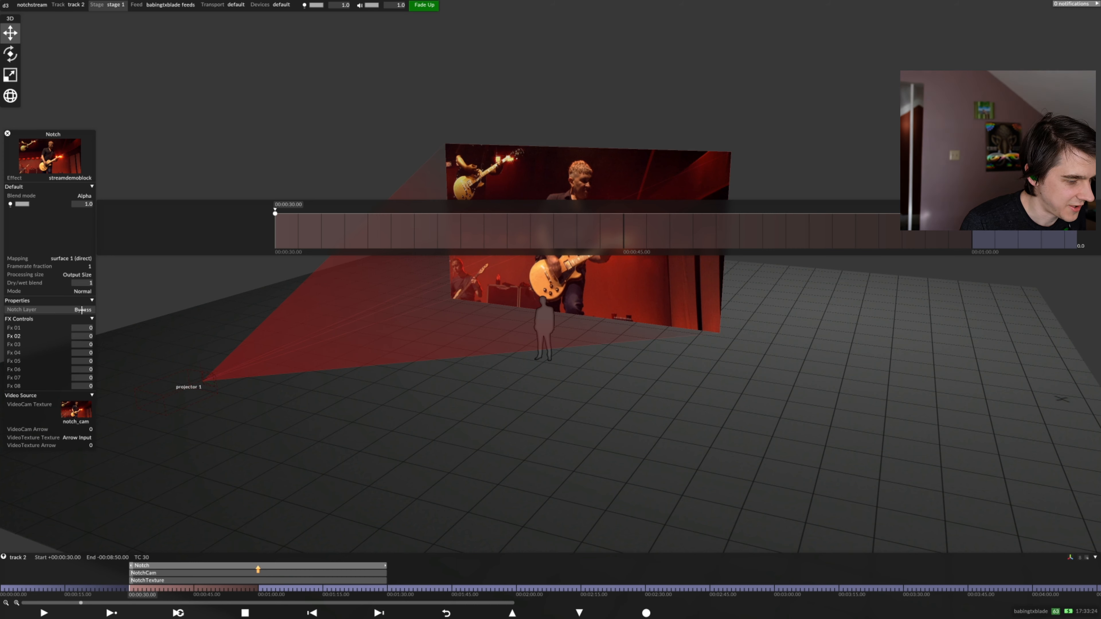
Set the Notch Layer property to Audio Testing at 00:00:30.00 and play the section on surface 1
left_click(52, 309)
left_click(290, 288)
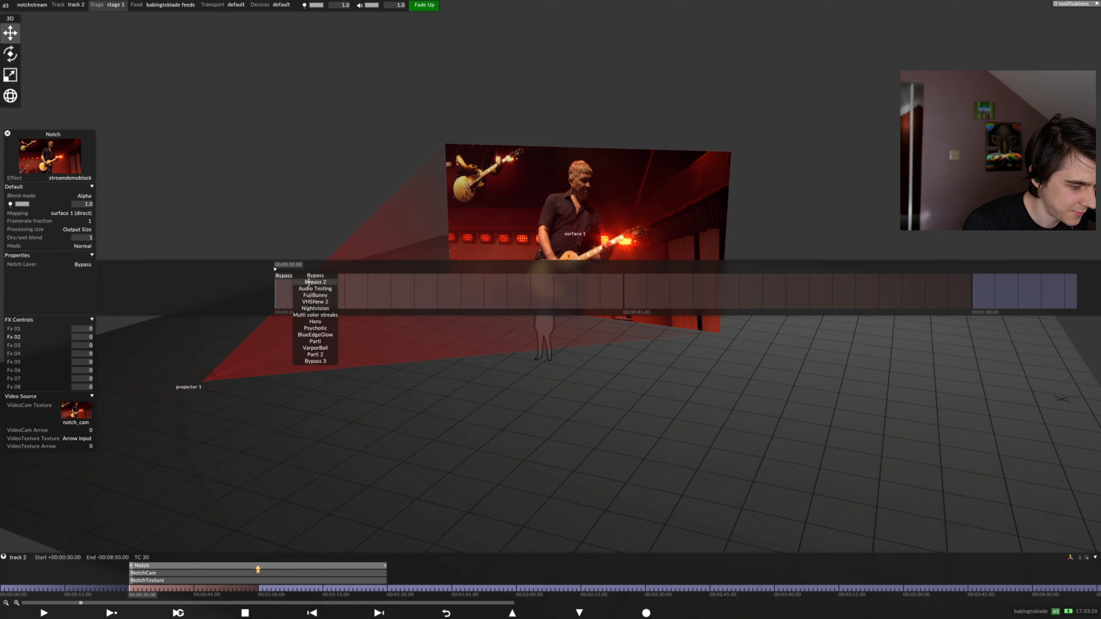
left_click(314, 289)
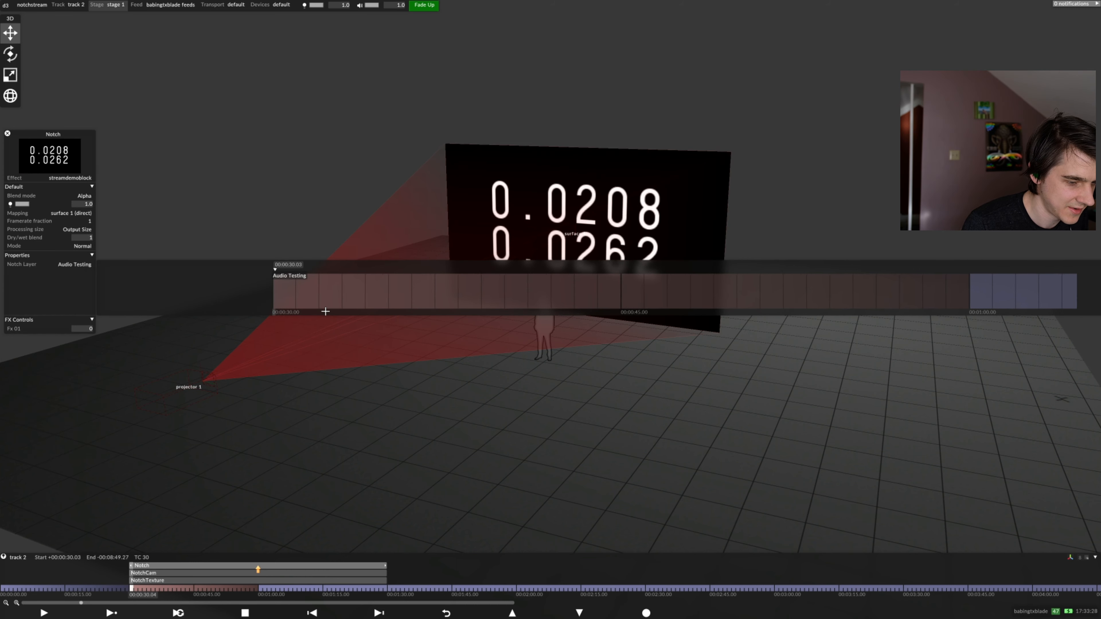
key("F2")
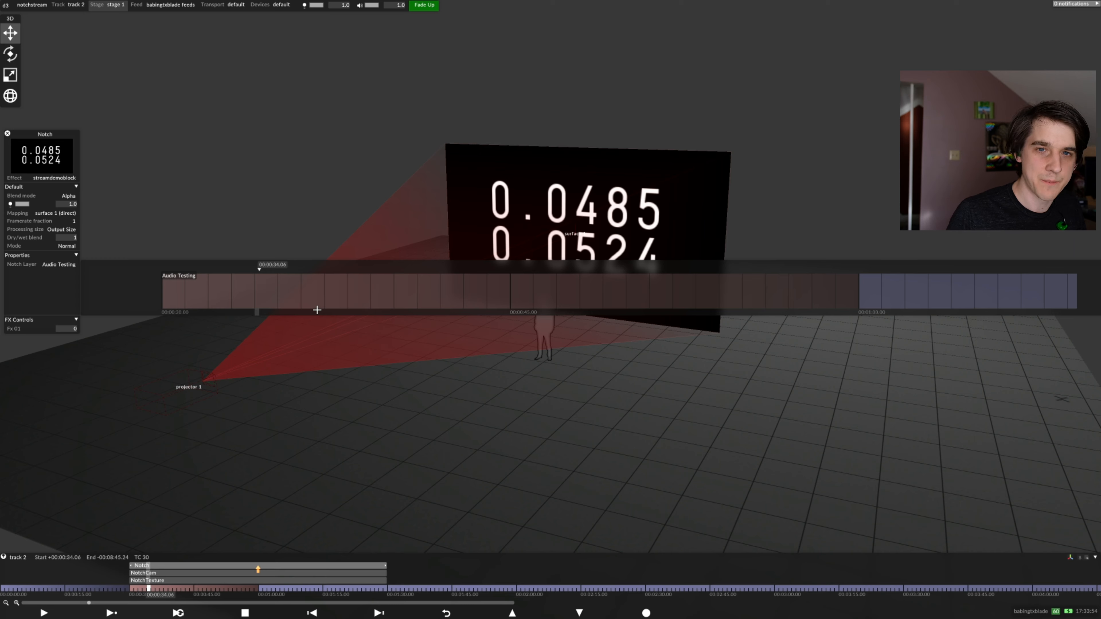
Switch to Notch Builder, show the timeline with the Bypass 3 layer collapsed, and select the Psychotic layer
key("alt+Tab")
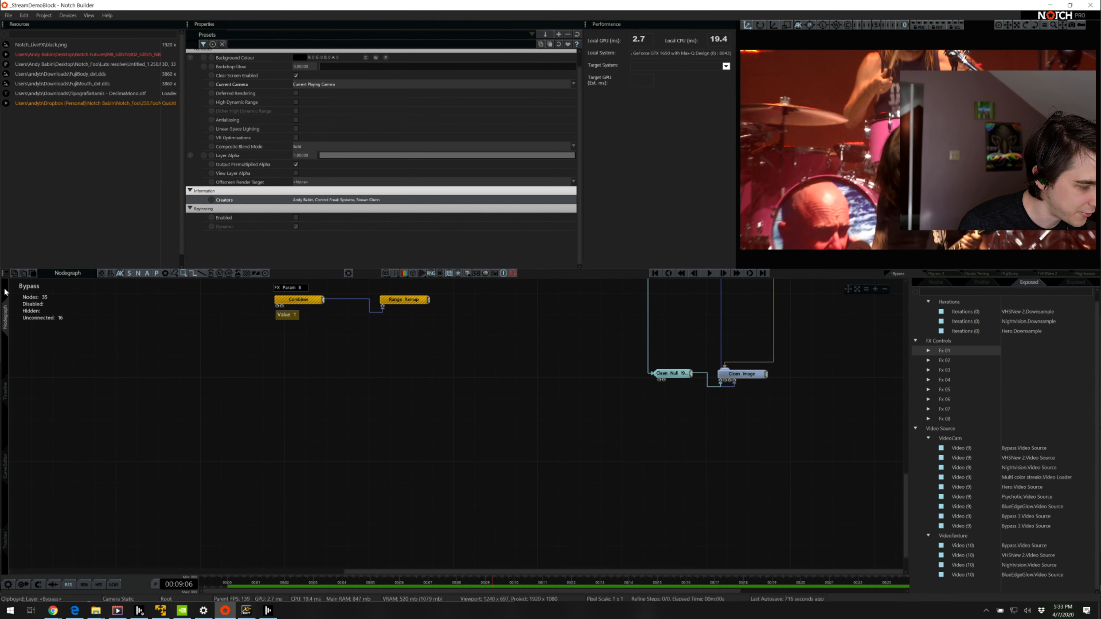
left_click(3, 402)
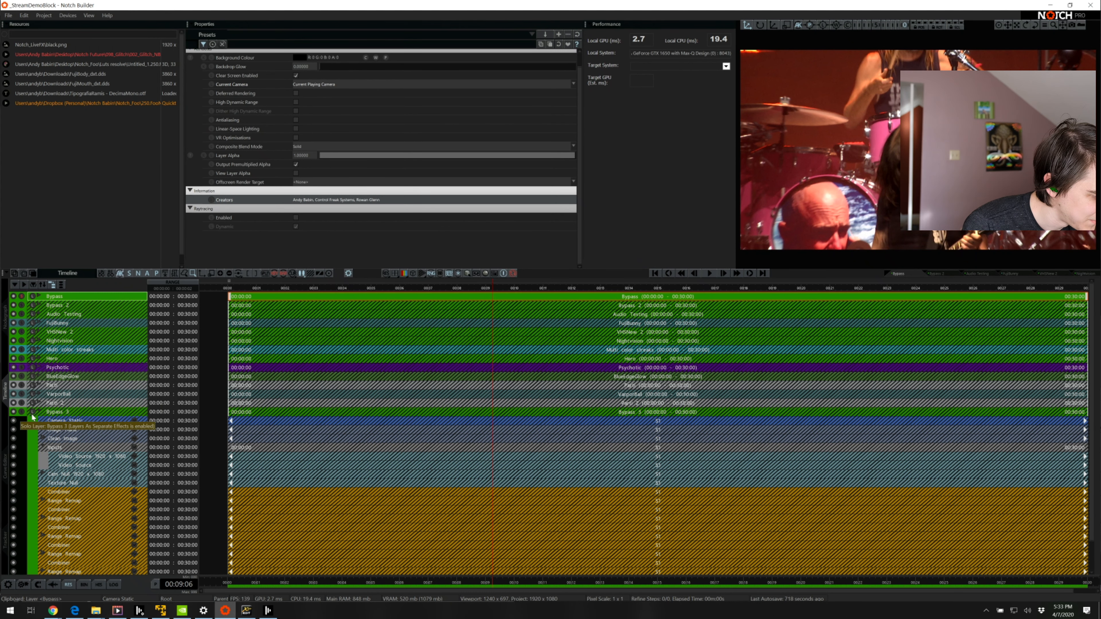
left_click(41, 411)
left_click(72, 369)
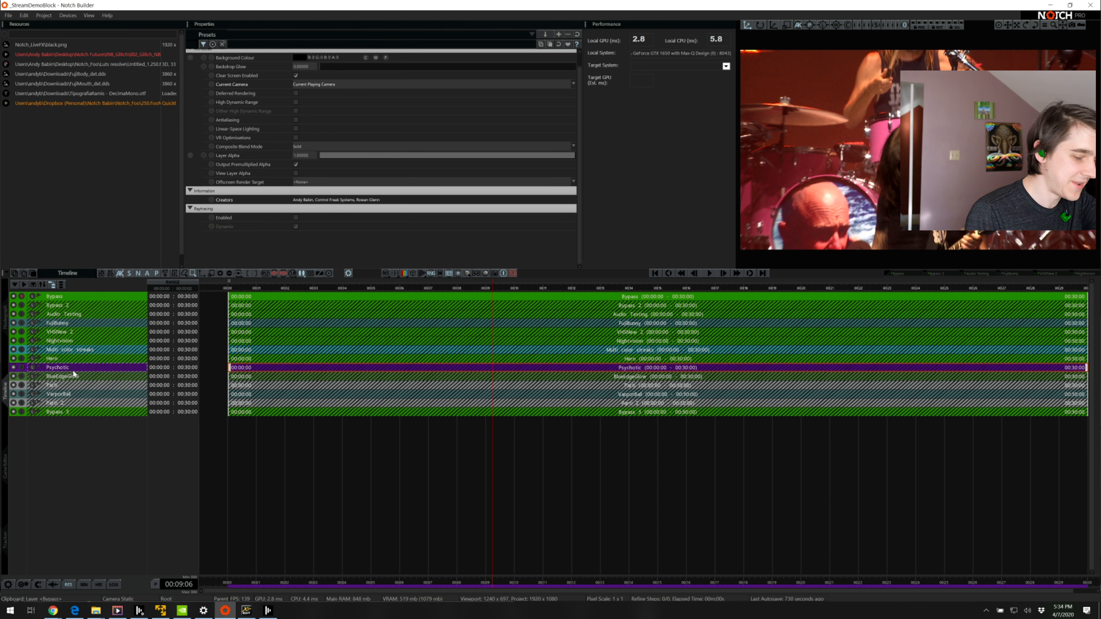
Switch back to disguise and return the playhead to 00:00:30.00 on track 2
key("alt+Tab")
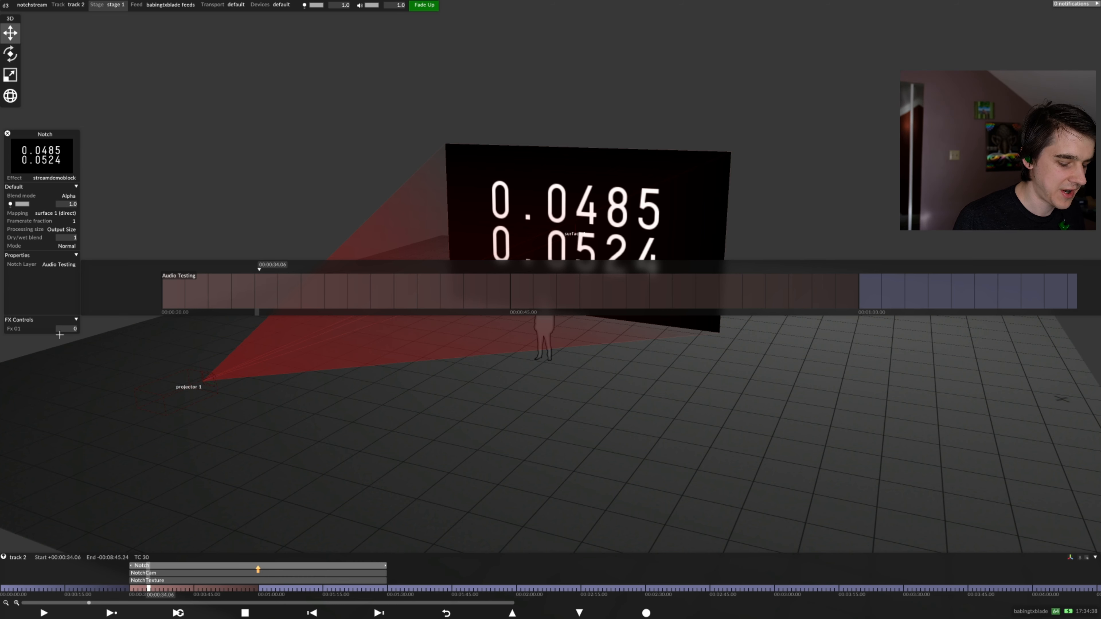
key("Left")
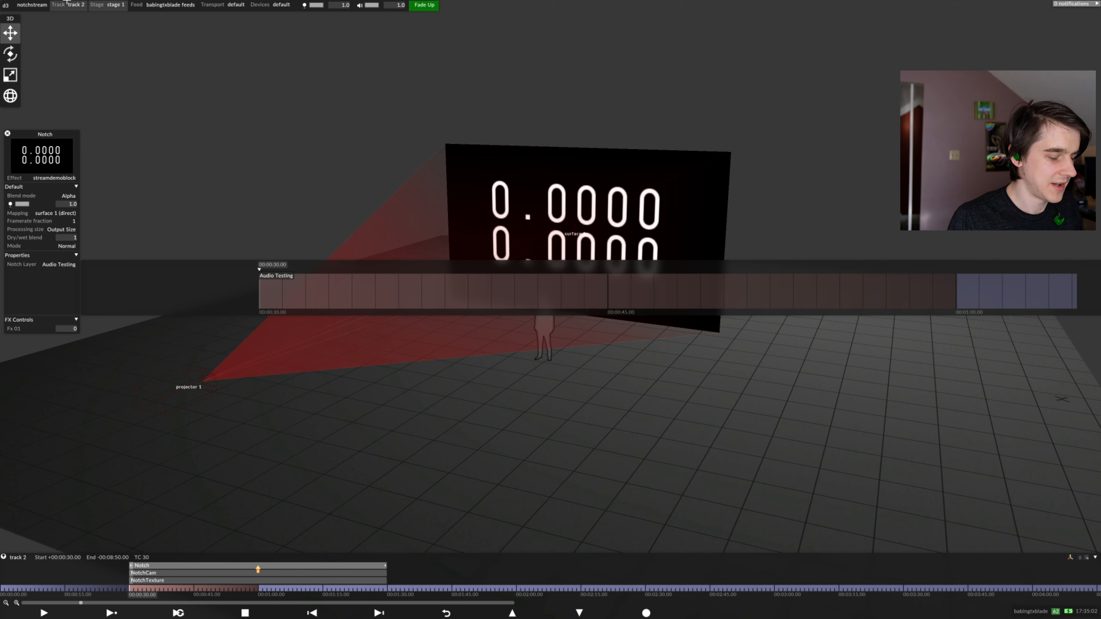
Switch to Notch Builder, widen the resource name column, and view the available operations for the orange-highlighted video resource
key("alt+Tab")
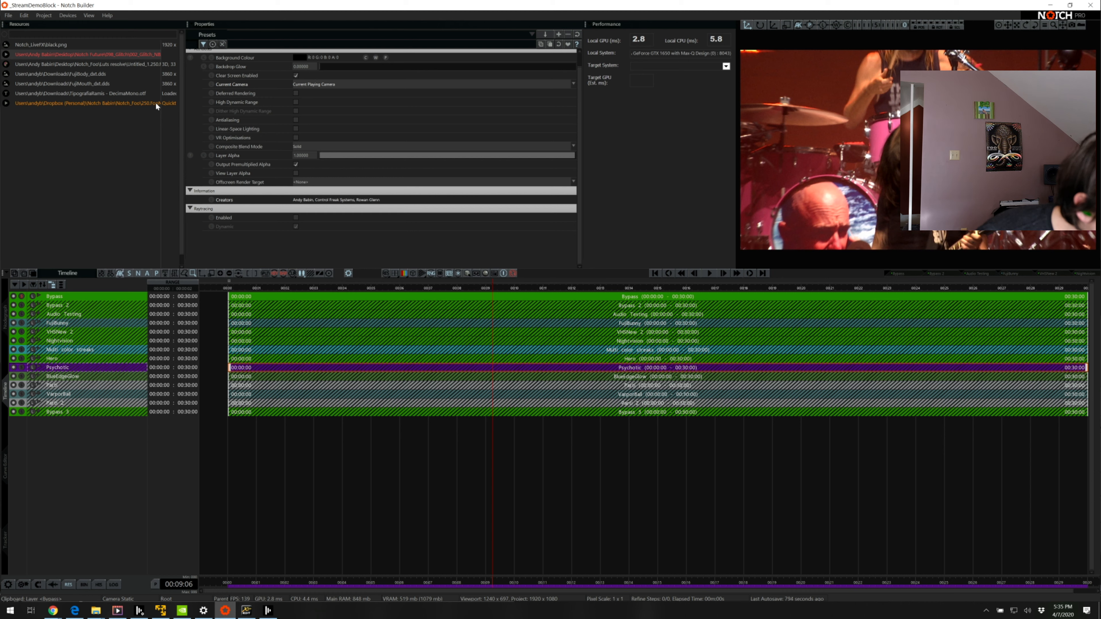
left_click_drag(161, 104, 187, 104)
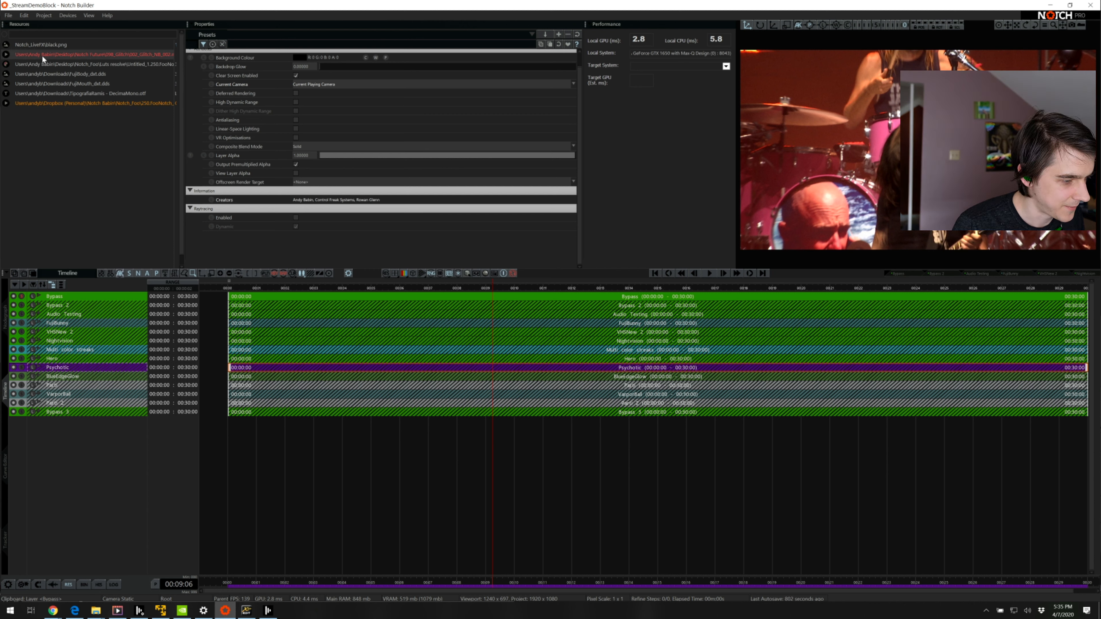
right_click(49, 111)
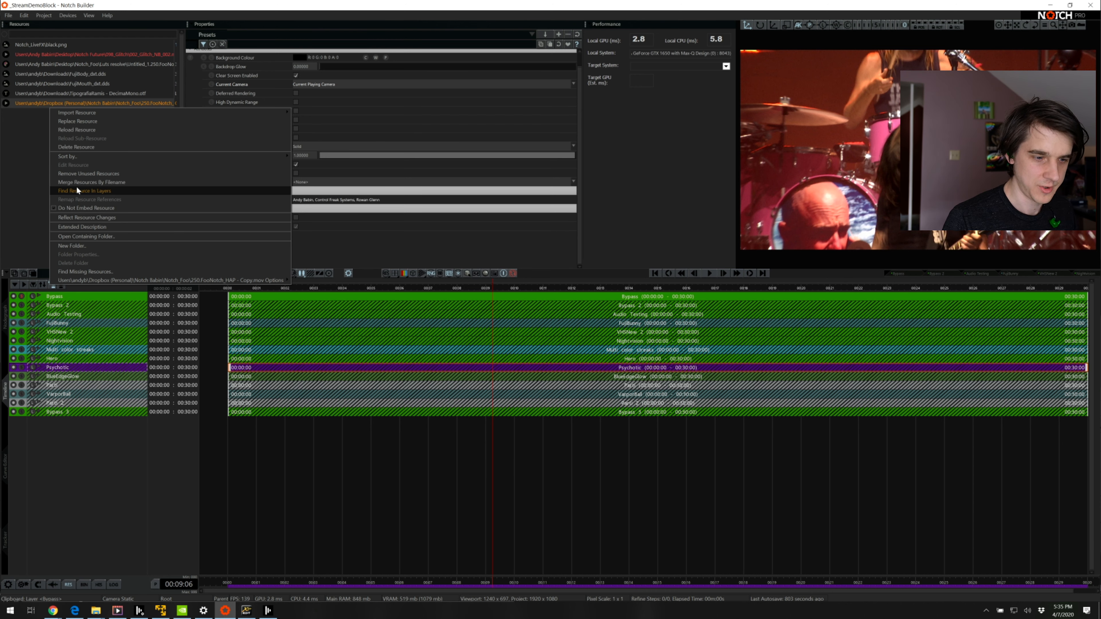
left_click(23, 161)
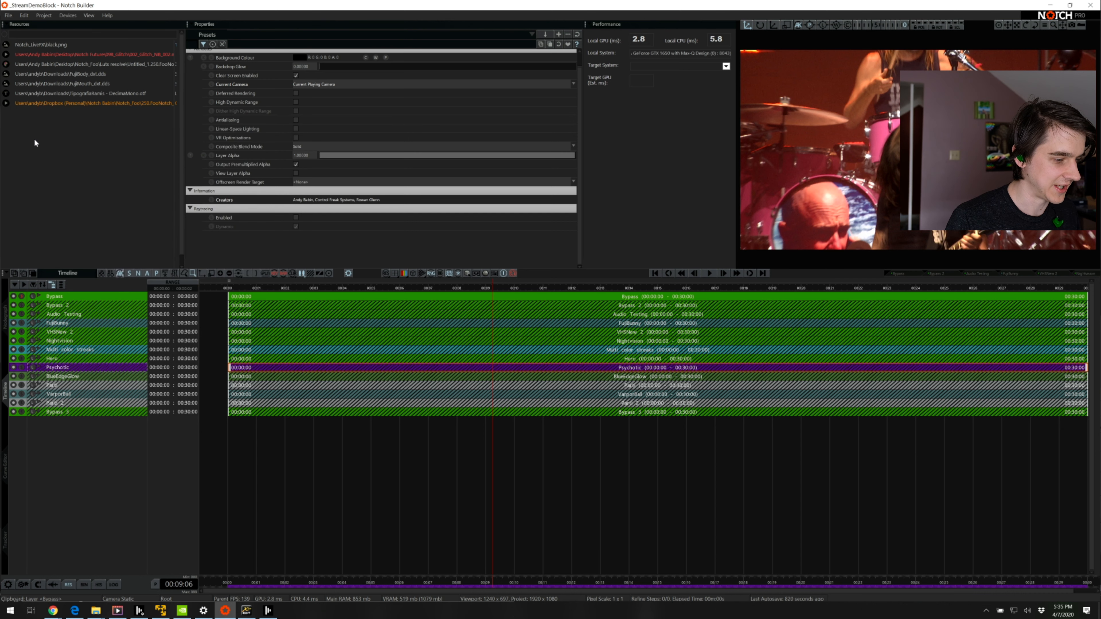
Look through the font, texture and video resources, and examine the Do Not Embed Resource option for the orange-highlighted video
left_click(83, 95)
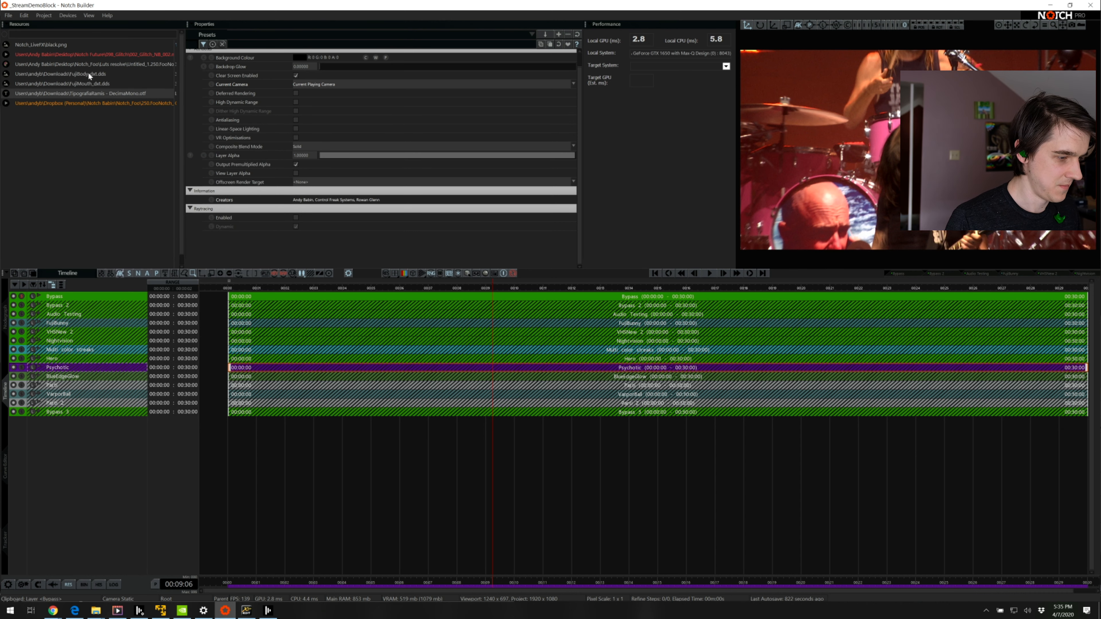
left_click(89, 75)
left_click(52, 45)
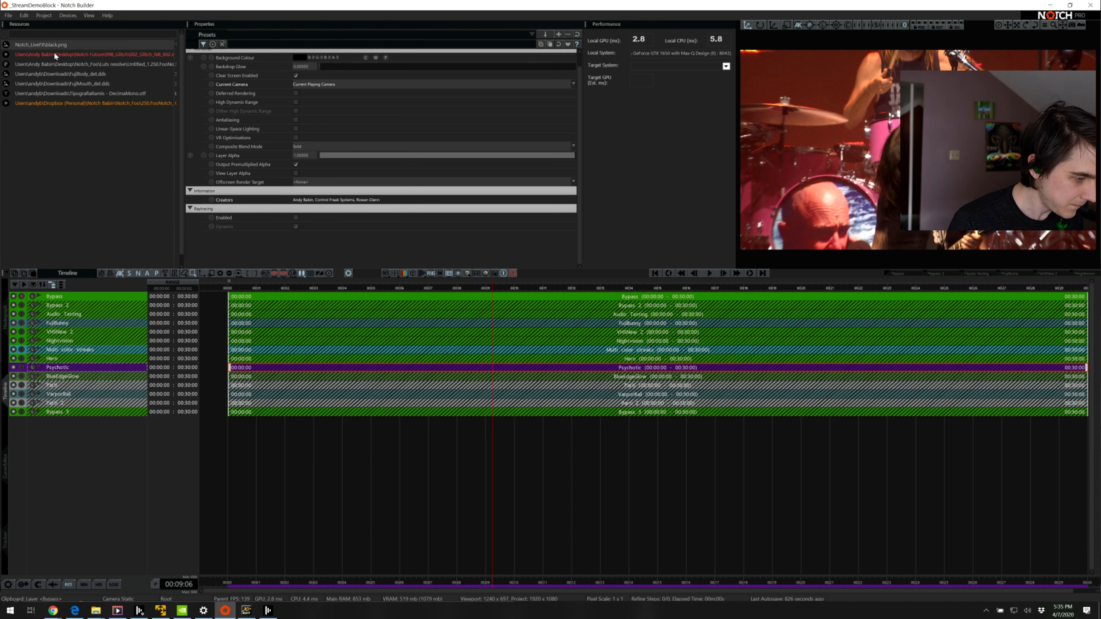
left_click(61, 65)
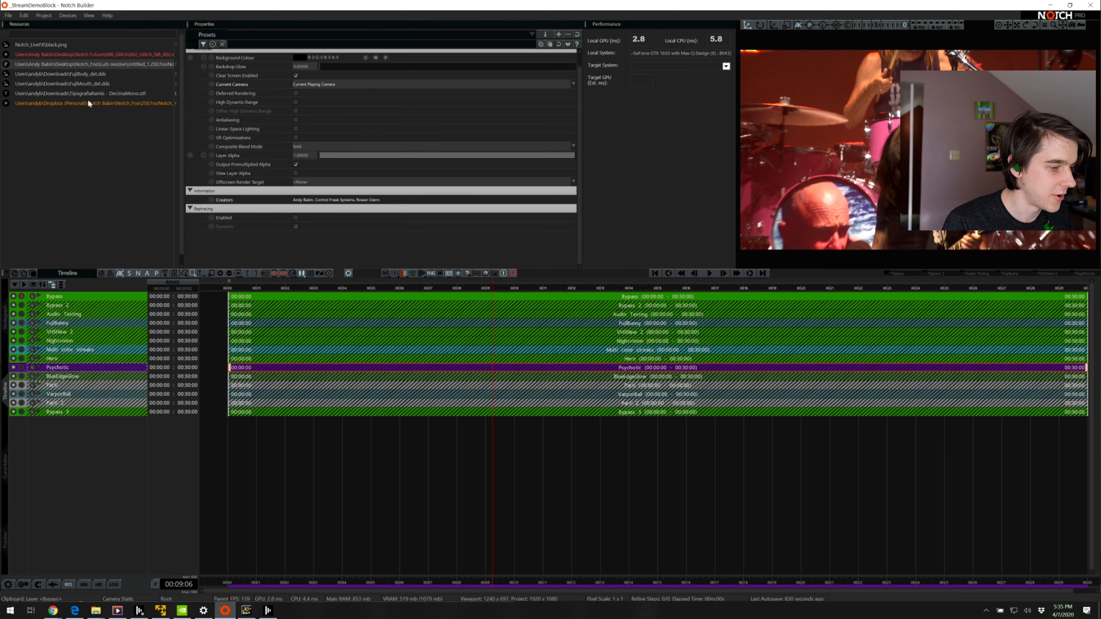
left_click(73, 103)
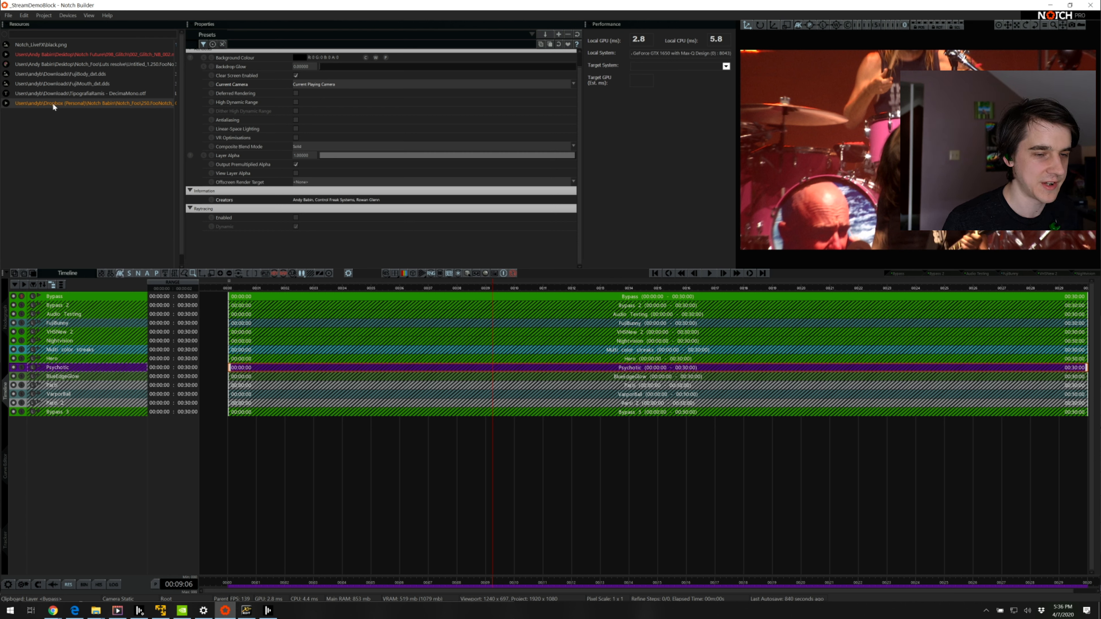
right_click(52, 102)
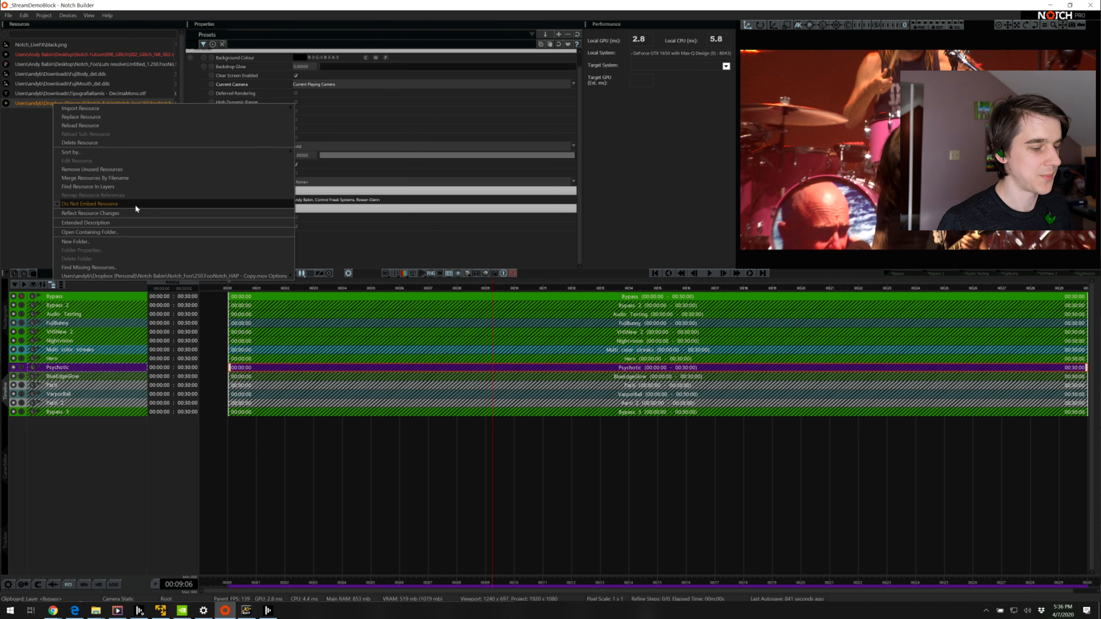
left_click(28, 190)
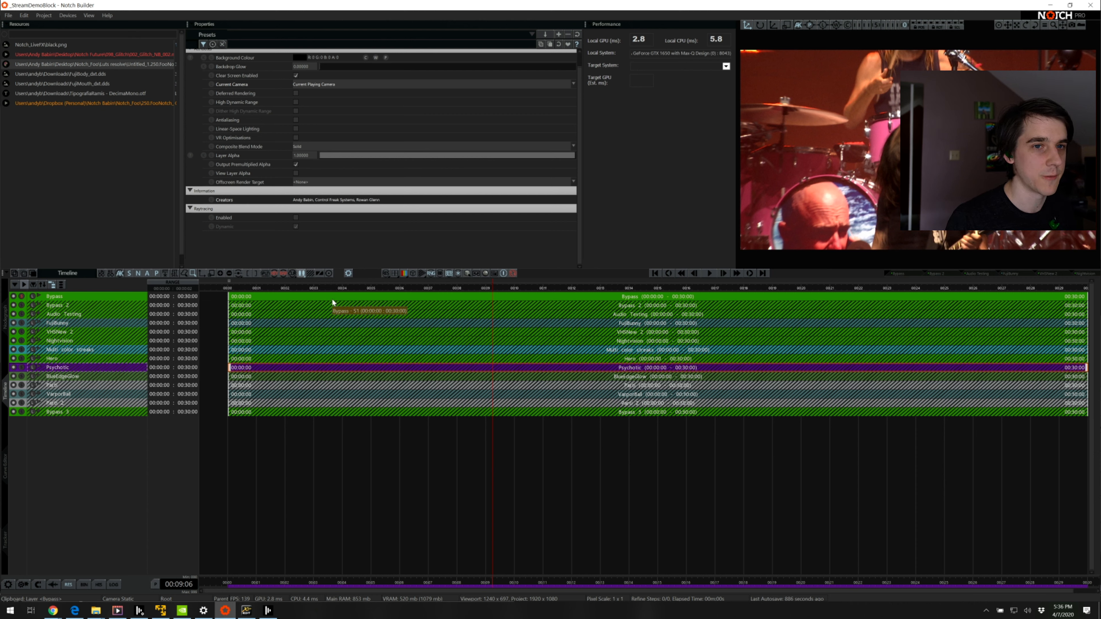
Remove unused resources from the project, and review the resource options for the FujiBody texture
right_click(89, 83)
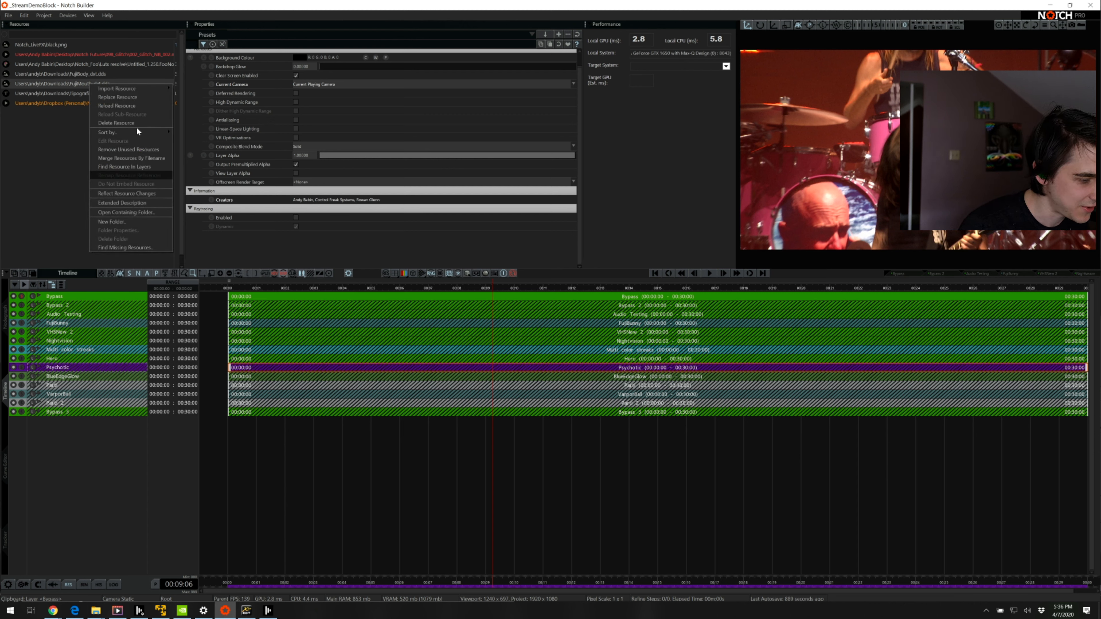
left_click(157, 149)
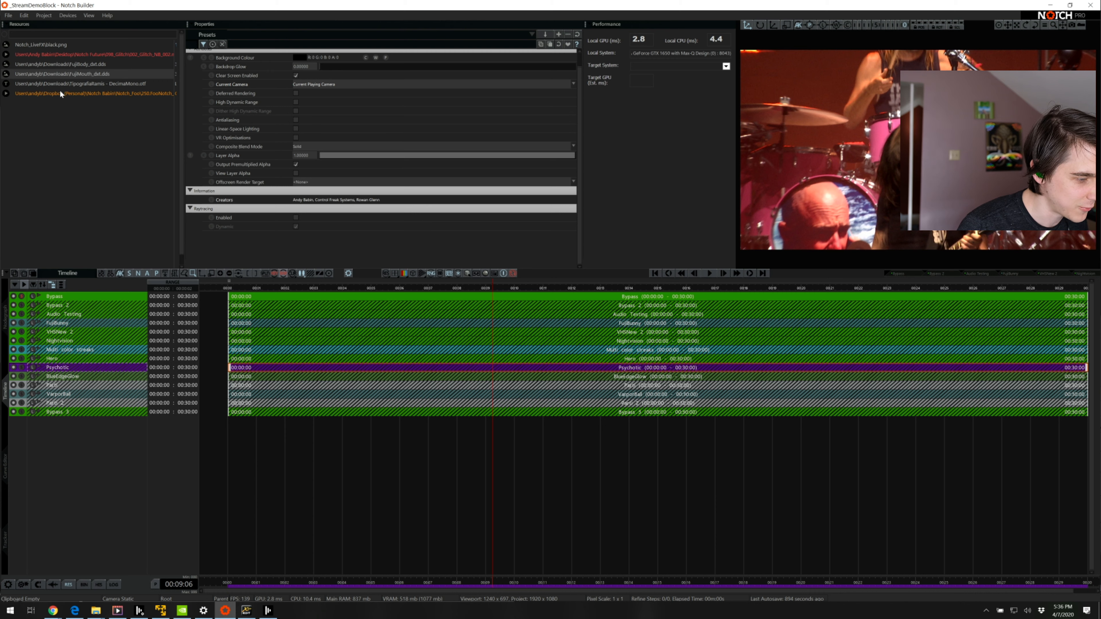
left_click(88, 60)
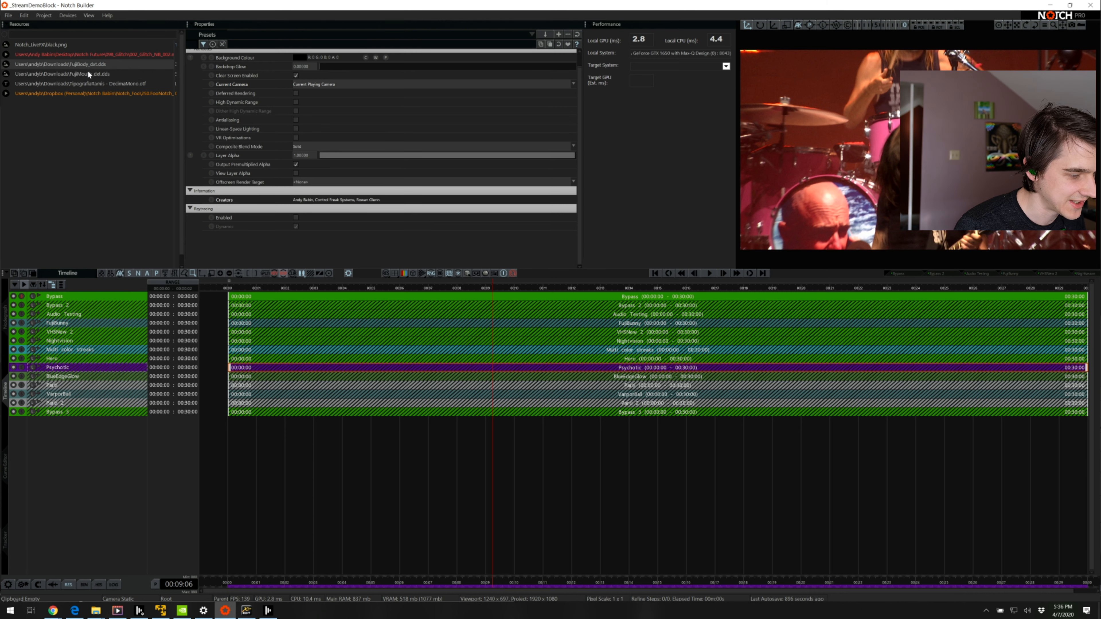
right_click(88, 72)
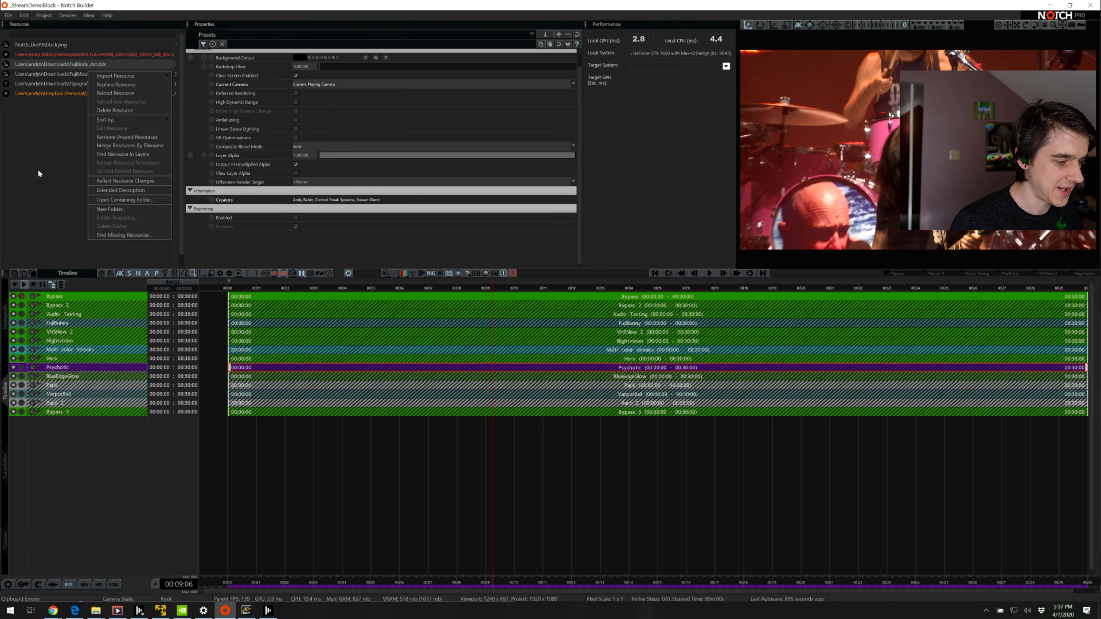
left_click(69, 193)
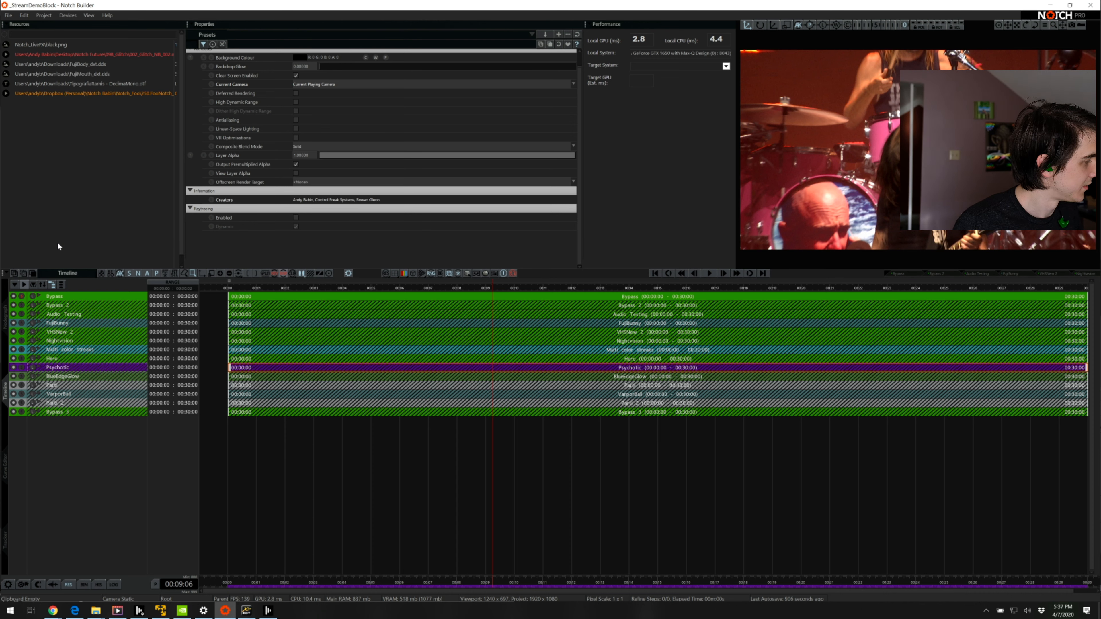